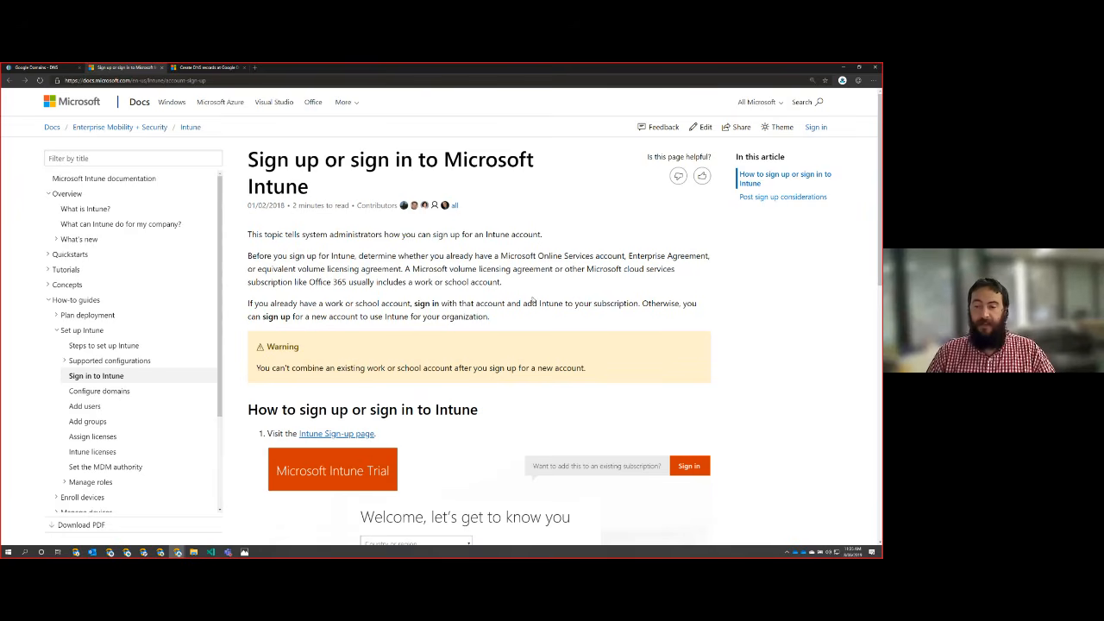
Step: Read through the Intune sign-up article, covering the account warning, the sign-up steps and the post sign-up considerations
scroll(527, 301, down, 2)
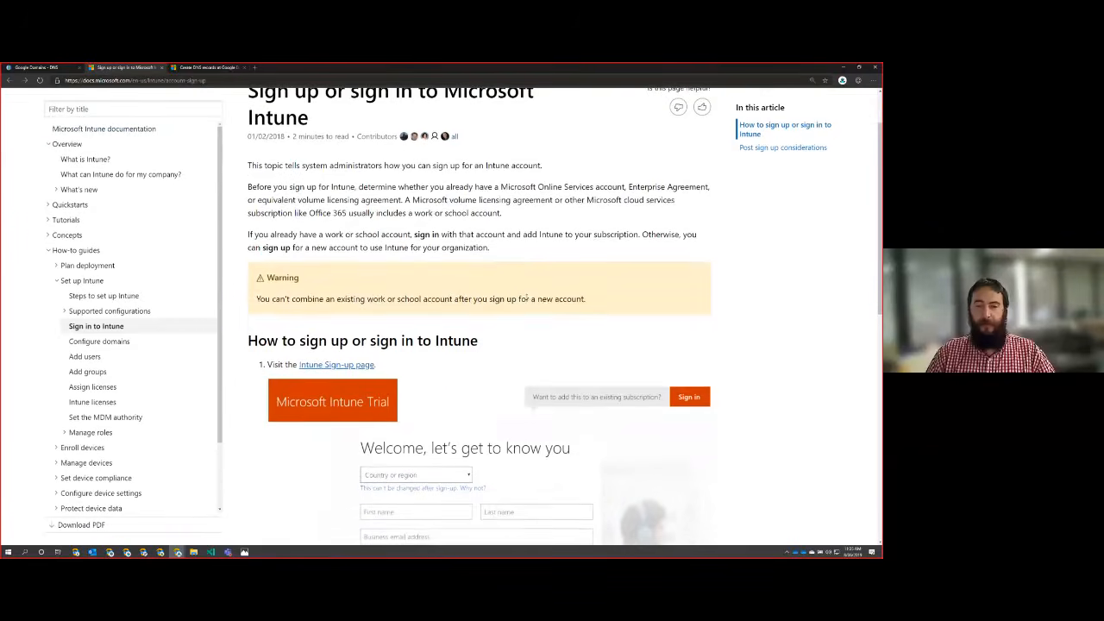
scroll(520, 276, down, 1)
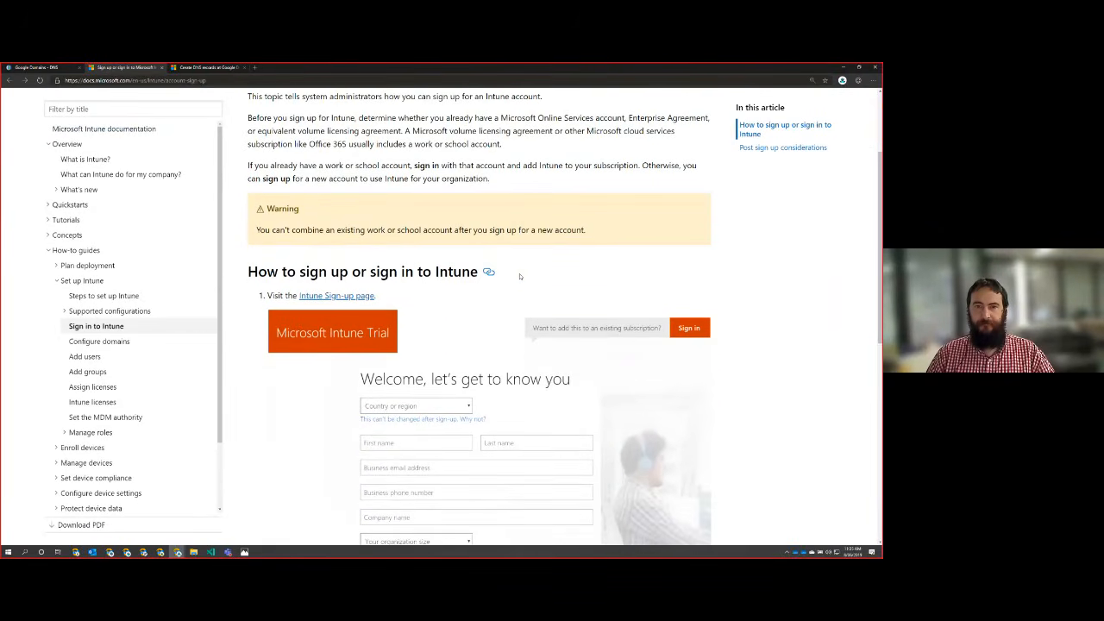
scroll(520, 276, up, 1)
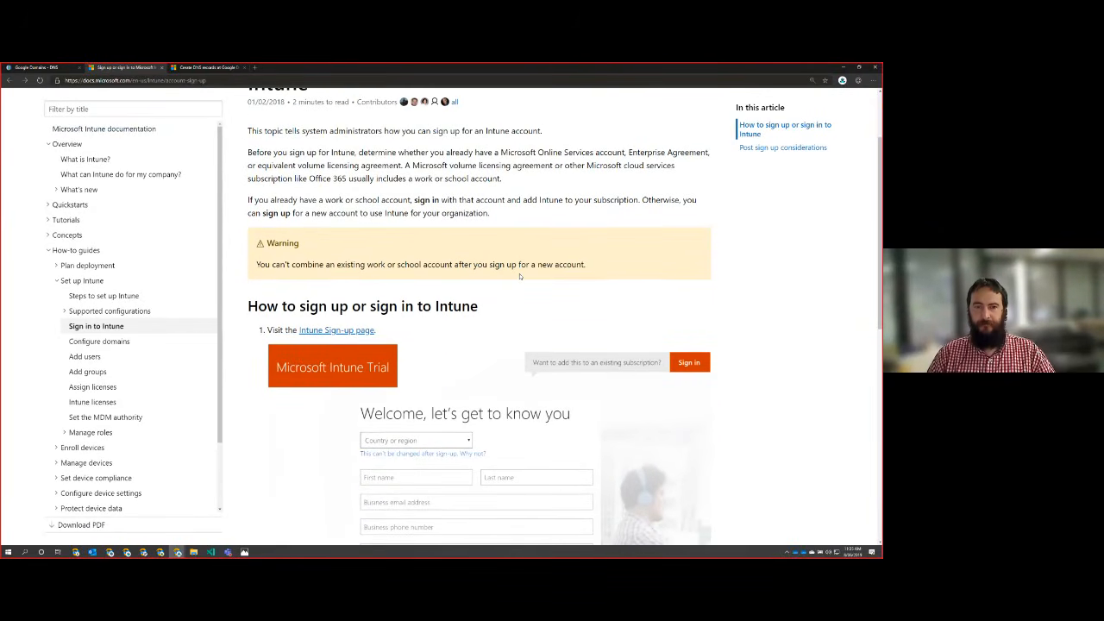
scroll(520, 276, up, 2)
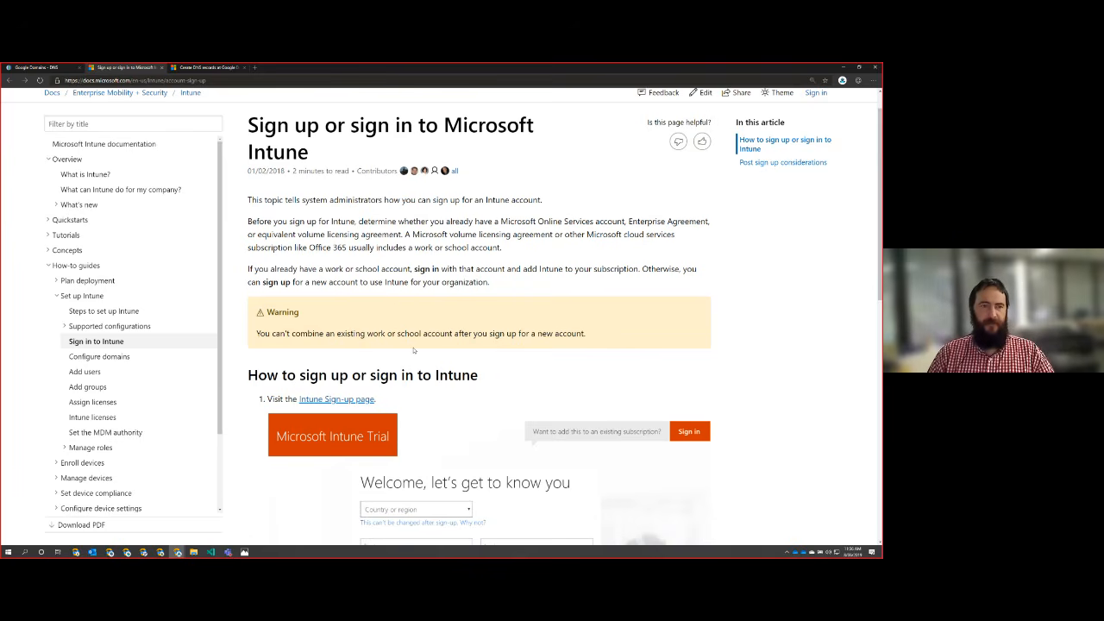
scroll(417, 352, up, 1)
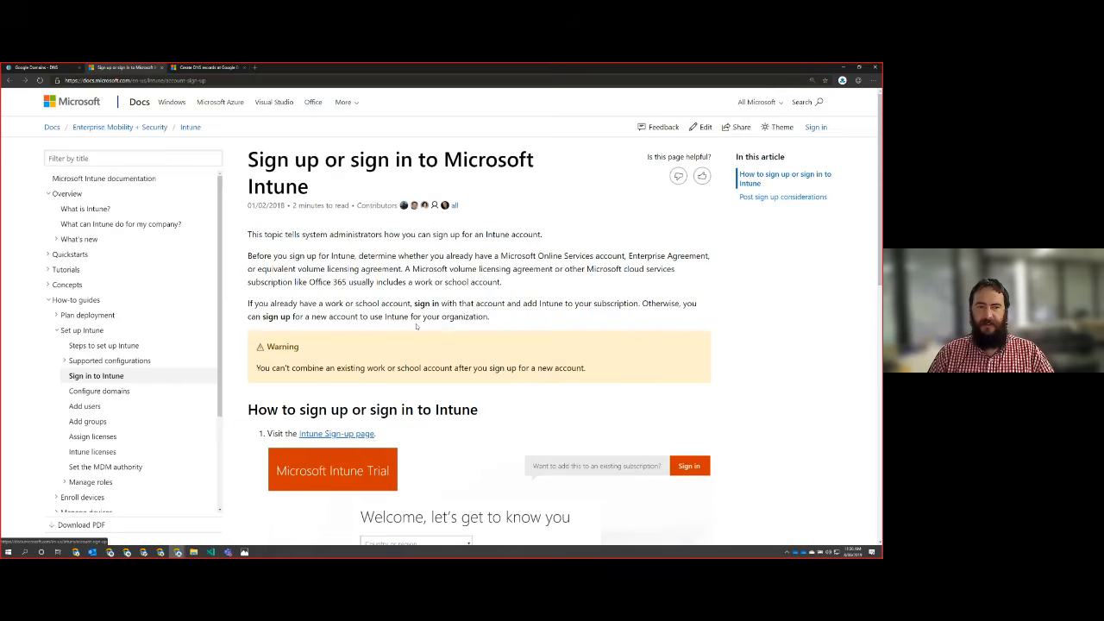
scroll(442, 325, down, 1)
scroll(442, 325, down, 5)
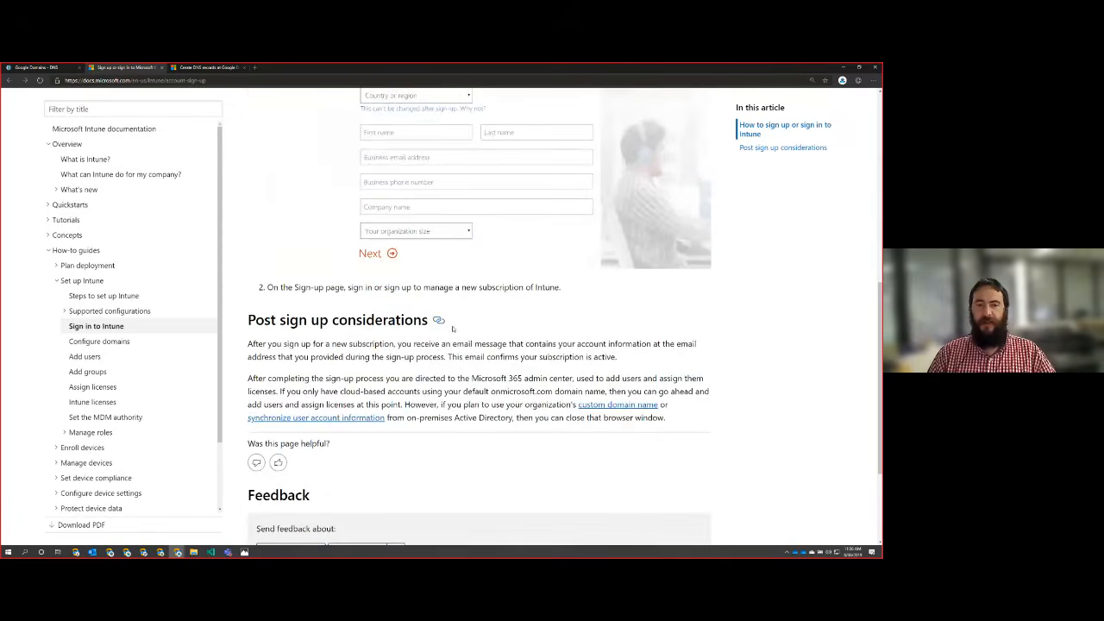
scroll(452, 329, up, 1)
scroll(452, 328, up, 3)
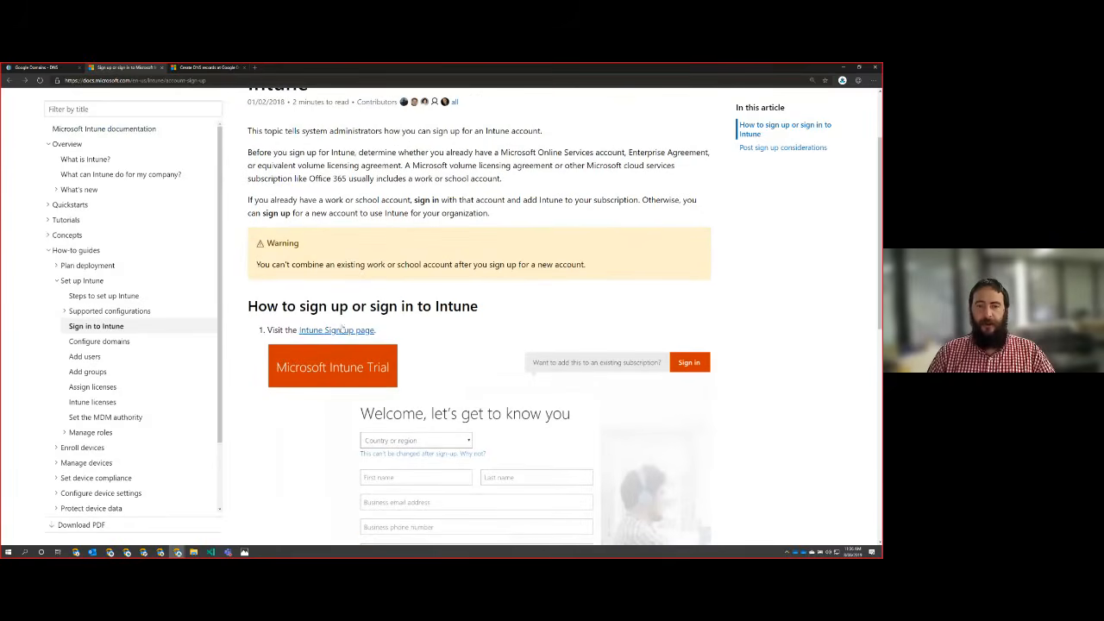
Step: Open the Intune Sign-up page linked in the article's first sign-up step
click(341, 332)
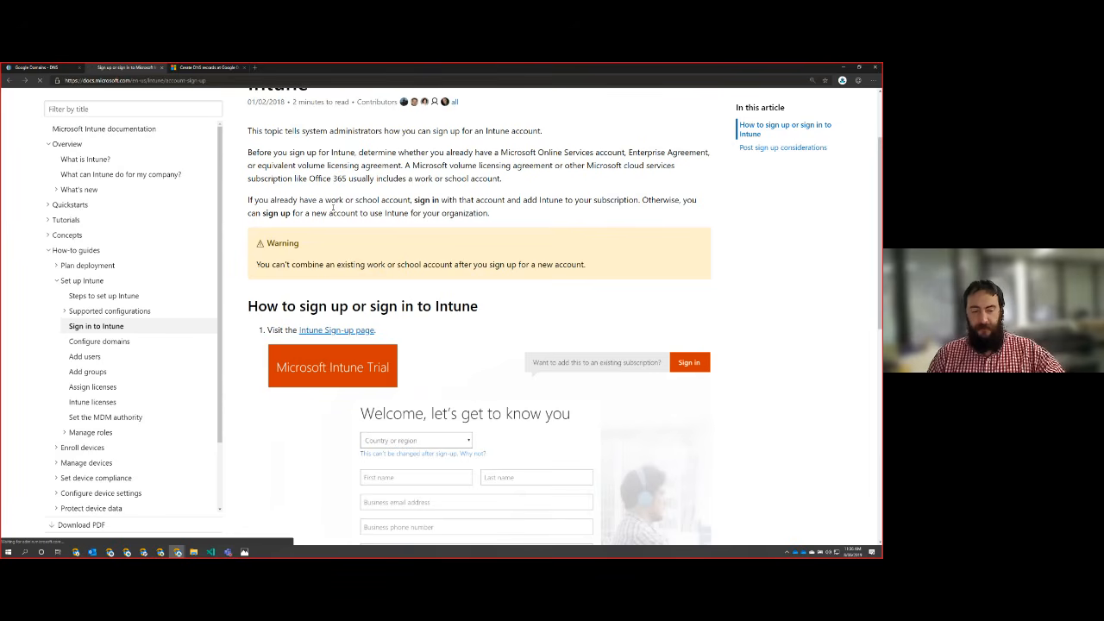
click(148, 109)
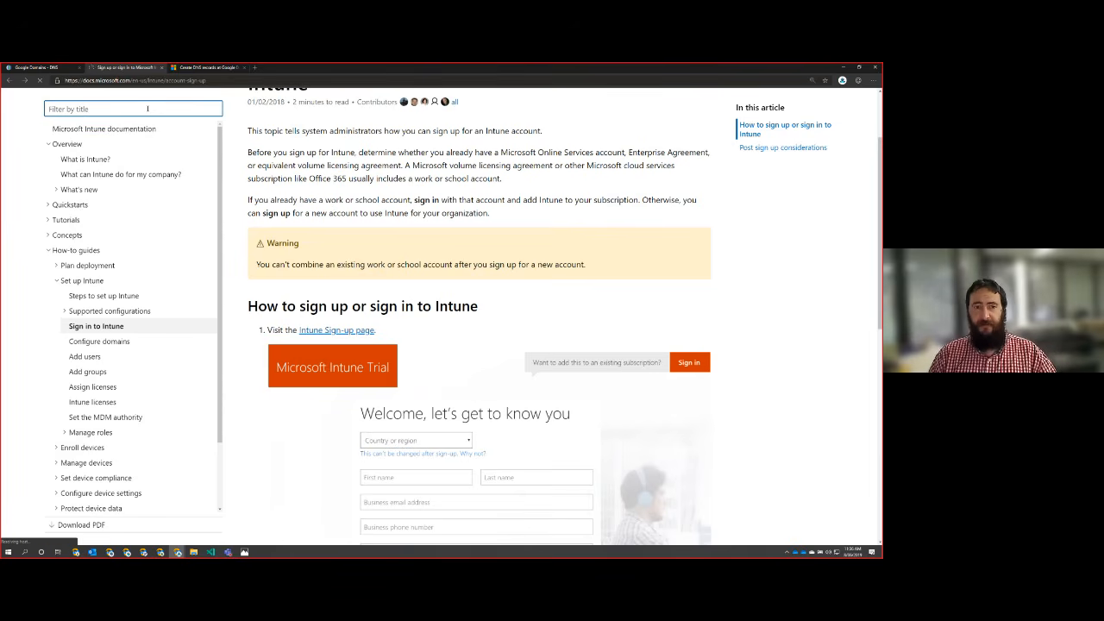
click(363, 175)
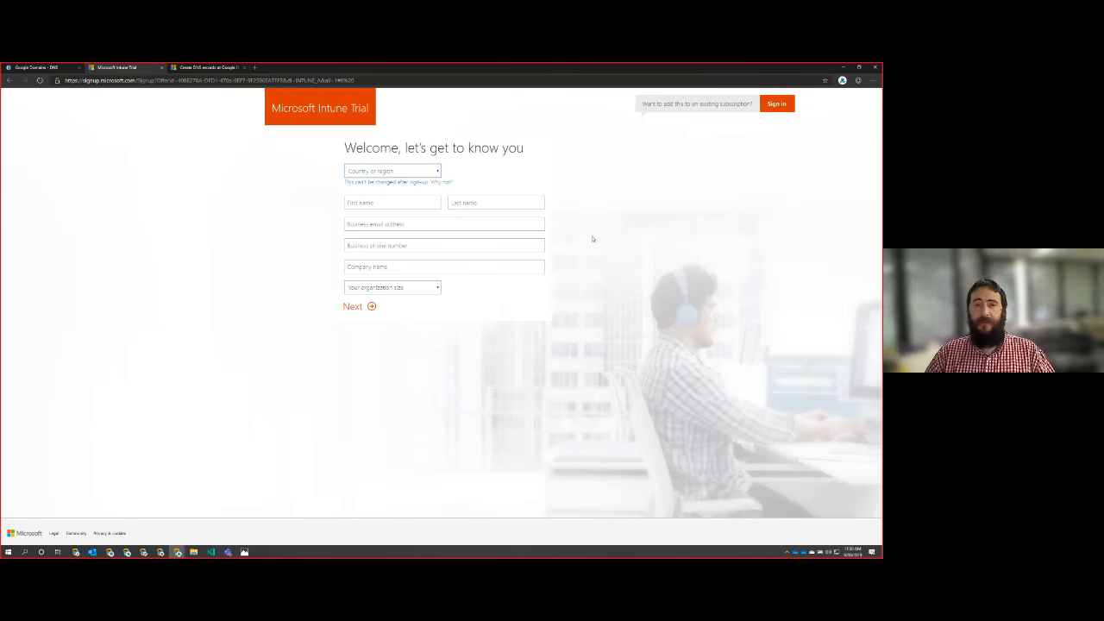
Step: Enlarge the Microsoft Intune Trial form and set the country or region to Australia
key(ctrl+plus)
key(ctrl+plus)
key(ctrl+plus)
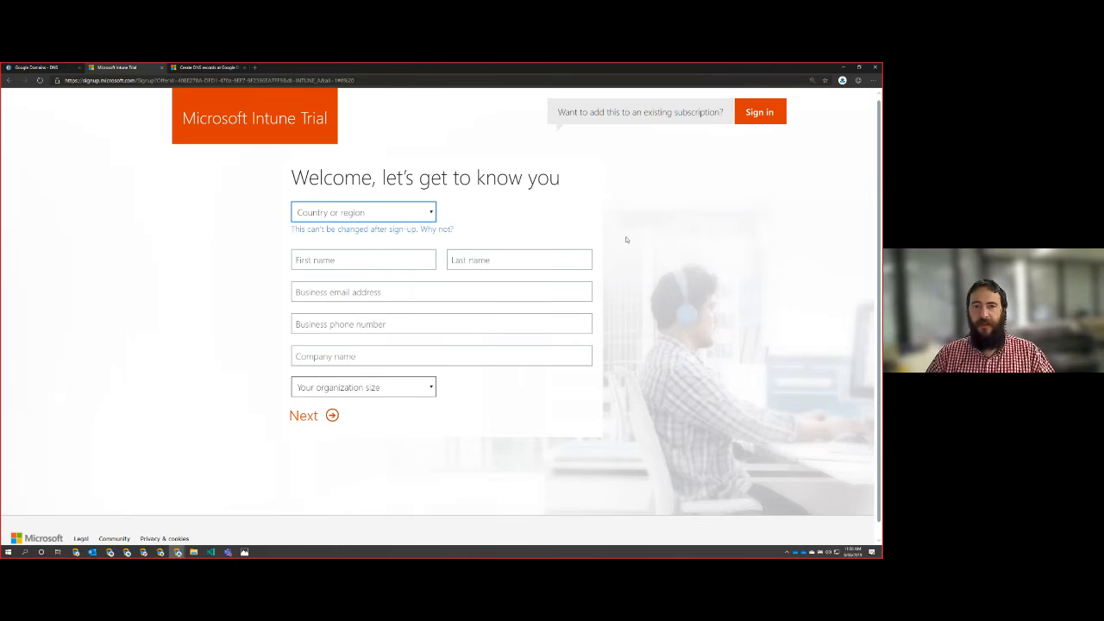
click(429, 213)
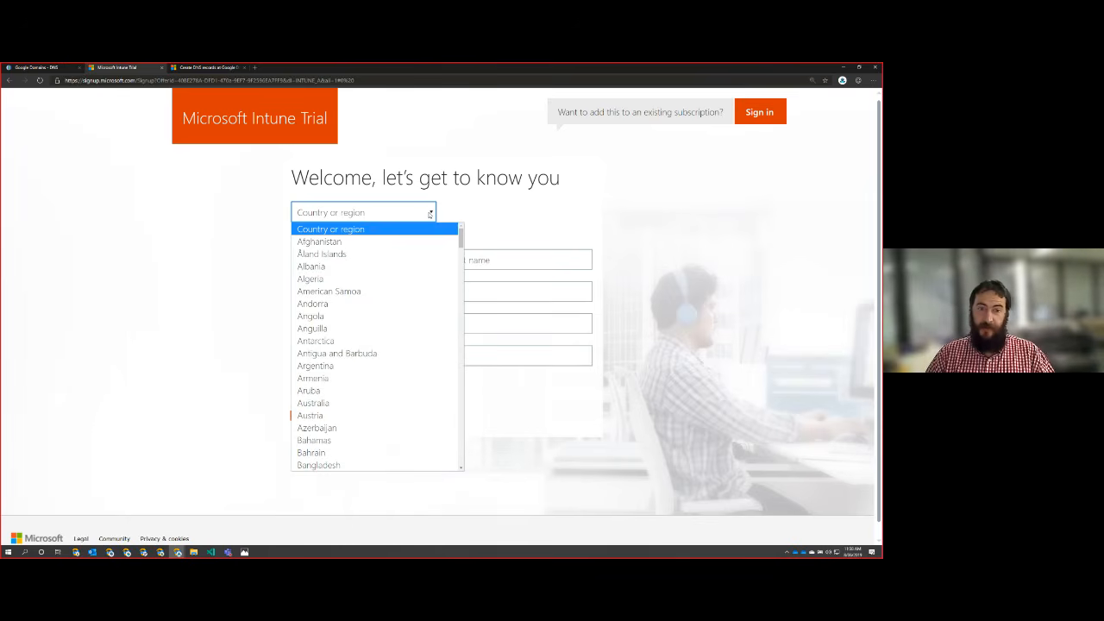
click(357, 402)
Step: Fill in the registrant's first name and last name on the trial form
click(358, 256)
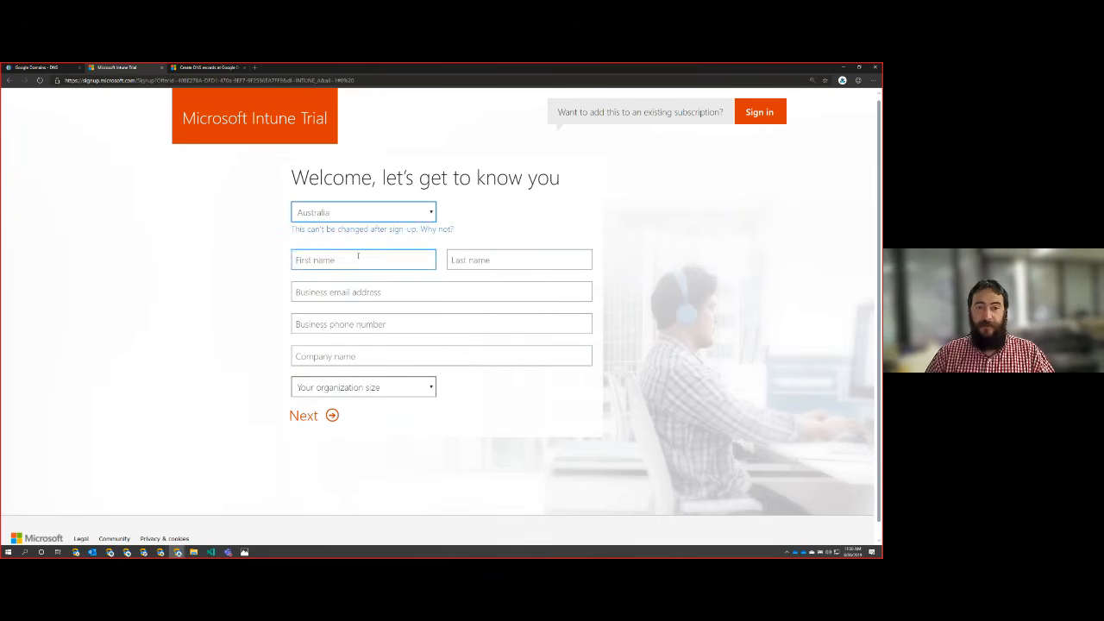
click(360, 259)
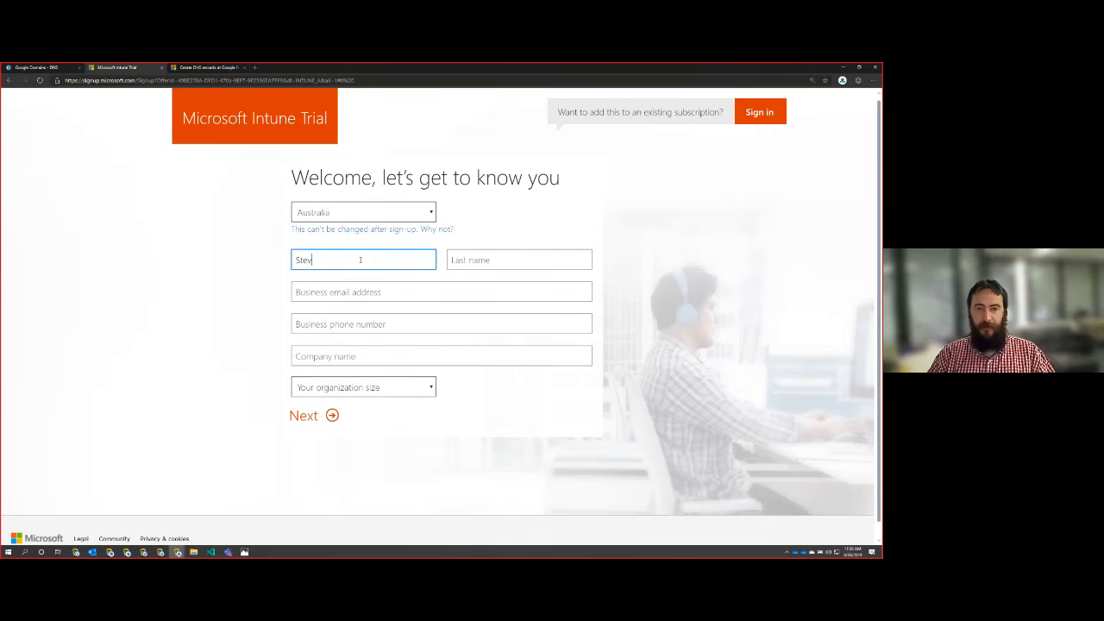
key(Tab)
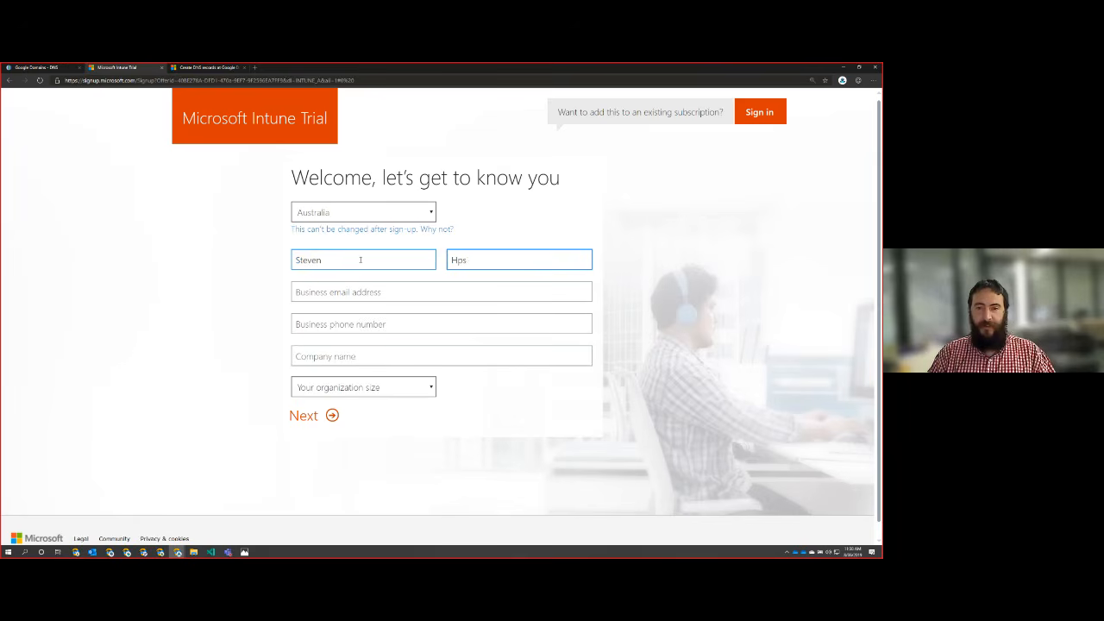
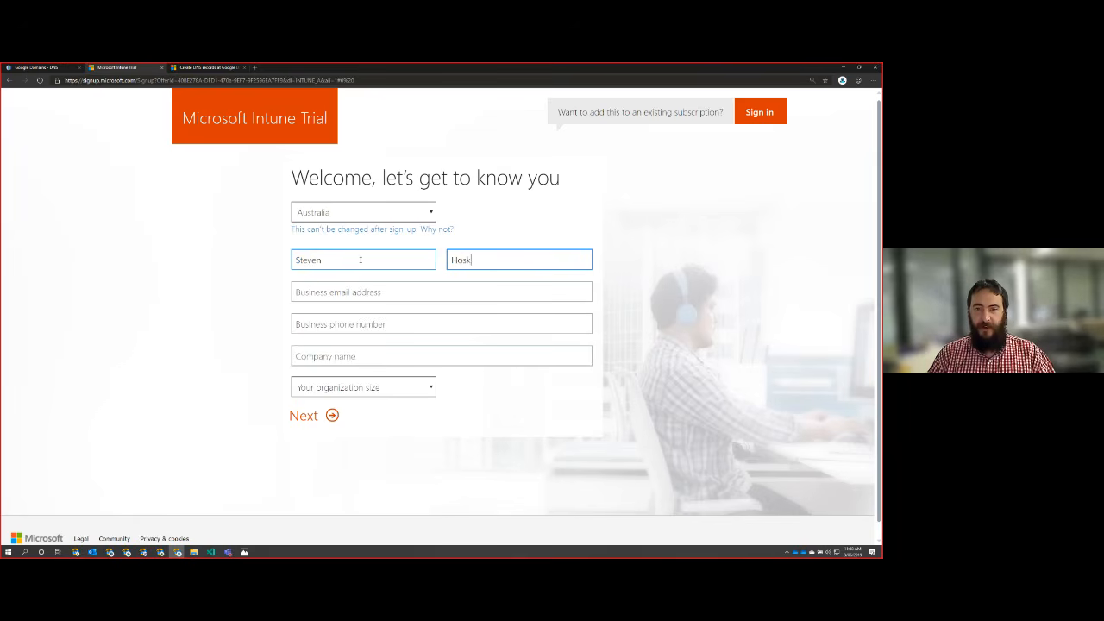
Step: Fill in the registrant's business email address and a ten-digit business phone number
key(Tab)
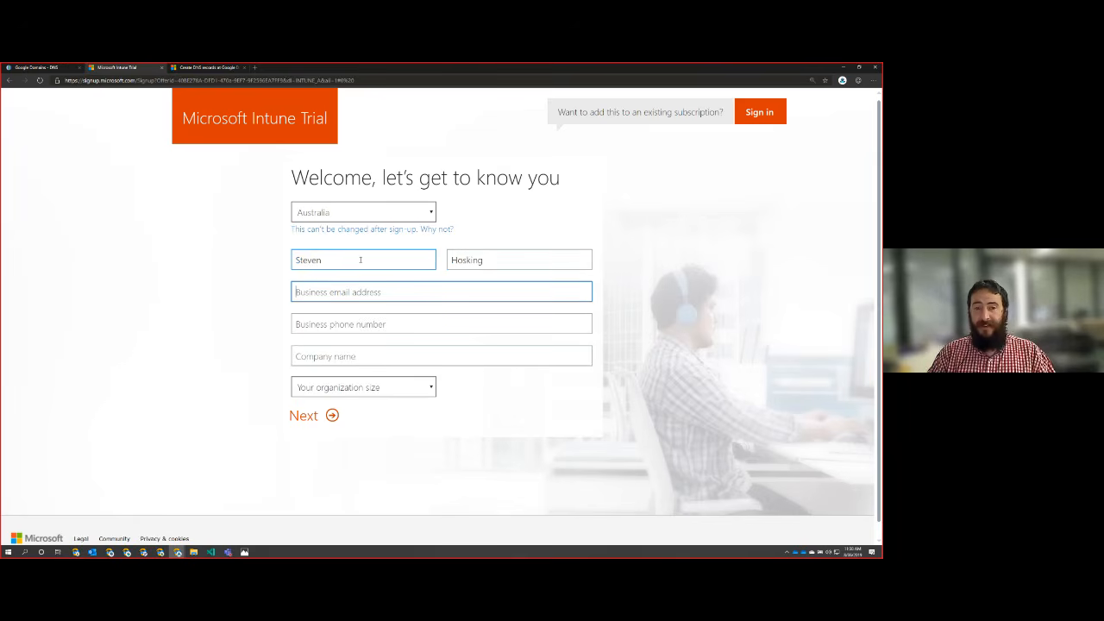
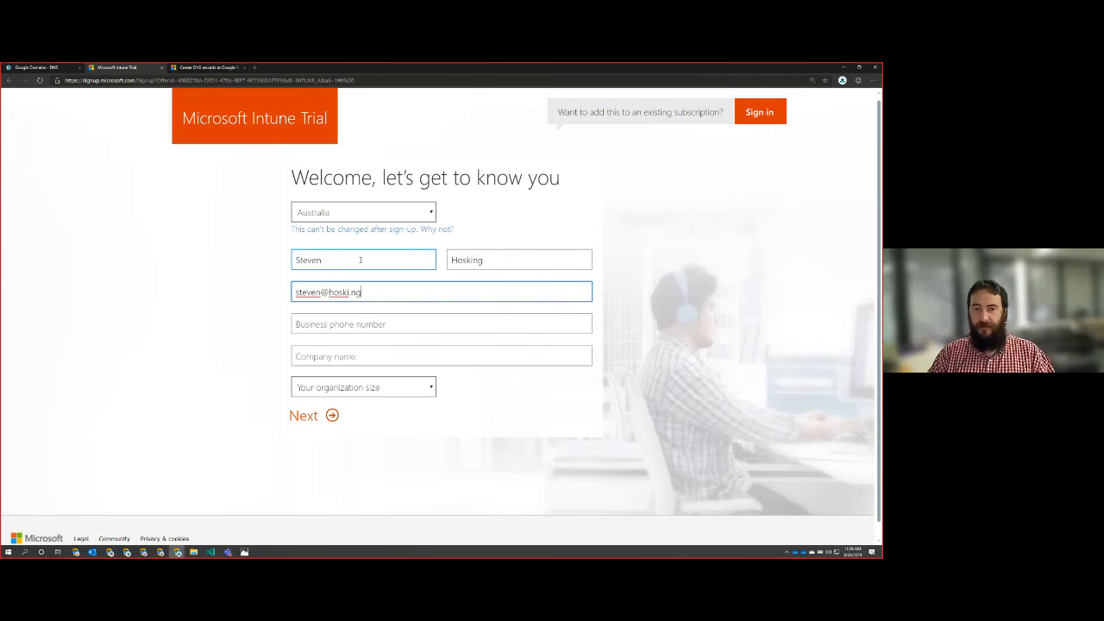
key(Tab)
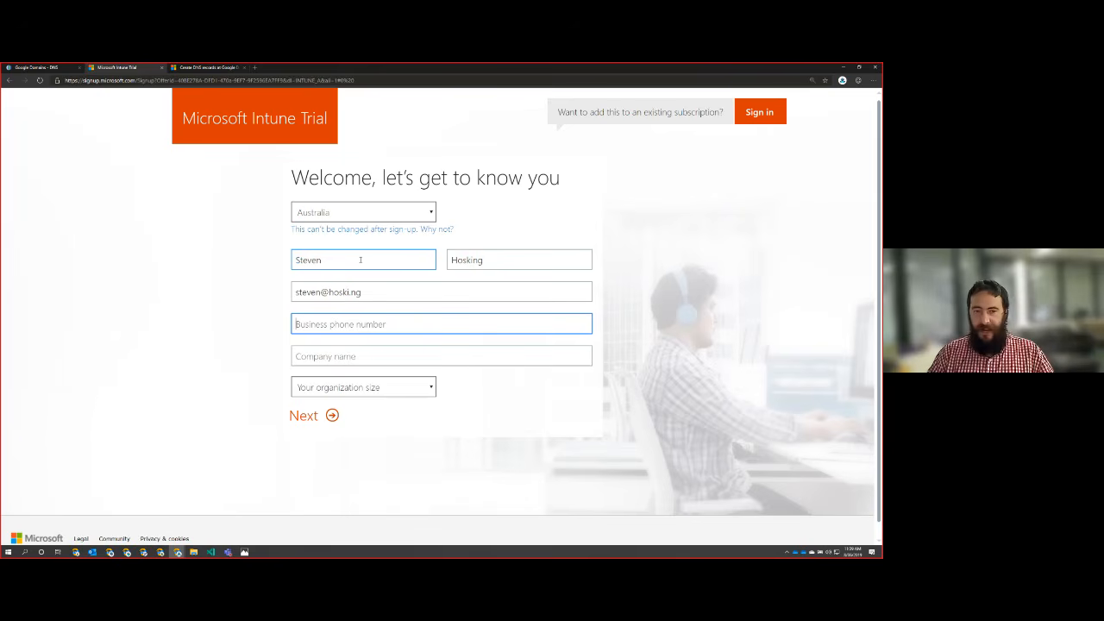
text(12)
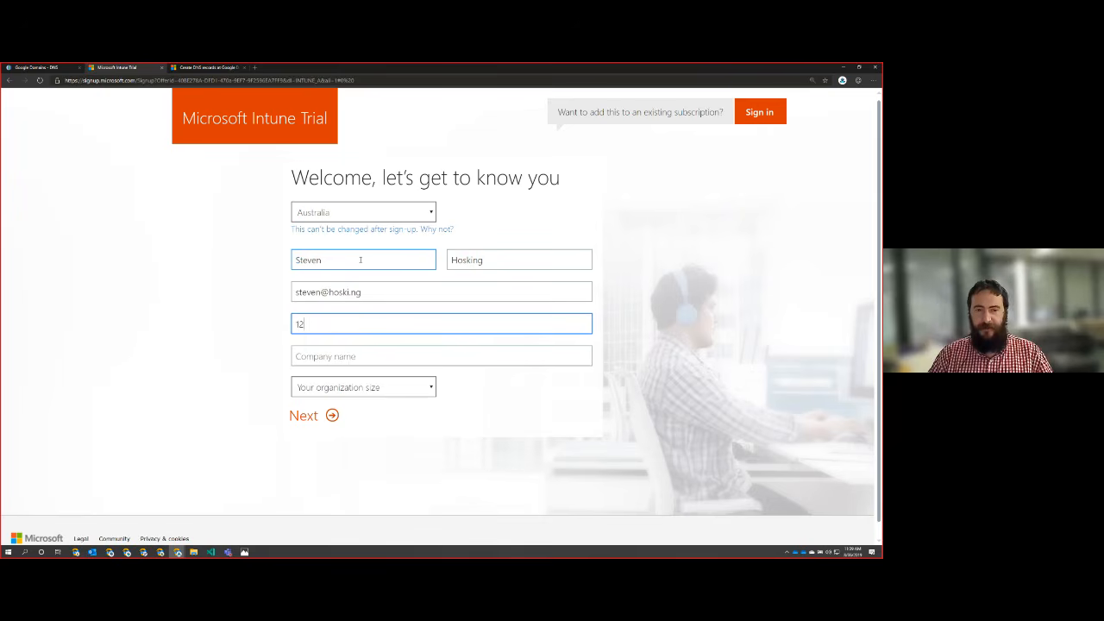
text(121212)
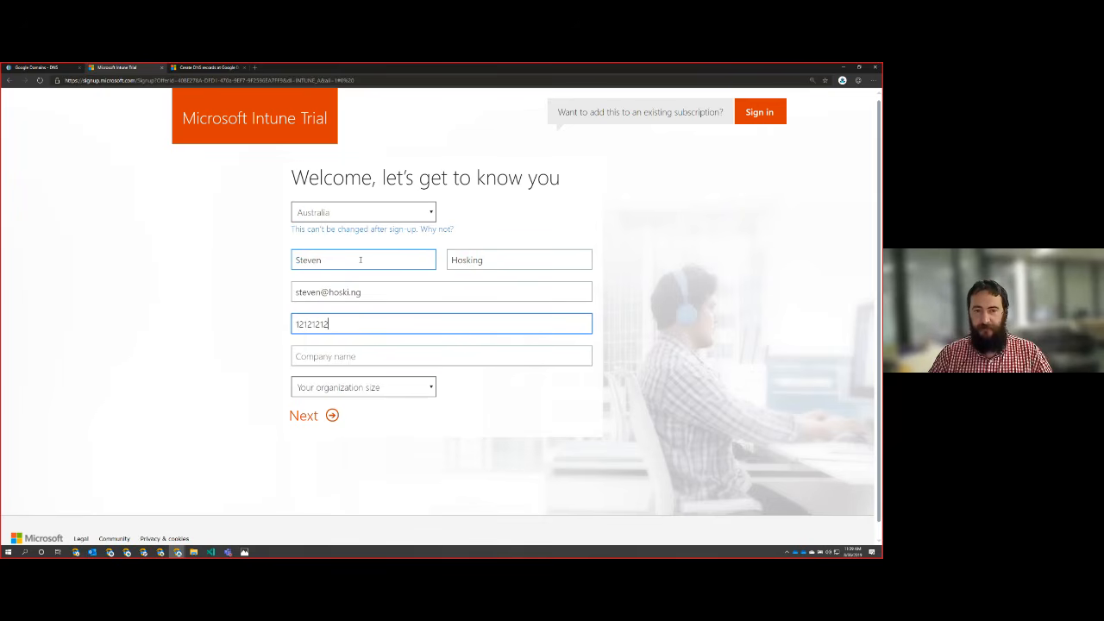
click(379, 356)
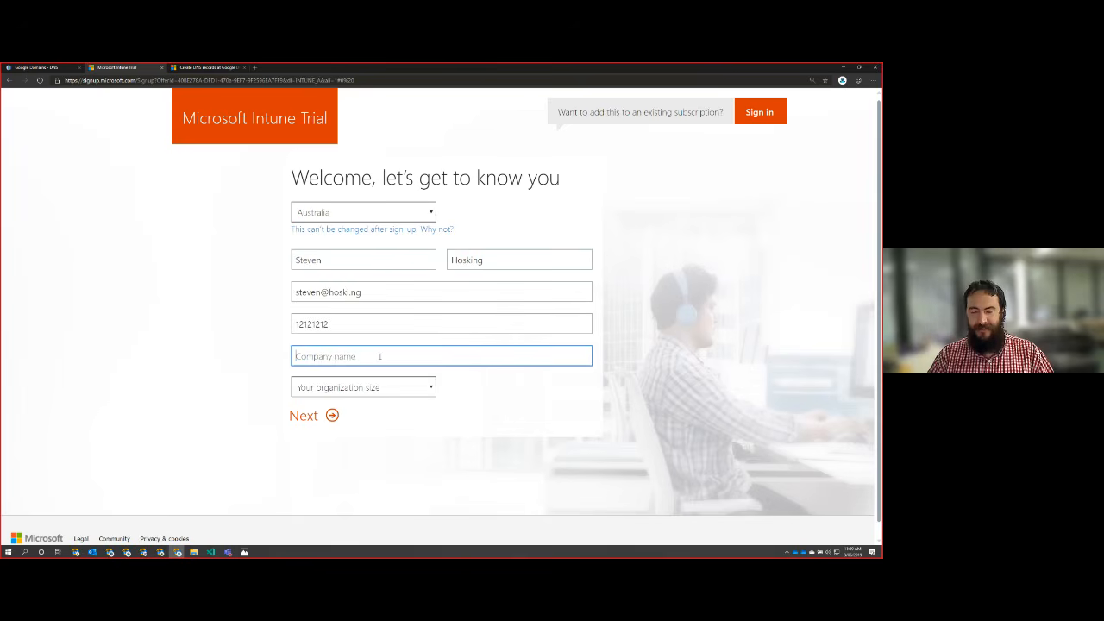
key(shift+Tab)
text(1212121212)
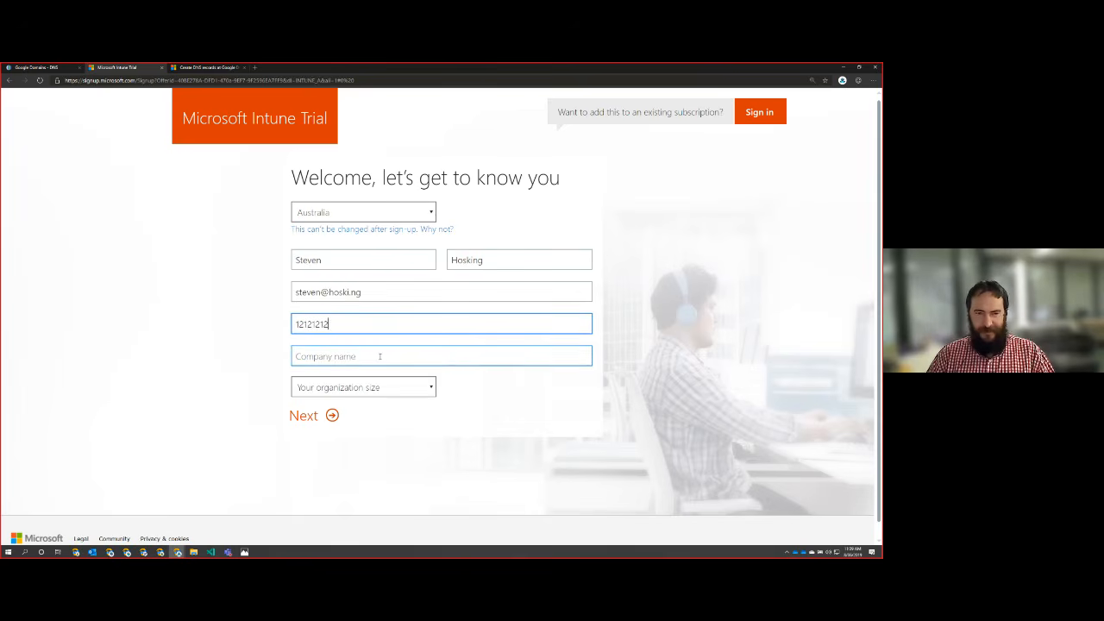
key(Tab)
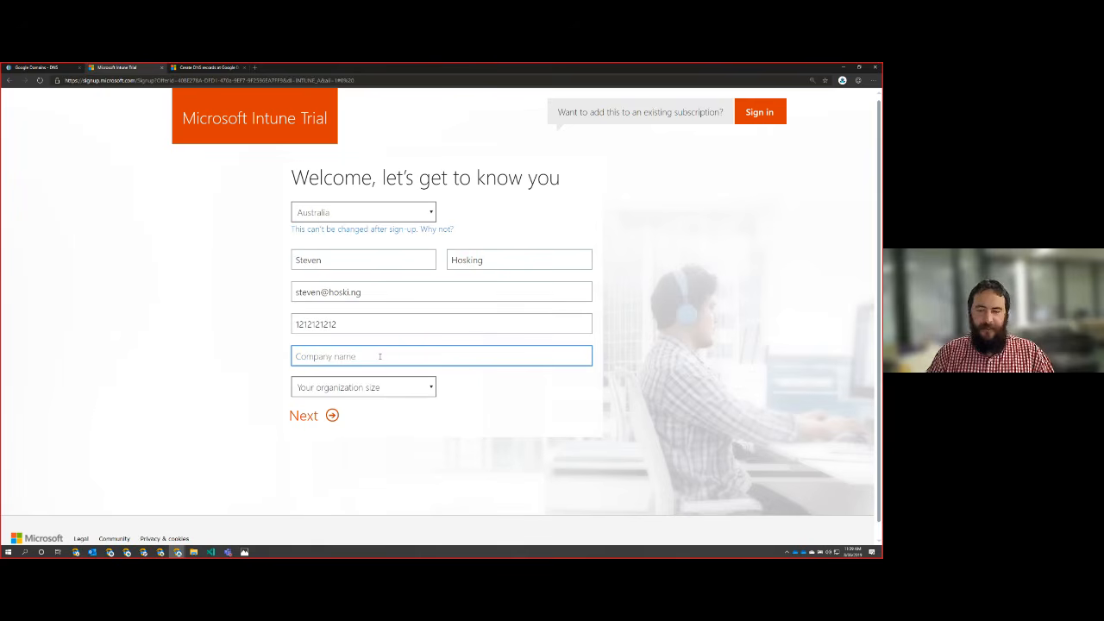
Step: Enter Intune.Training as the company name, choose an organization size of 2-4 people, and continue to the user ID page
text(In)
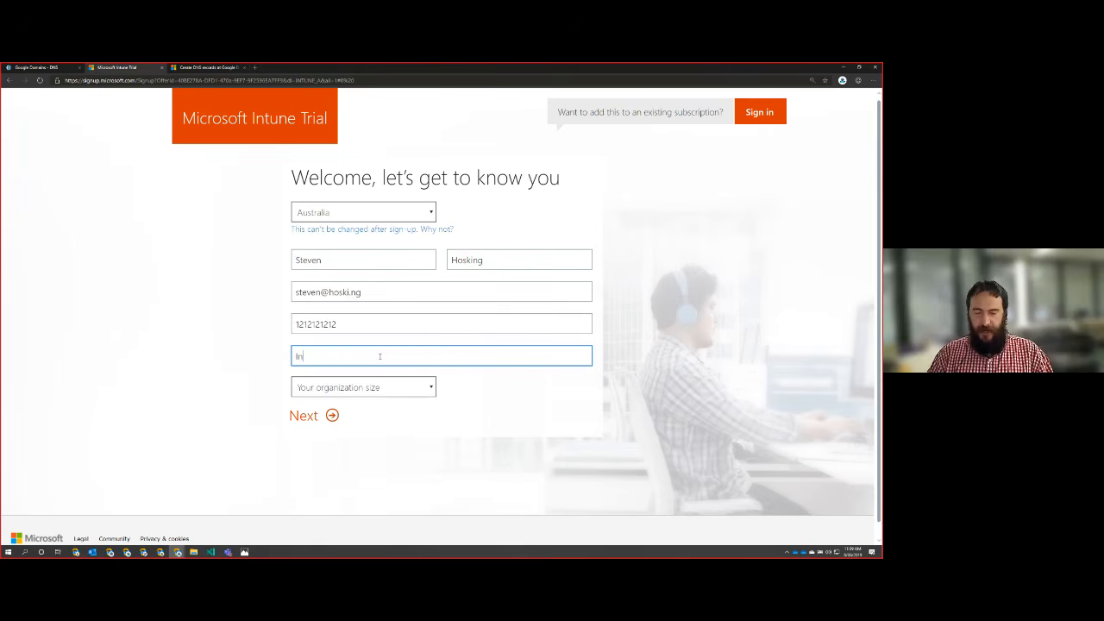
text(tune.Training)
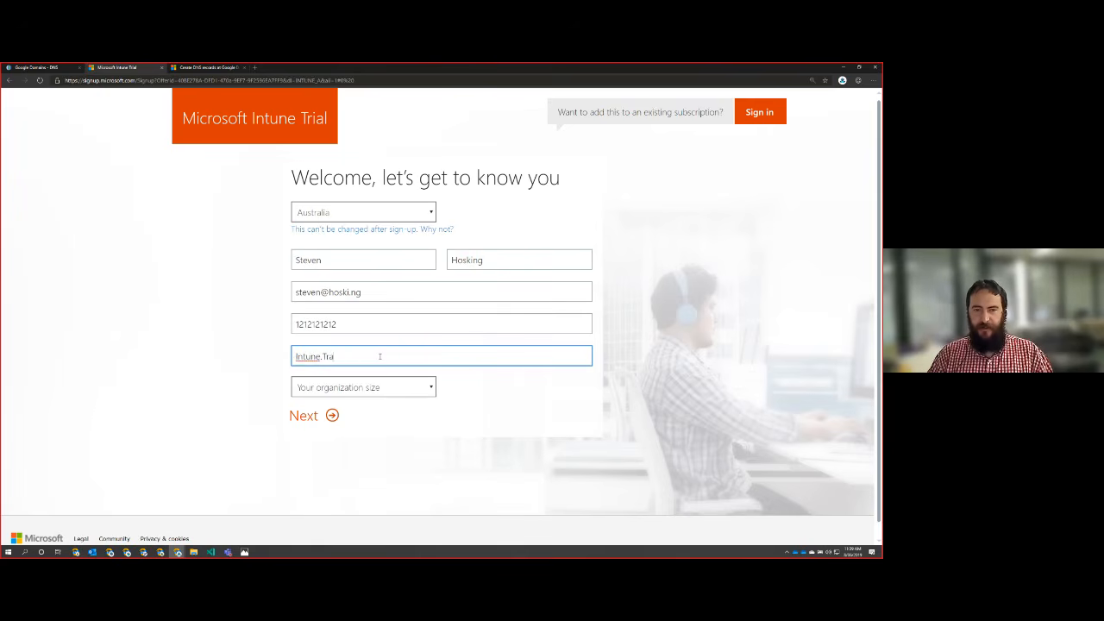
click(386, 387)
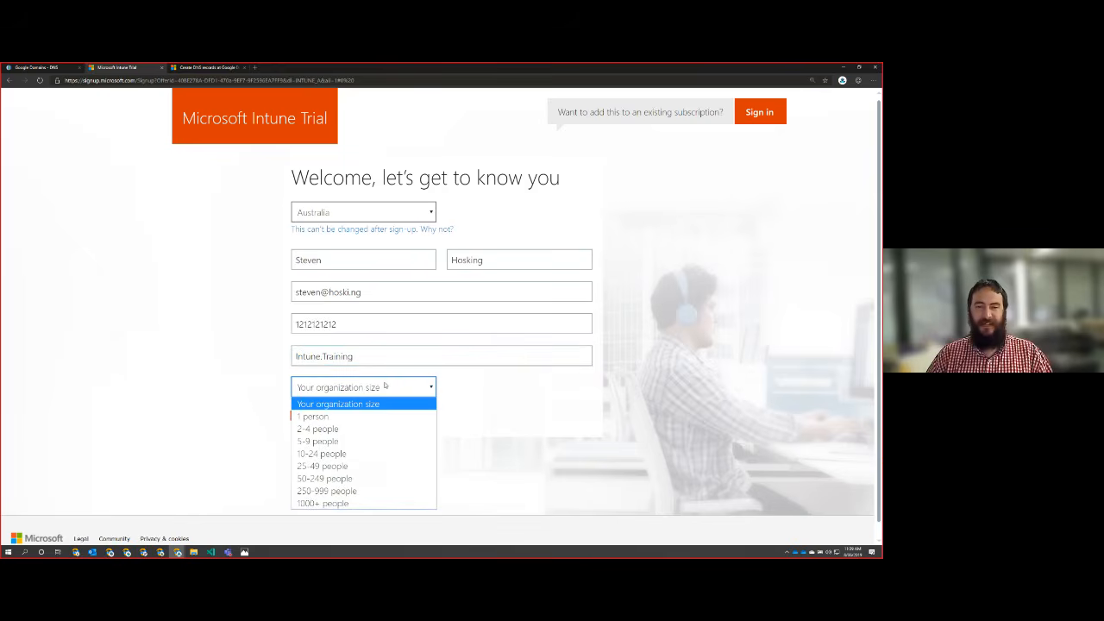
click(340, 429)
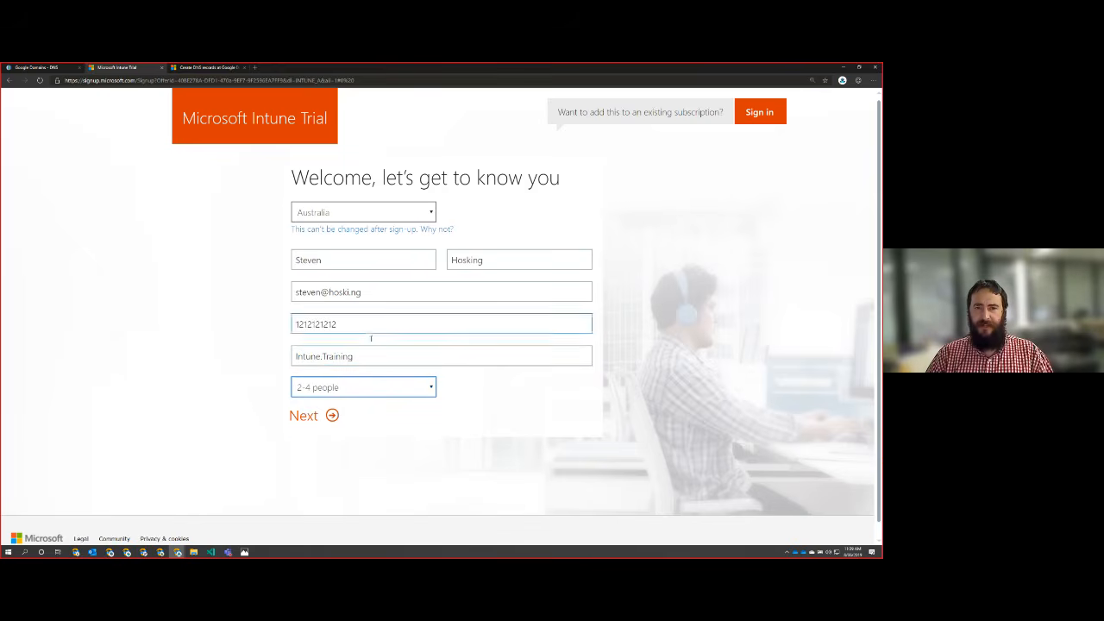
click(332, 416)
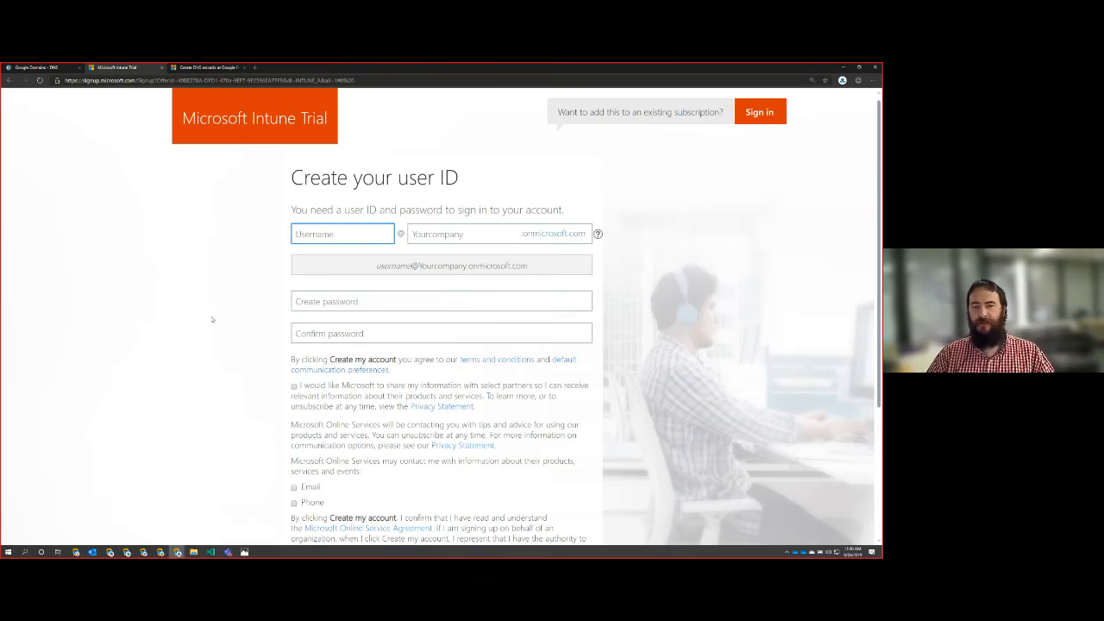
Step: Define the user ID with the registrant's first name as username and IntuneTraining as the onmicrosoft.com company domain
text(Steve)
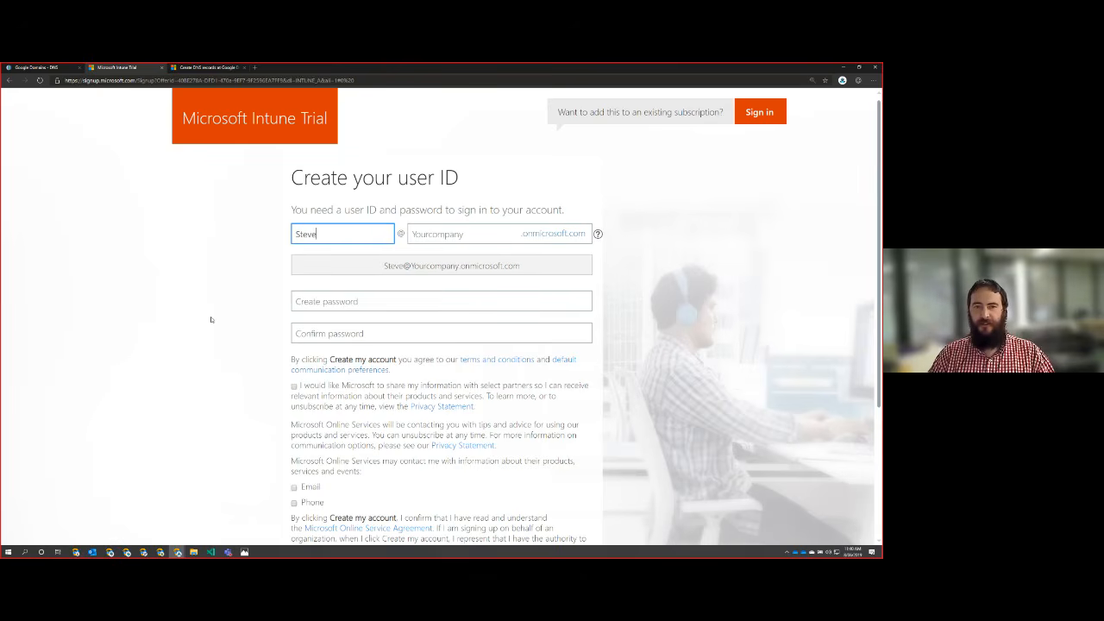
key(Tab)
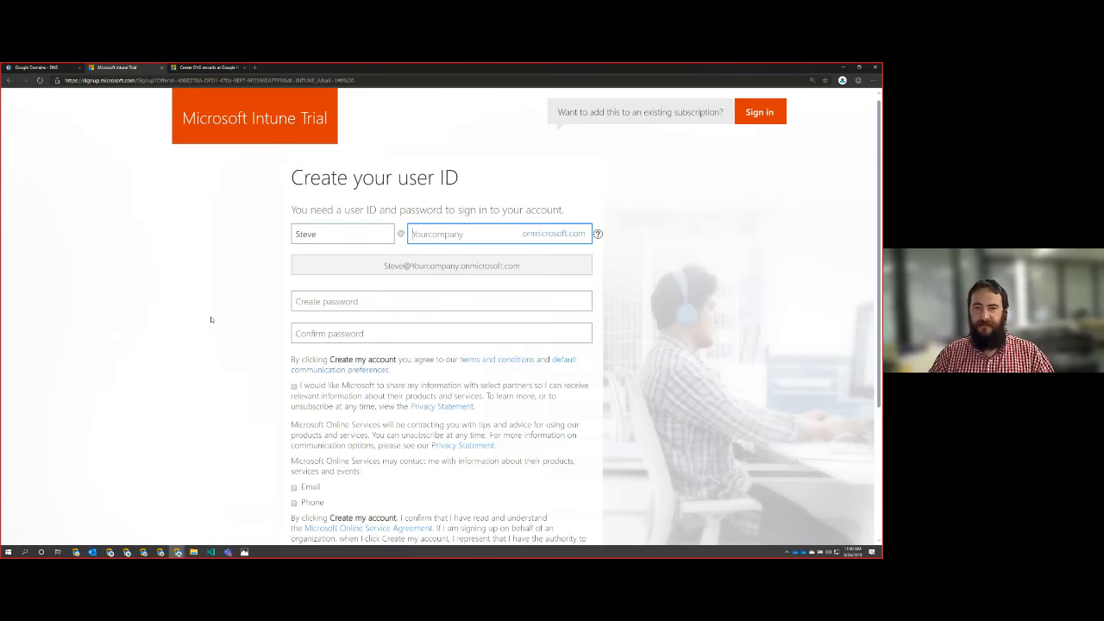
key(shift+Tab)
text(n)
key(Tab)
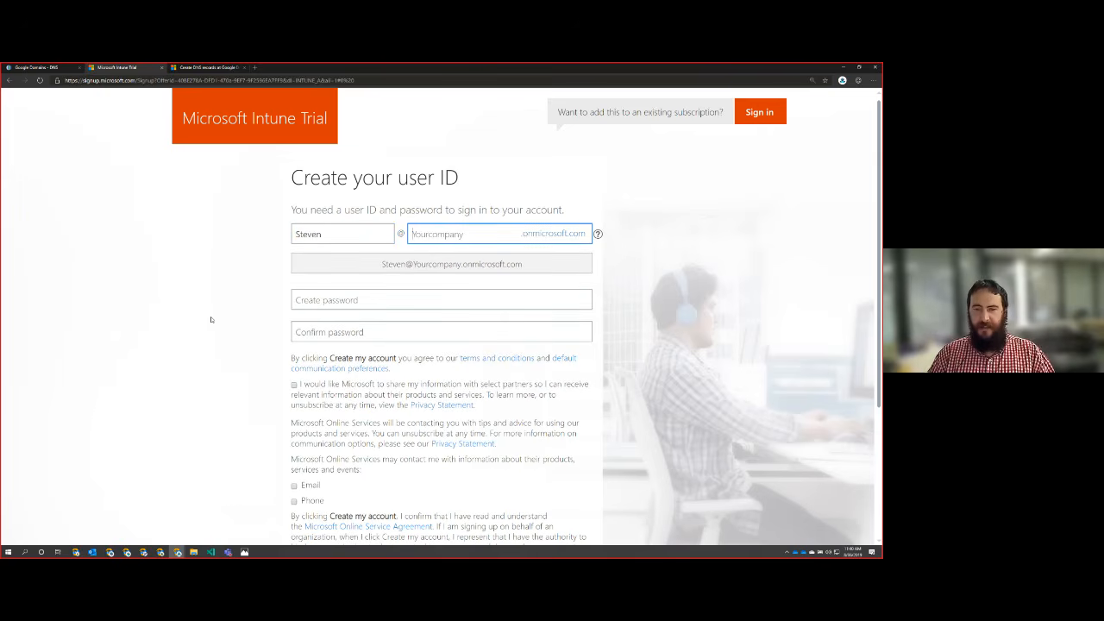
text(IntuneTraining)
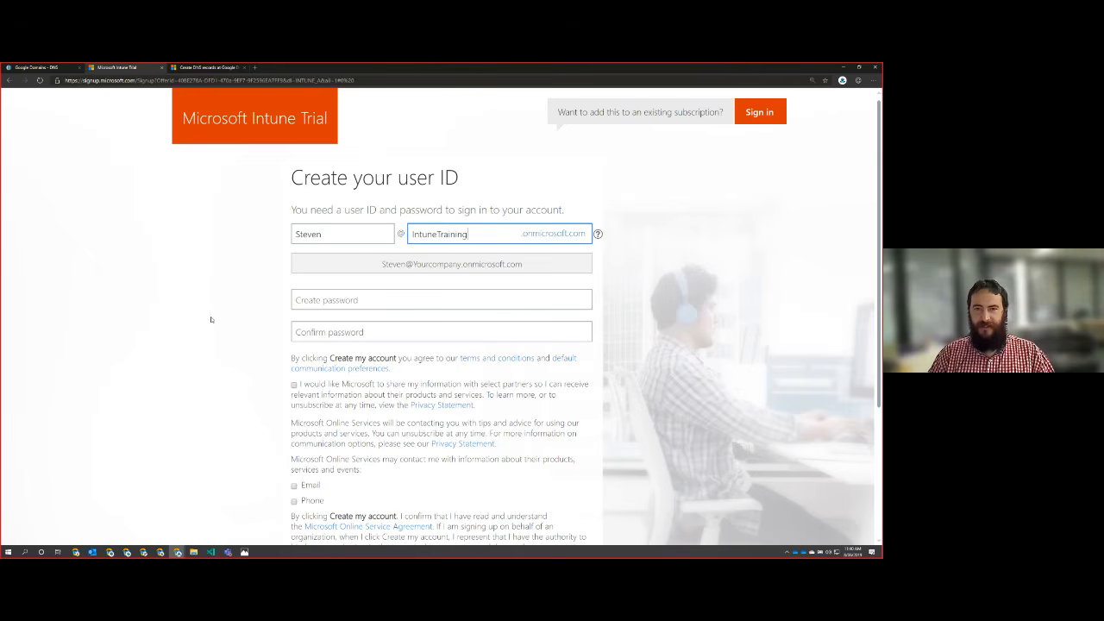
key(Tab)
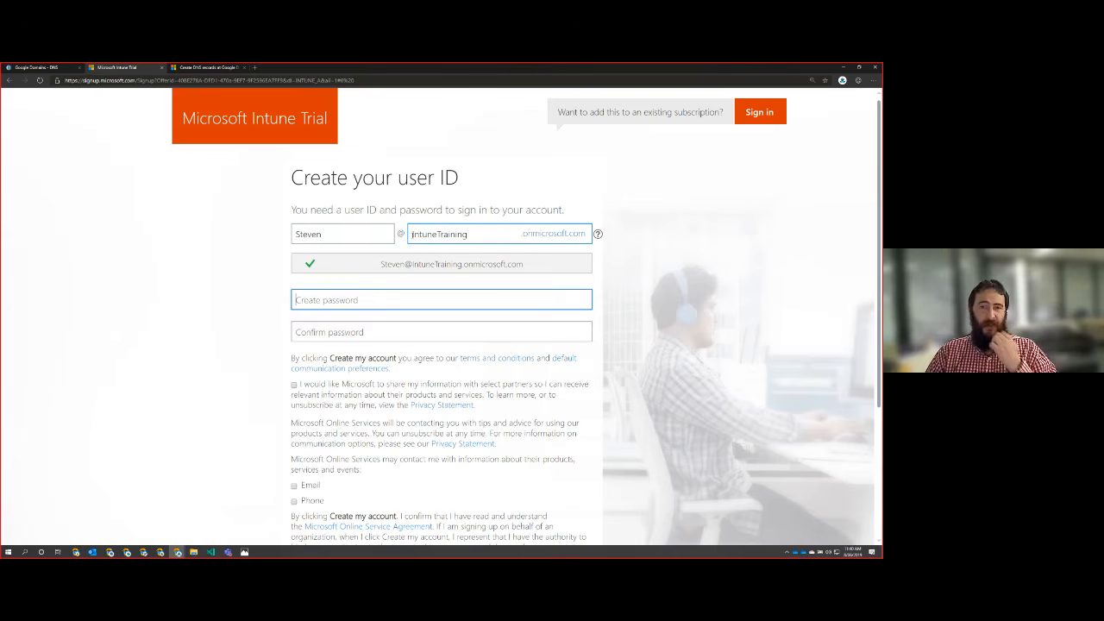
drag(411, 234, 479, 235)
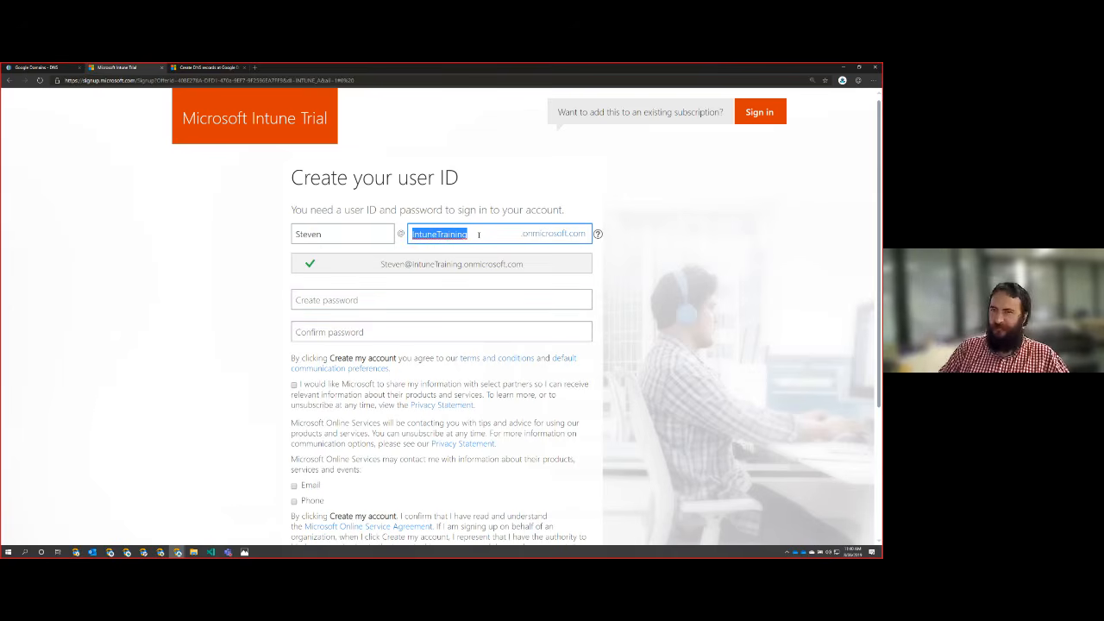
click(479, 235)
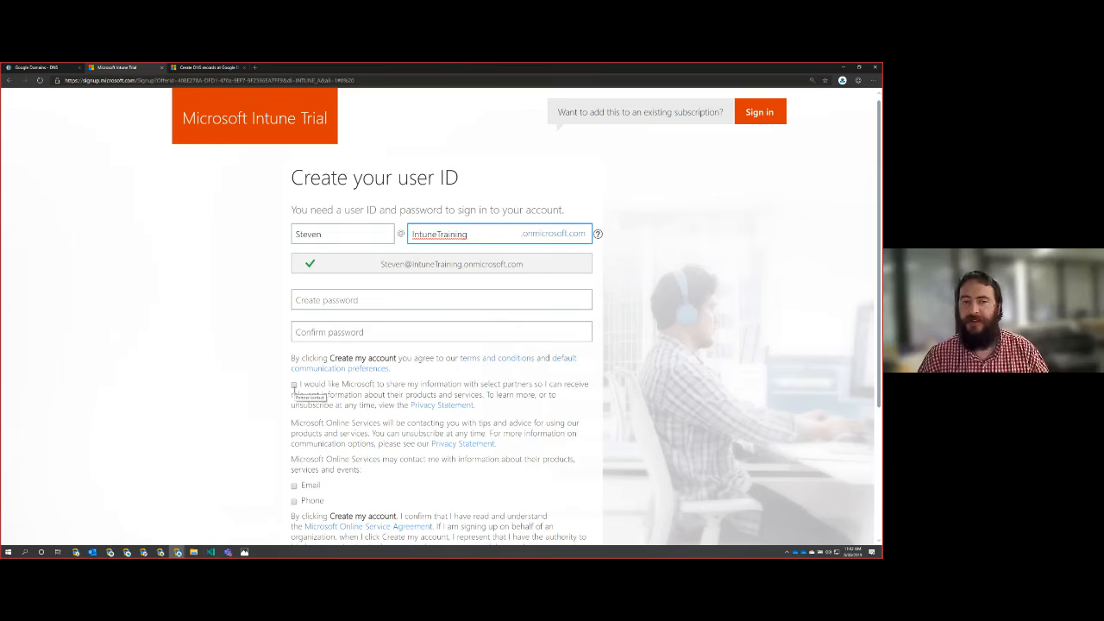
Step: Create the account password for the new user ID and enter it again as confirmation
click(343, 300)
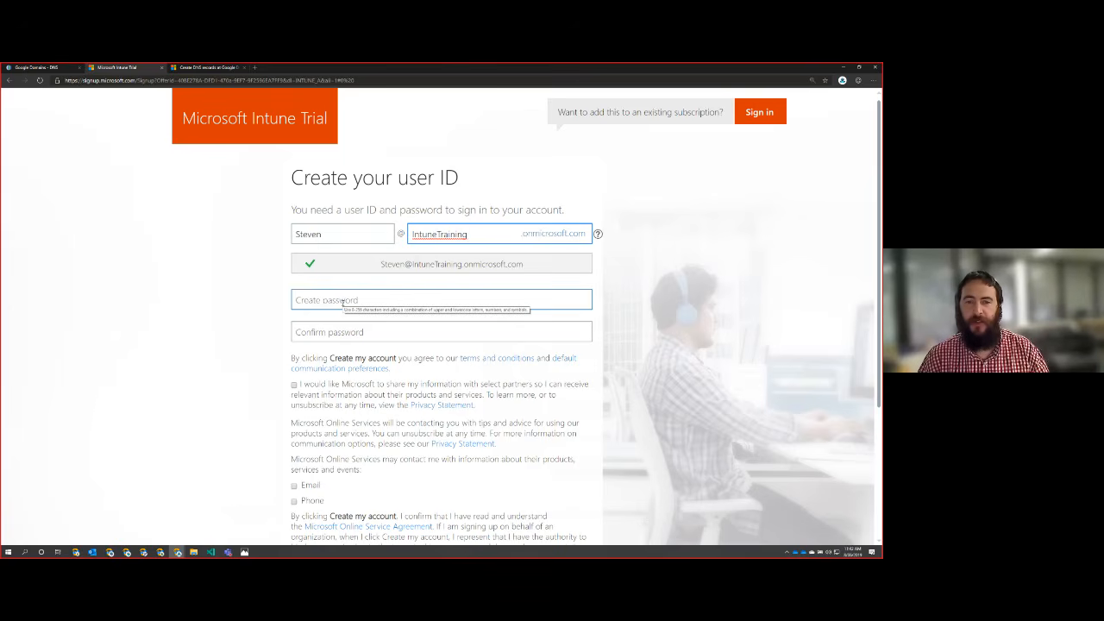
click(322, 304)
scroll(236, 308, down, 1)
text(*******)
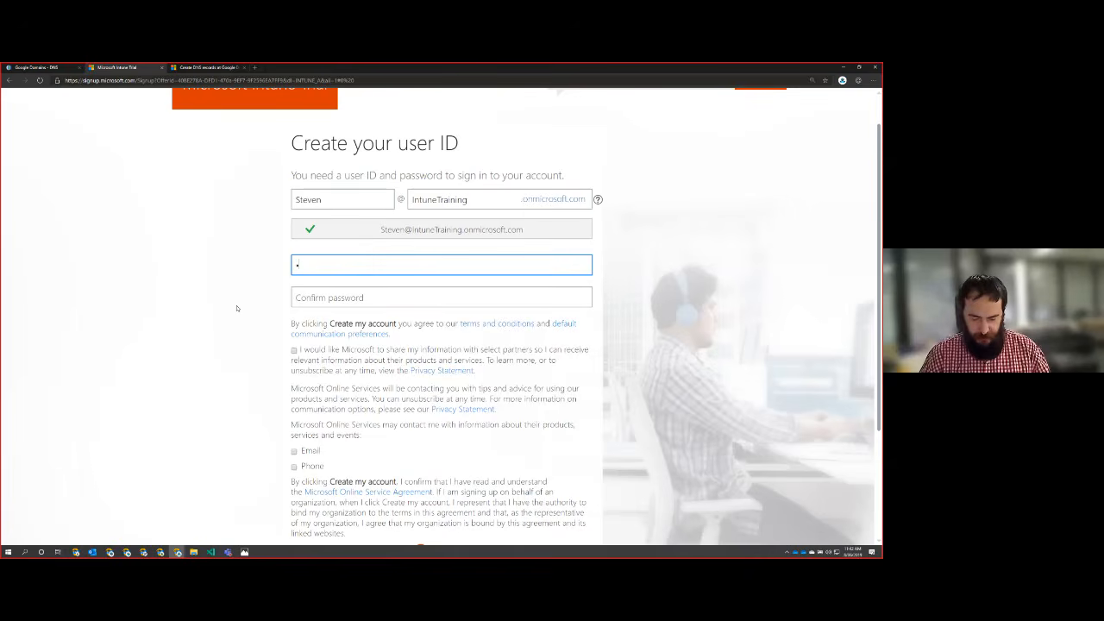
text(**)
key(Tab)
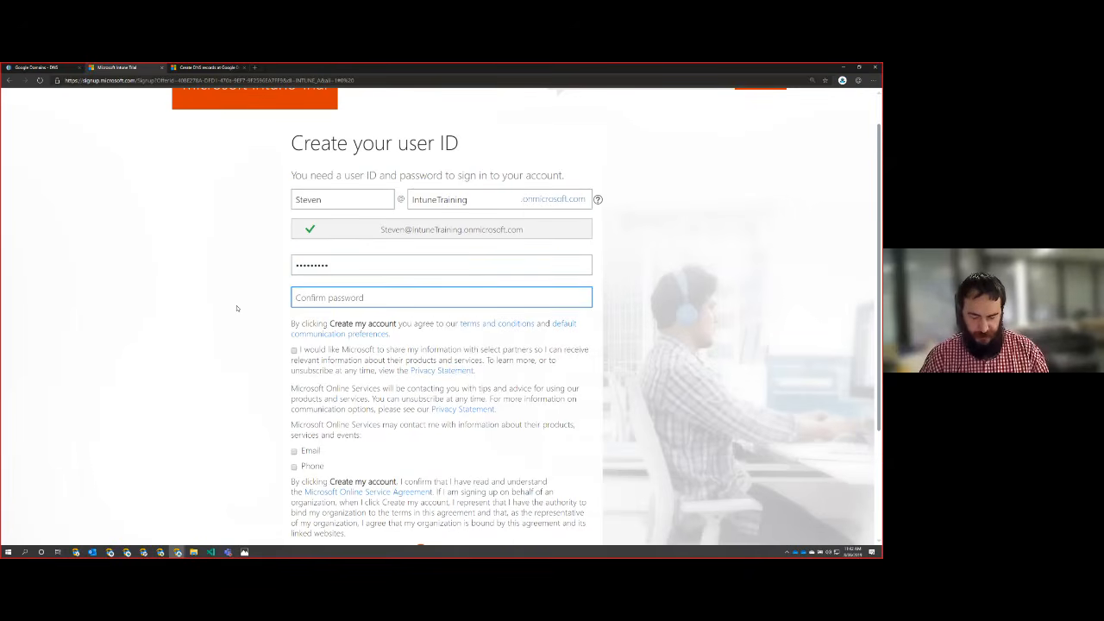
text(*********)
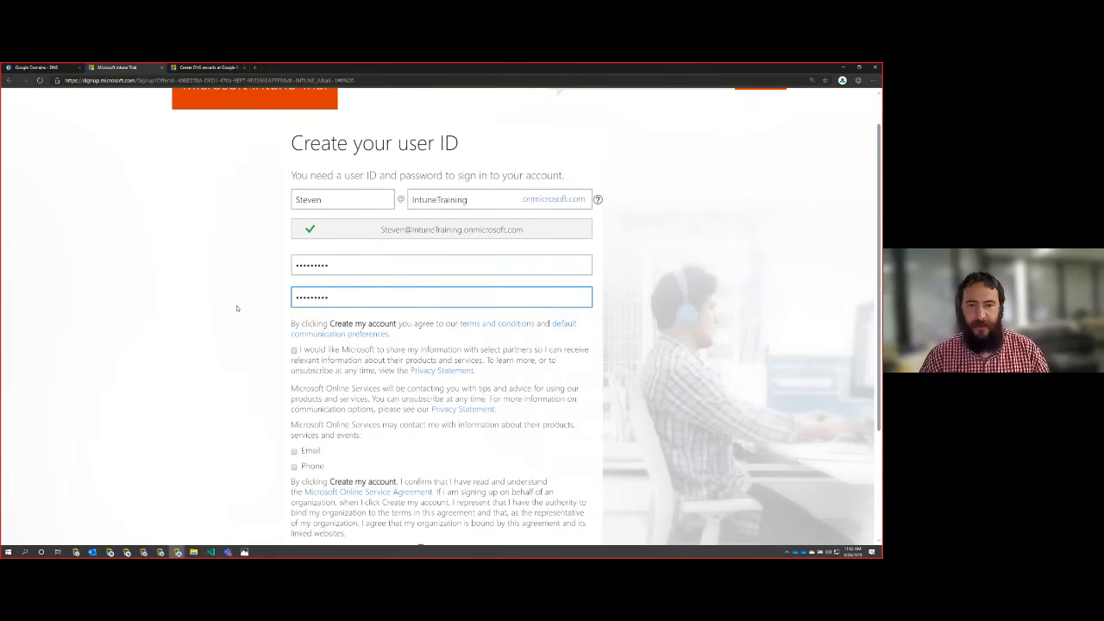
Step: Replace the password confirmation by re-entering the account password
key(Tab)
key(shift+Tab)
key(ctrl+a)
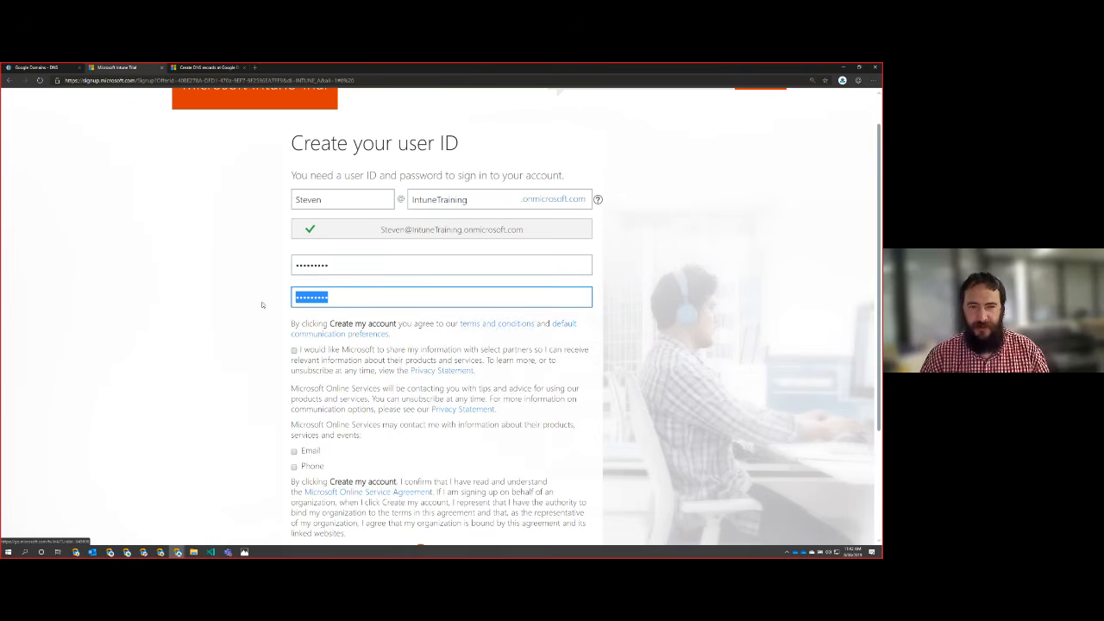
text(***)
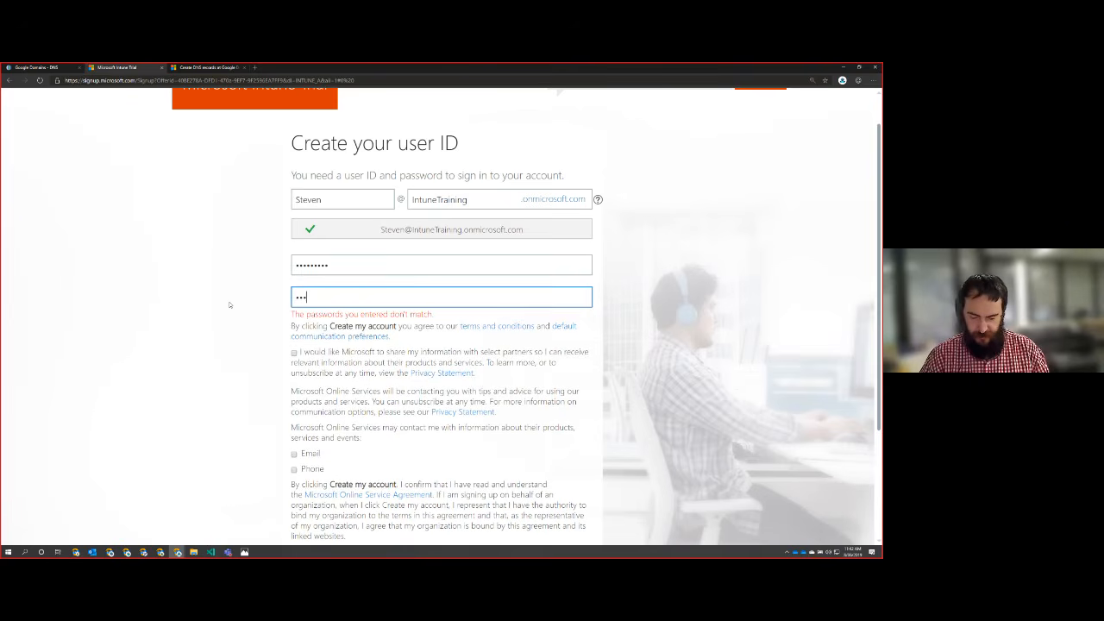
text(******)
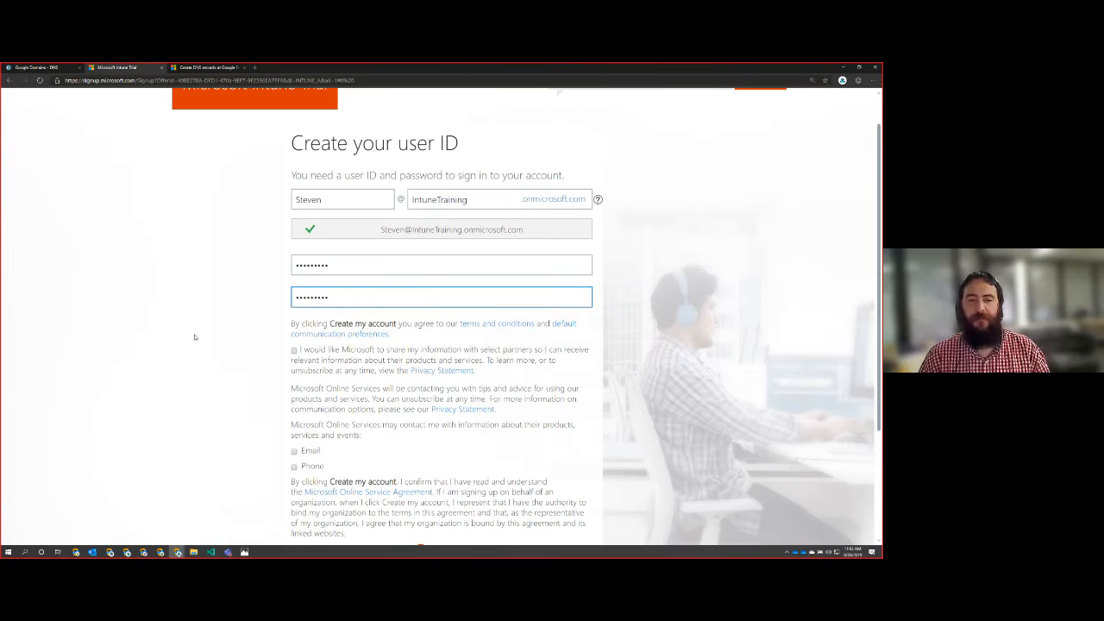
click(194, 337)
Step: Create the account without opting in to partner sharing or marketing contact, and save the password in the browser
scroll(194, 332, down, 1)
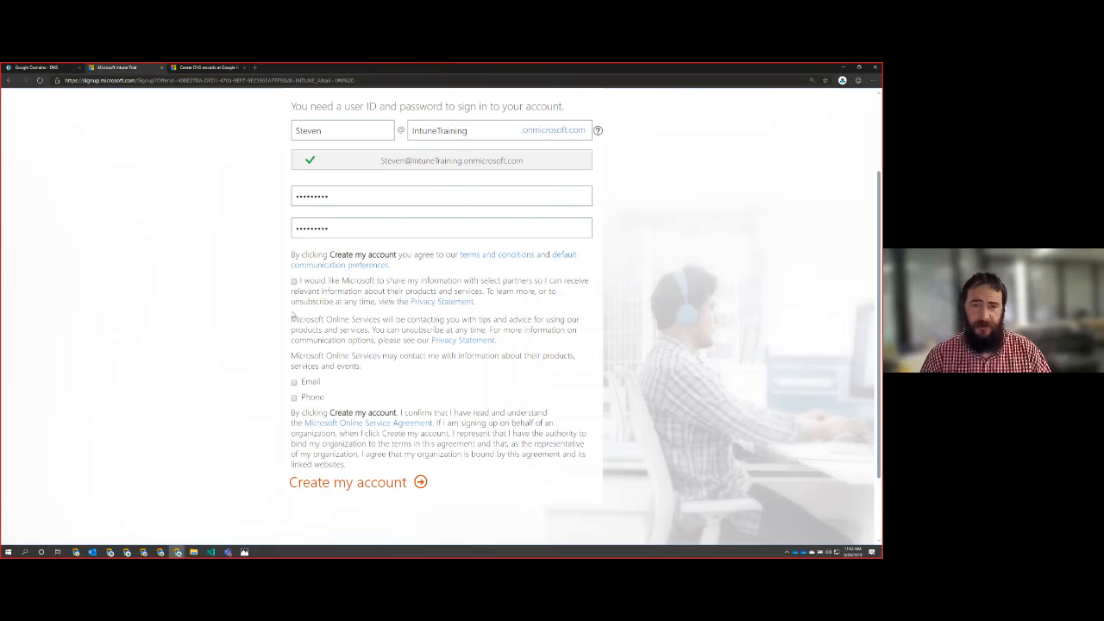
click(406, 484)
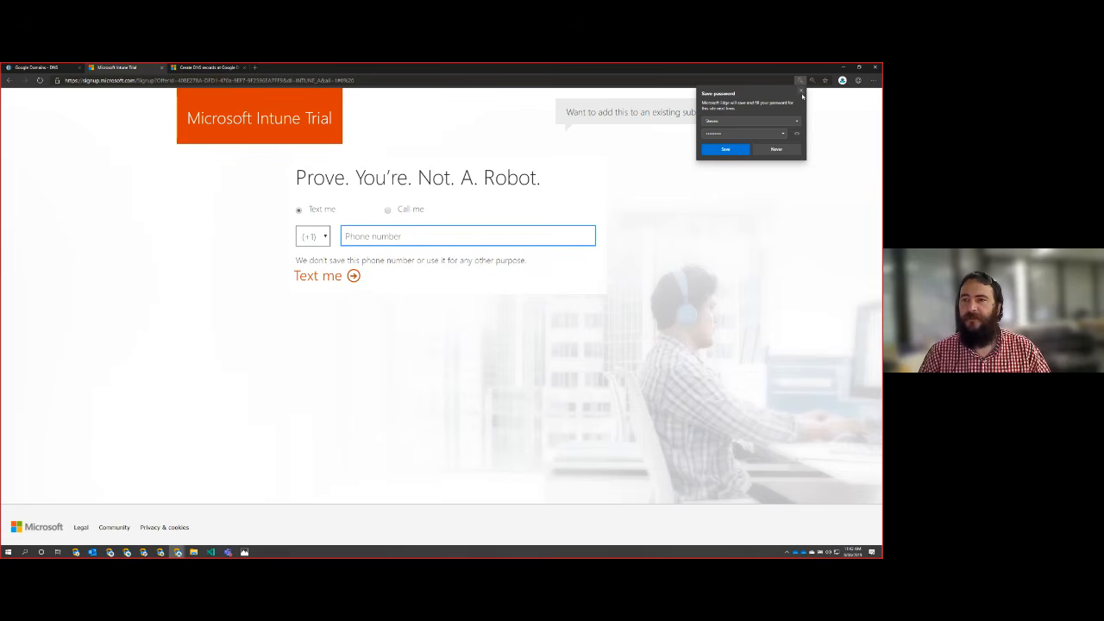
click(725, 150)
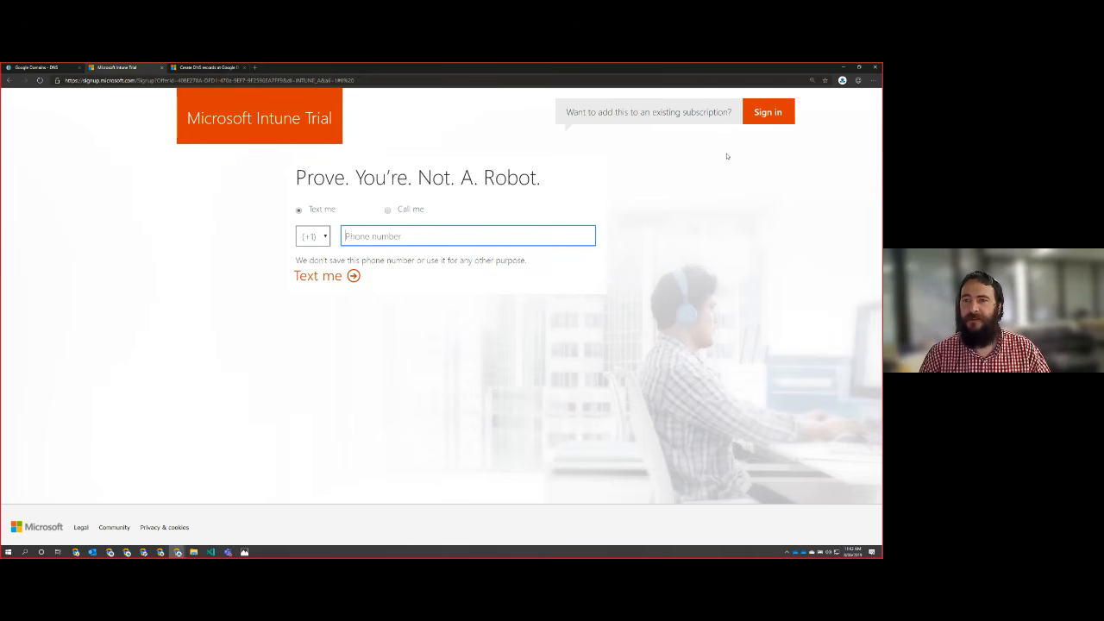
Step: Open the list of country codes for the verification phone number and browse its entries
click(319, 238)
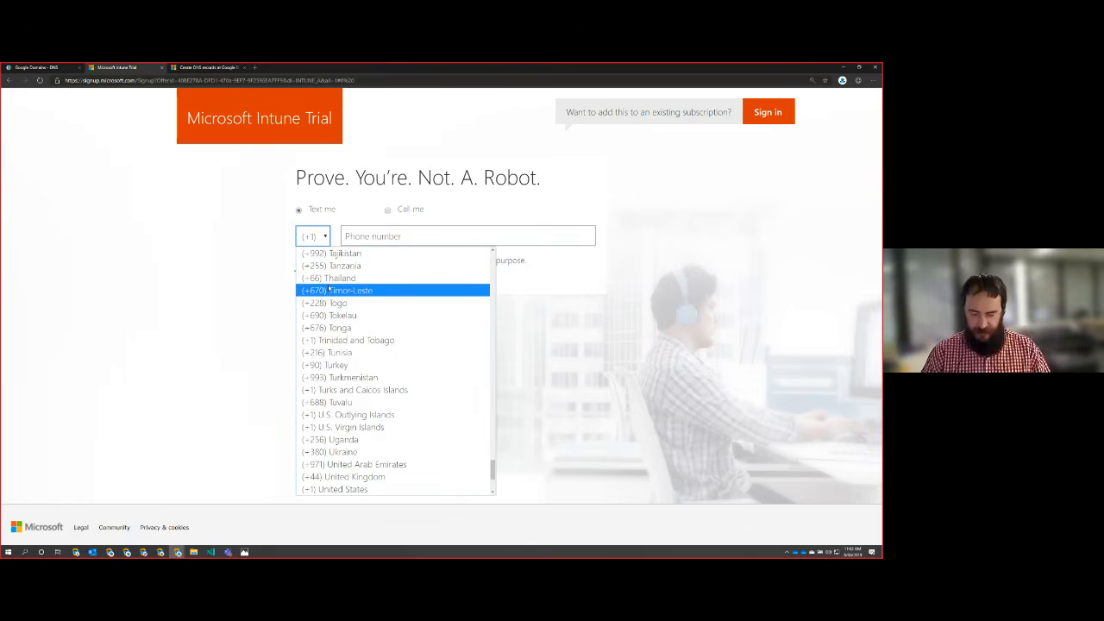
scroll(354, 414, up, 20)
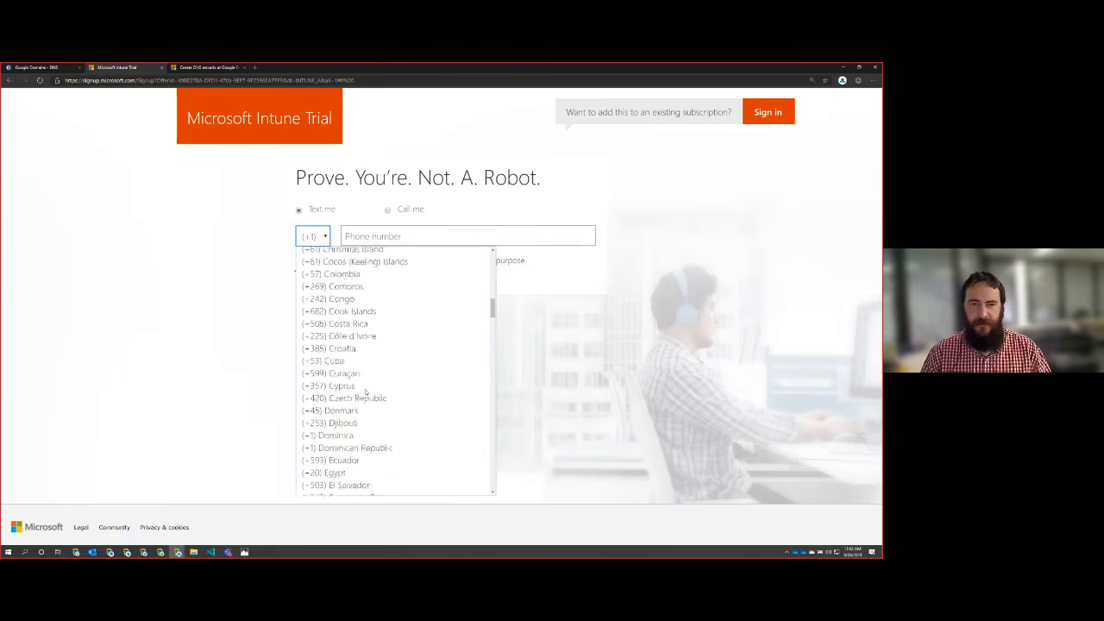
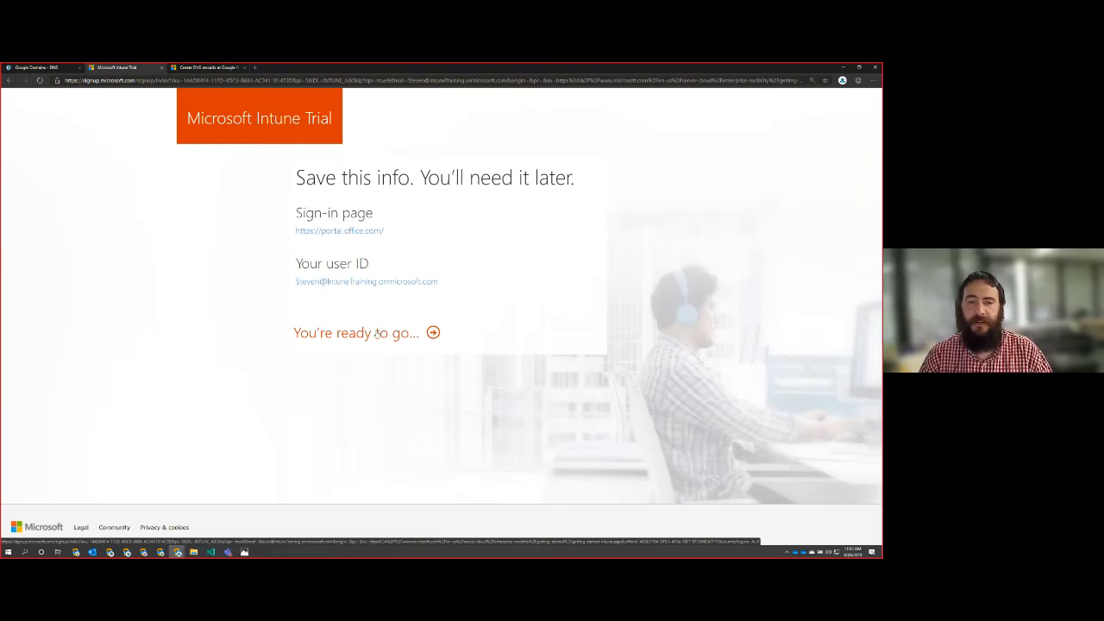
Step: Highlight the reminder to save the sign-in details and proceed from the trial sign-up confirmation page
drag(293, 177, 651, 180)
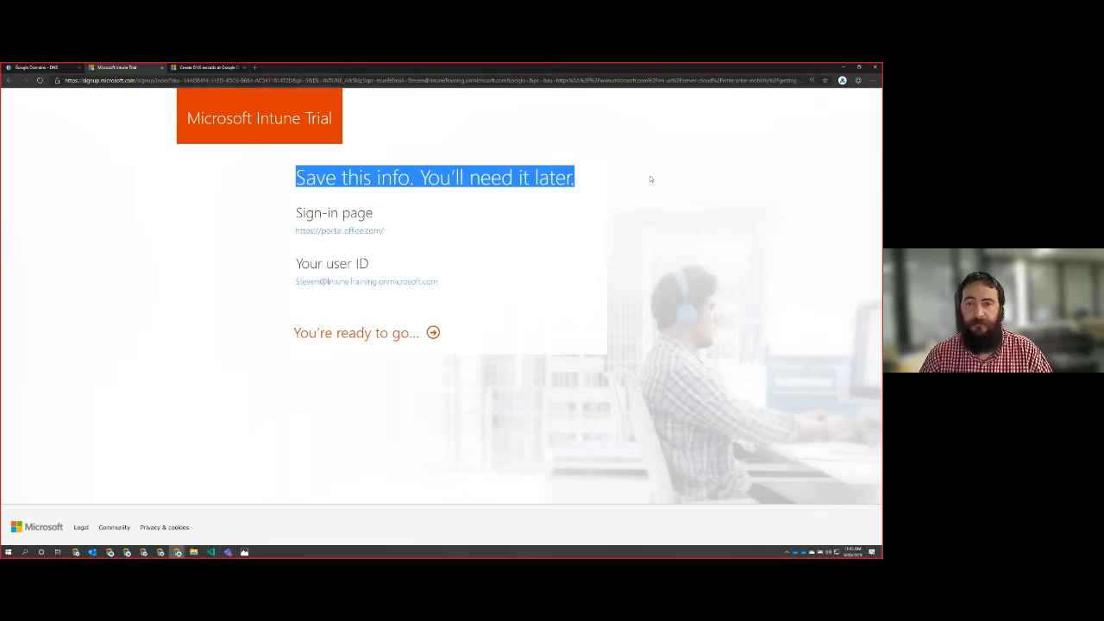
click(548, 237)
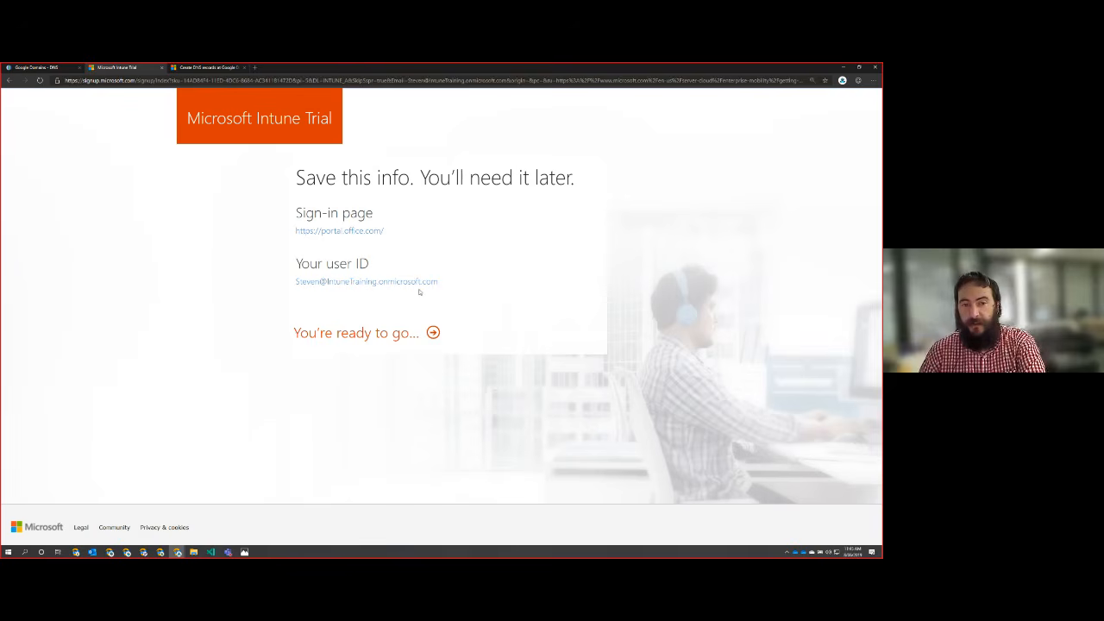
click(432, 333)
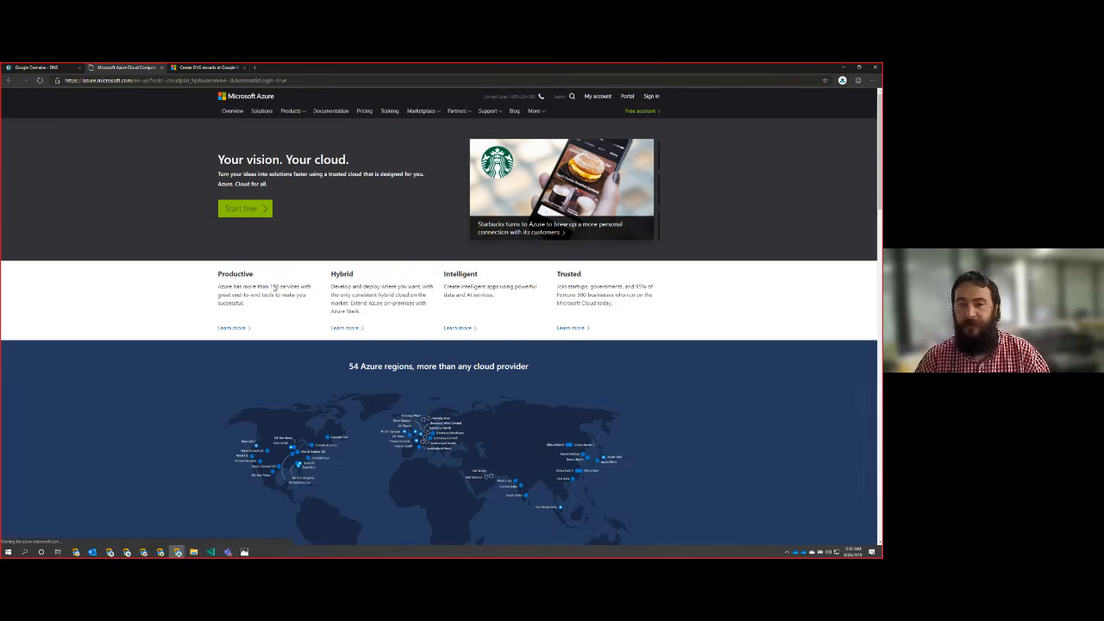
Step: Go to portal.office.com in the current browser tab
click(242, 80)
text(portal.o)
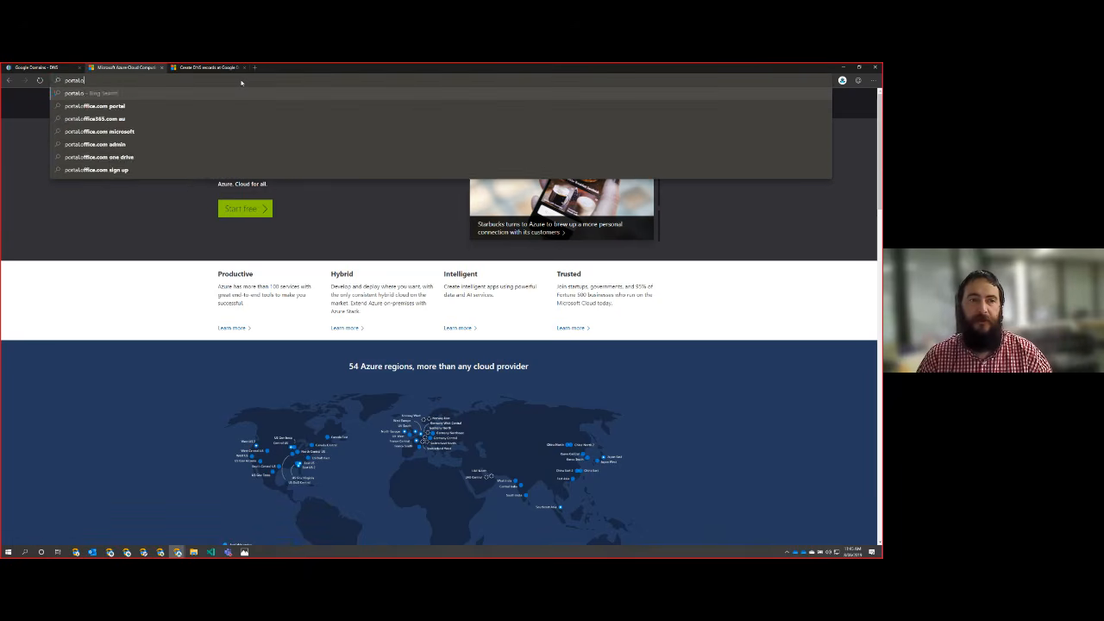
text(ffice.com)
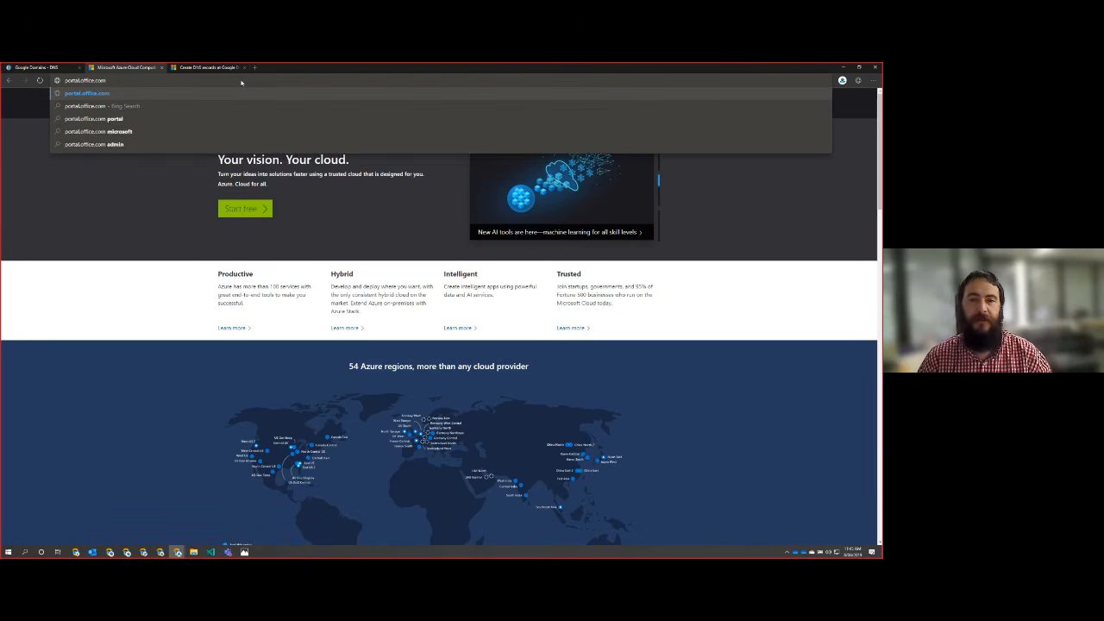
key(Return)
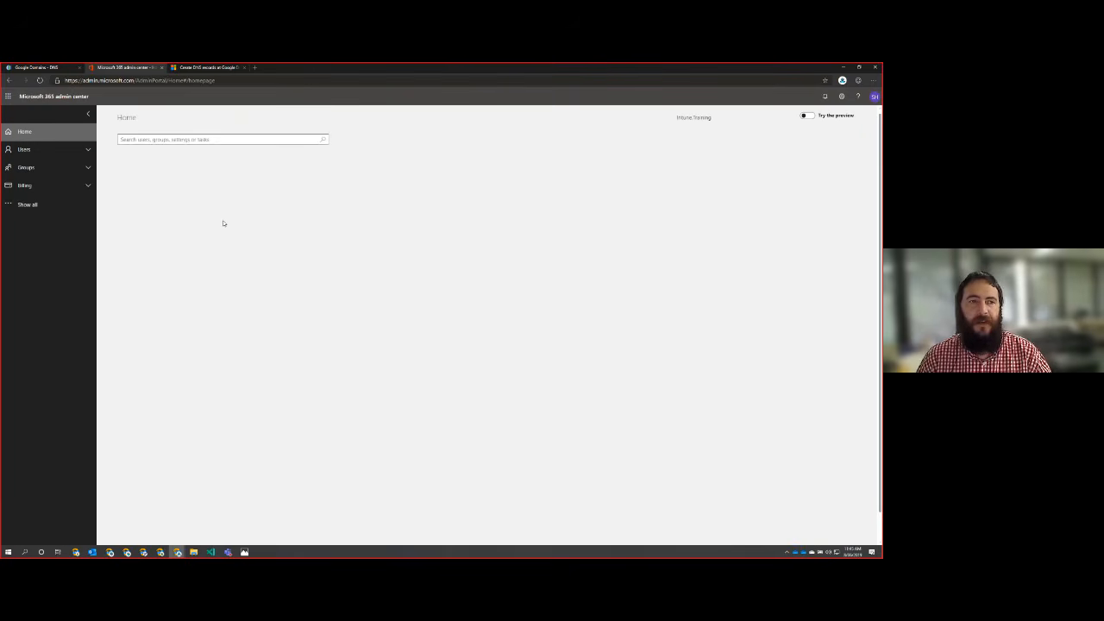
Step: Switch the admin center to its preview version and show all navigation entries, checking those under Billing
click(809, 117)
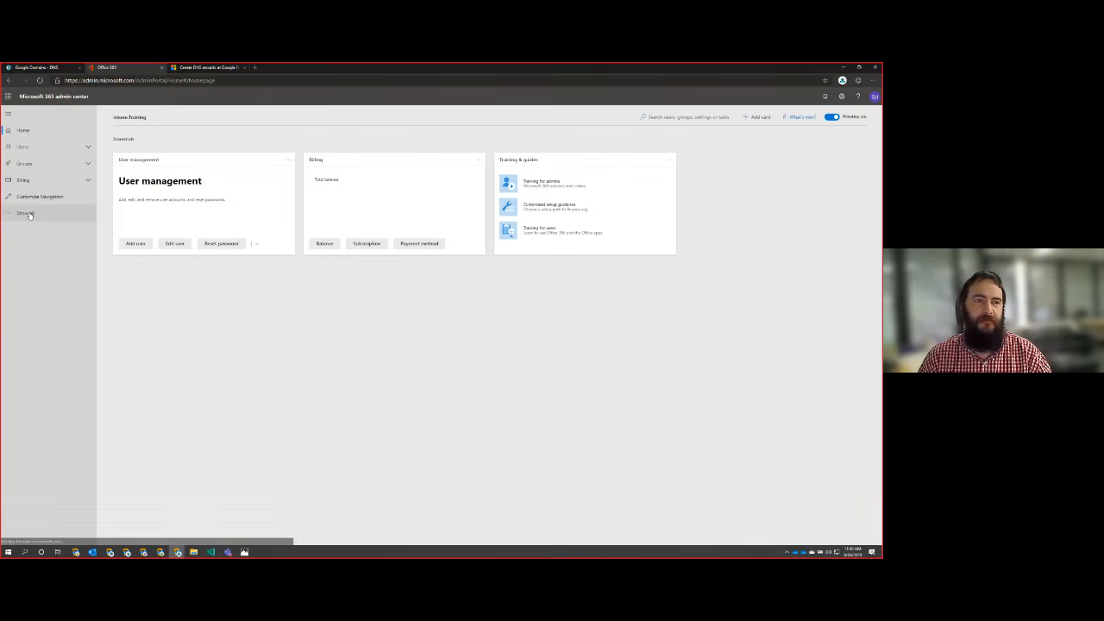
click(21, 214)
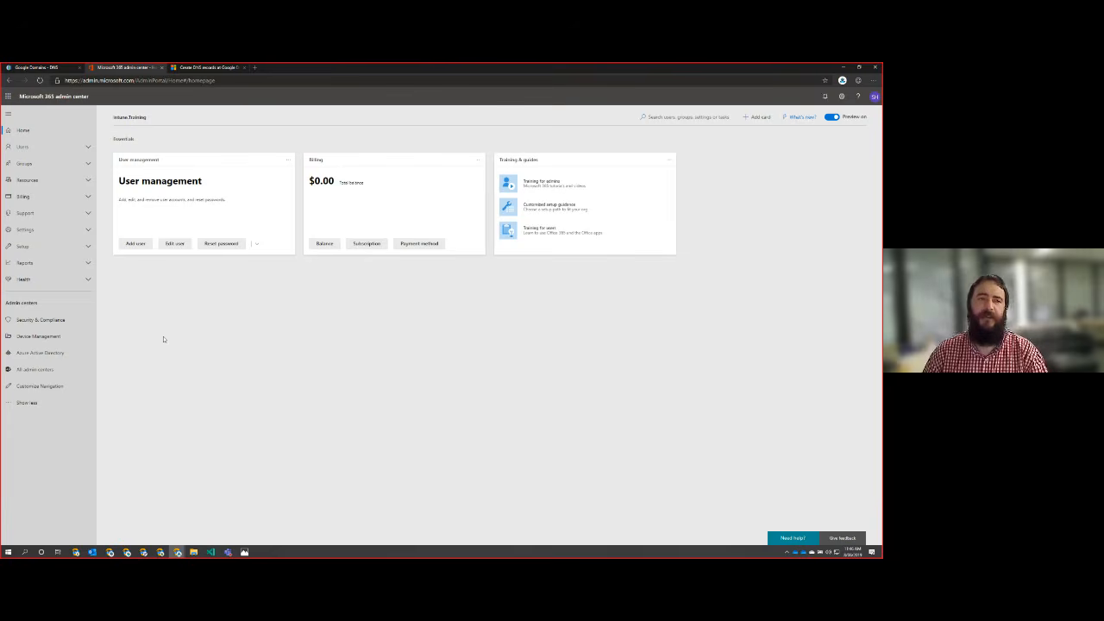
click(88, 197)
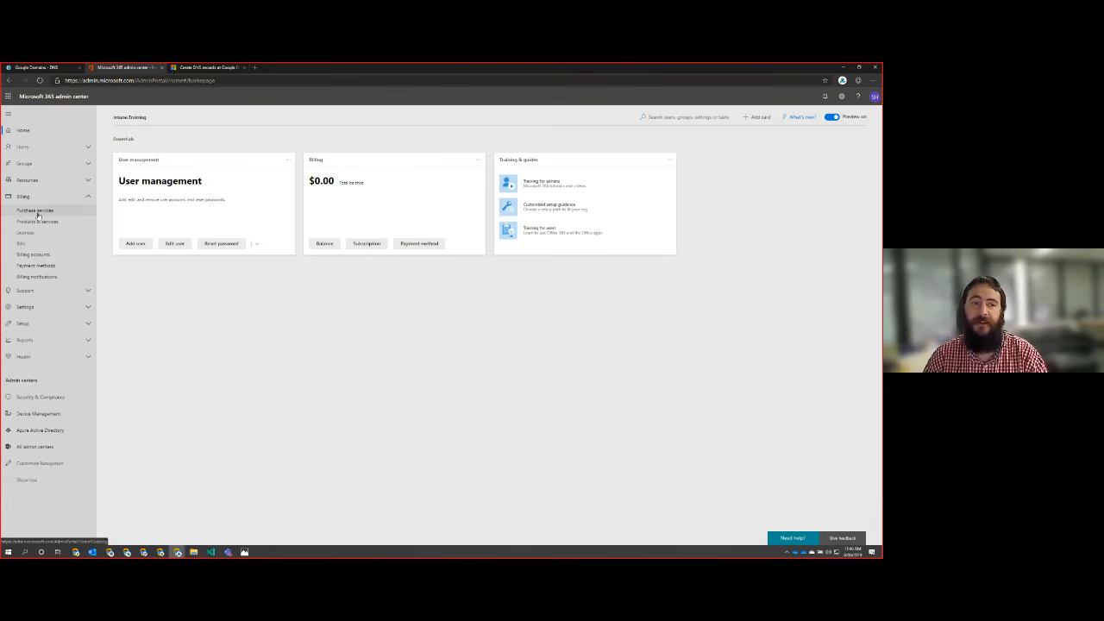
click(88, 196)
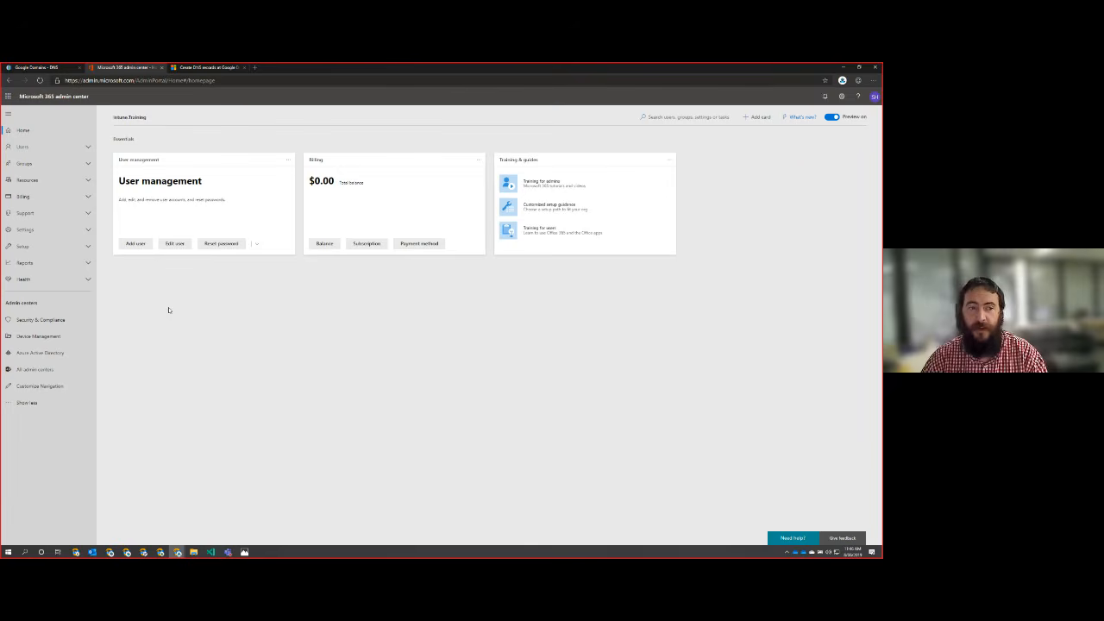
Step: Add intune.training as a new domain in the tenant's domain setup and continue to its verification
click(88, 246)
click(26, 270)
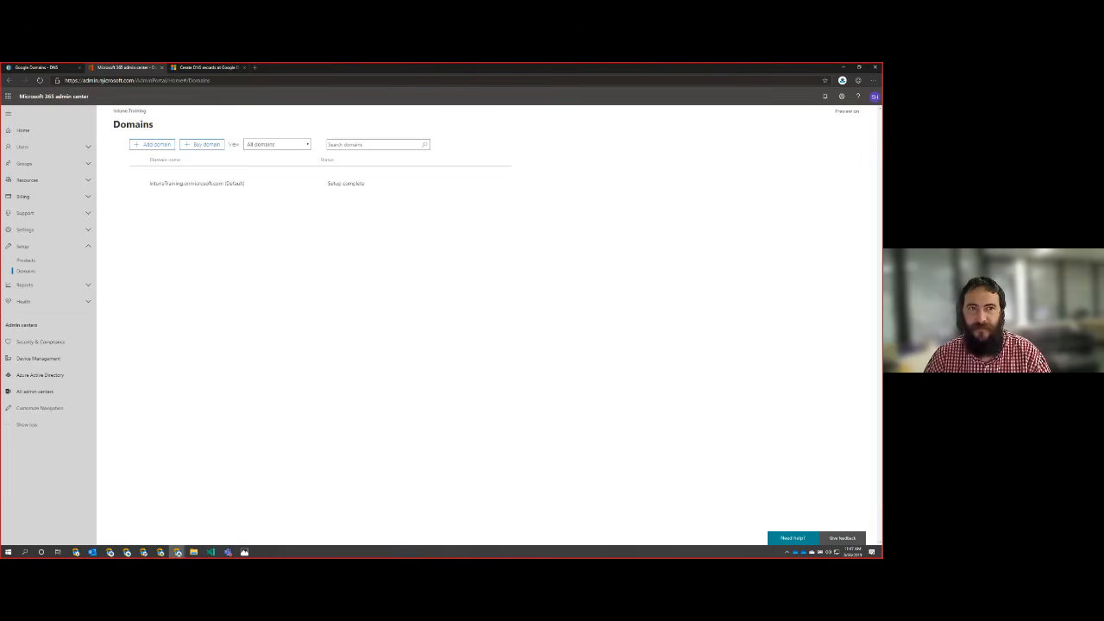
click(144, 146)
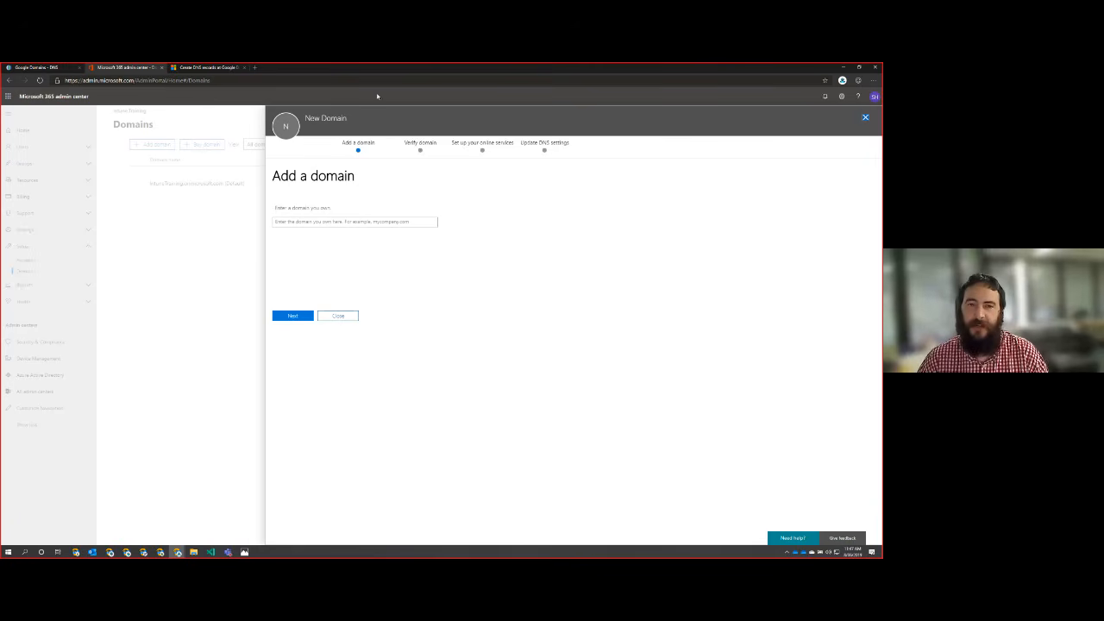
click(371, 223)
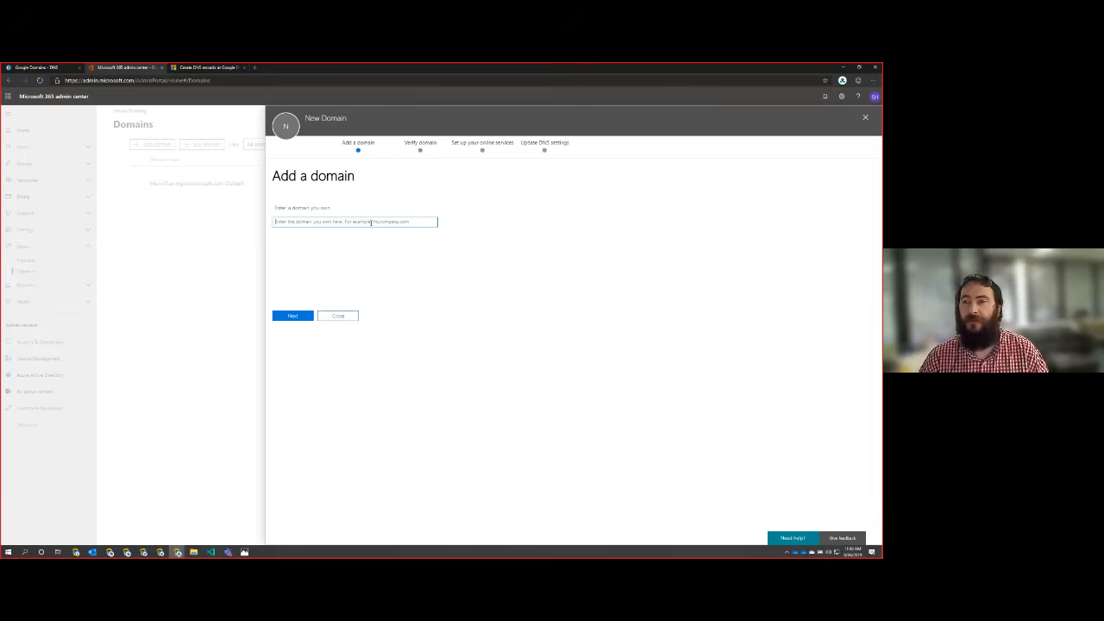
key(ctrl+plus)
key(ctrl+plus)
key(ctrl+plus)
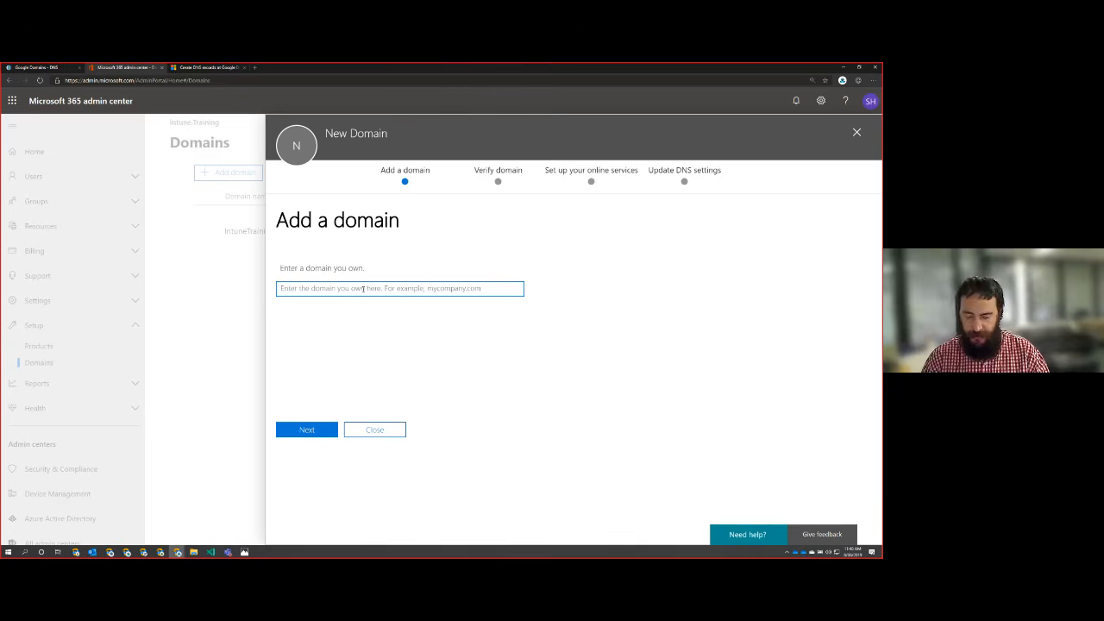
text(intune.tr)
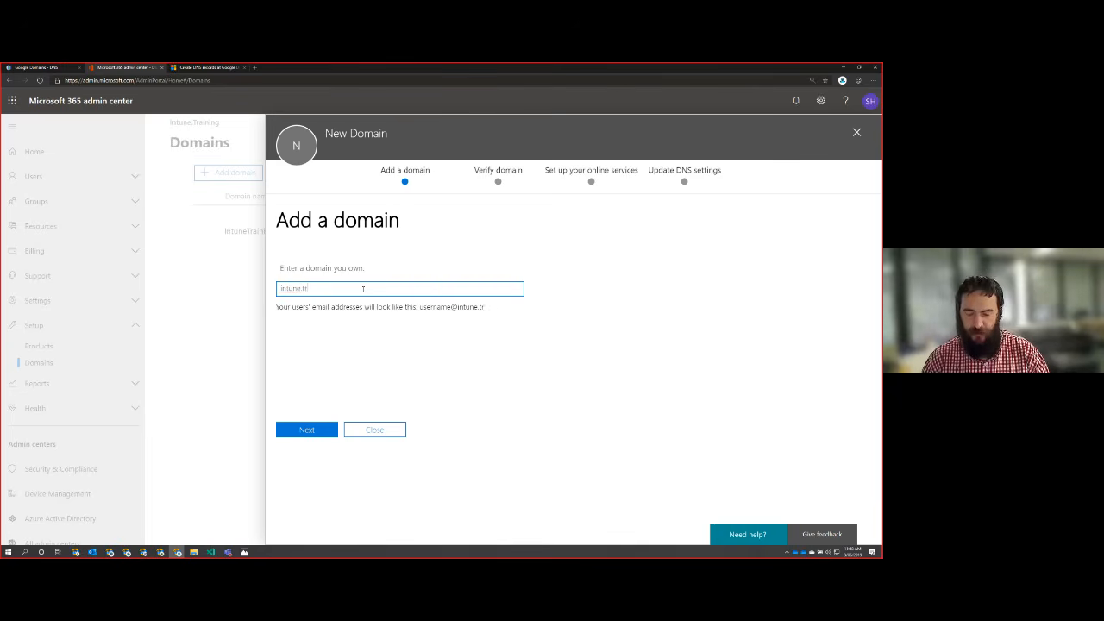
text(aining)
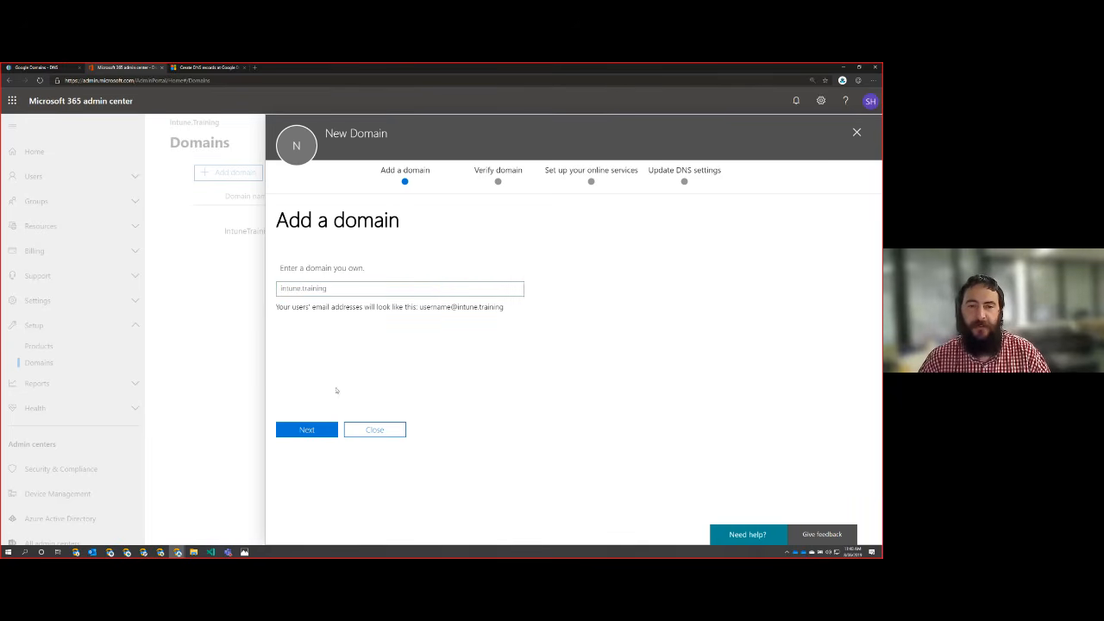
click(322, 430)
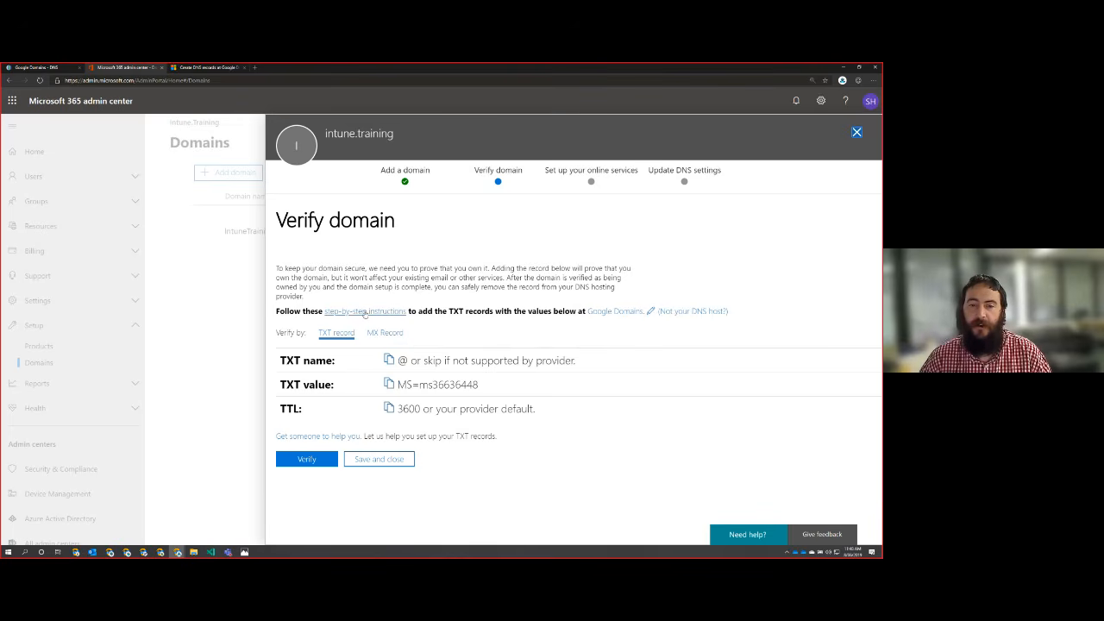
Step: Open the step-by-step DNS instructions in a new tab and read how to add a TXT record for verification
right_click(364, 313)
click(384, 318)
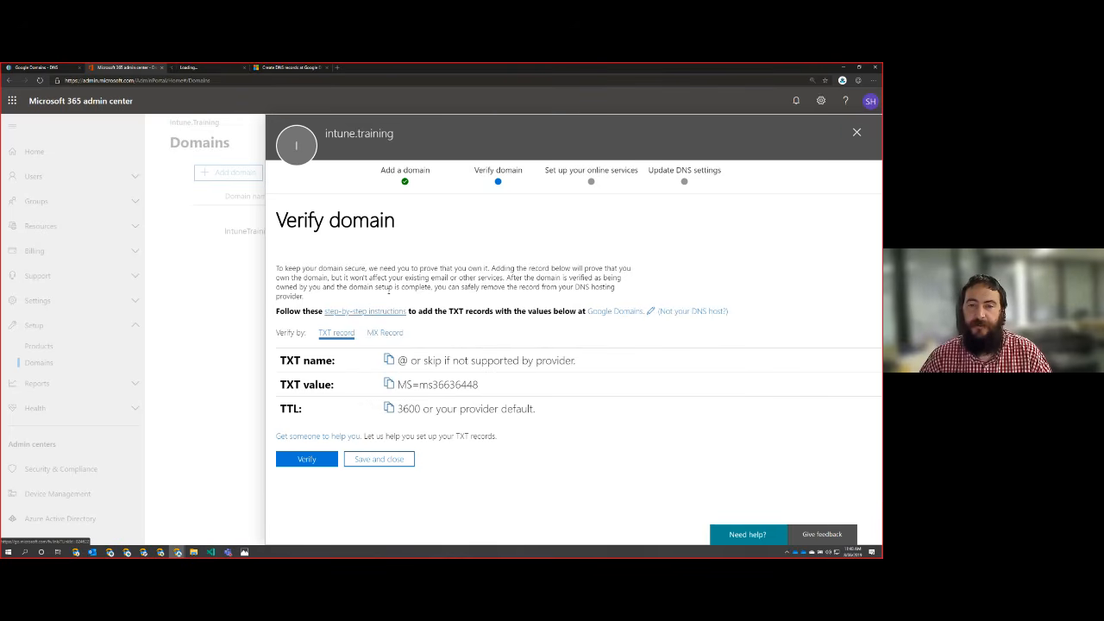
click(280, 67)
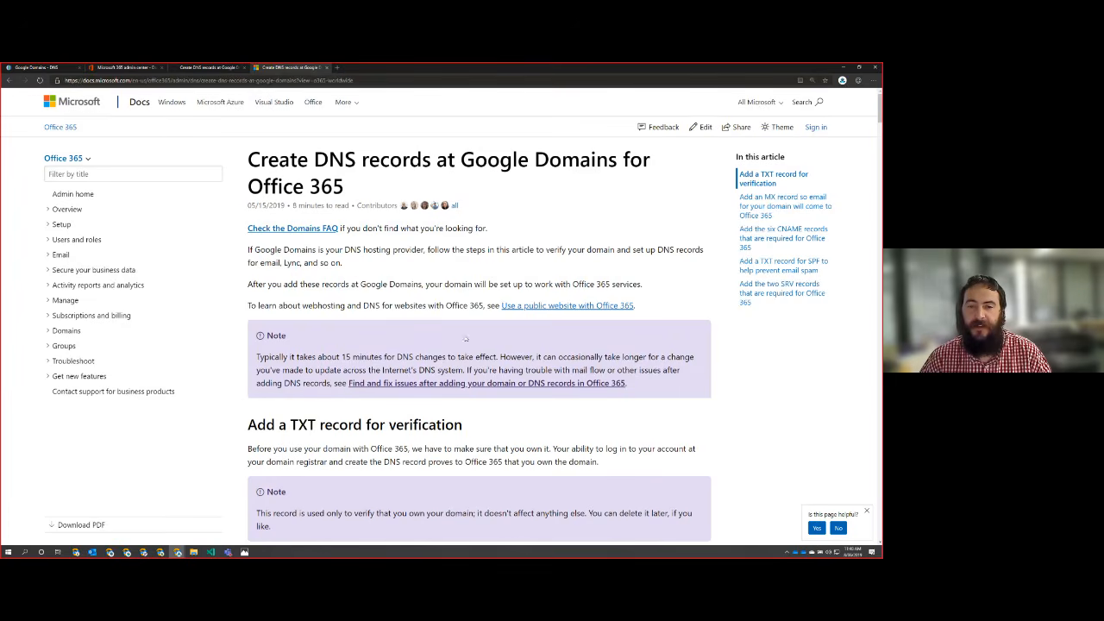
scroll(466, 339, down, 3)
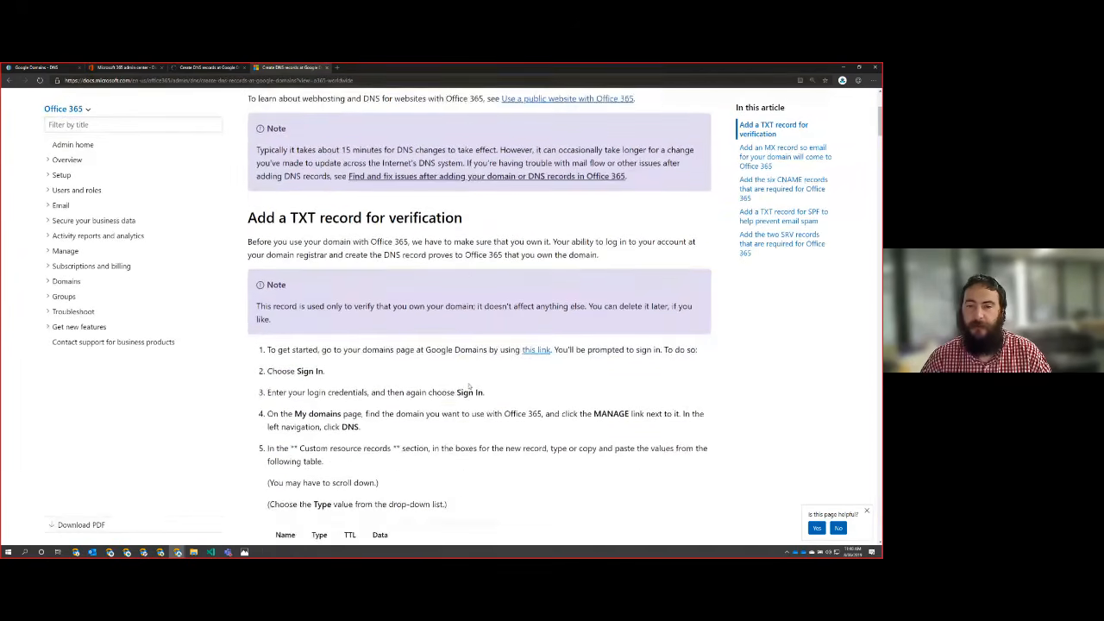
scroll(468, 386, down, 2)
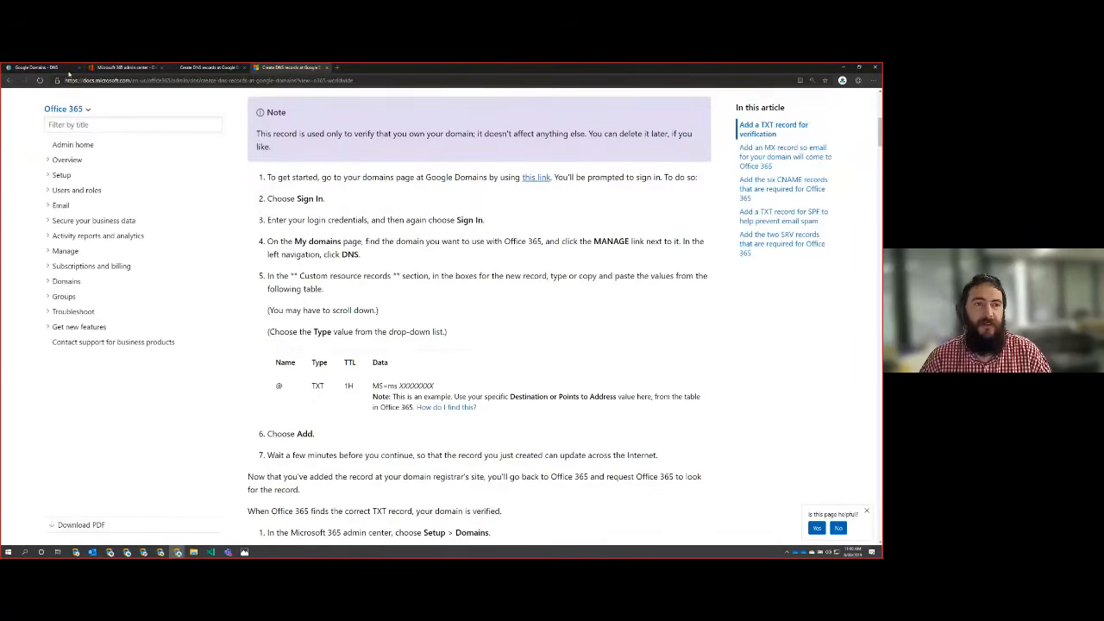
Step: Place the intune.training DNS settings at Google Domains side by side with the DNS instructions in a separate window
click(41, 68)
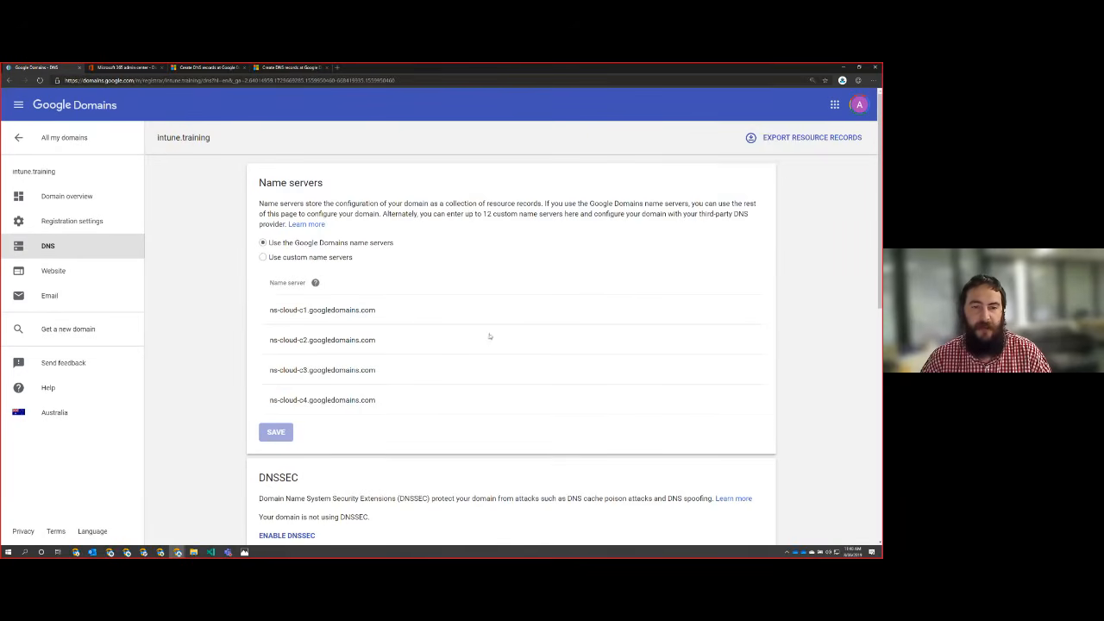
scroll(460, 311, down, 3)
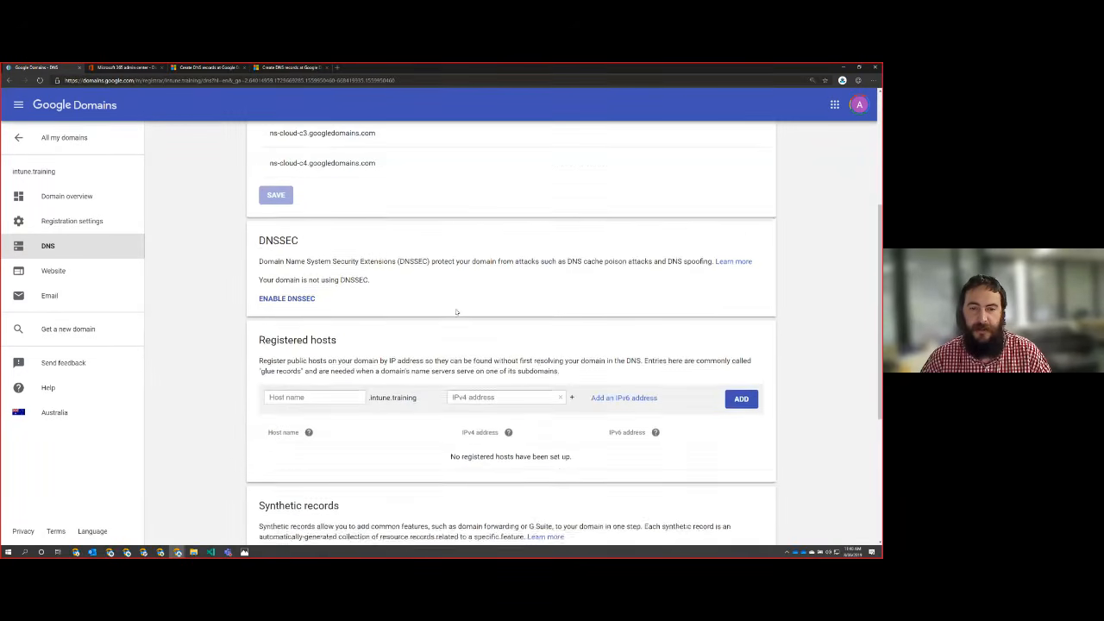
scroll(457, 311, down, 3)
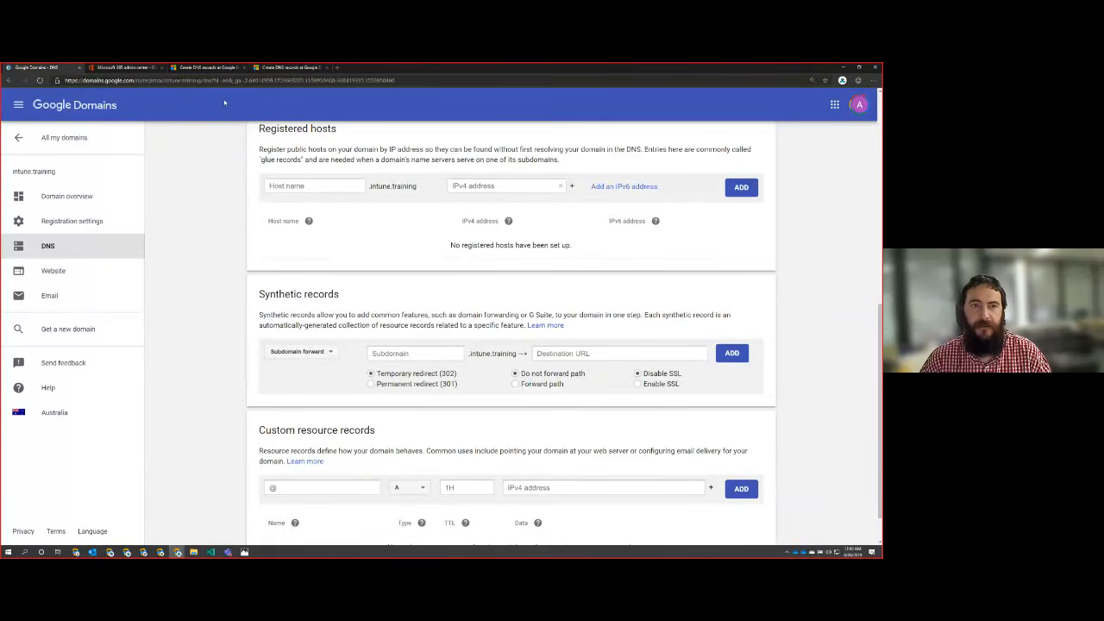
drag(288, 67, 292, 147)
key(super+Right)
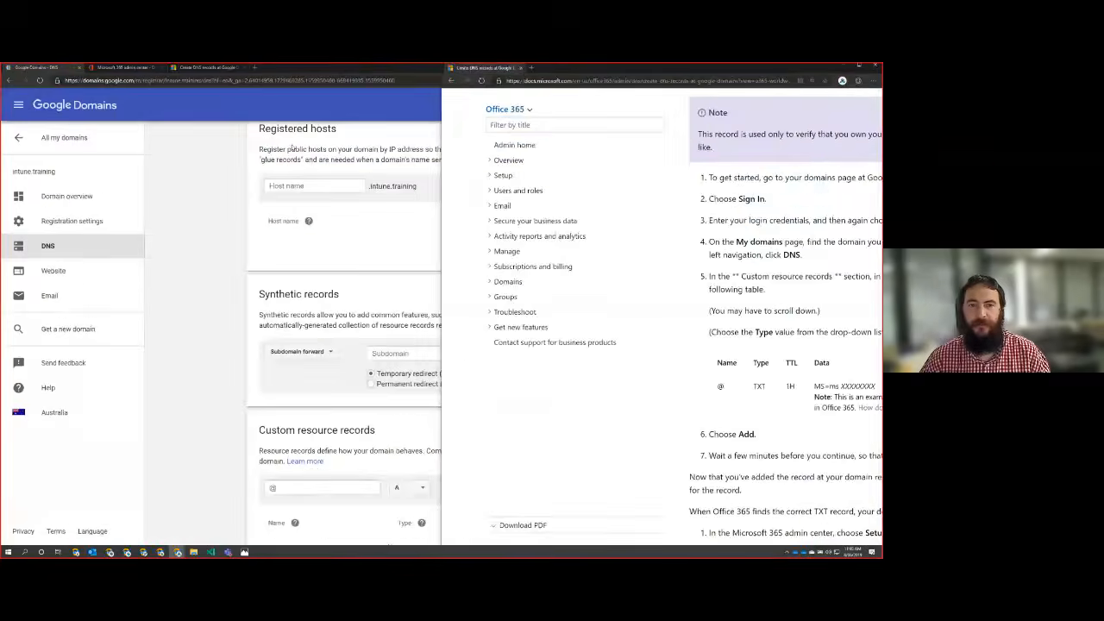
click(205, 227)
key(super+Left)
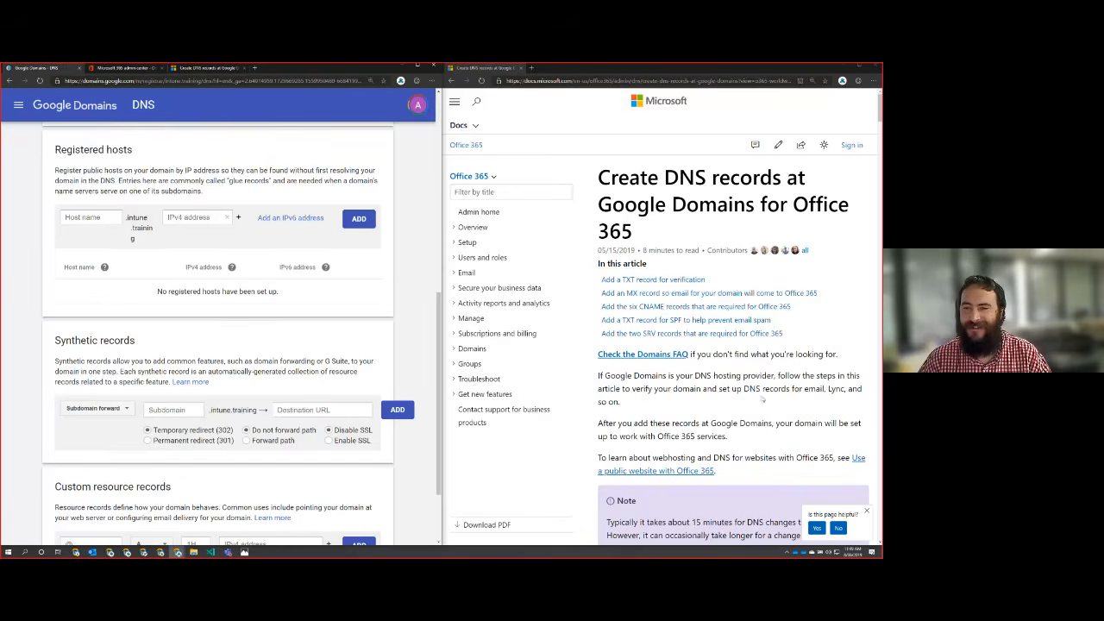
Step: Review the TXT record values in the instructions and find the custom resource records section in the domain's DNS settings
scroll(610, 216, down, 2)
scroll(609, 217, up, 2)
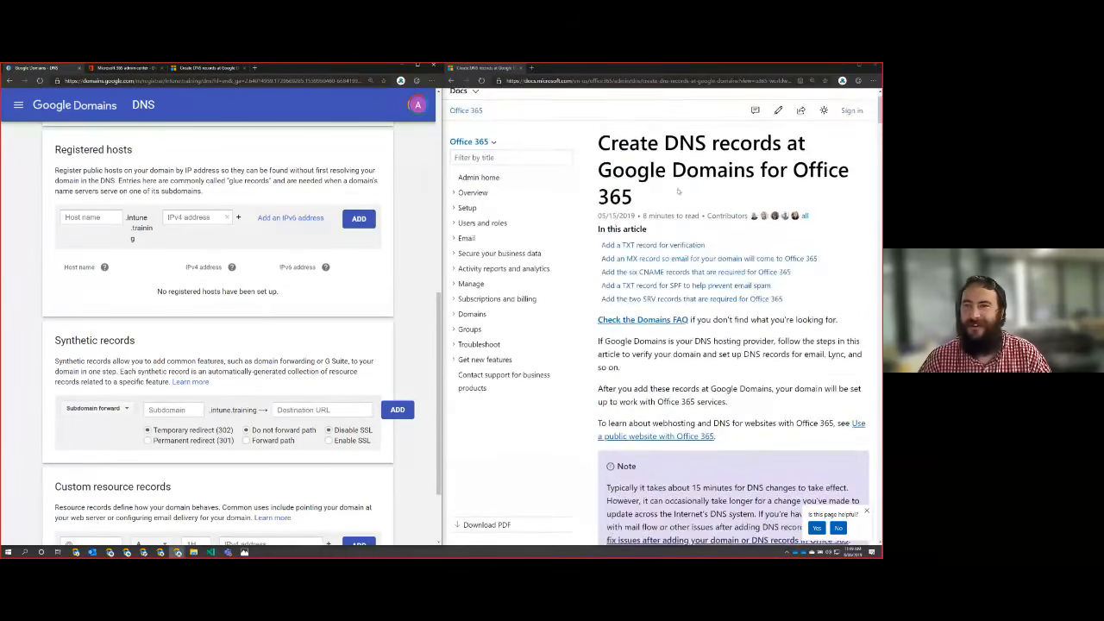
scroll(687, 278, down, 3)
scroll(688, 279, down, 4)
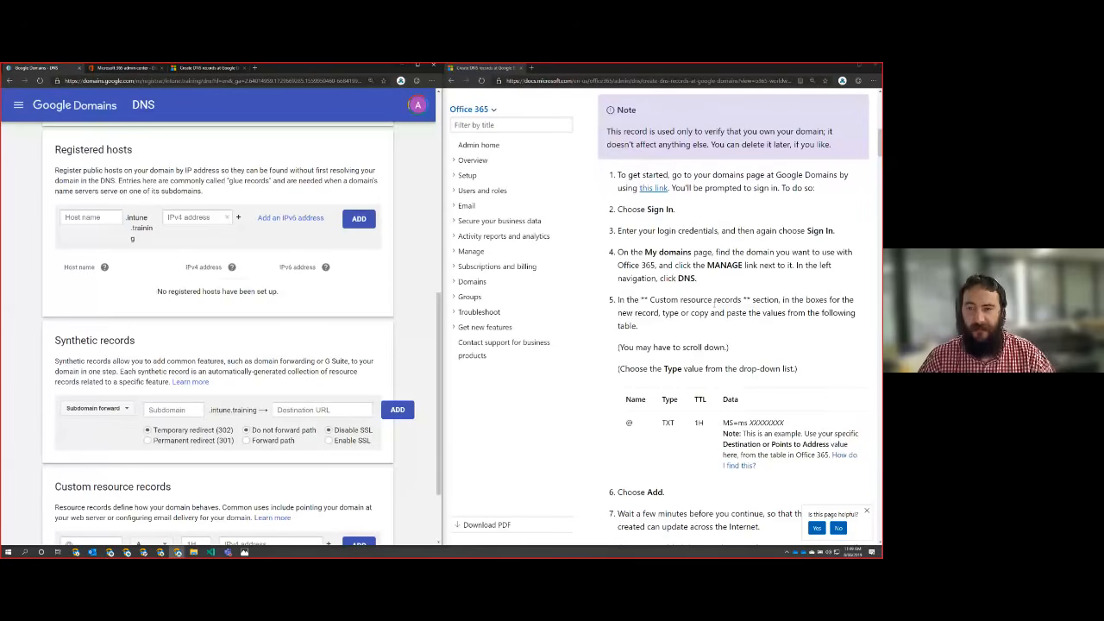
scroll(733, 276, down, 1)
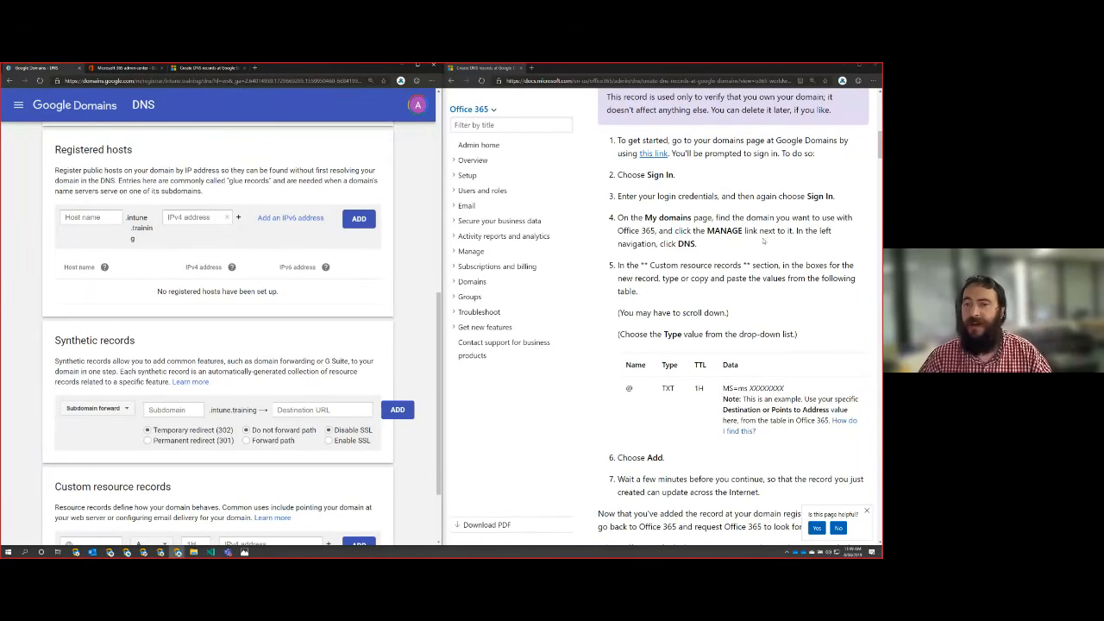
scroll(653, 255, down, 2)
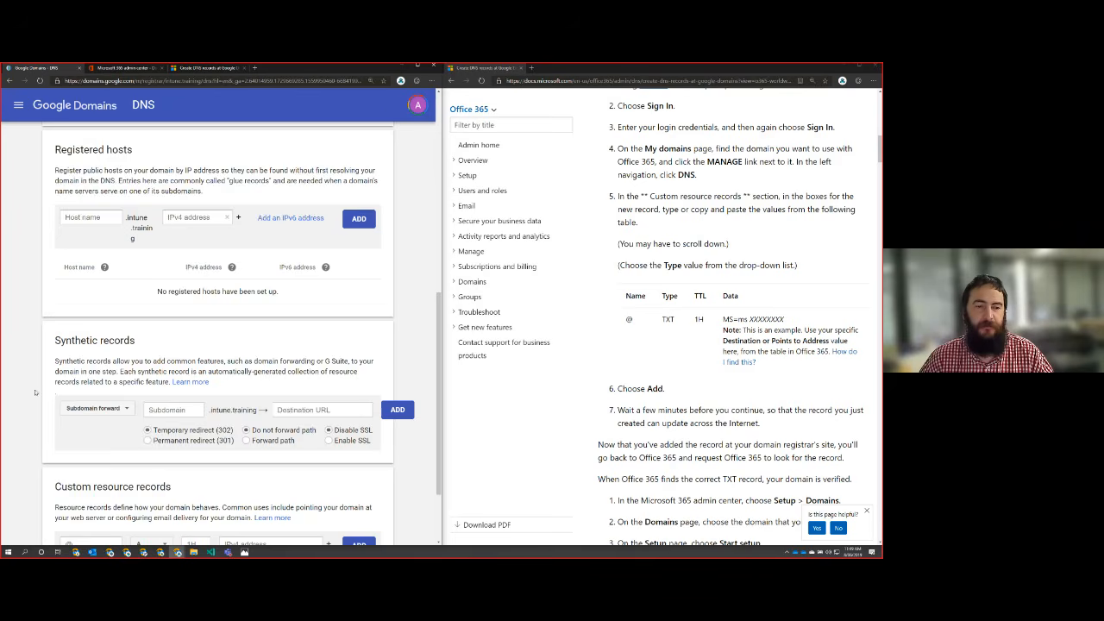
scroll(51, 399, down, 3)
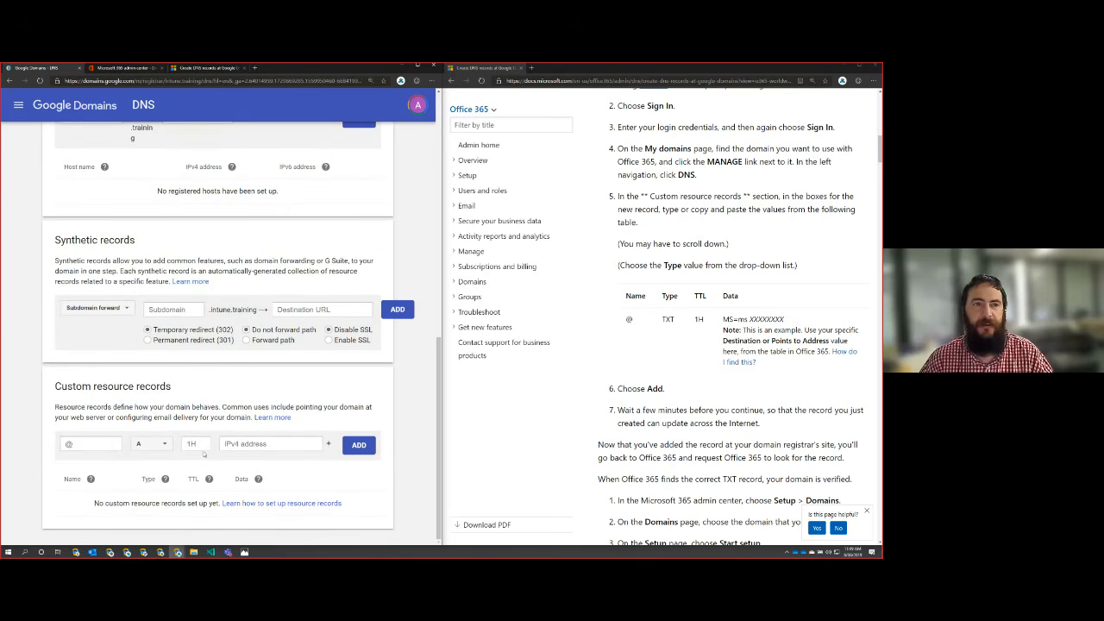
Step: Move the domain verification page into the instructions window and show it beside the Google Domains DNS settings
click(143, 69)
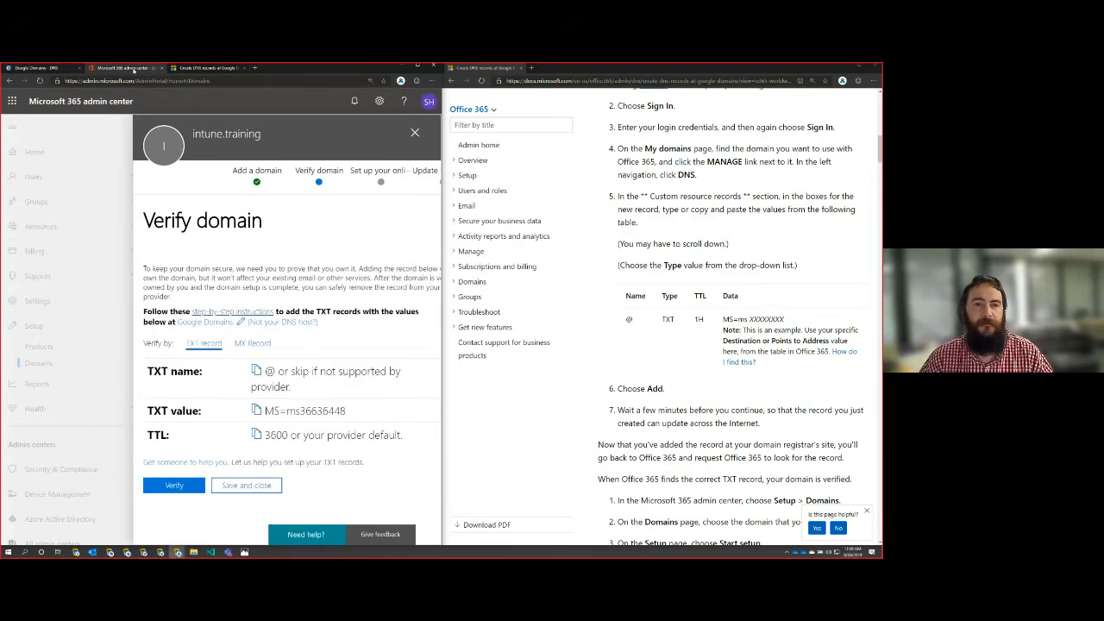
drag(134, 68, 652, 69)
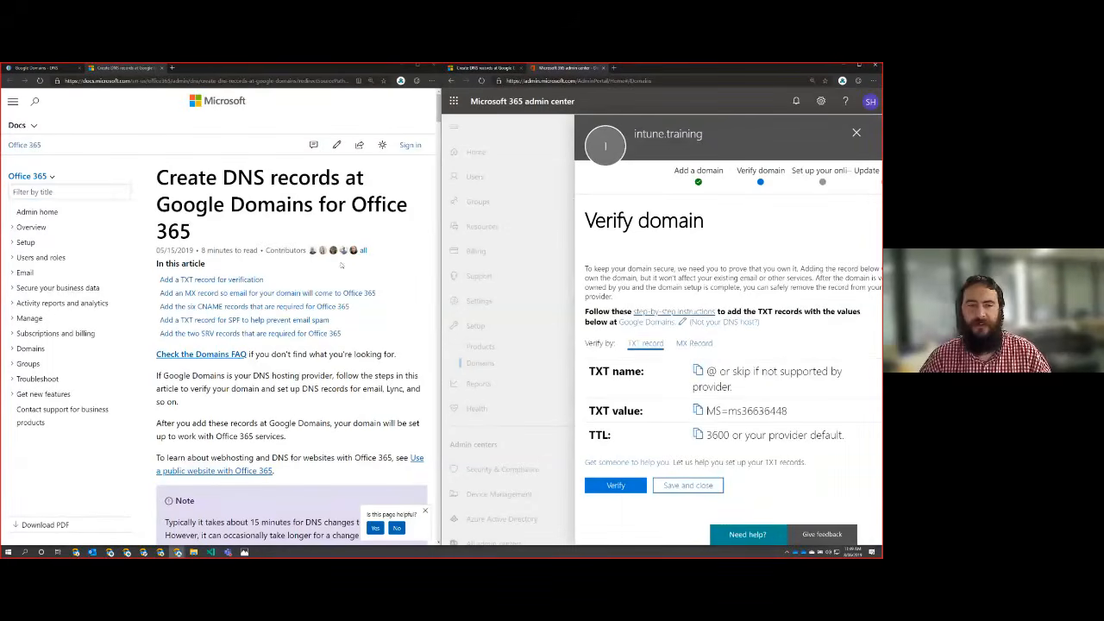
click(43, 68)
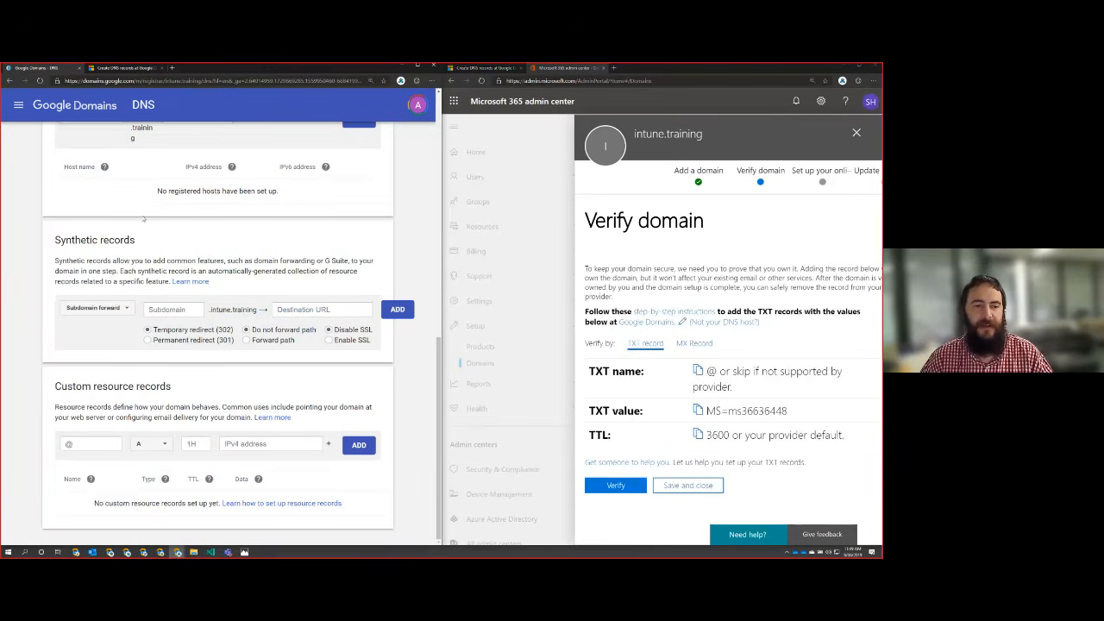
click(769, 345)
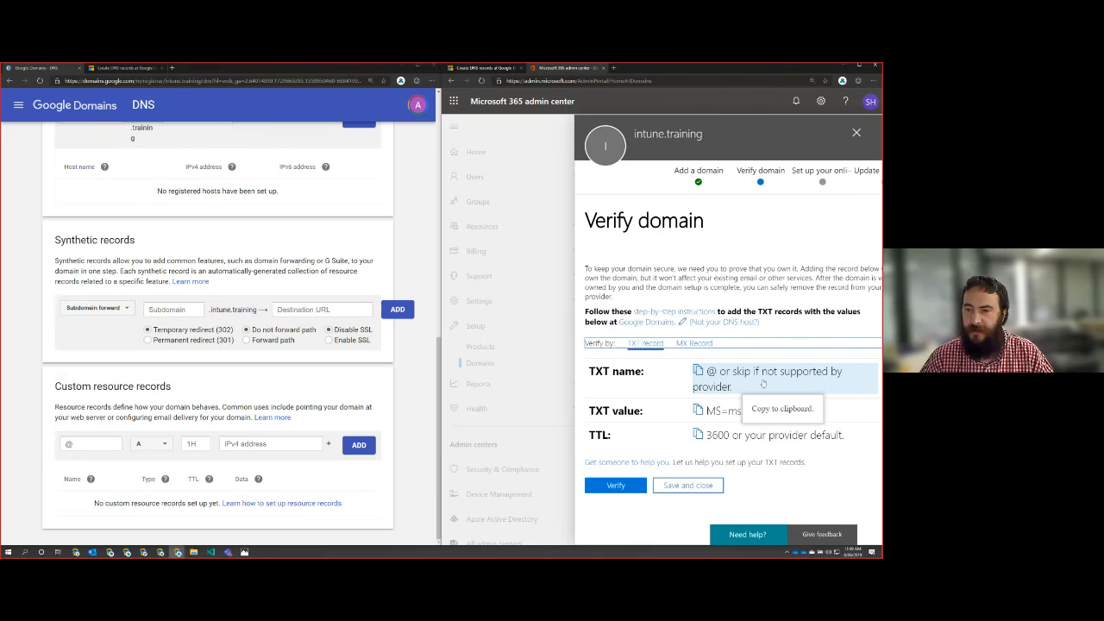
Step: Copy the TXT value from the Verify domain page and add it to intune.training at Google Domains as a TXT custom resource record
click(716, 413)
key(ctrl+c)
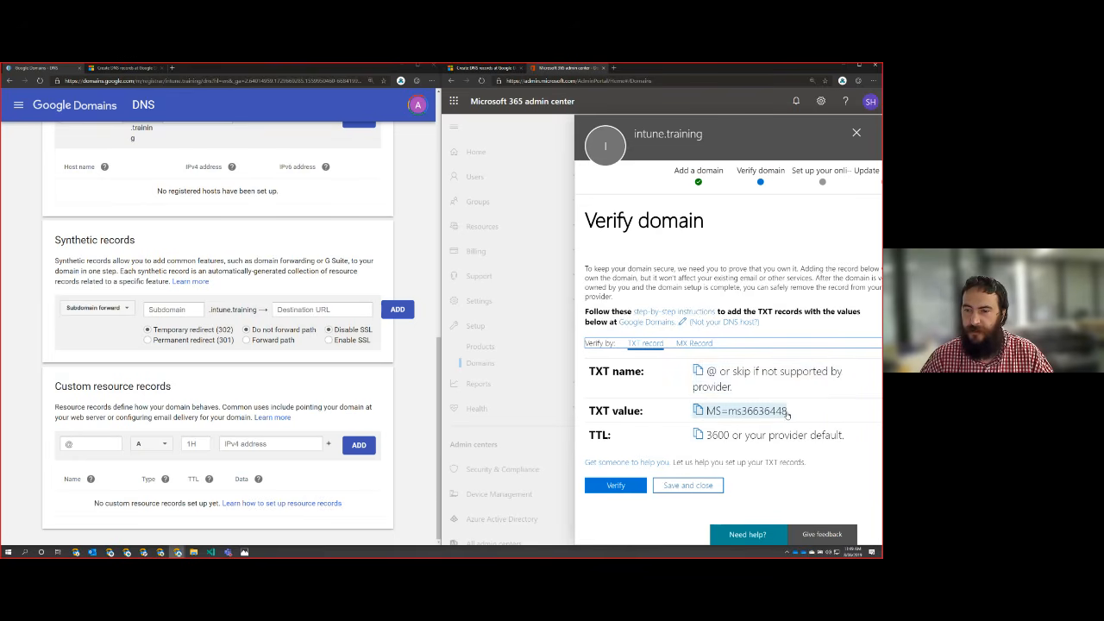
click(716, 412)
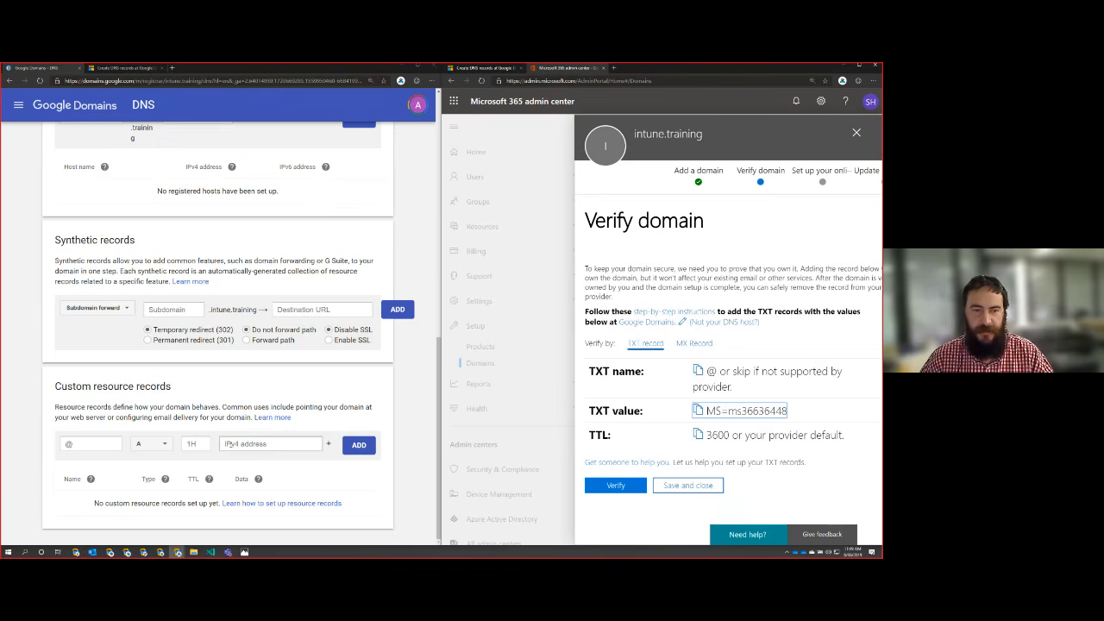
click(152, 443)
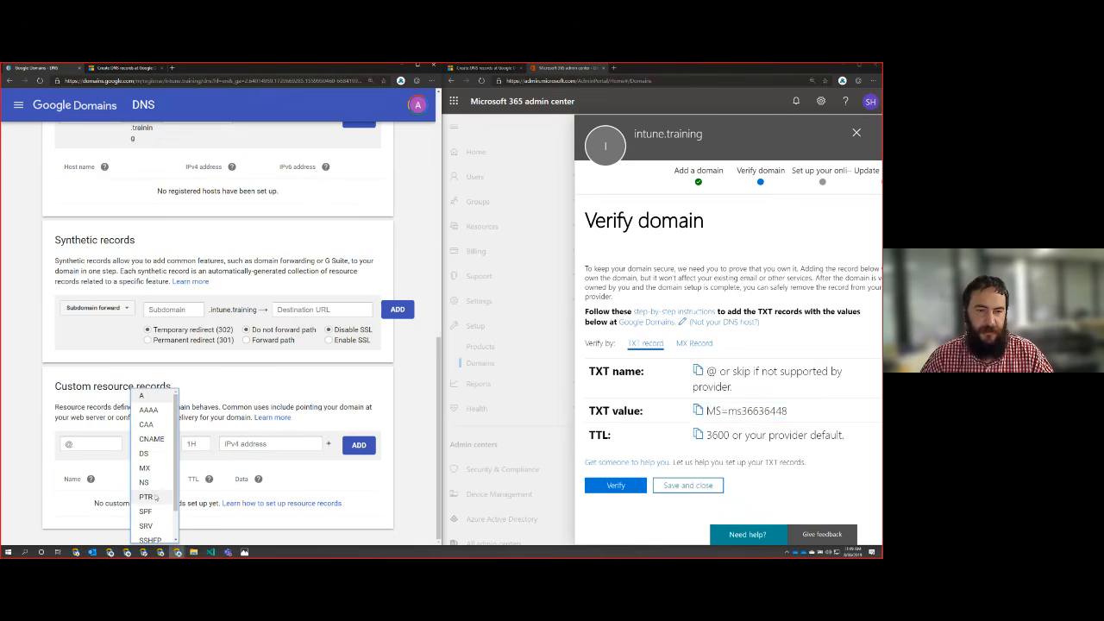
scroll(155, 497, down, 1)
click(152, 534)
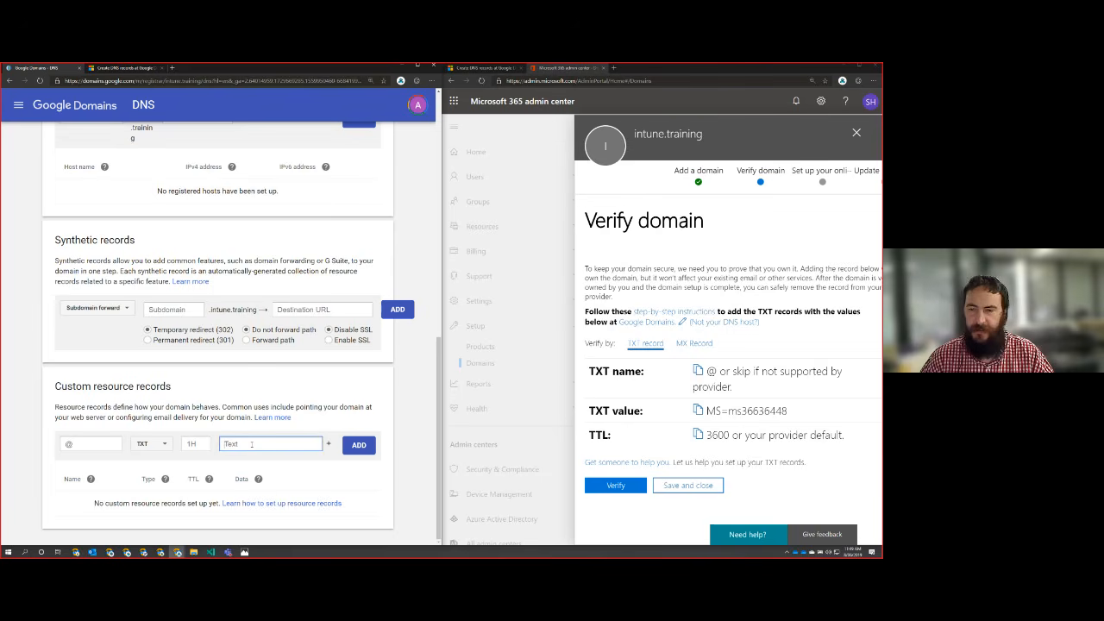
key(ctrl+v)
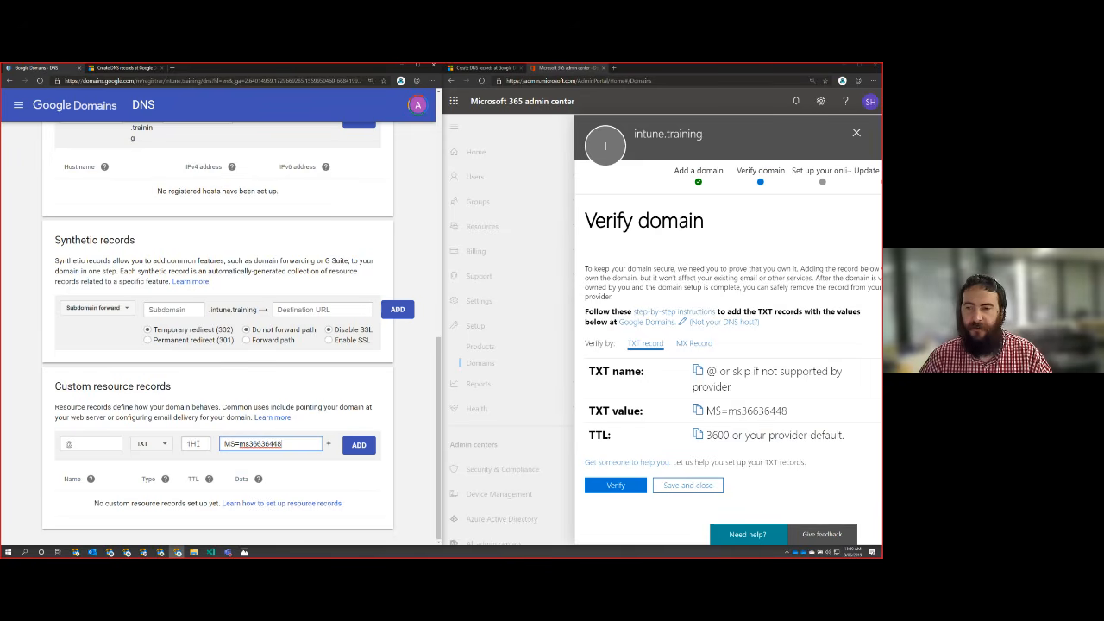
click(359, 445)
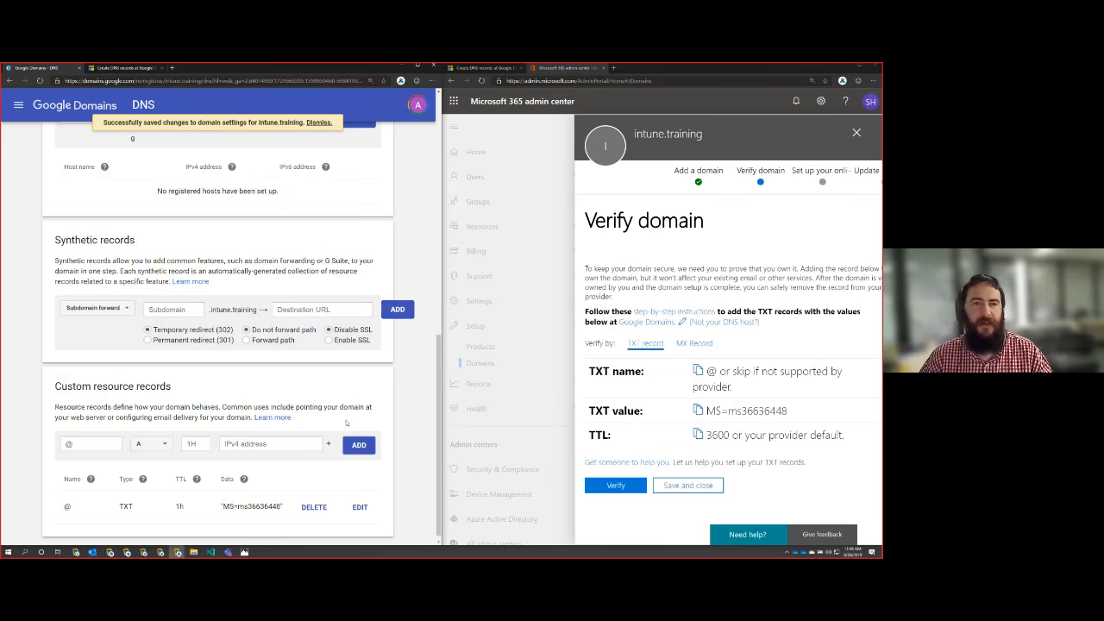
scroll(337, 385, down, 1)
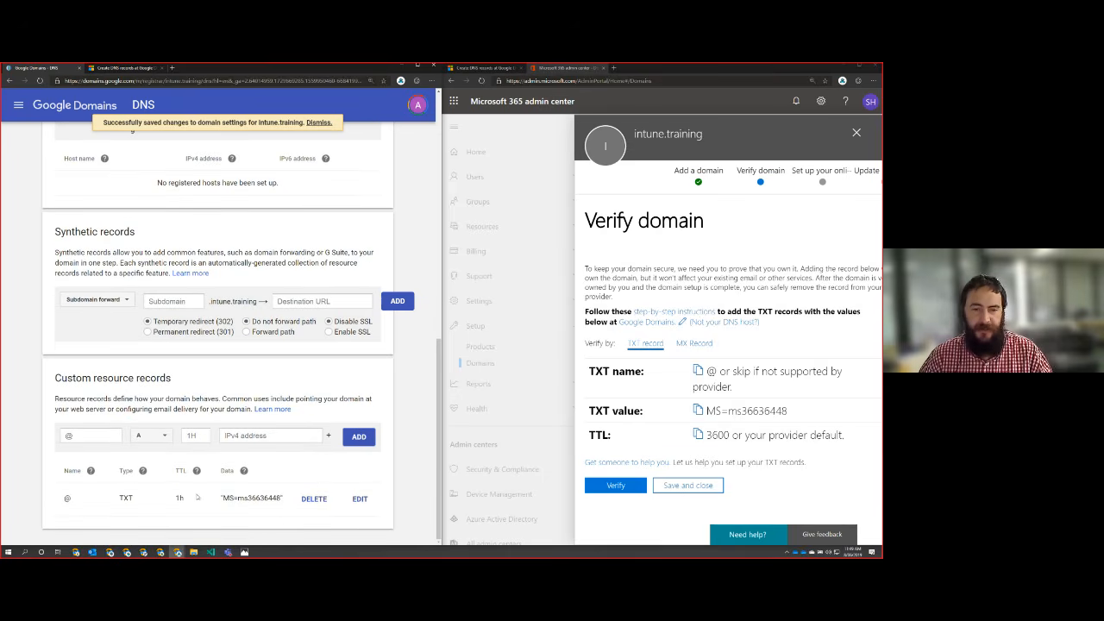
Step: Try to verify intune.training with the TXT record and review the status of its records
click(616, 486)
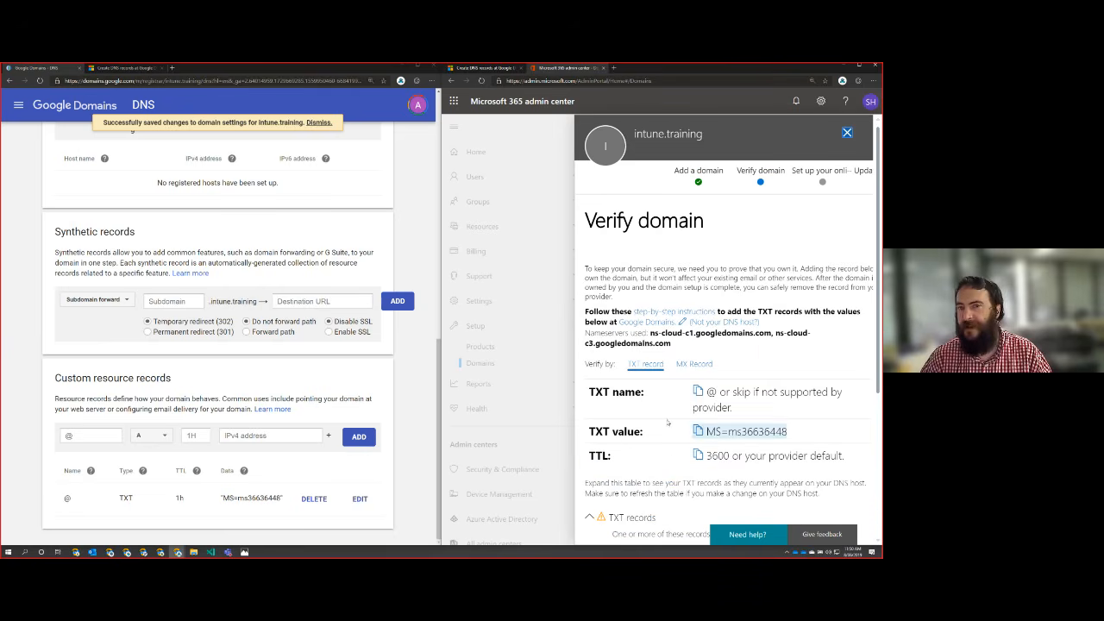
scroll(716, 345, down, 5)
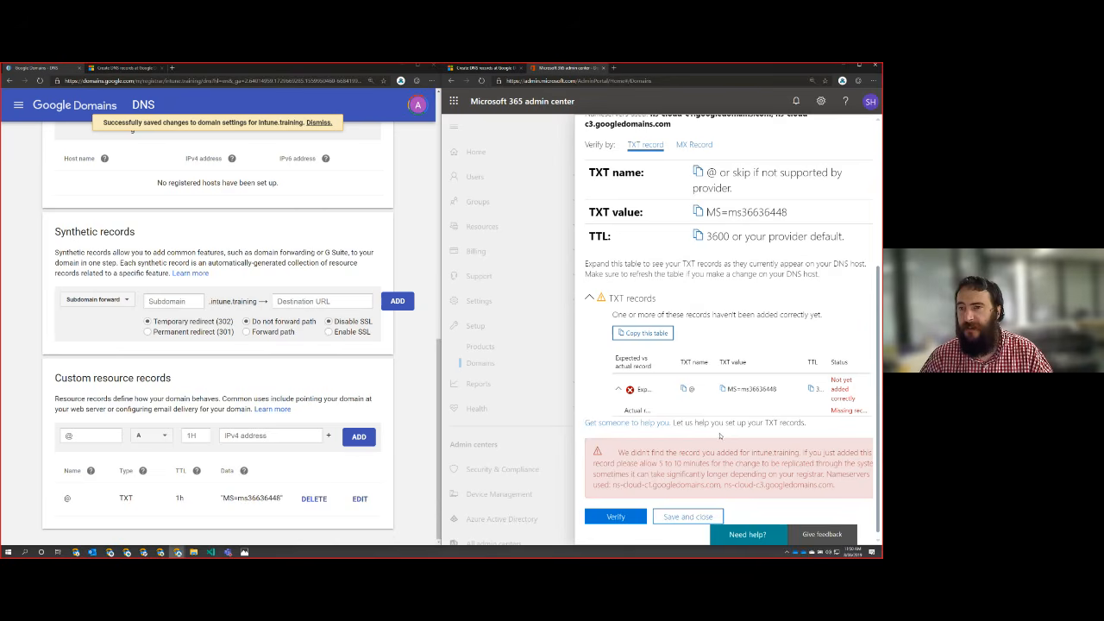
scroll(720, 318, up, 1)
scroll(719, 316, up, 2)
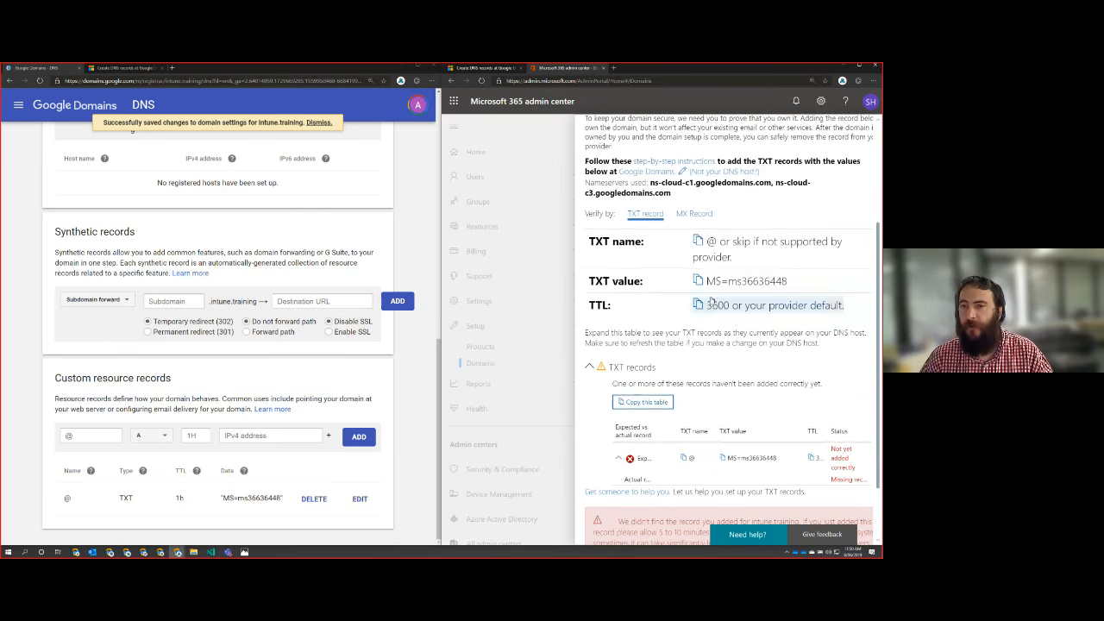
Step: Show the MX verification values and add an MX custom resource record at Google Domains using the copied points-to address as mail server
click(694, 214)
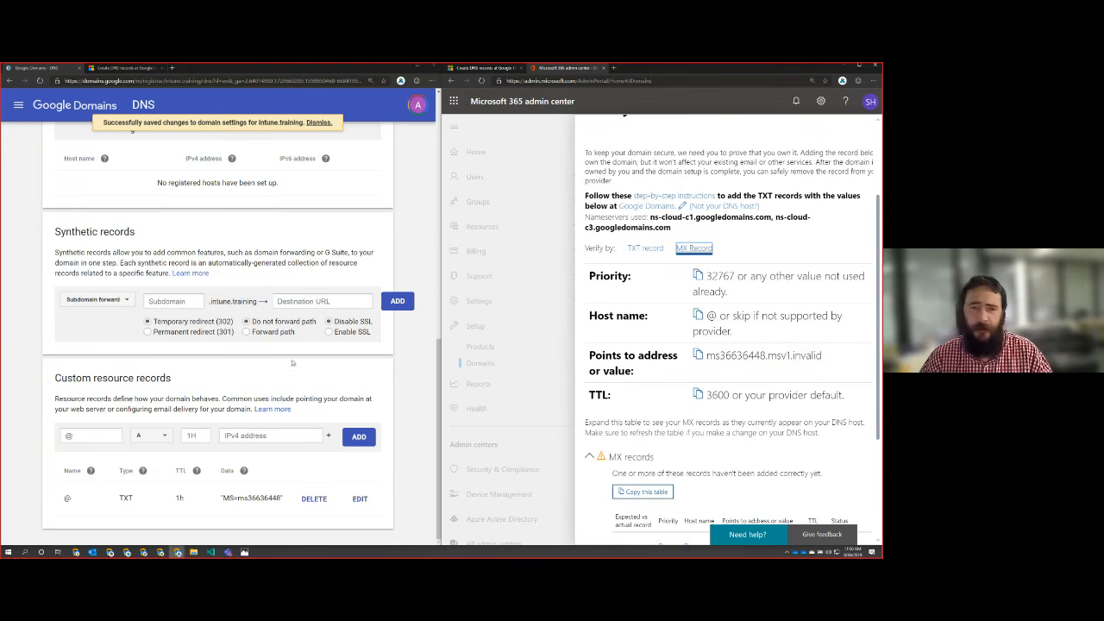
click(214, 373)
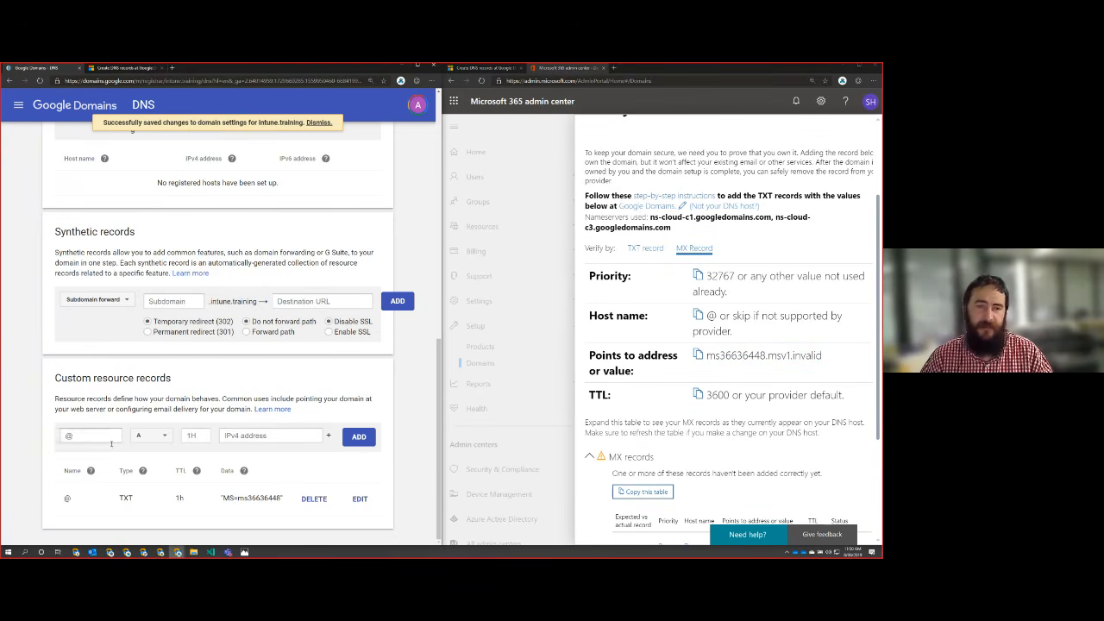
click(161, 436)
click(160, 474)
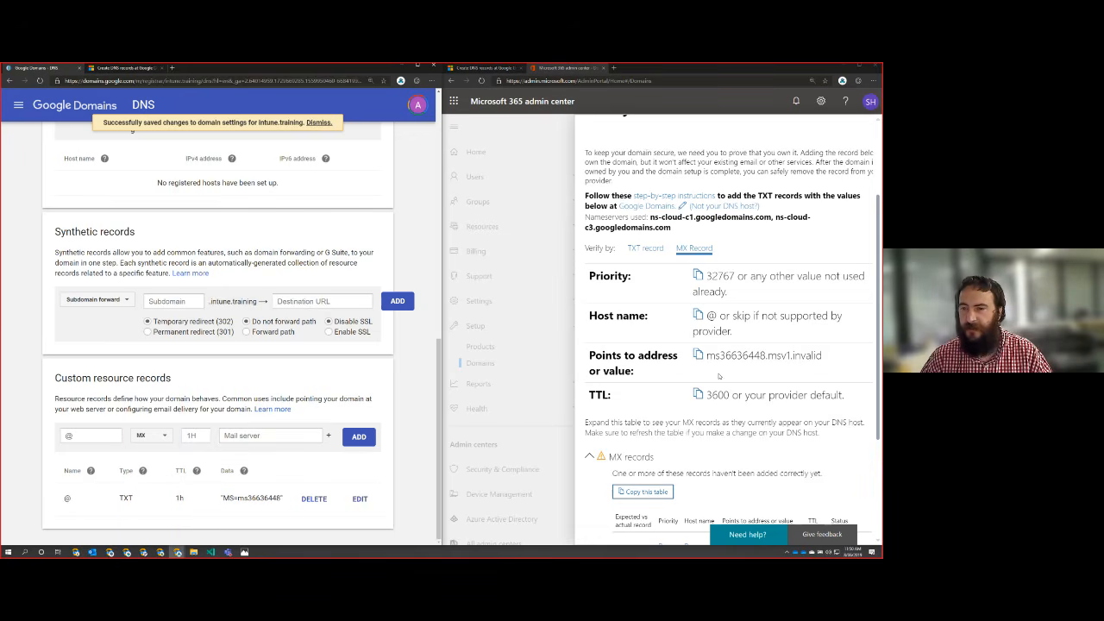
click(705, 371)
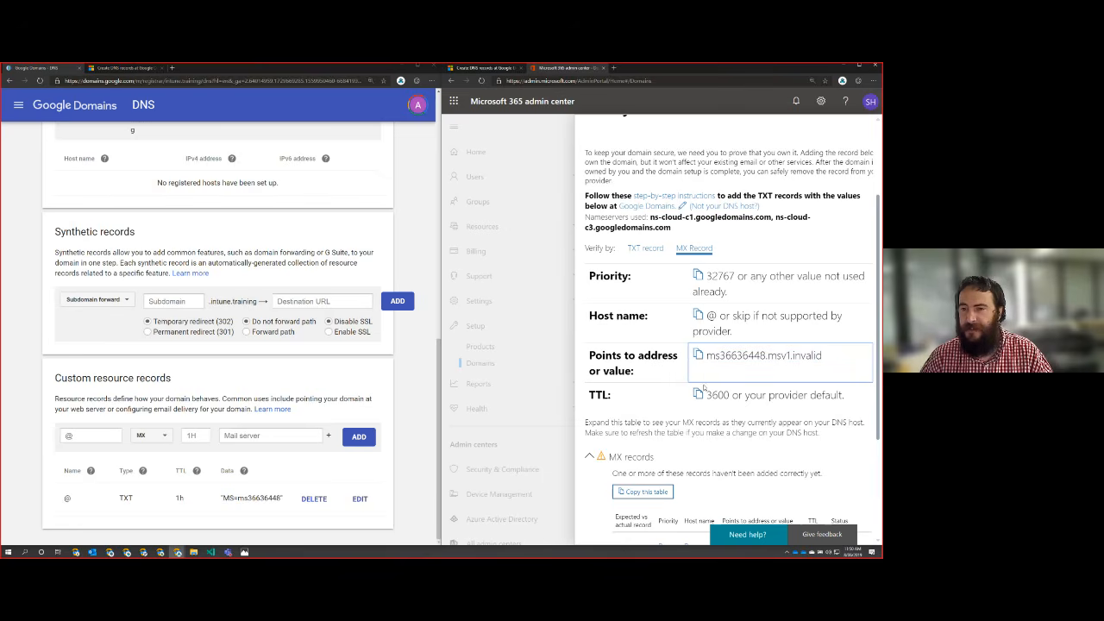
click(266, 435)
right_click(266, 437)
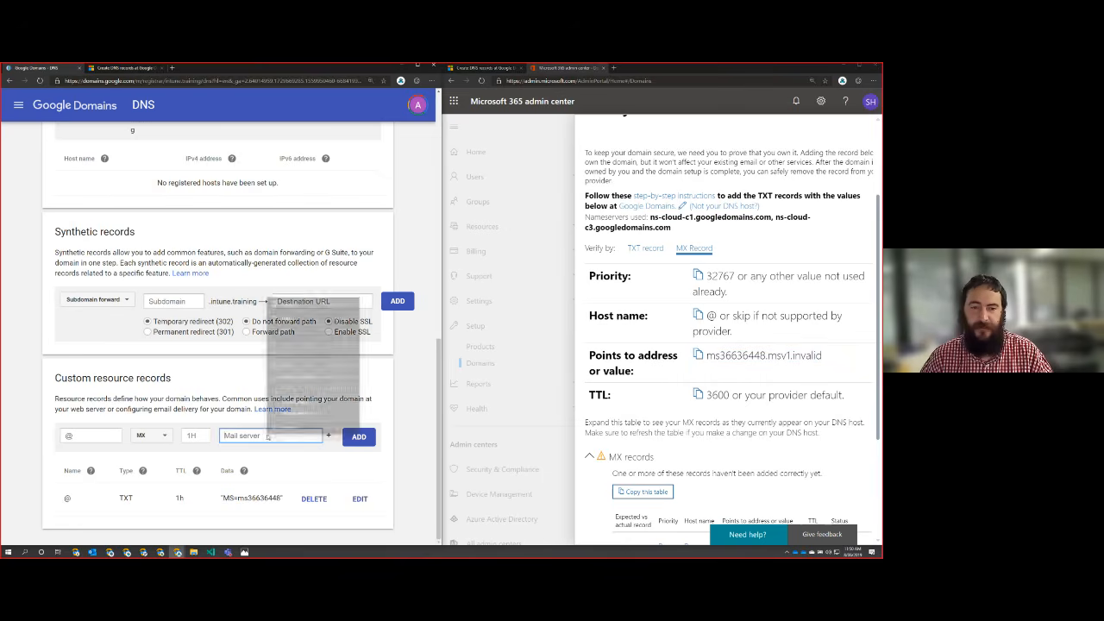
click(295, 377)
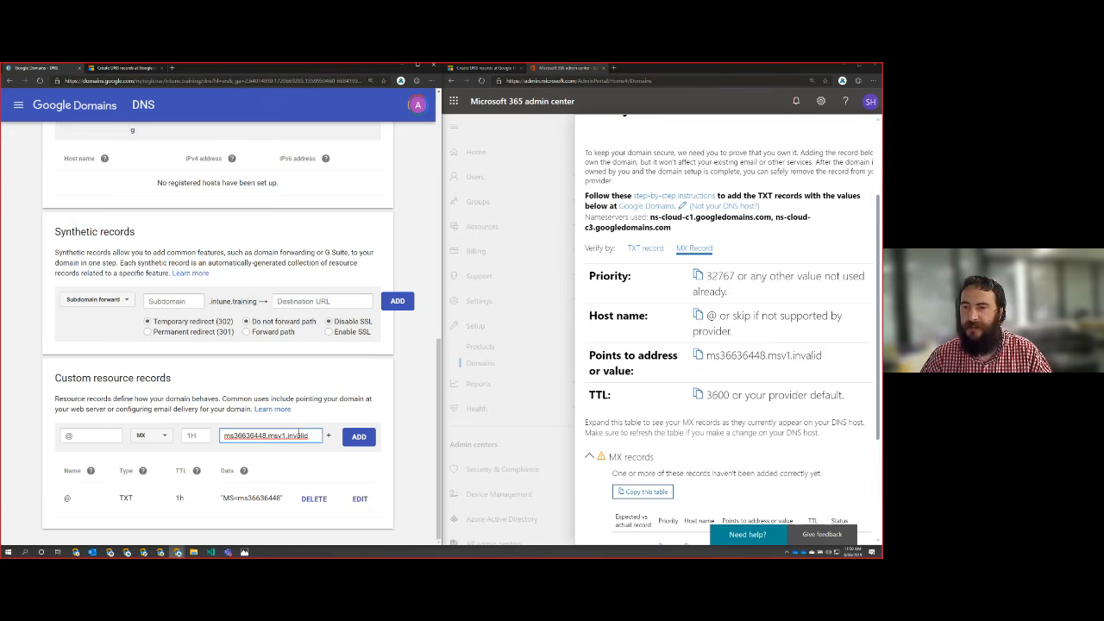
click(361, 437)
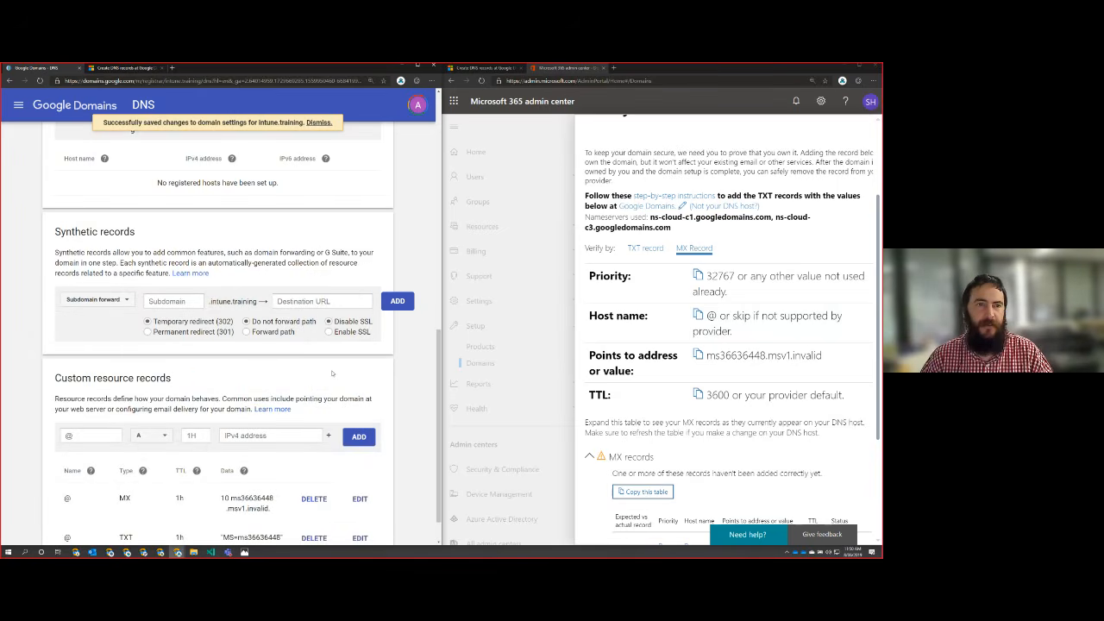
scroll(326, 385, down, 1)
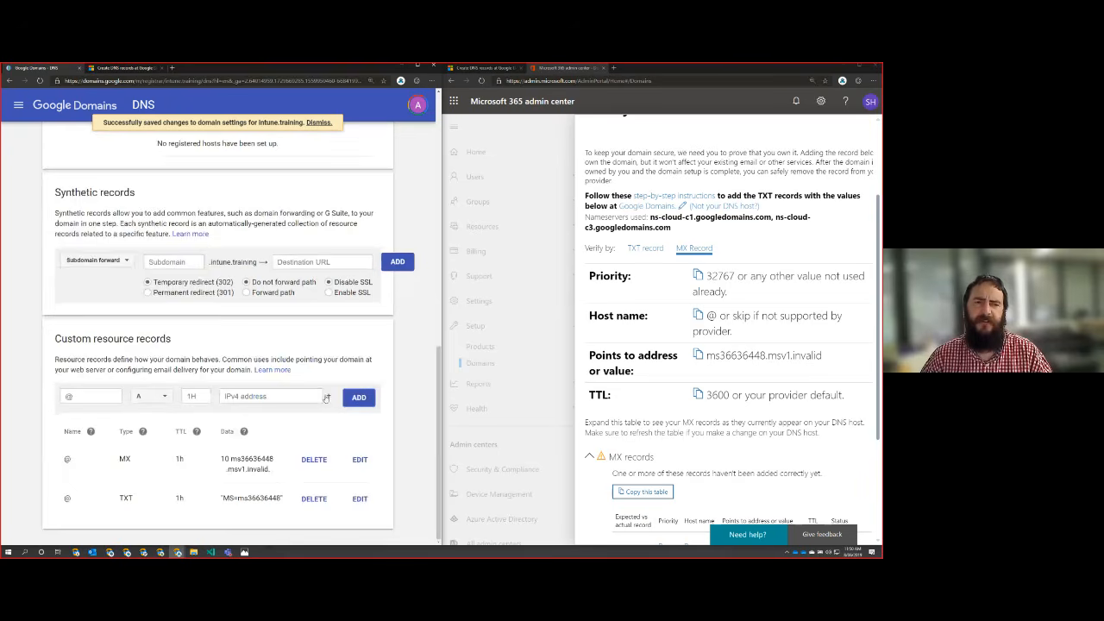
Step: Review the Google Domains DNS settings and verify intune.training by MX record in the Microsoft 365 admin center
scroll(326, 394, up, 10)
scroll(327, 394, up, 1)
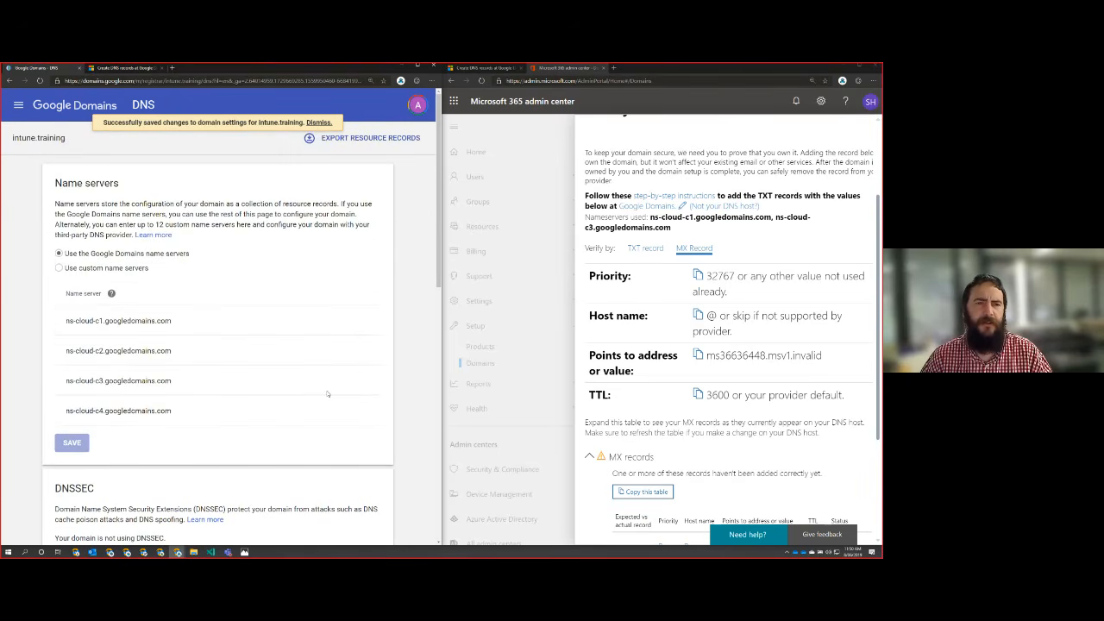
scroll(327, 394, down, 10)
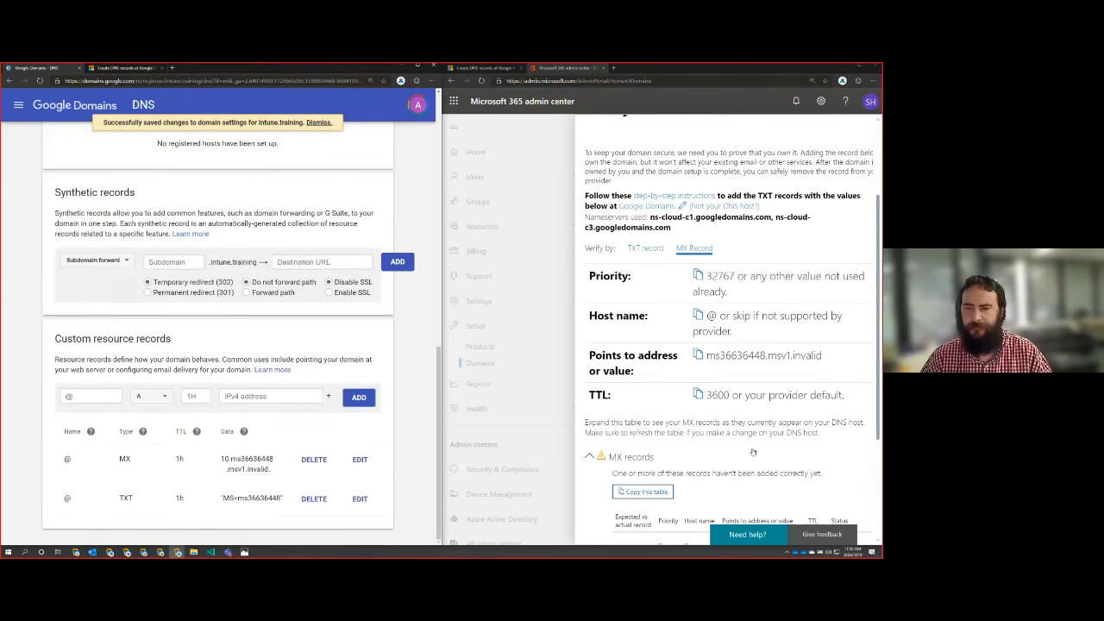
scroll(749, 435, down, 2)
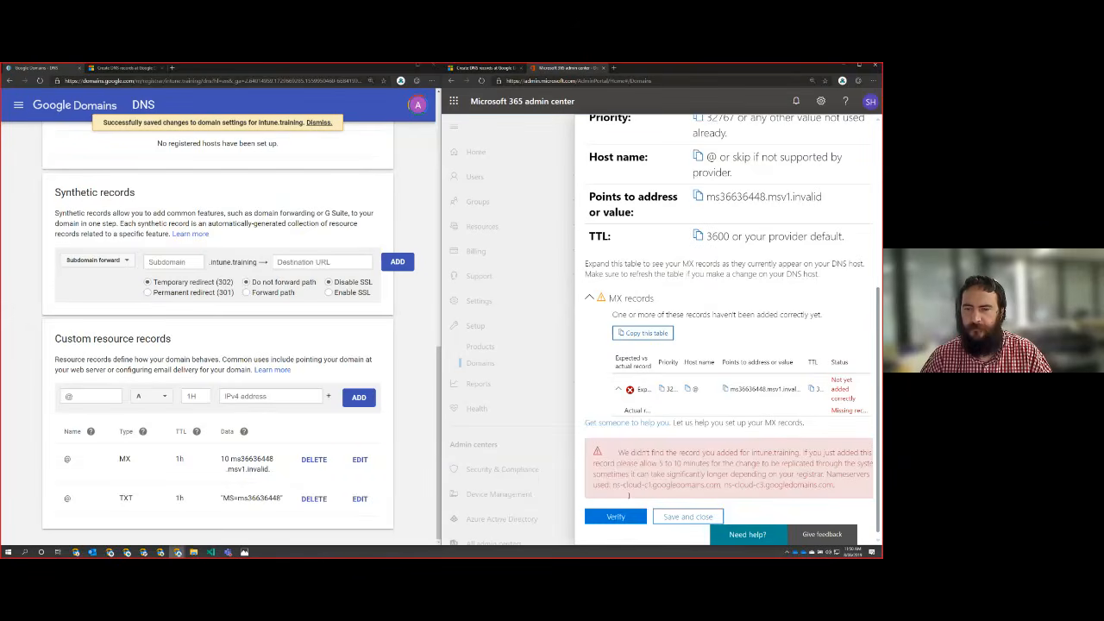
click(619, 519)
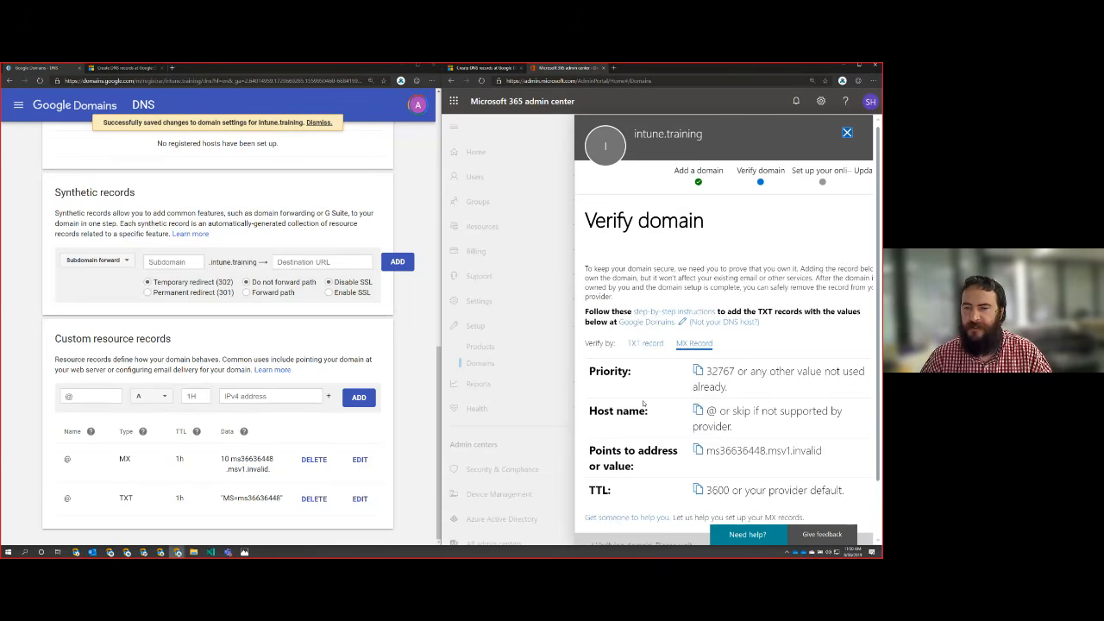
scroll(643, 404, down, 1)
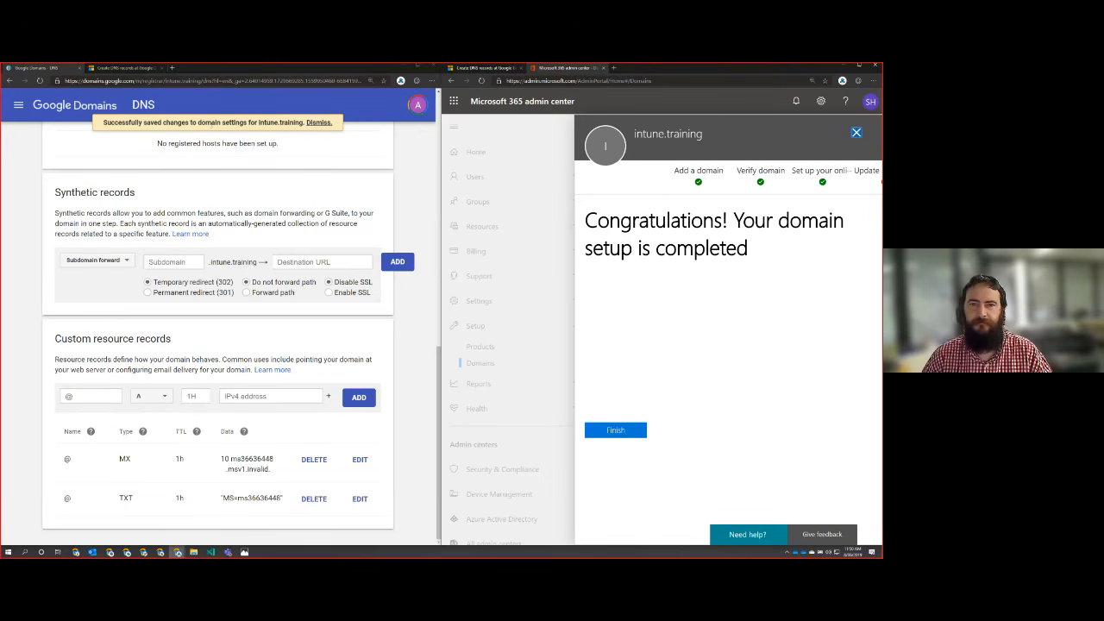
Step: Maximize the admin center window and finish the intune.training domain setup
click(859, 66)
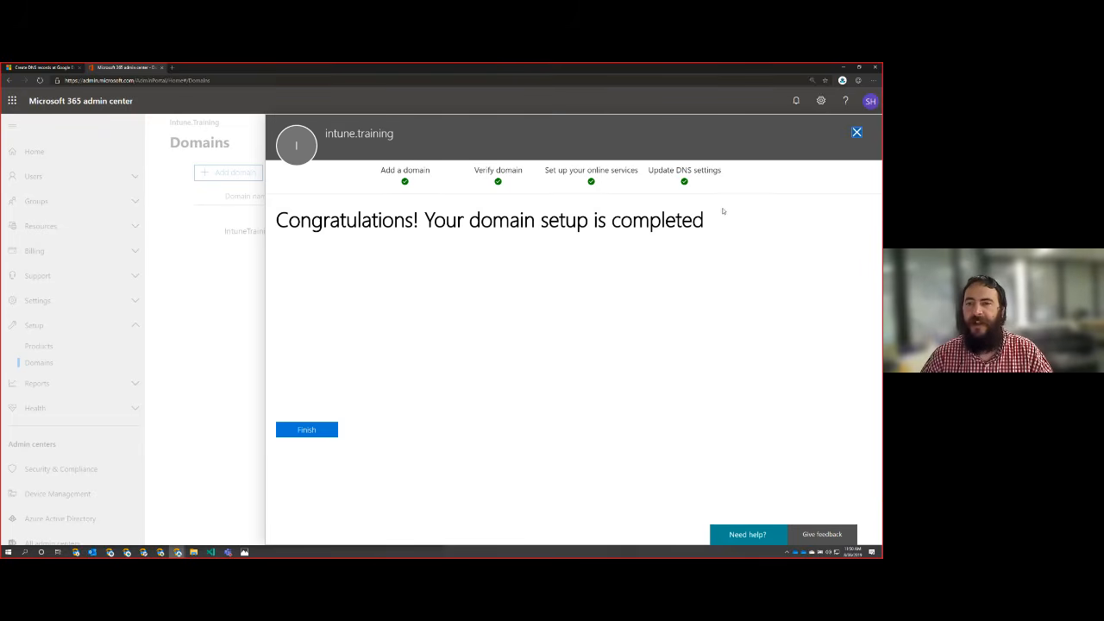
drag(723, 211, 233, 222)
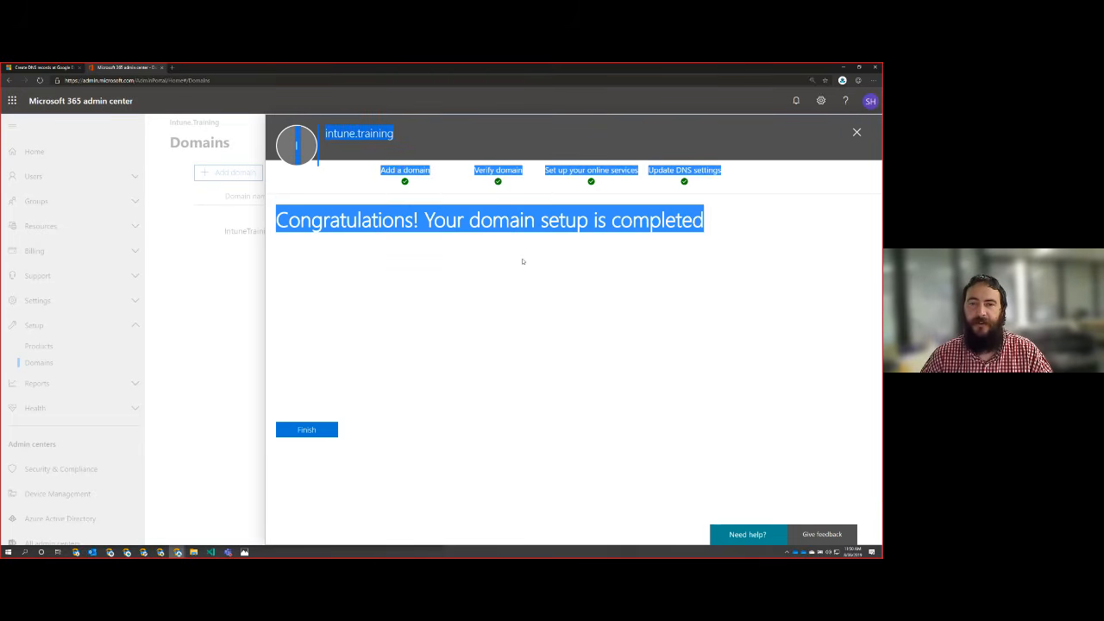
click(541, 220)
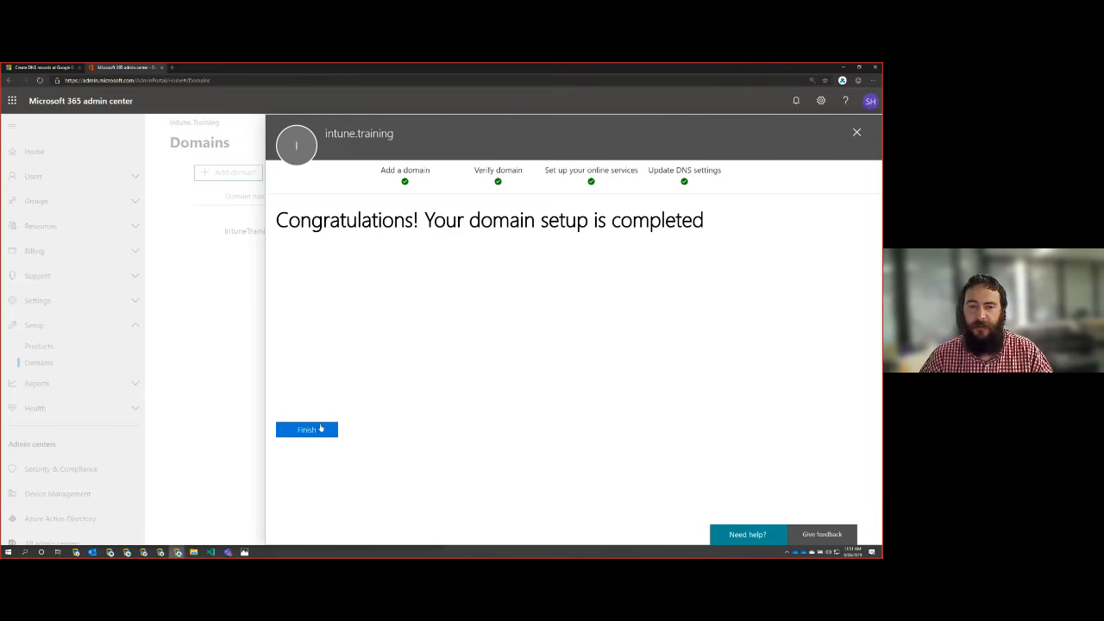
click(316, 431)
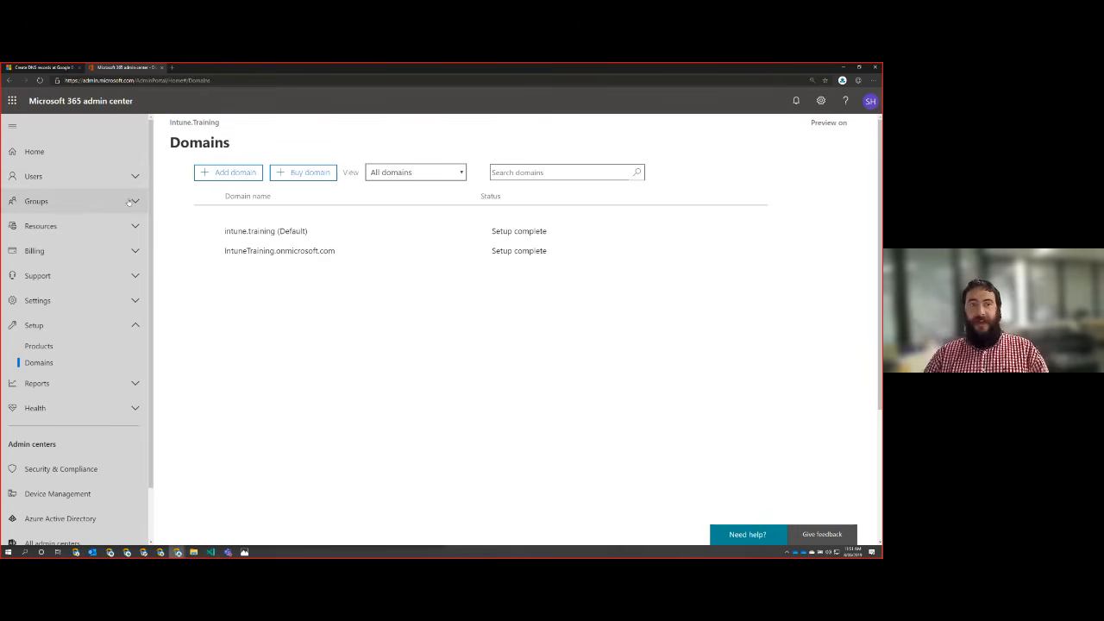
Step: Change the domain of the existing active user's username to intune.training, save it and close the user's details
click(84, 182)
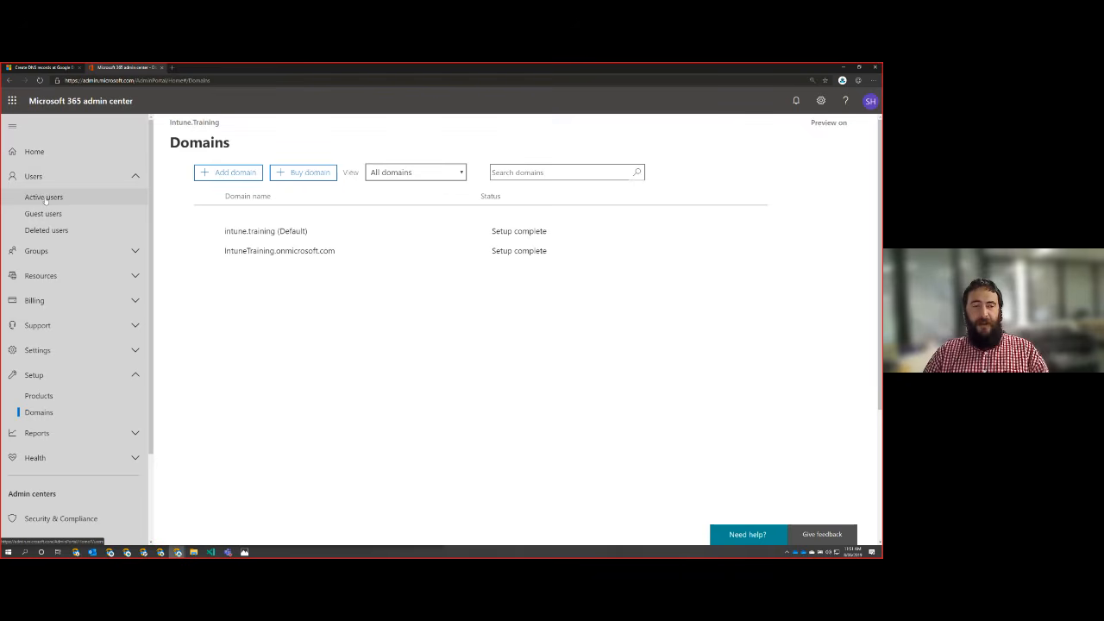
click(44, 197)
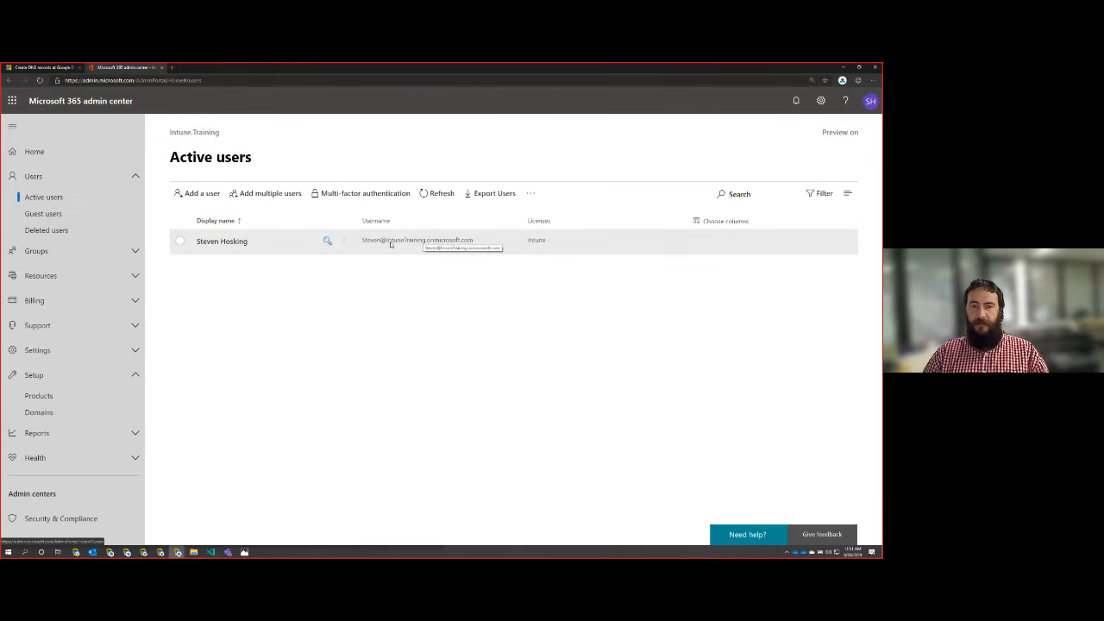
click(221, 242)
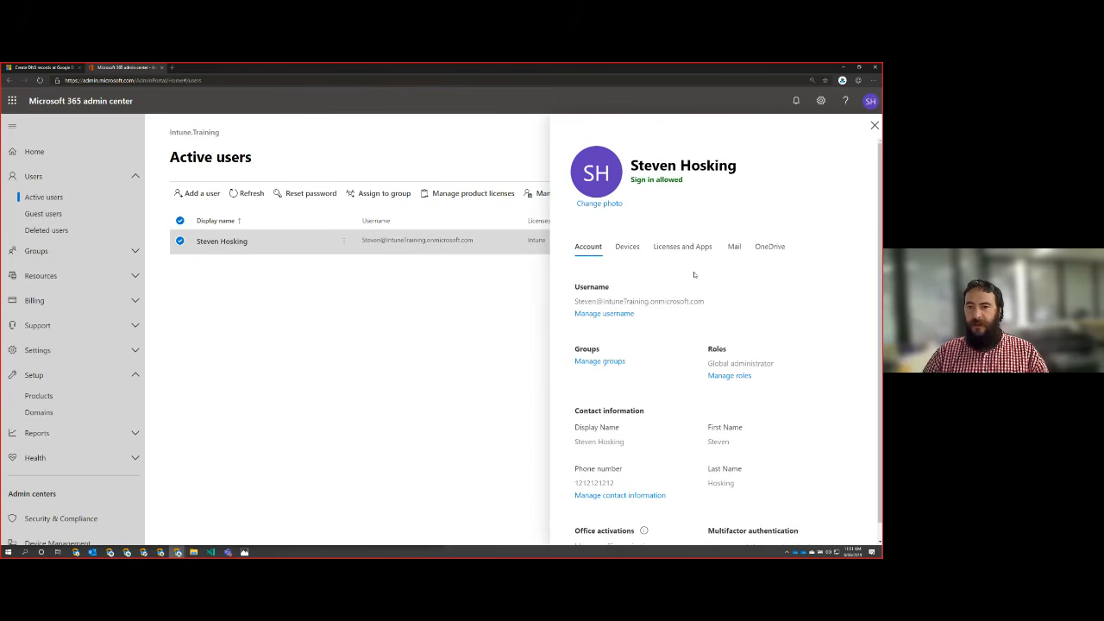
click(621, 314)
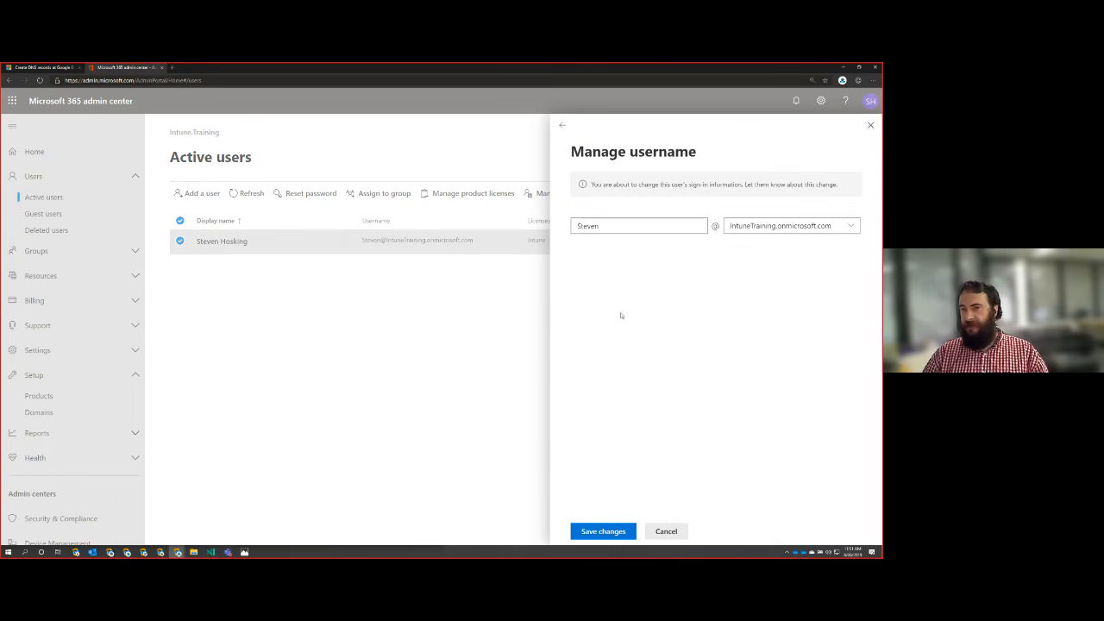
click(842, 225)
click(773, 243)
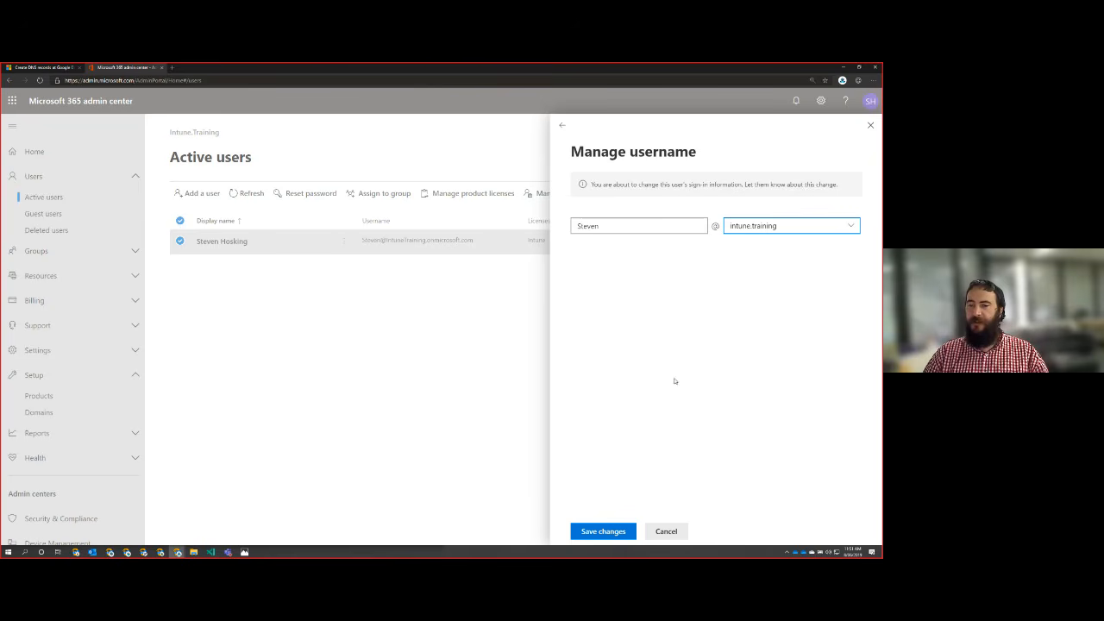
click(612, 531)
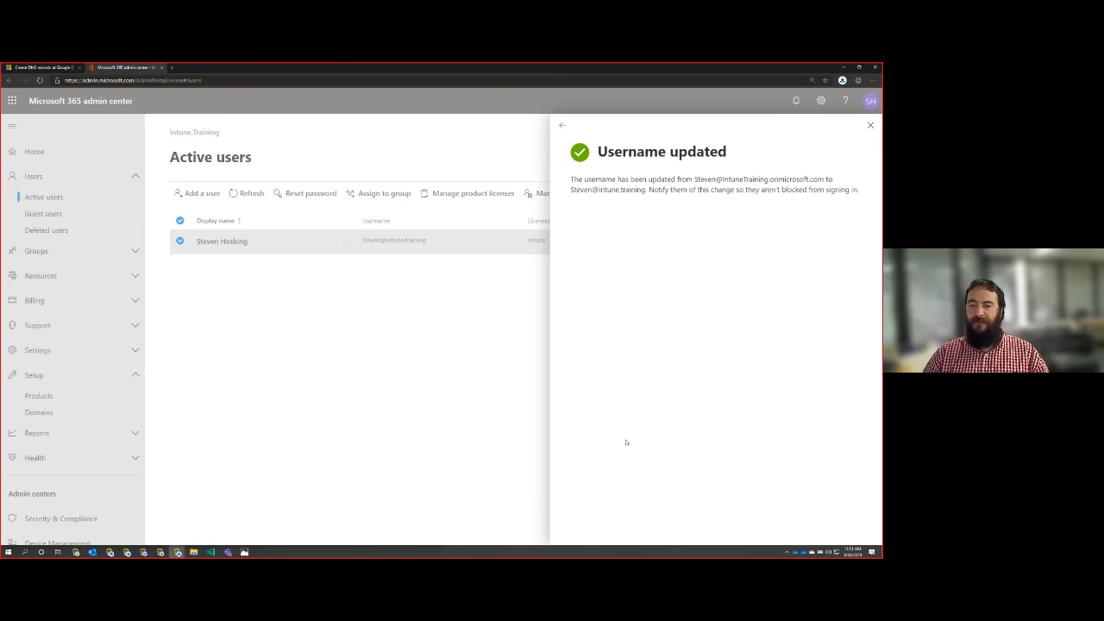
click(869, 127)
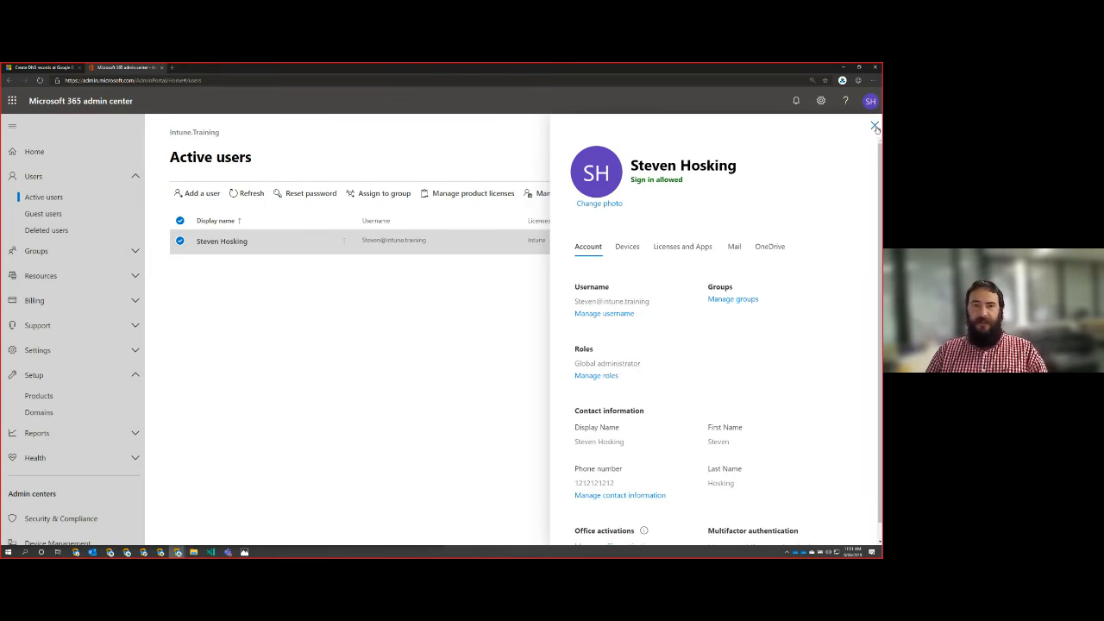
click(874, 126)
Step: Start adding a user with first, last and display names and a username on intune.training, keeping the auto-generated password
click(197, 193)
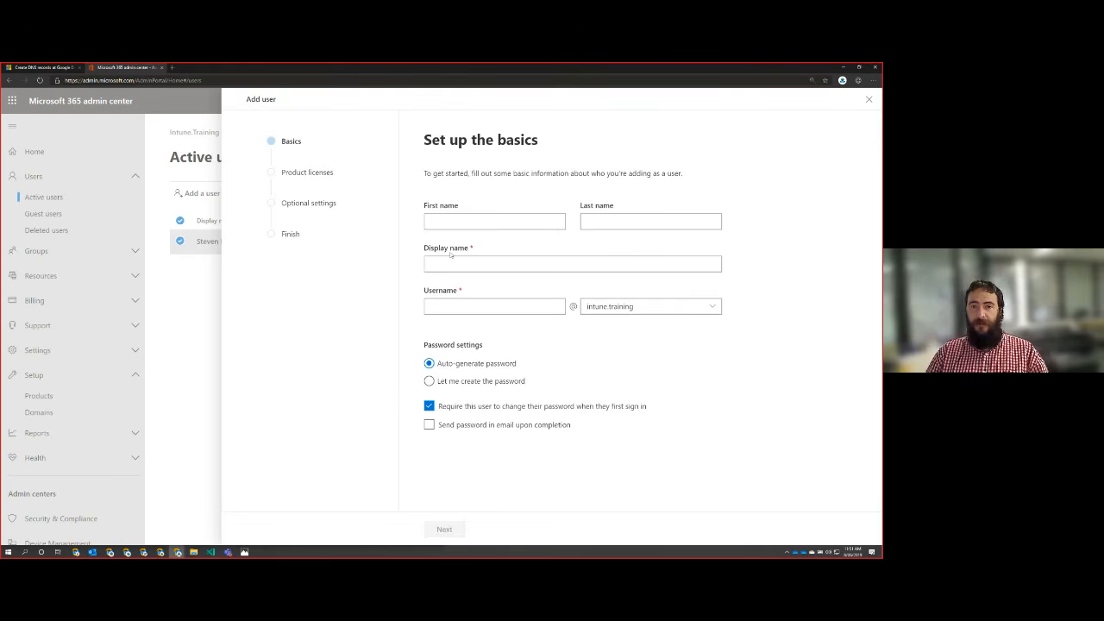
click(482, 220)
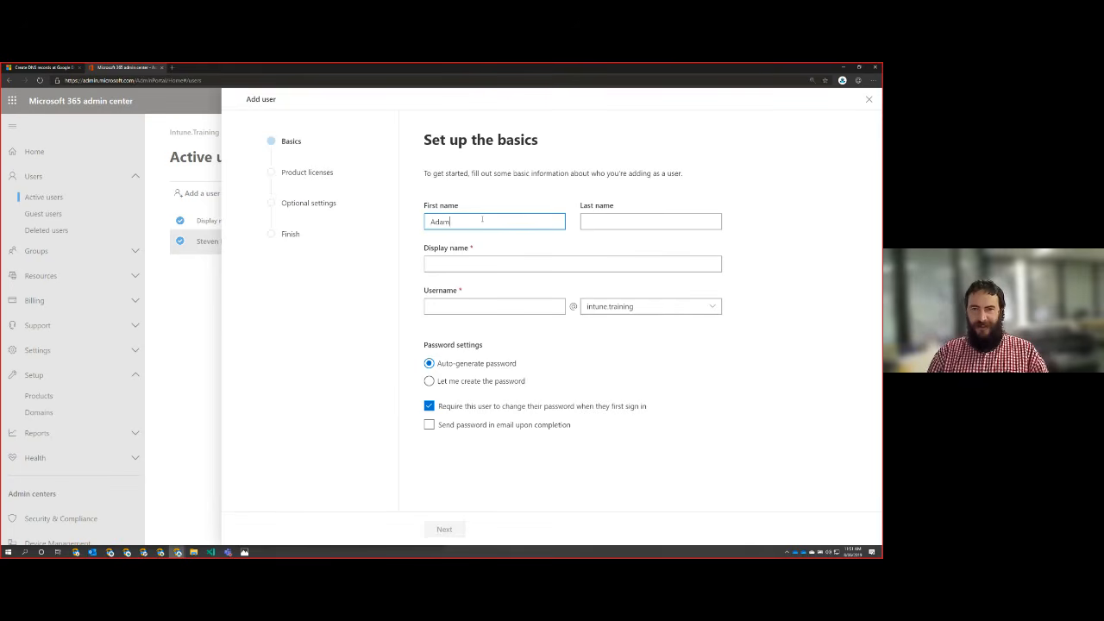
key(Tab)
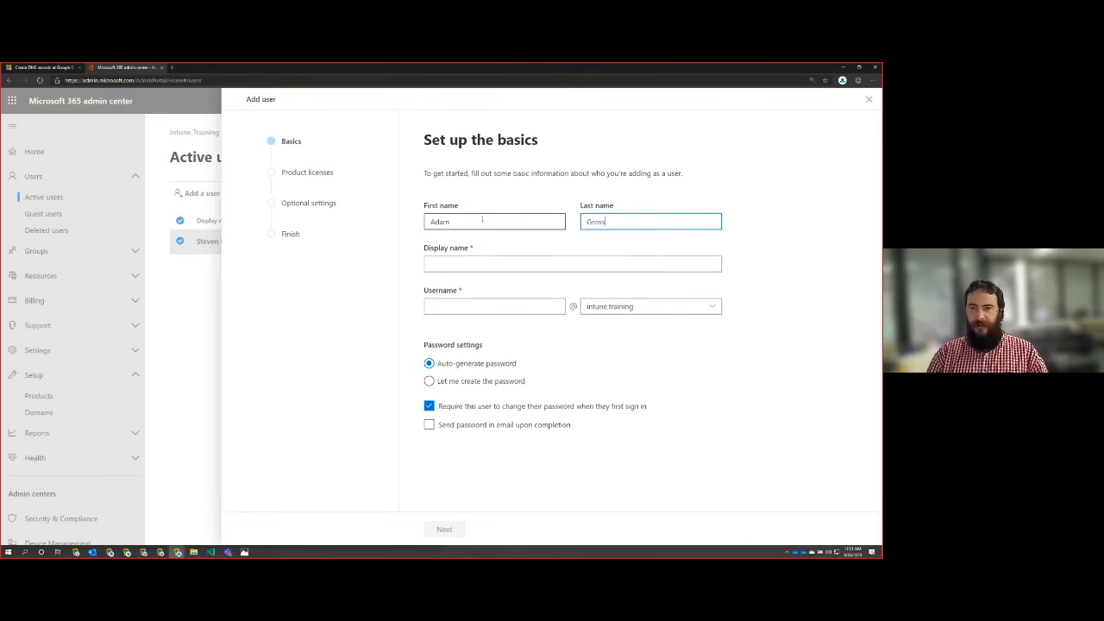
key(Tab)
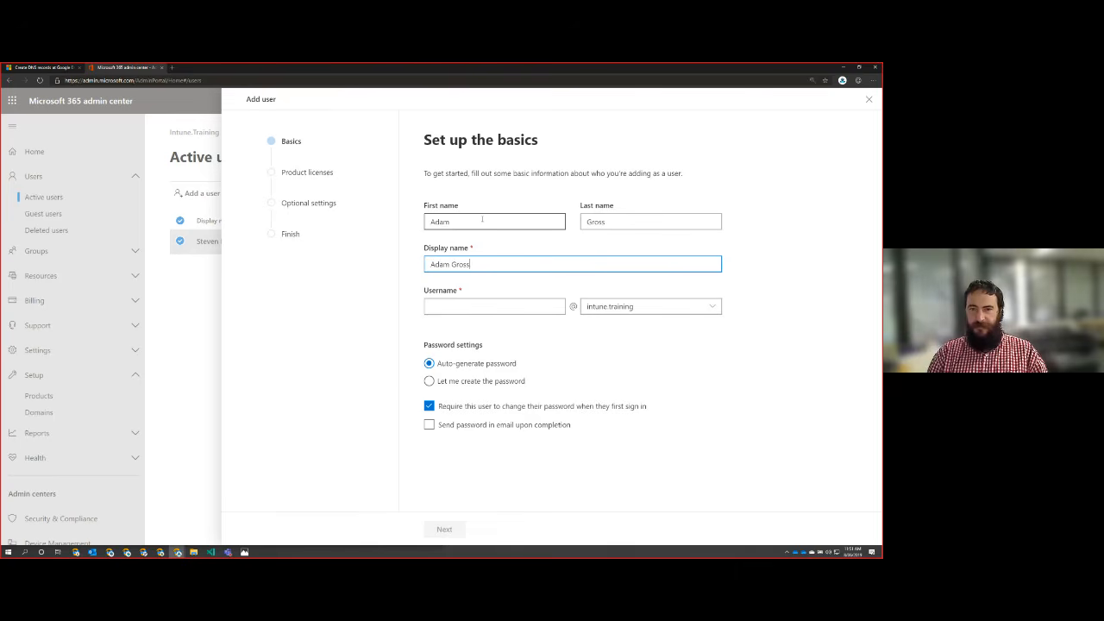
click(479, 306)
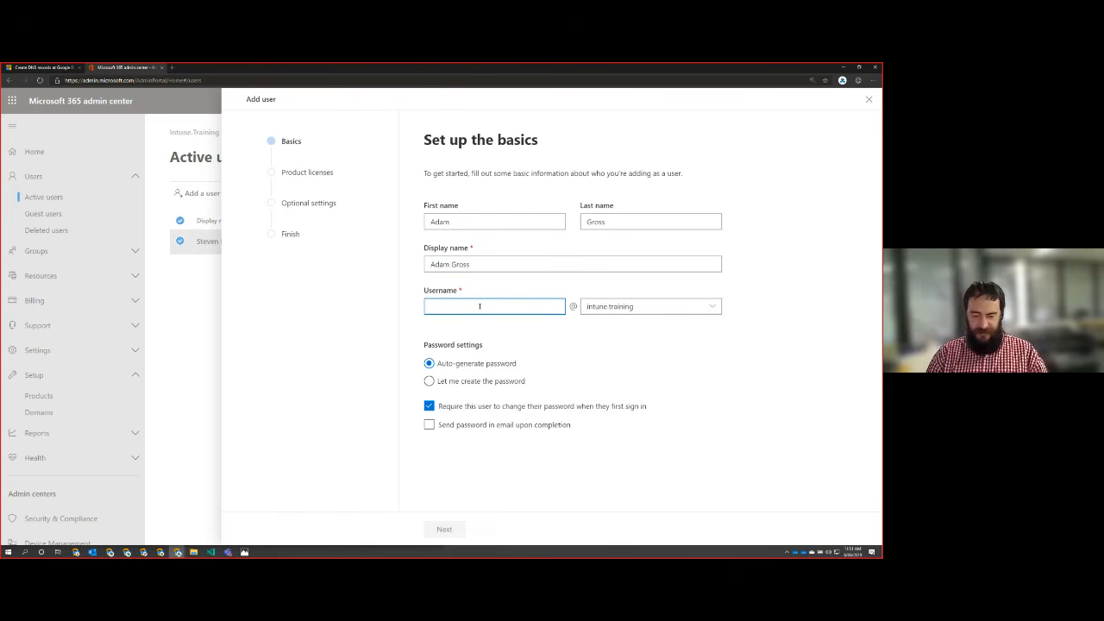
text(adam)
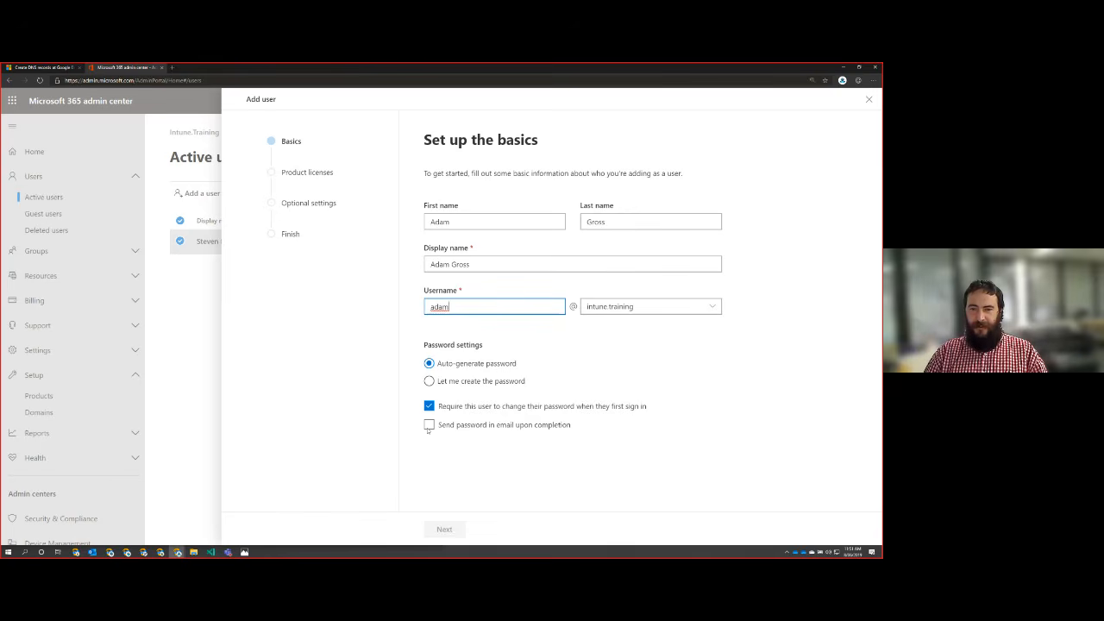
click(455, 469)
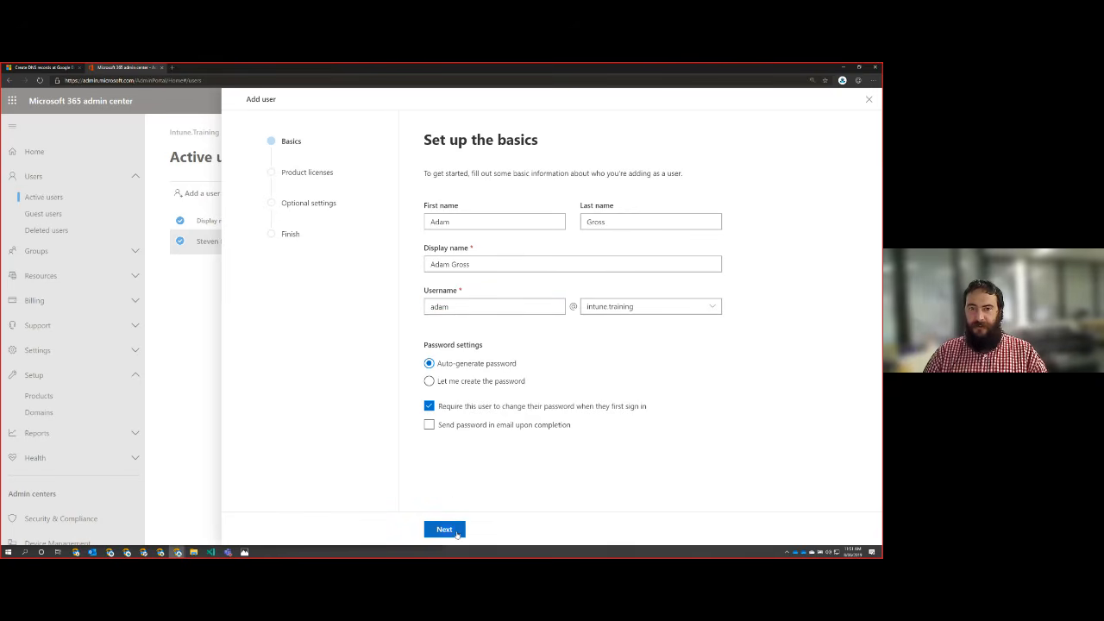
click(445, 528)
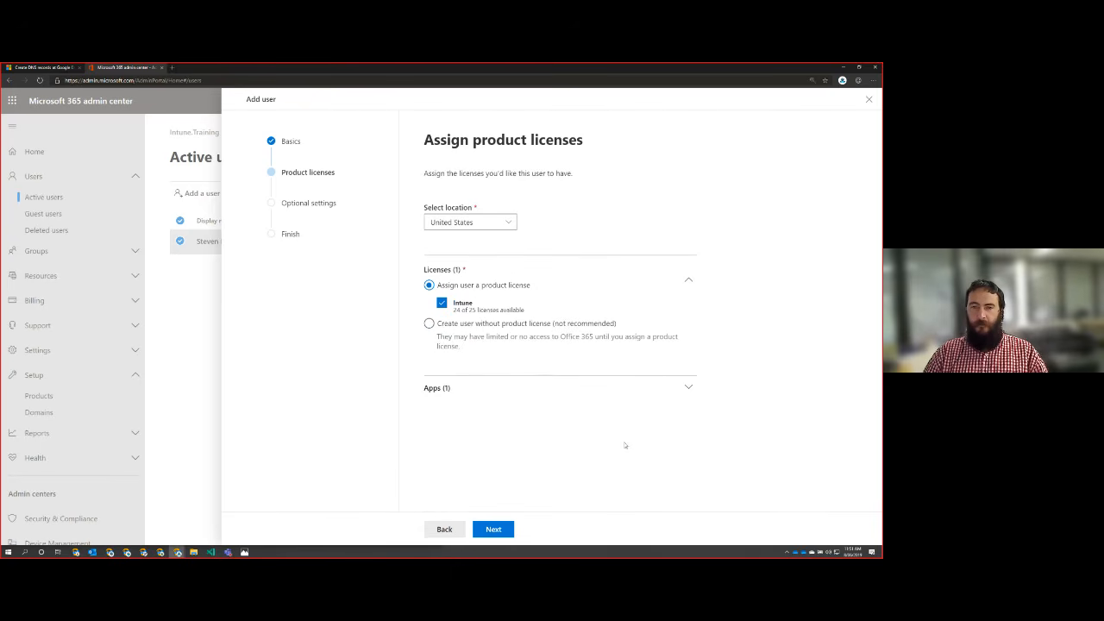
Step: Review the app and location options, choose to create the user without a product license, and deselect the Microsoft Intune app
click(689, 387)
click(553, 426)
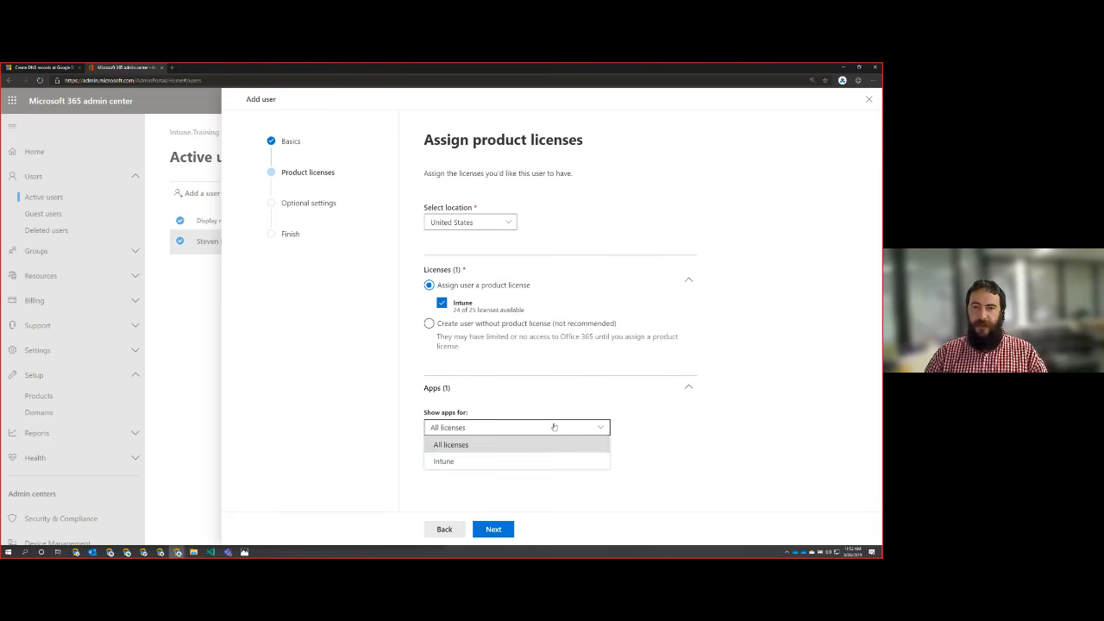
click(558, 424)
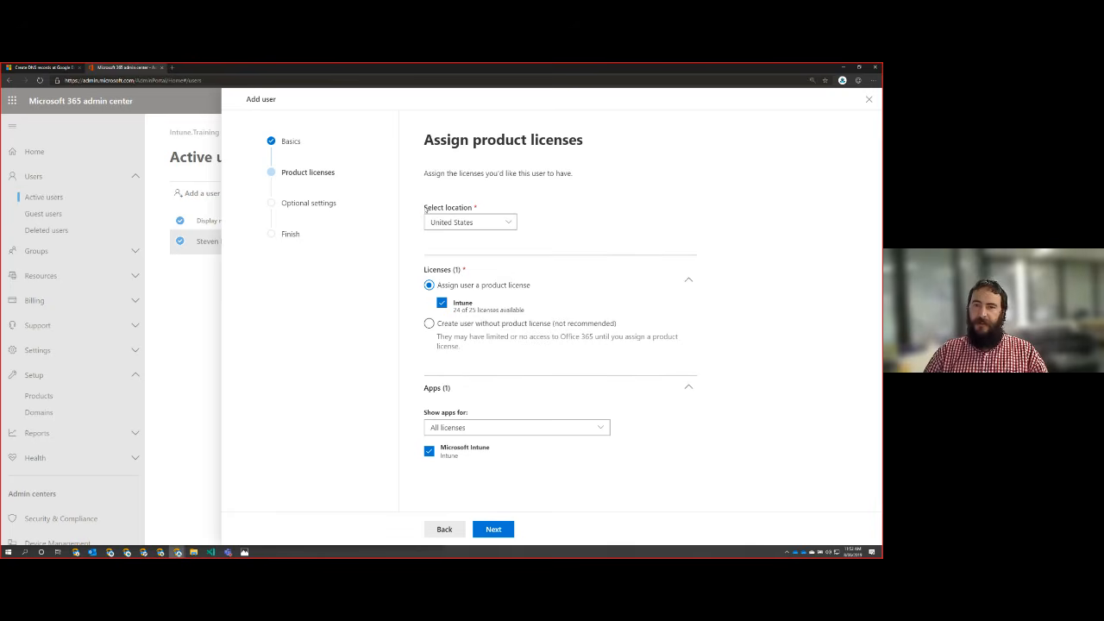
drag(424, 207, 474, 210)
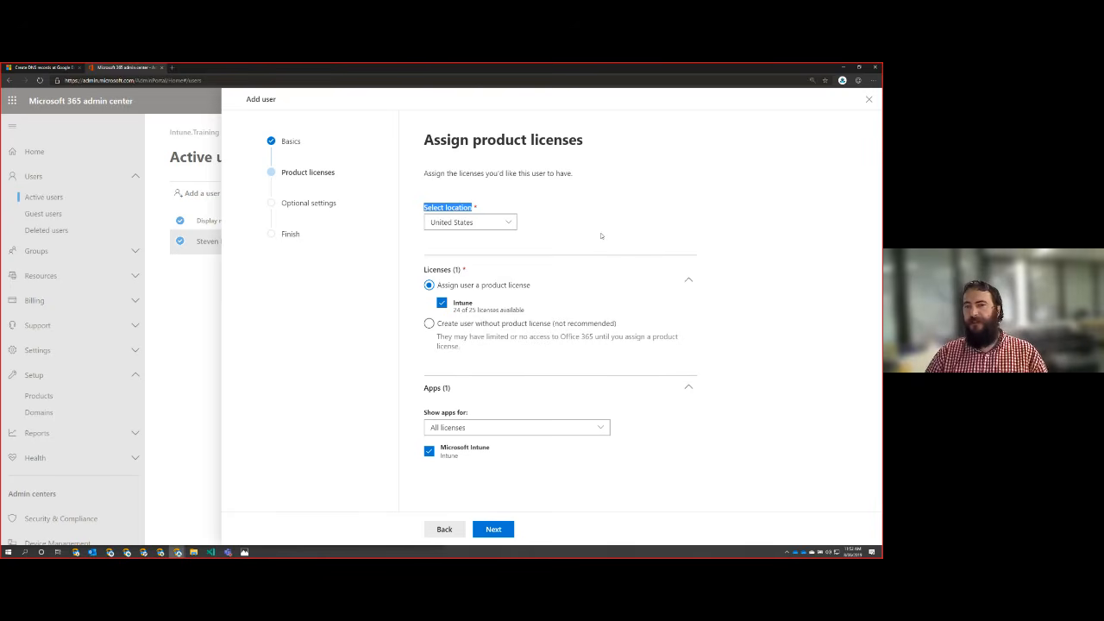
click(601, 235)
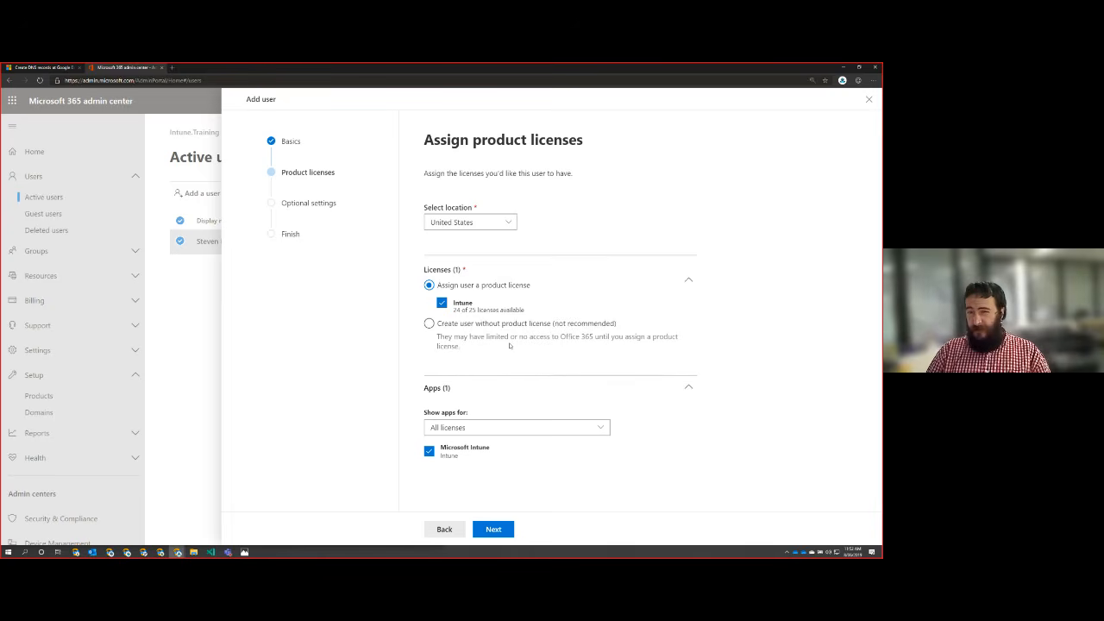
click(429, 325)
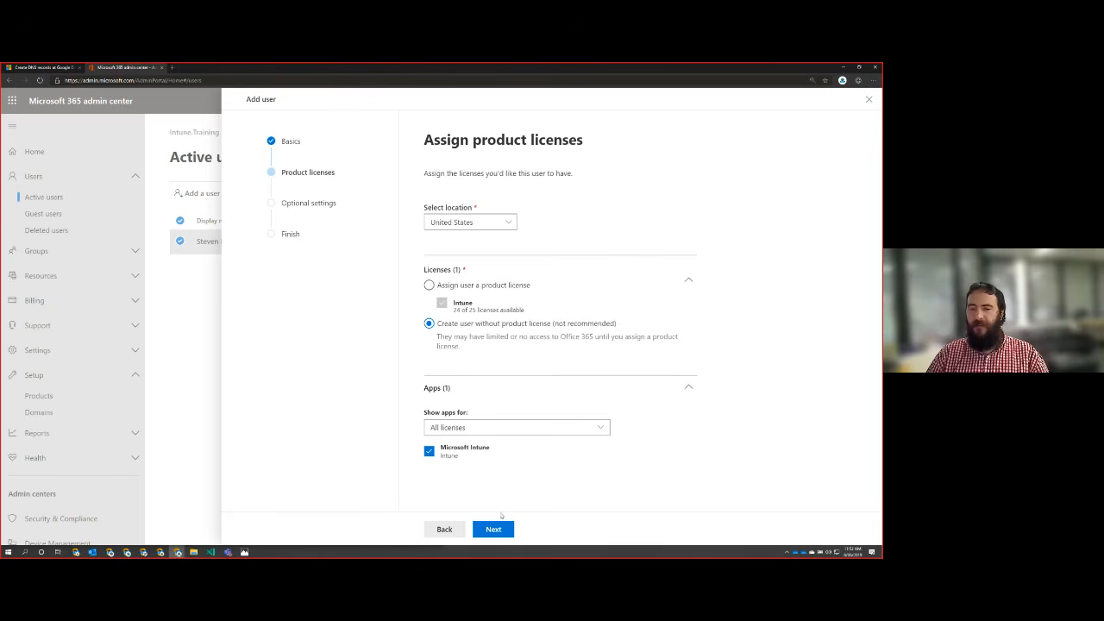
click(429, 450)
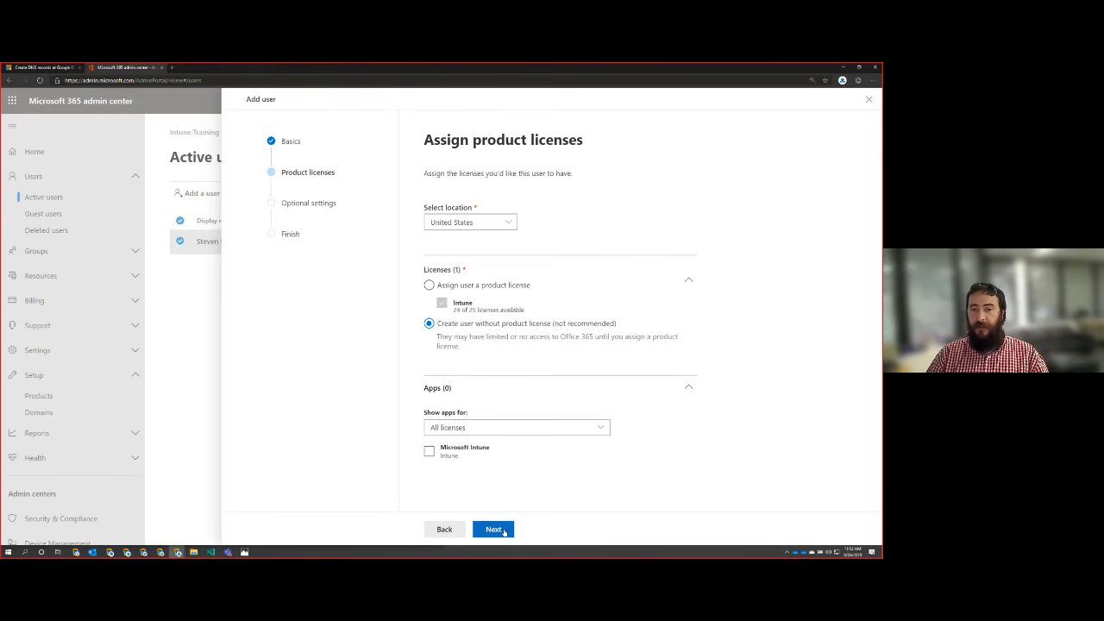
click(504, 532)
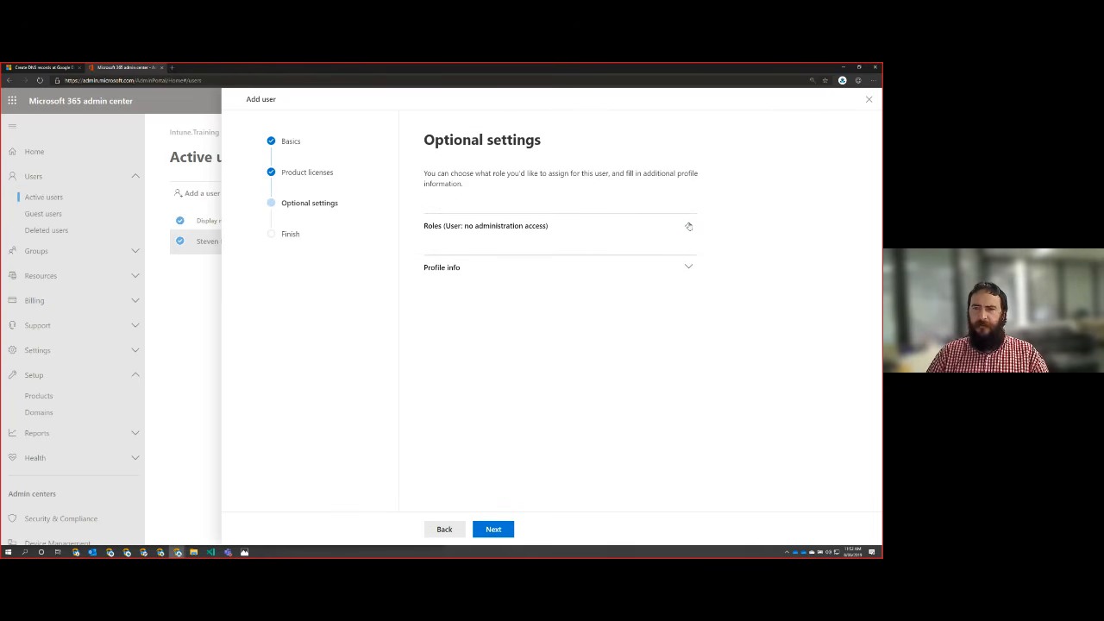
Step: Check the optional profile info, leave the optional settings at their defaults and finish adding the user
click(689, 269)
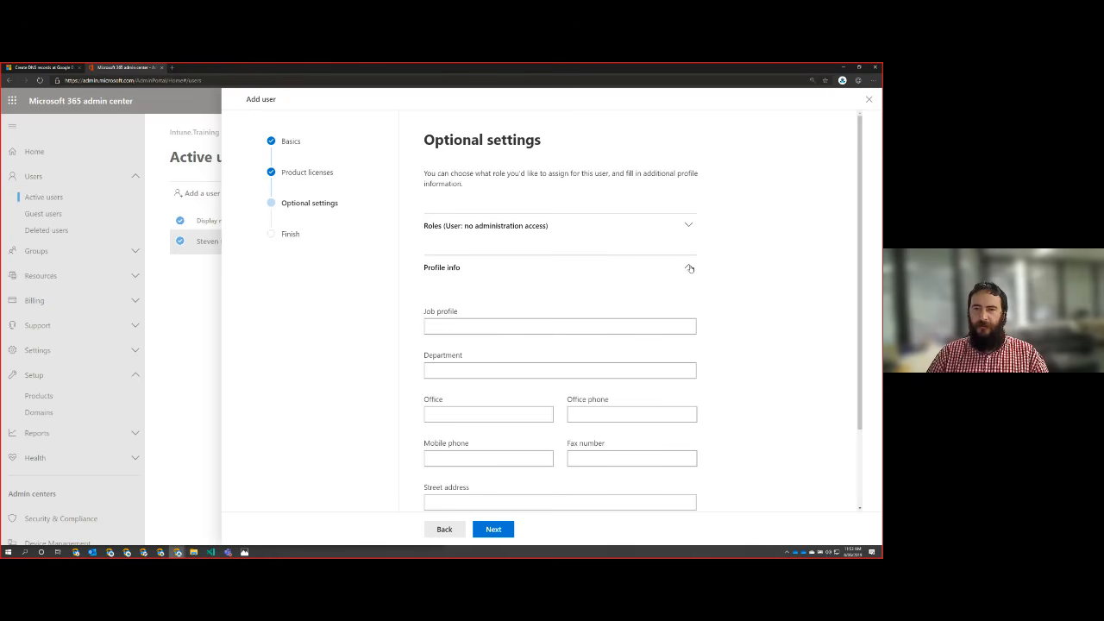
click(691, 264)
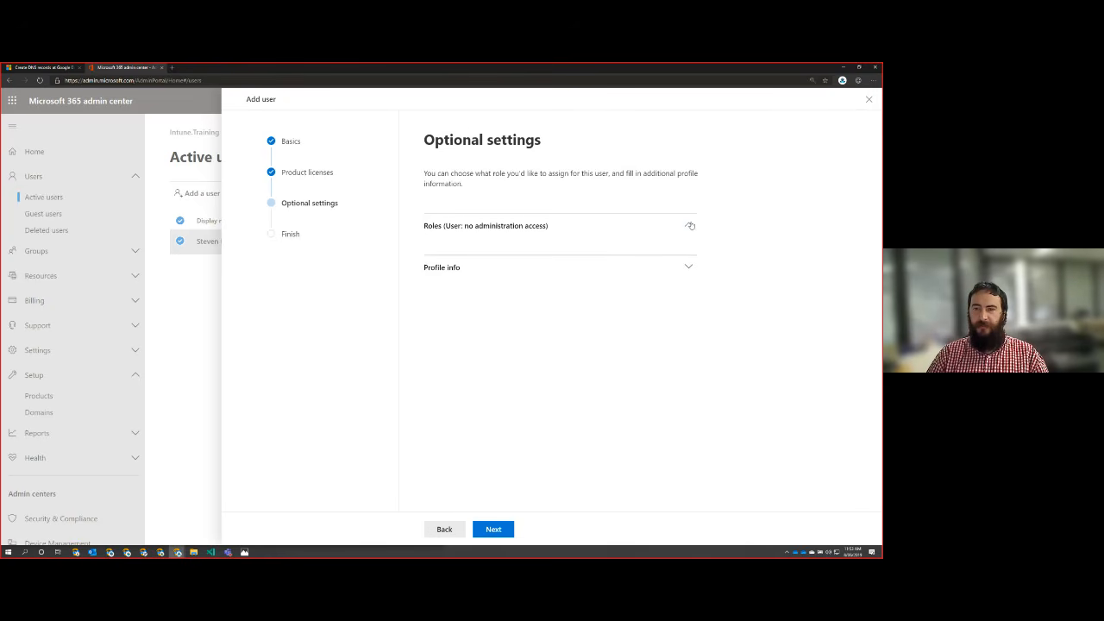
click(507, 529)
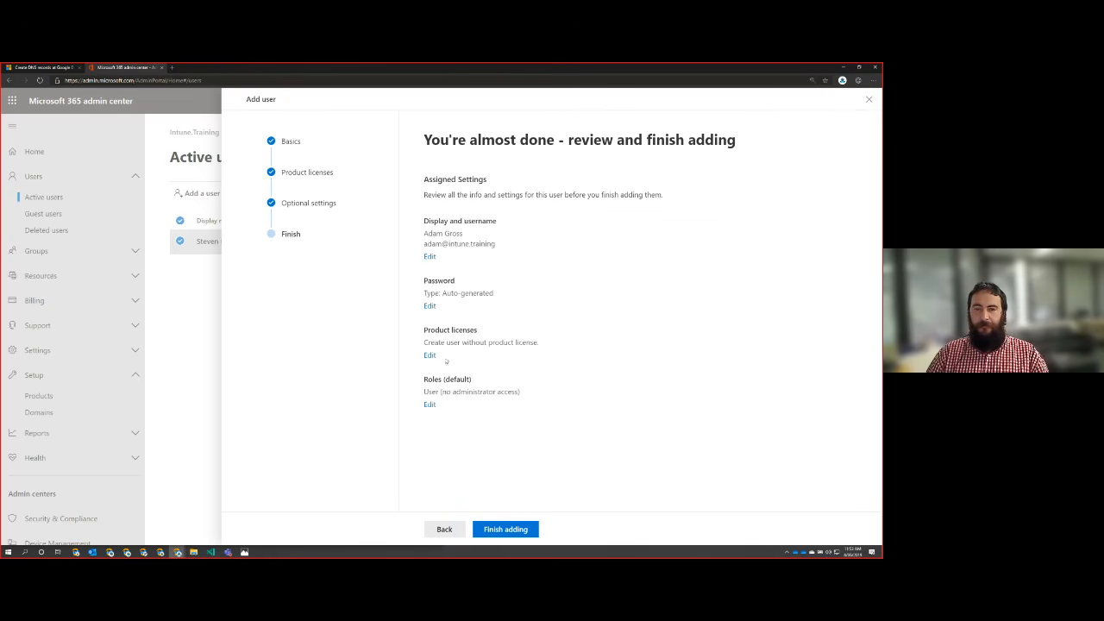
click(504, 530)
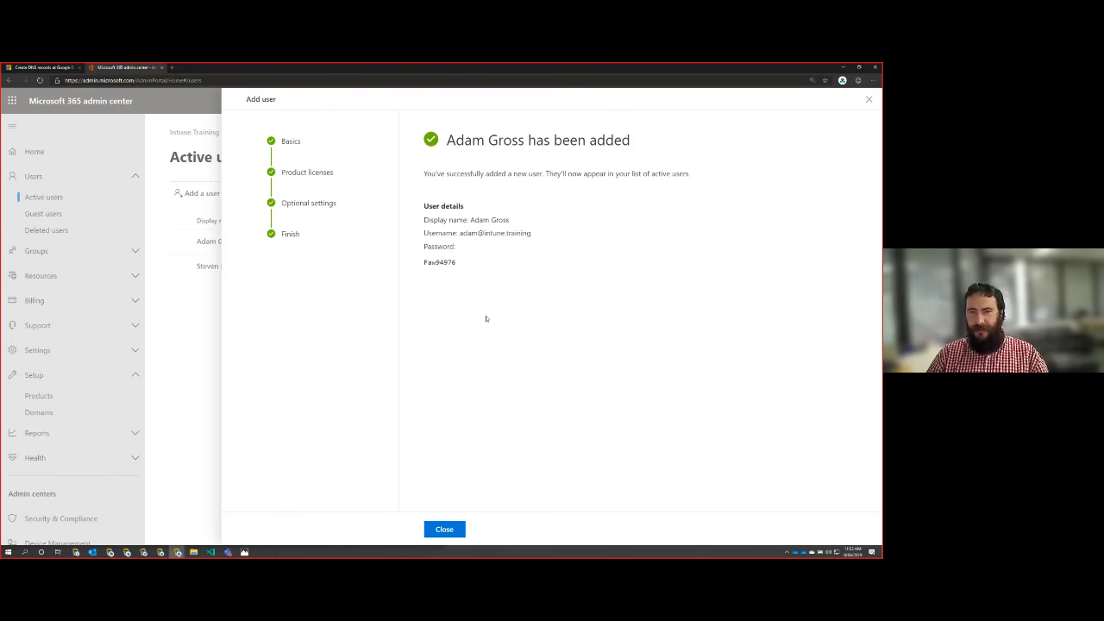
Step: Copy the new user's generated password and close the add-user confirmation
drag(468, 266, 423, 262)
right_click(446, 262)
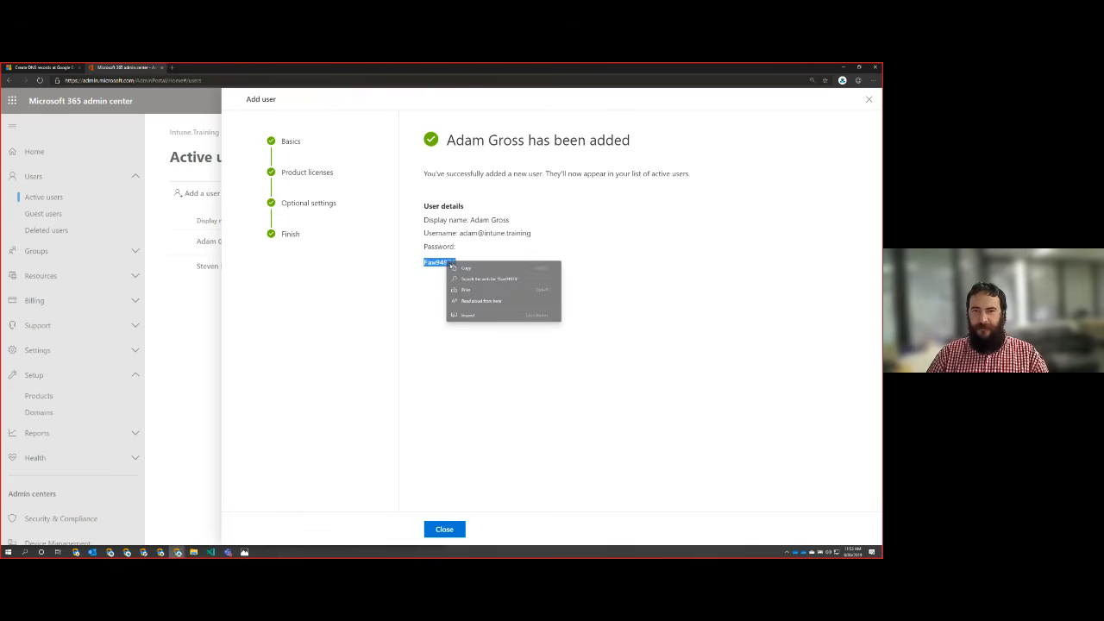
click(466, 268)
key(alt+Tab)
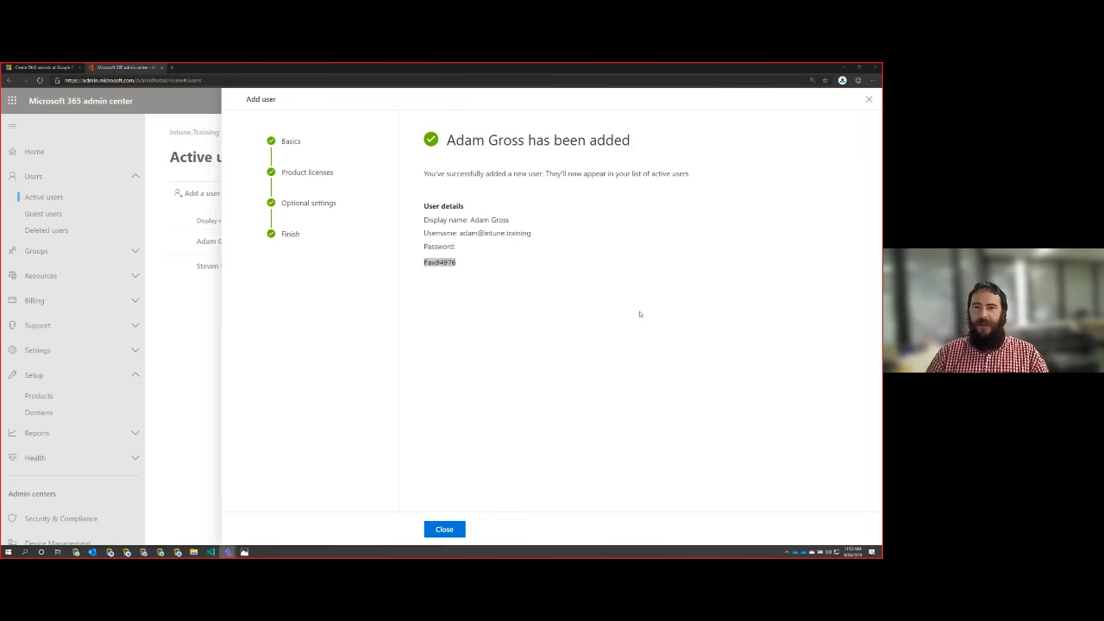
click(444, 528)
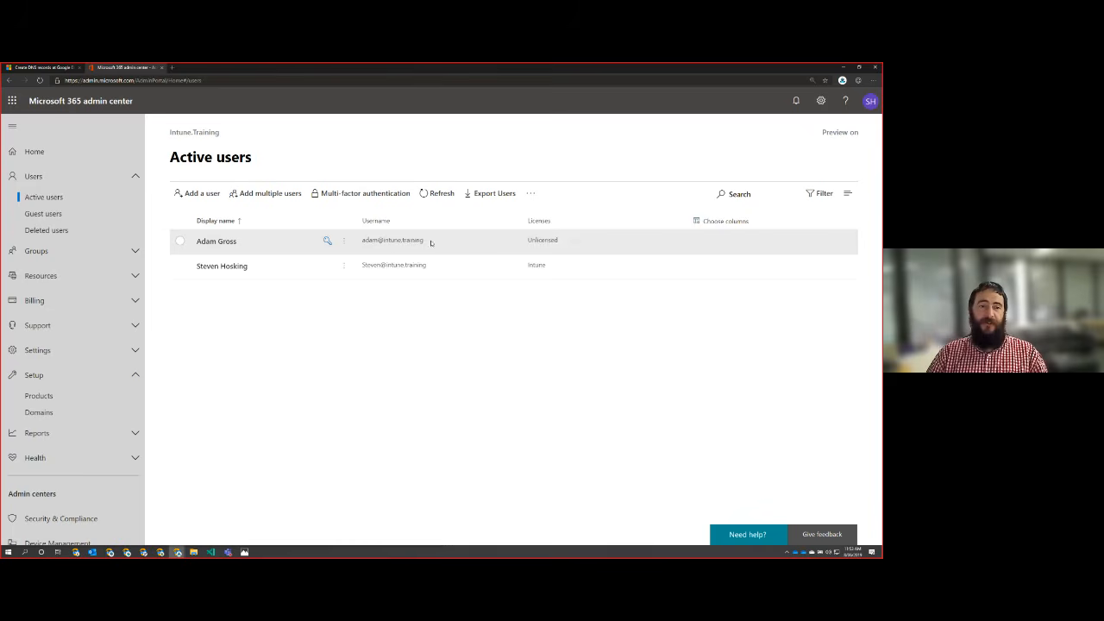
Step: Open portal.azure.com in a new browser tab and decline the welcome tour
click(171, 66)
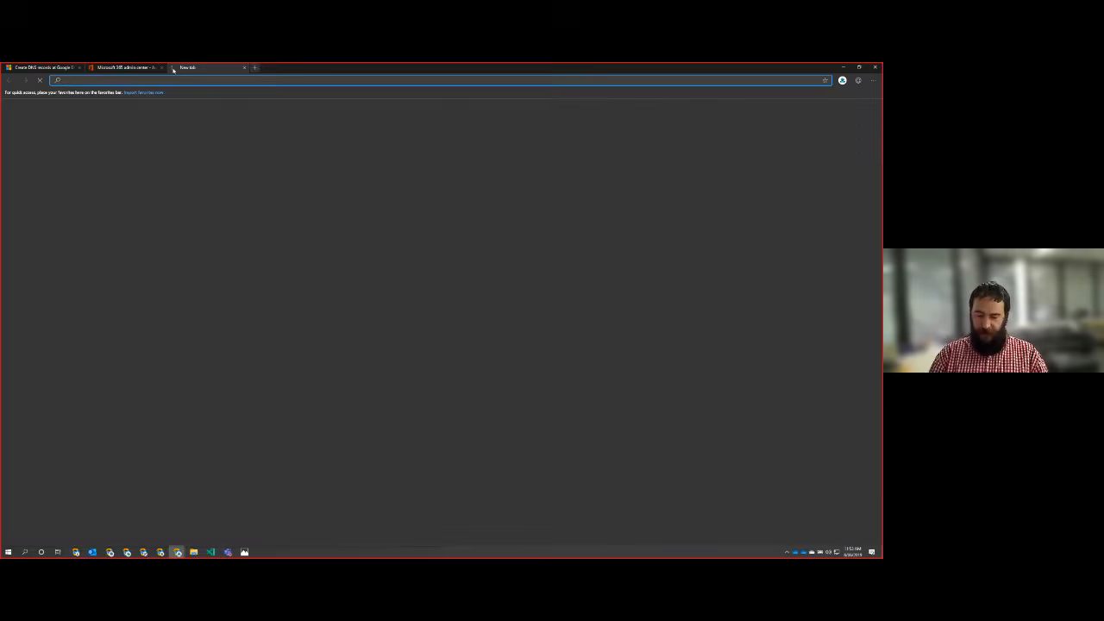
text(portal.azure.com)
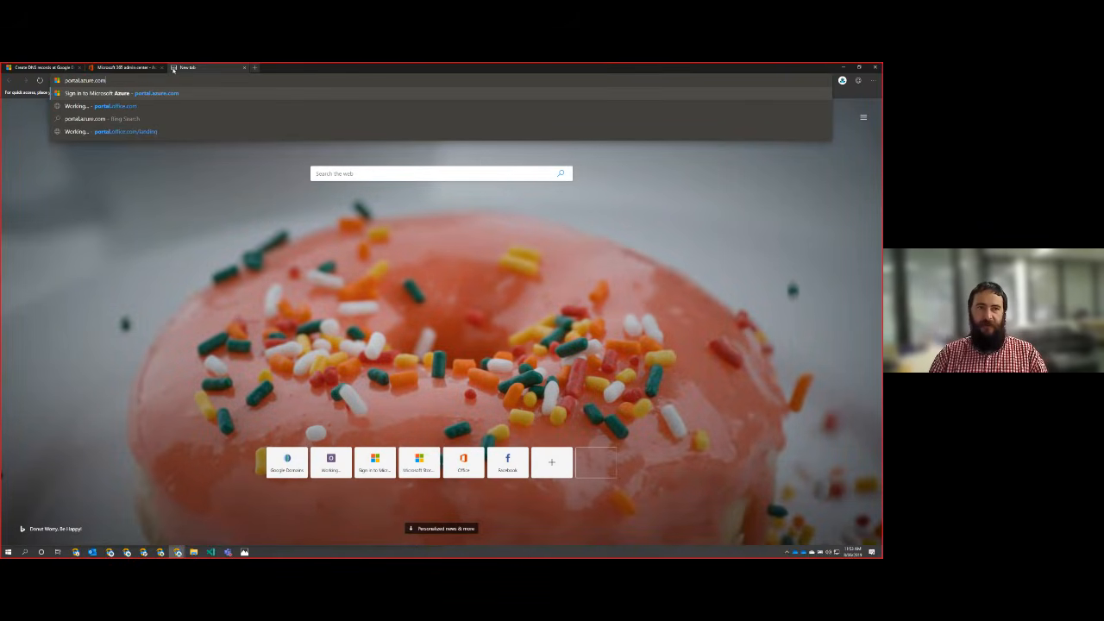
key(Return)
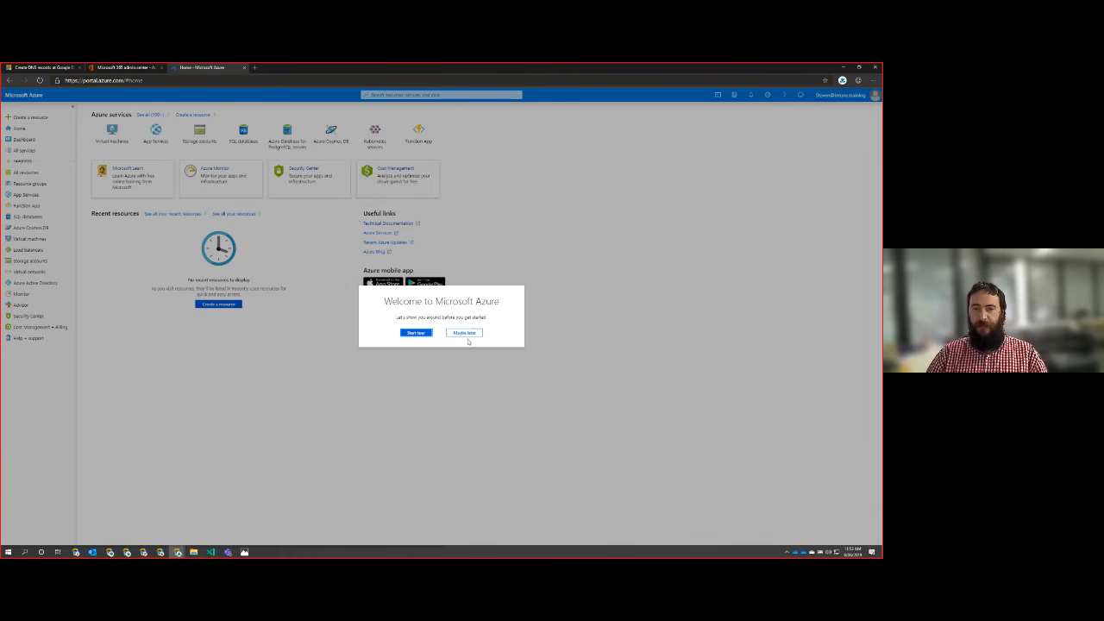
click(473, 334)
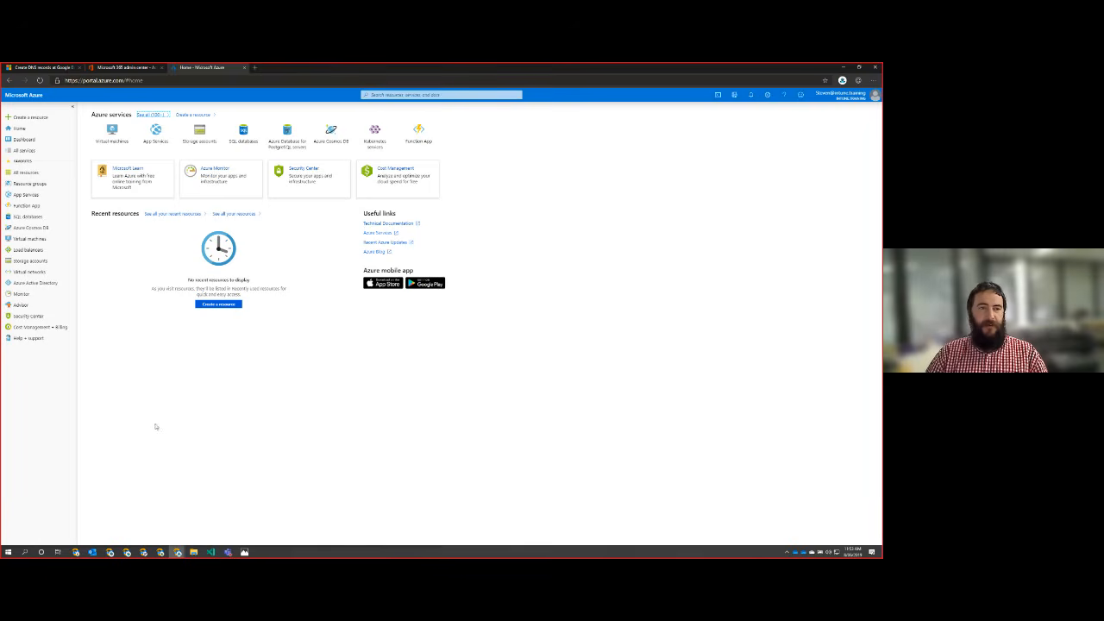
Step: Start a new Security group in Azure Active Directory and name it Intune_Licence
click(45, 286)
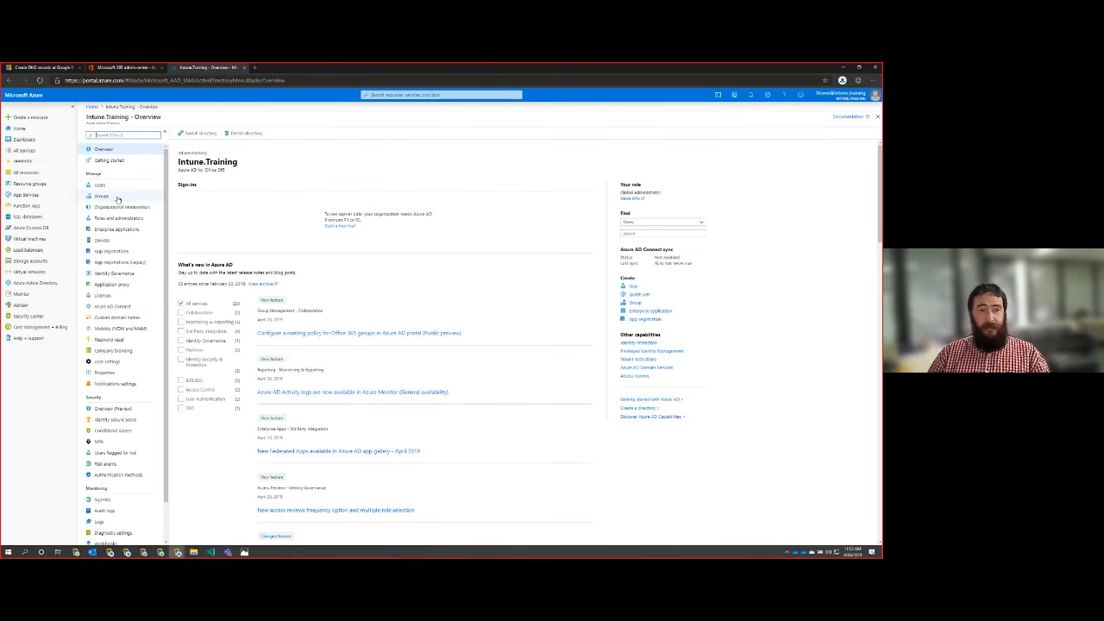
click(117, 199)
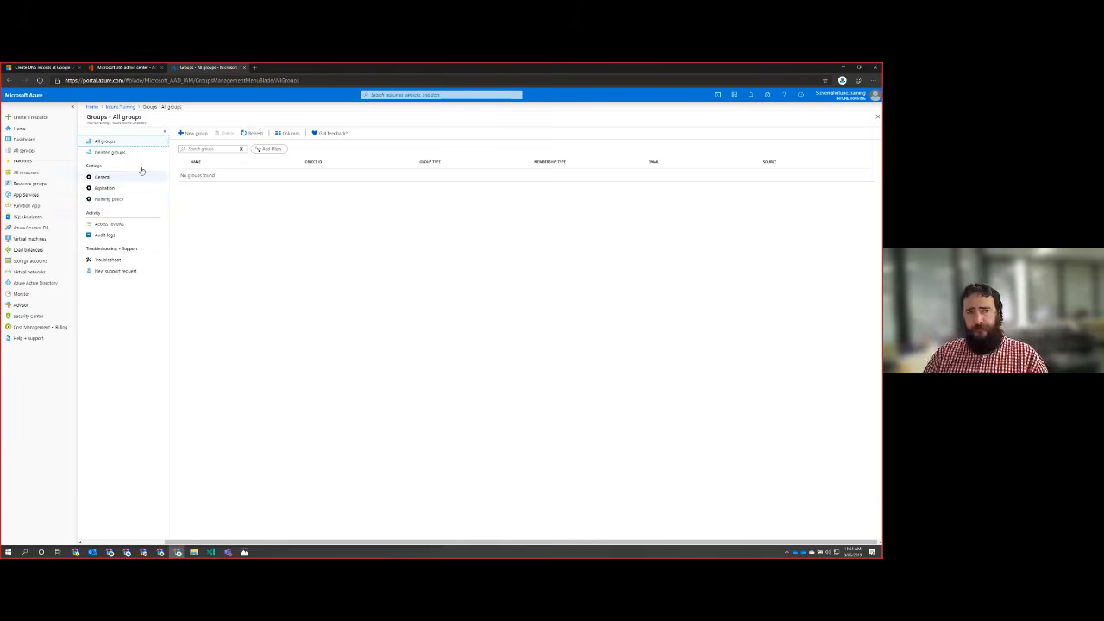
click(192, 134)
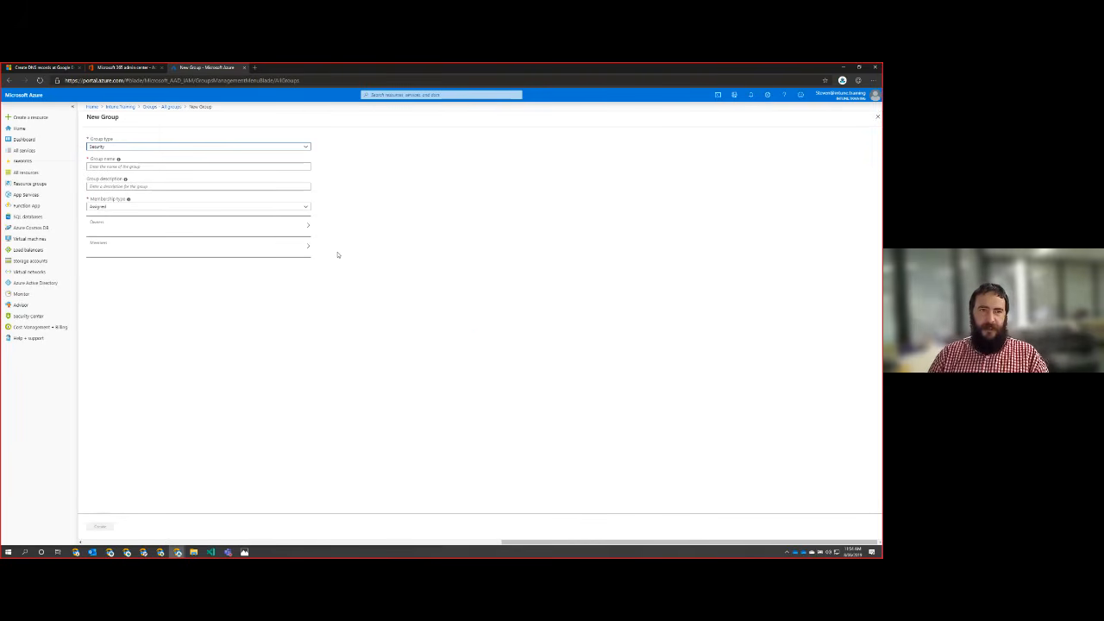
click(137, 166)
text(Intune)
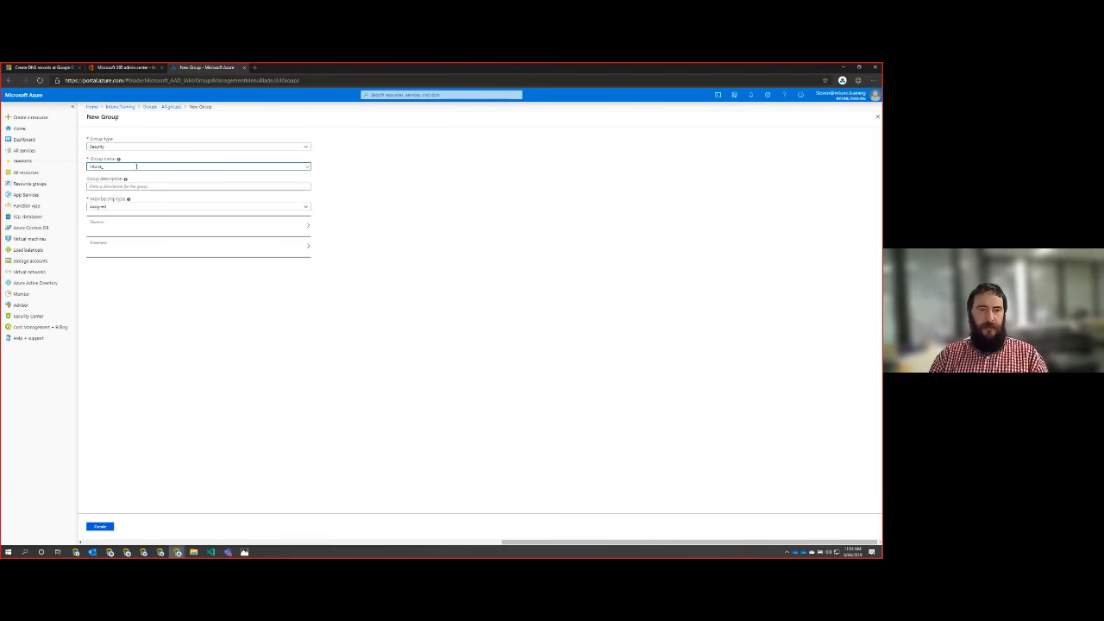
text(_Users)
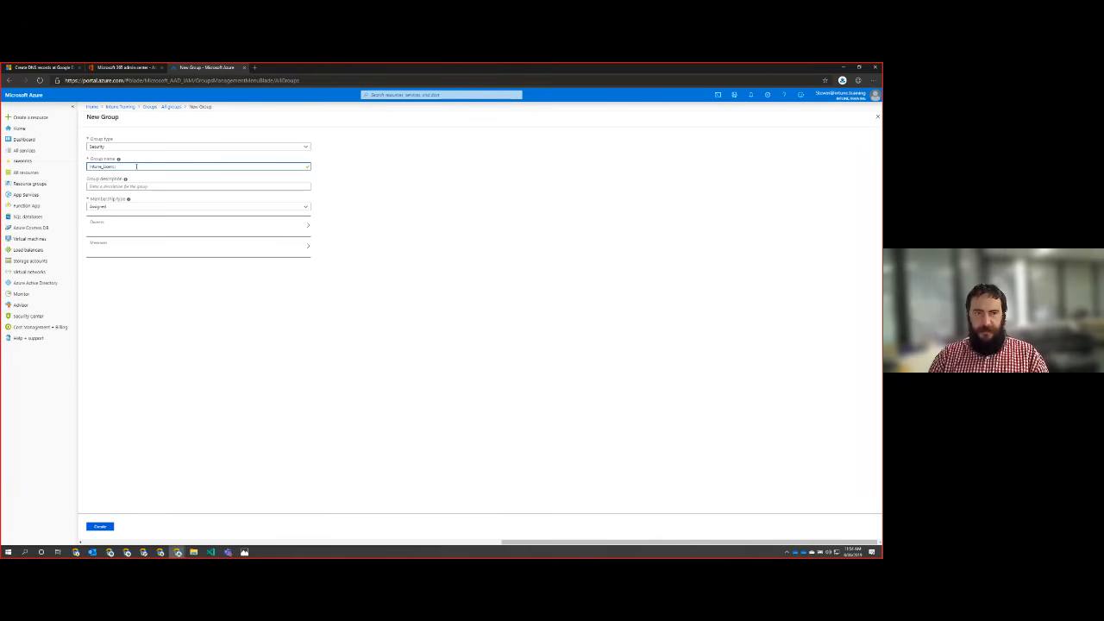
Step: Add both tenant user accounts as members and create the Intune_Licence group
click(133, 227)
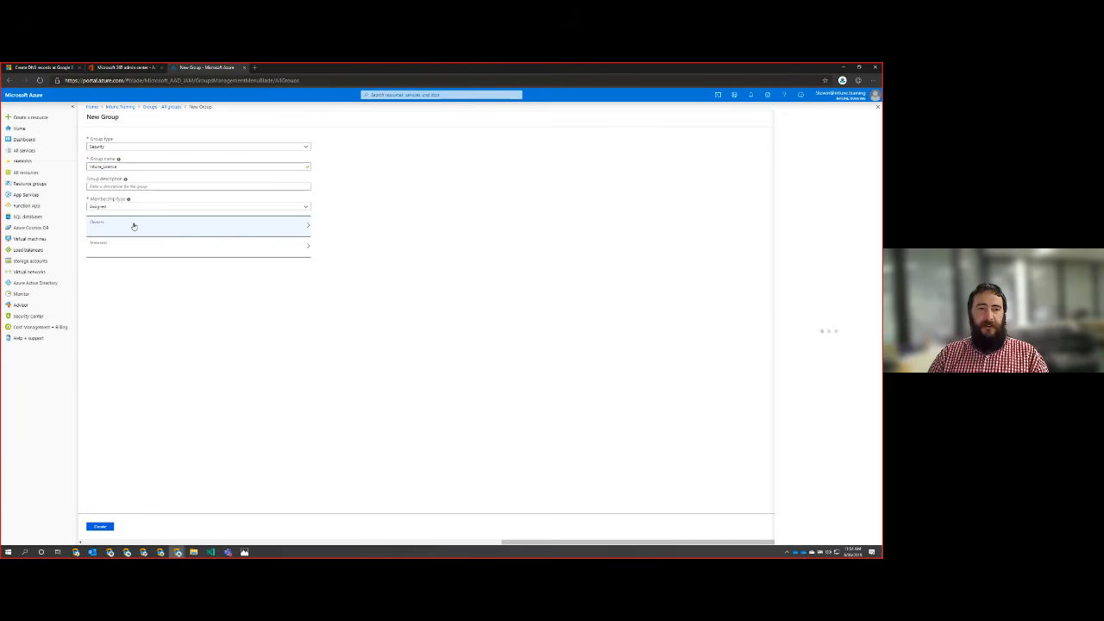
click(272, 252)
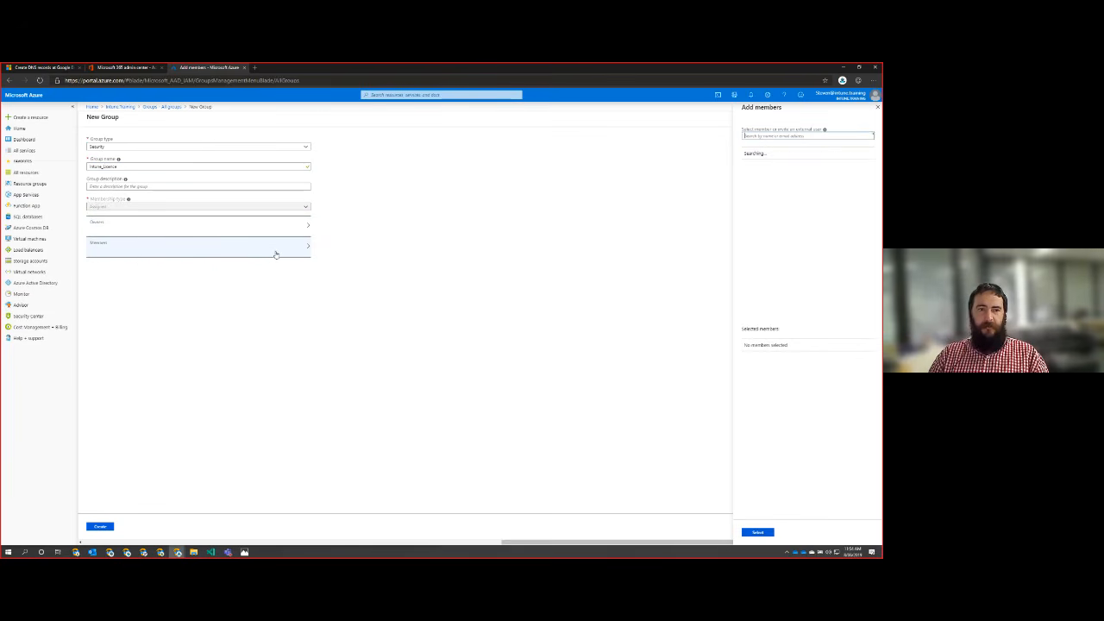
click(776, 175)
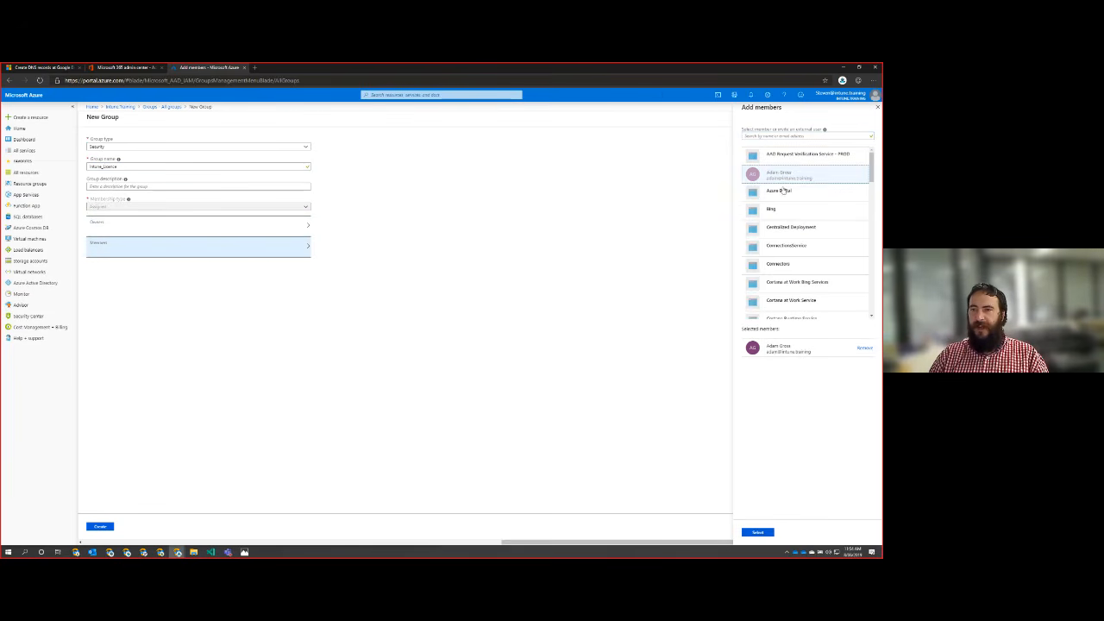
scroll(803, 250, down, 2)
scroll(804, 255, down, 5)
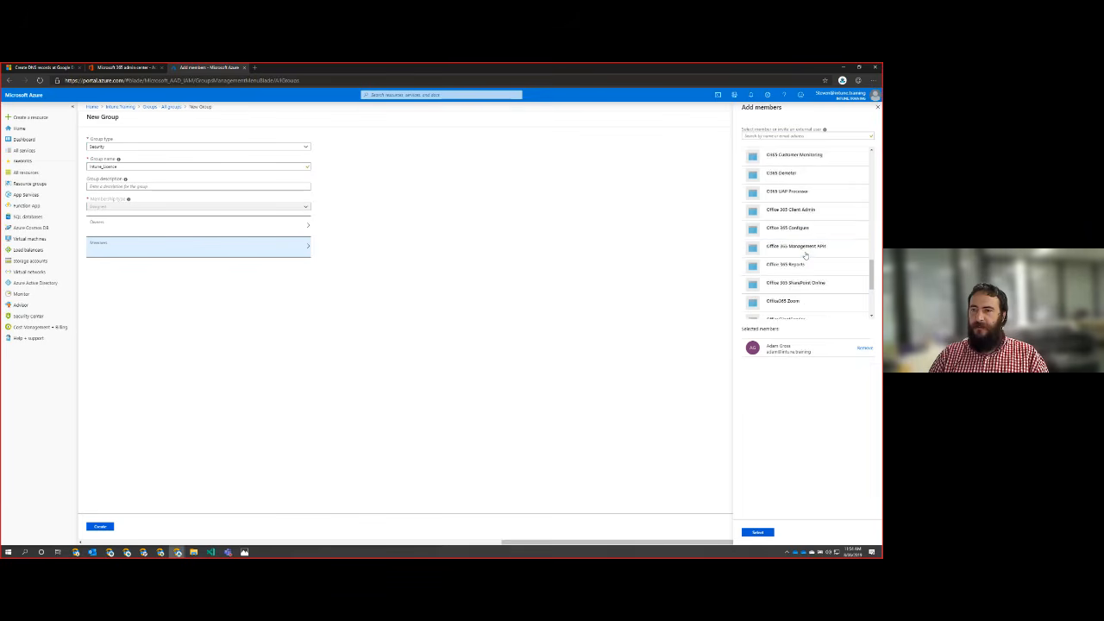
click(782, 280)
click(758, 532)
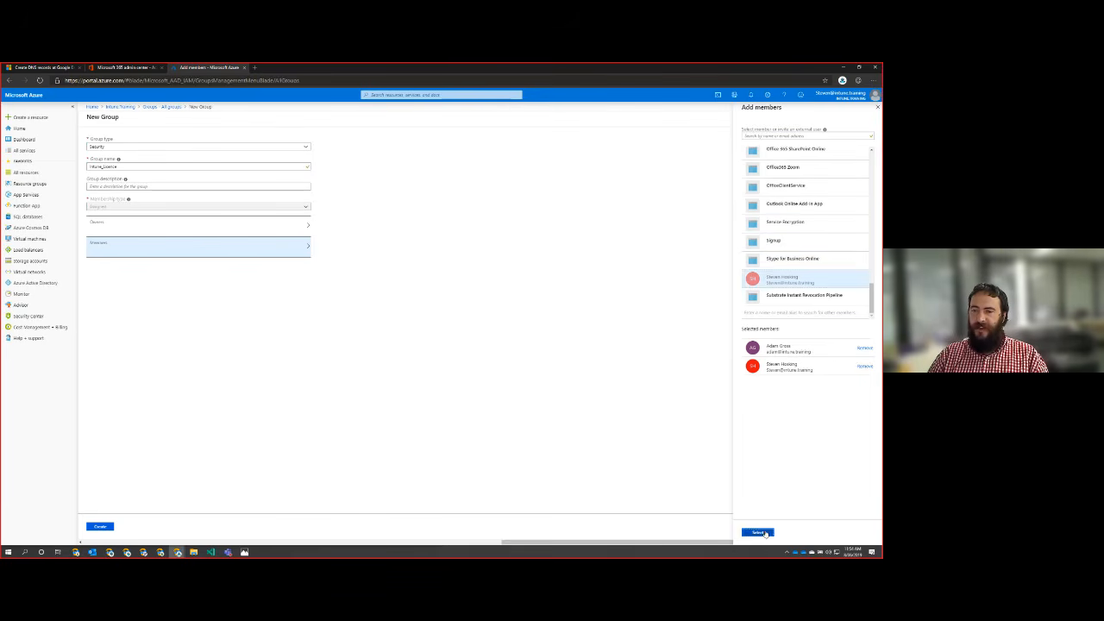
click(104, 527)
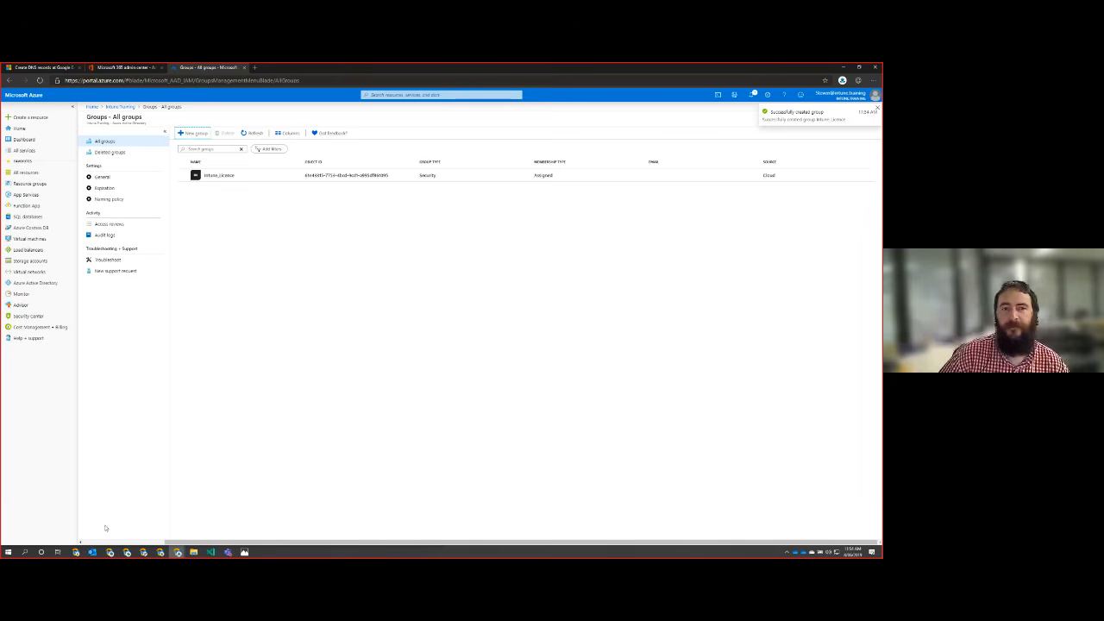
Step: Open the license assignments of the new Intune_Licence group
click(220, 176)
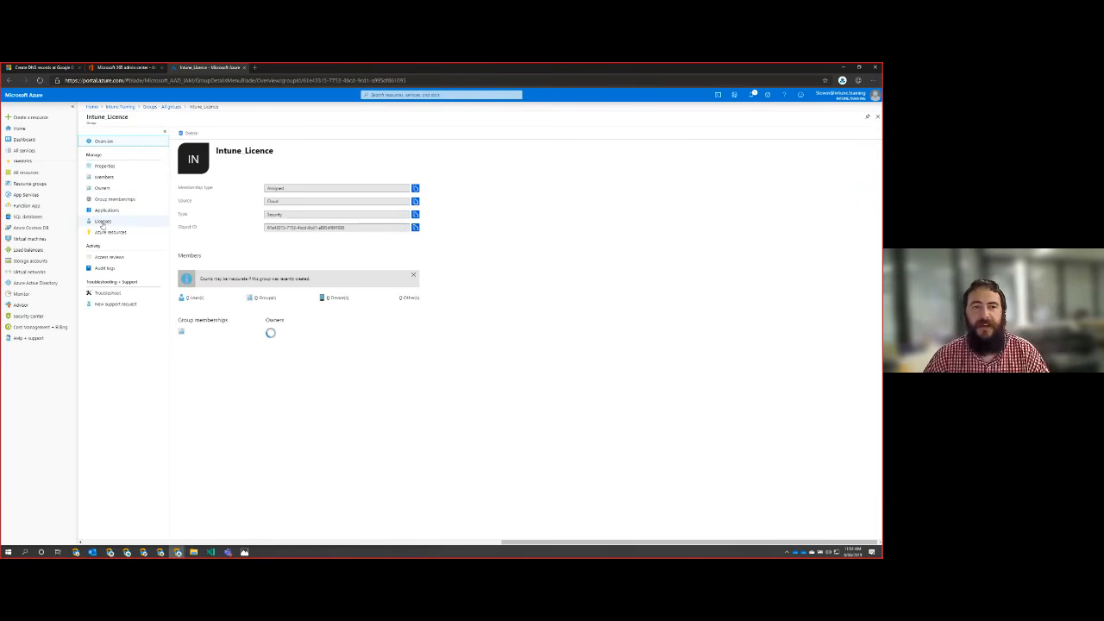
key(ctrl+plus)
key(ctrl+plus)
key(ctrl+plus)
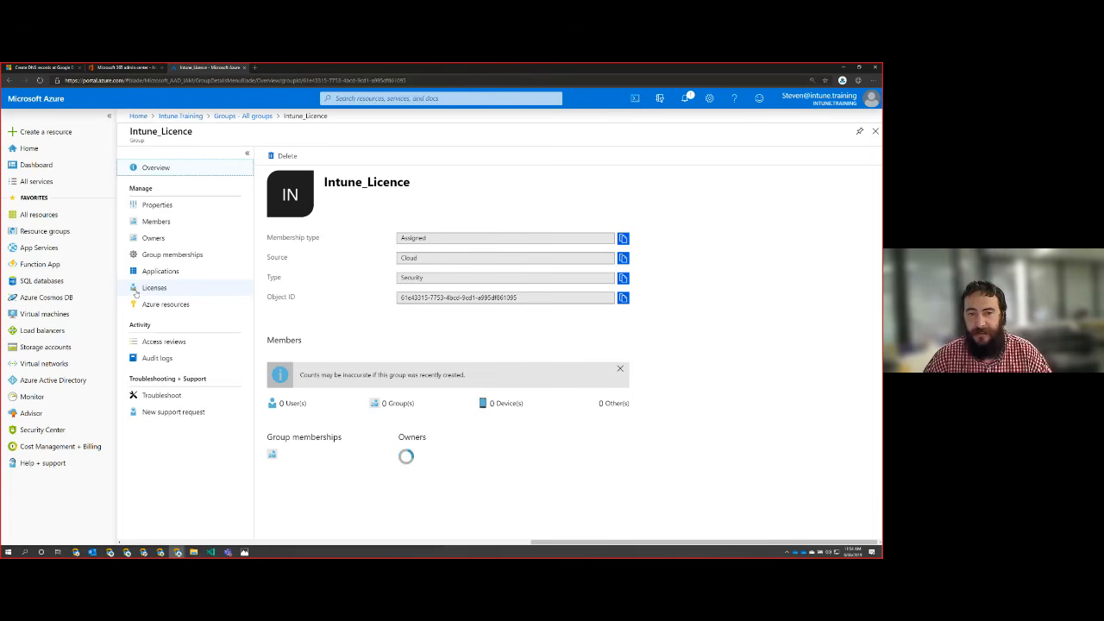
click(136, 290)
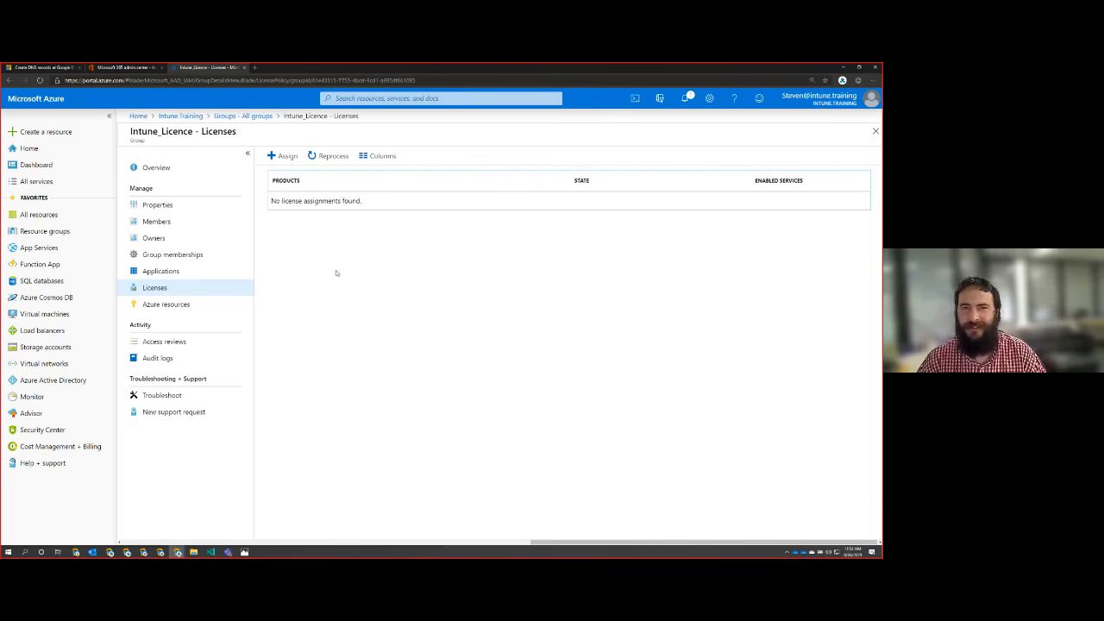
click(278, 160)
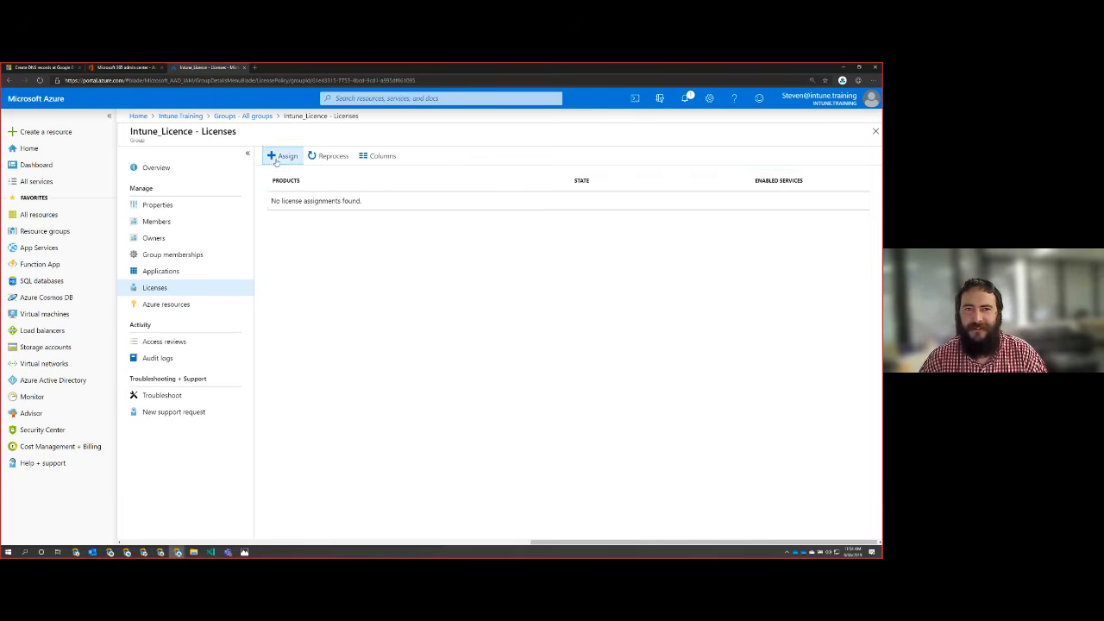
click(237, 172)
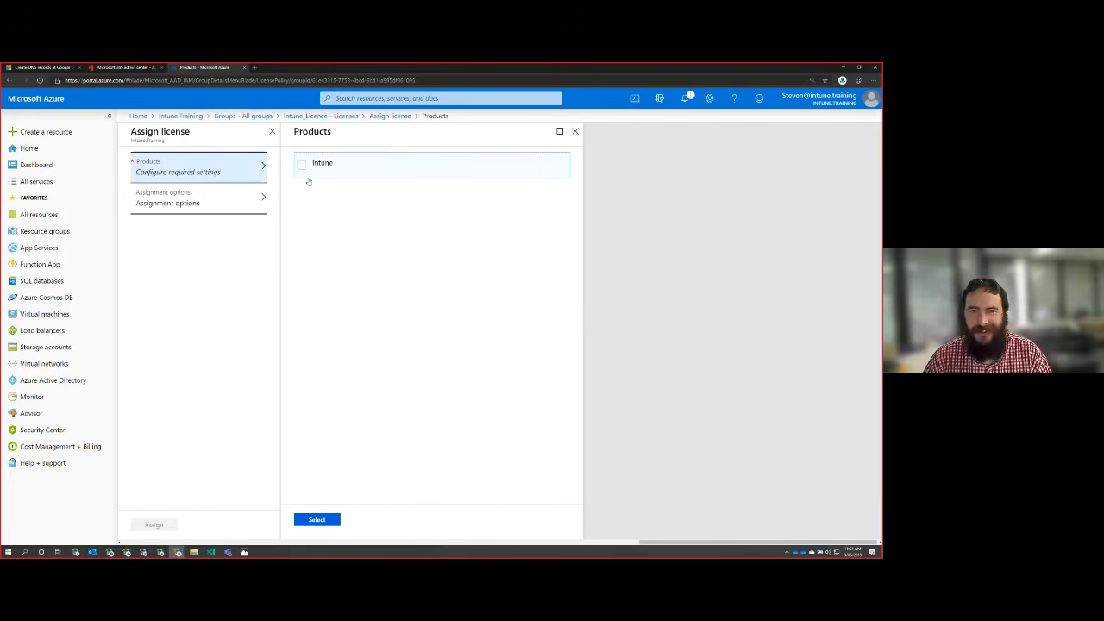
click(303, 169)
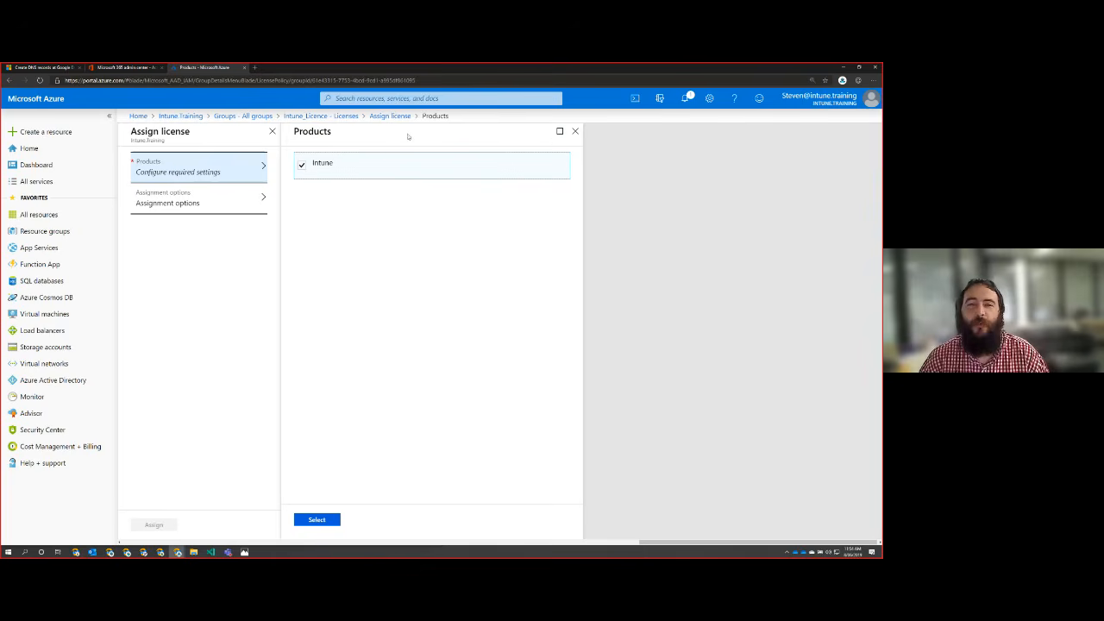
click(575, 131)
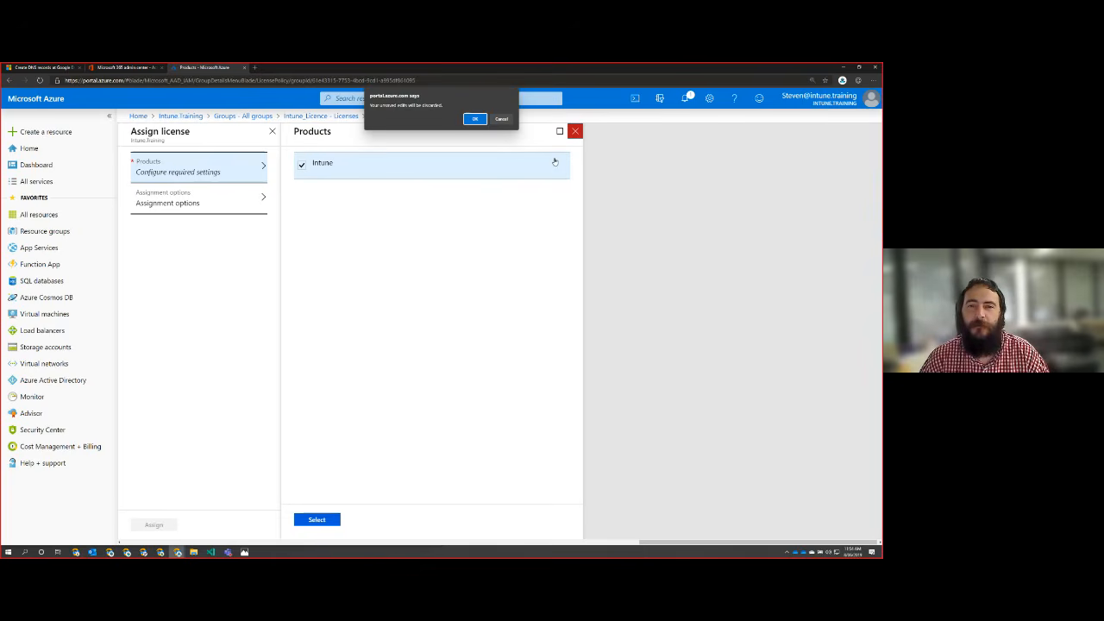
click(475, 118)
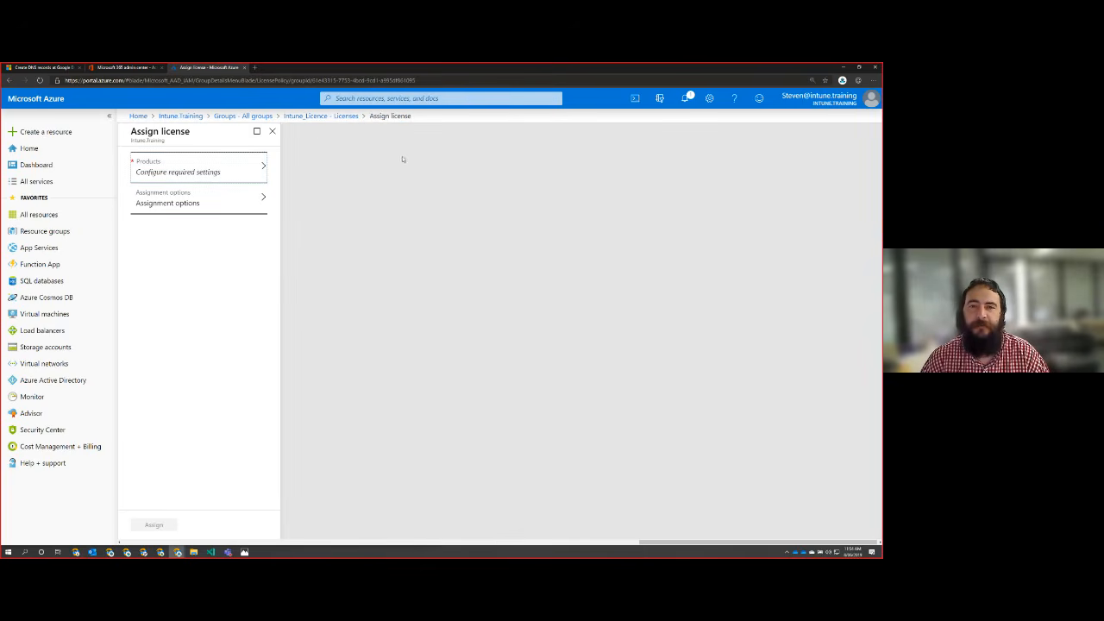
click(321, 116)
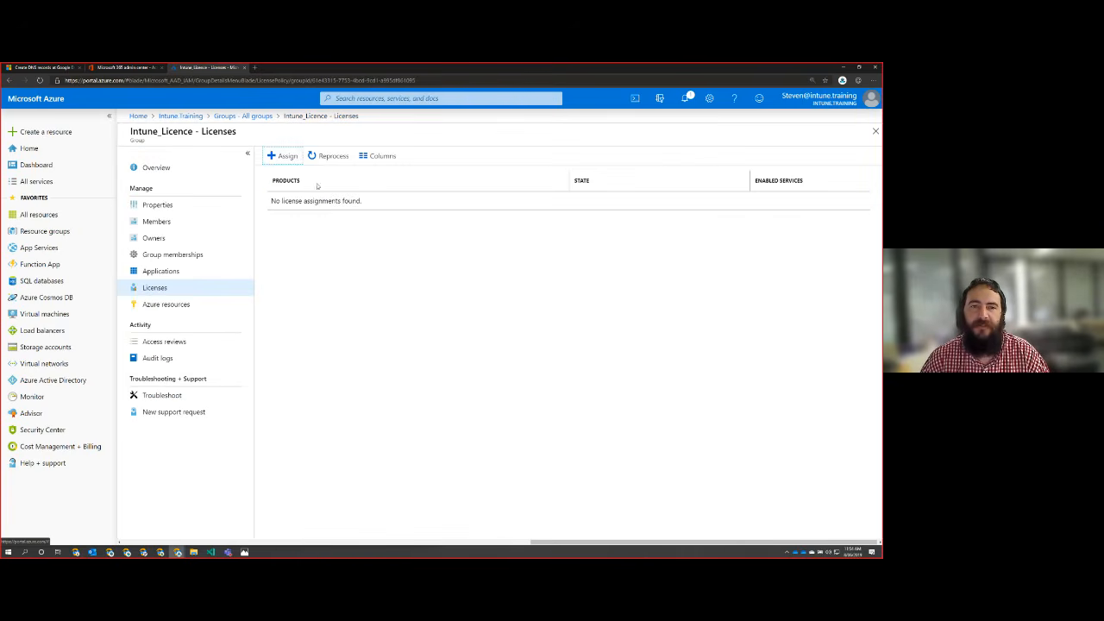
Step: Assign the Intune product license to the Intune_Licence group, leaving the assignment options at their defaults
click(282, 156)
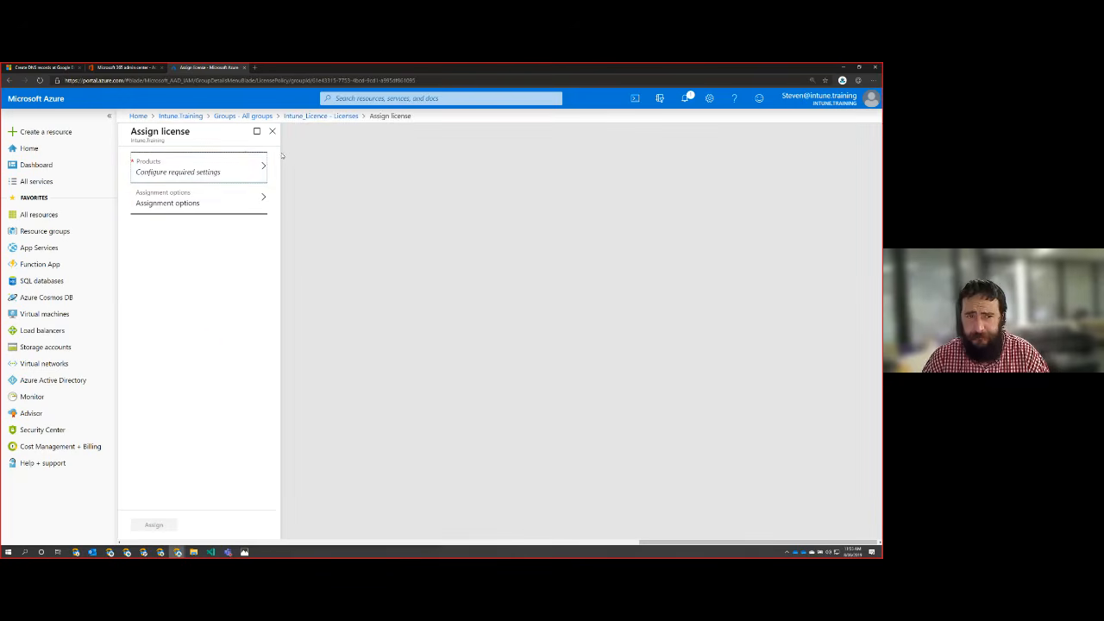
click(236, 162)
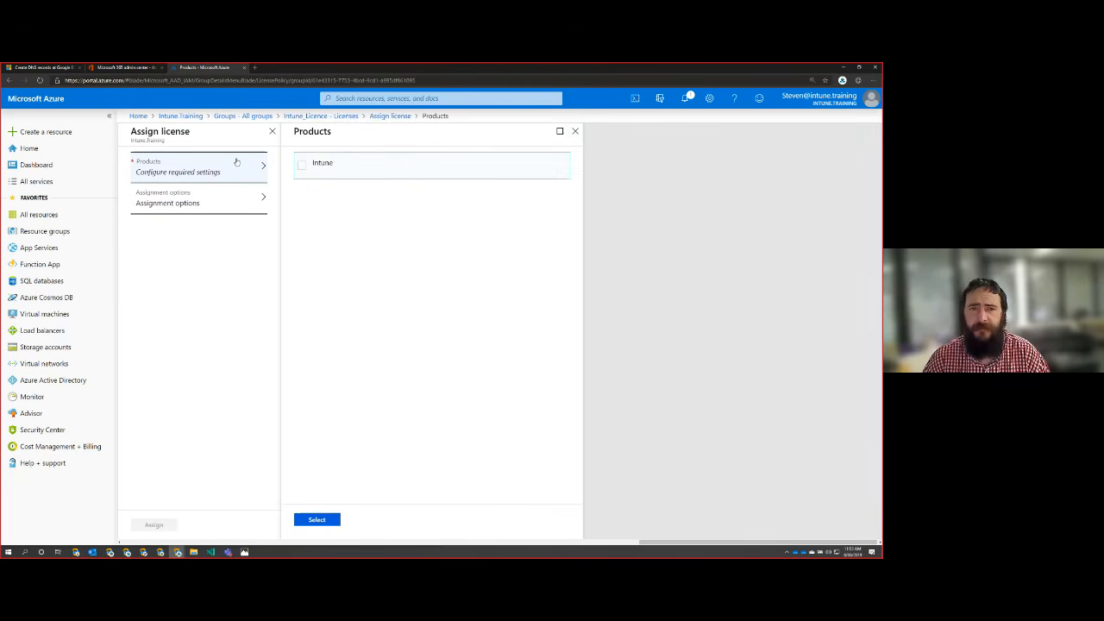
click(302, 168)
click(302, 166)
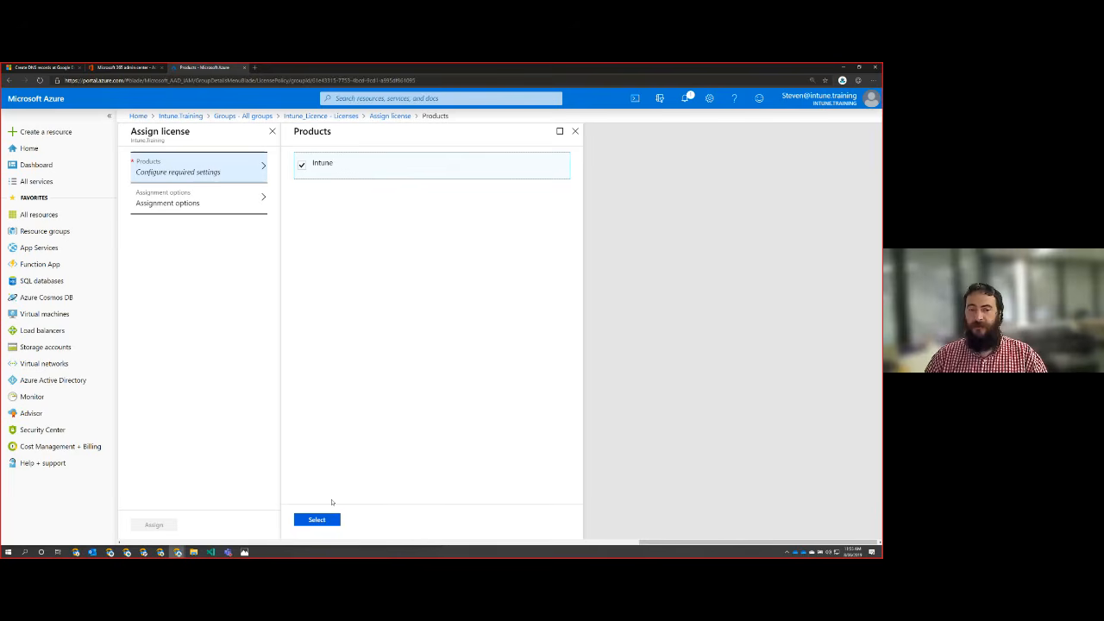
click(320, 519)
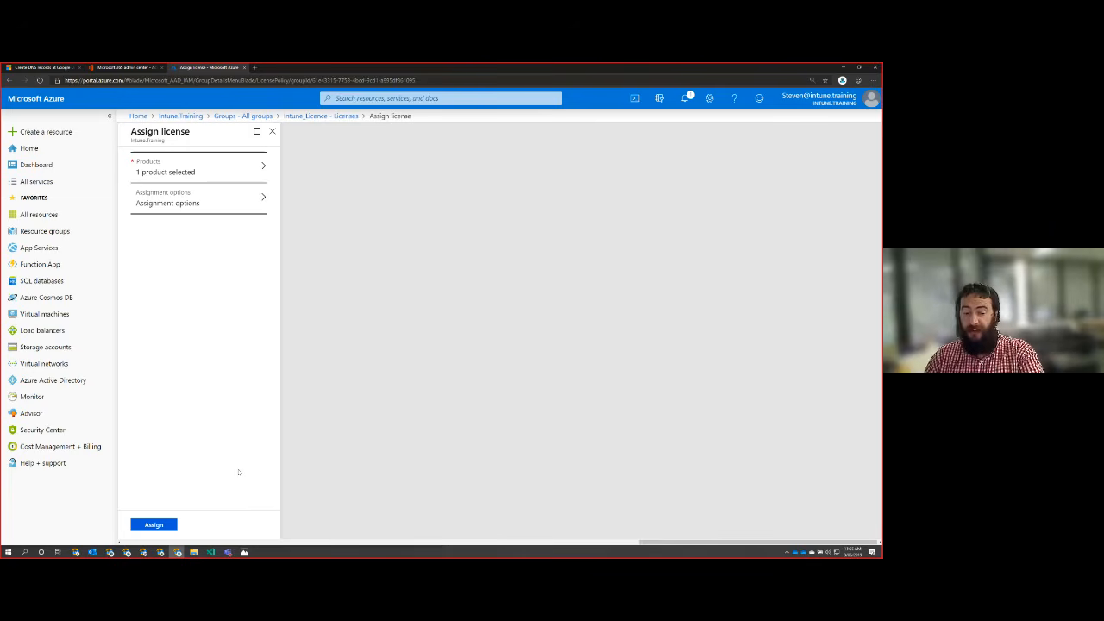
click(153, 524)
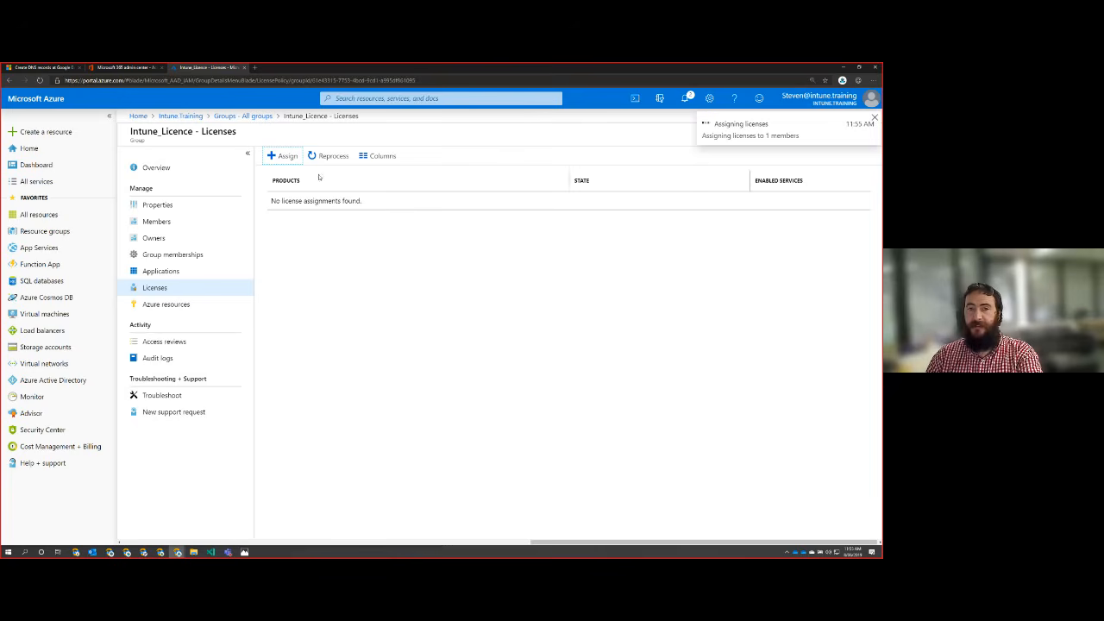
Step: Try to reprocess the licenses of the Intune_Licence group and dismiss the notification
click(329, 156)
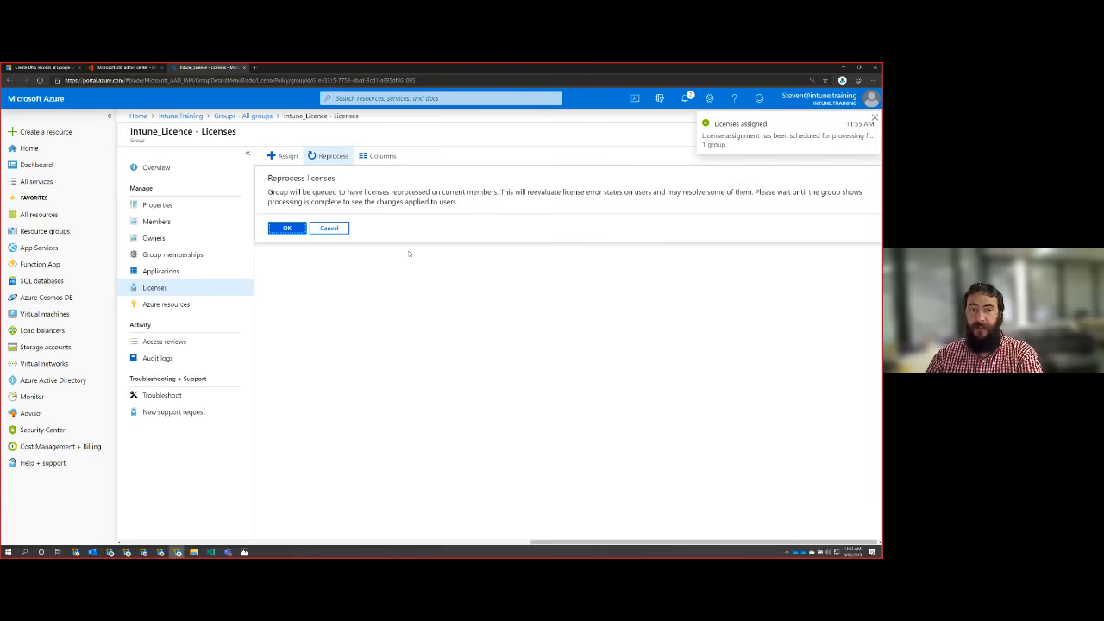
click(298, 230)
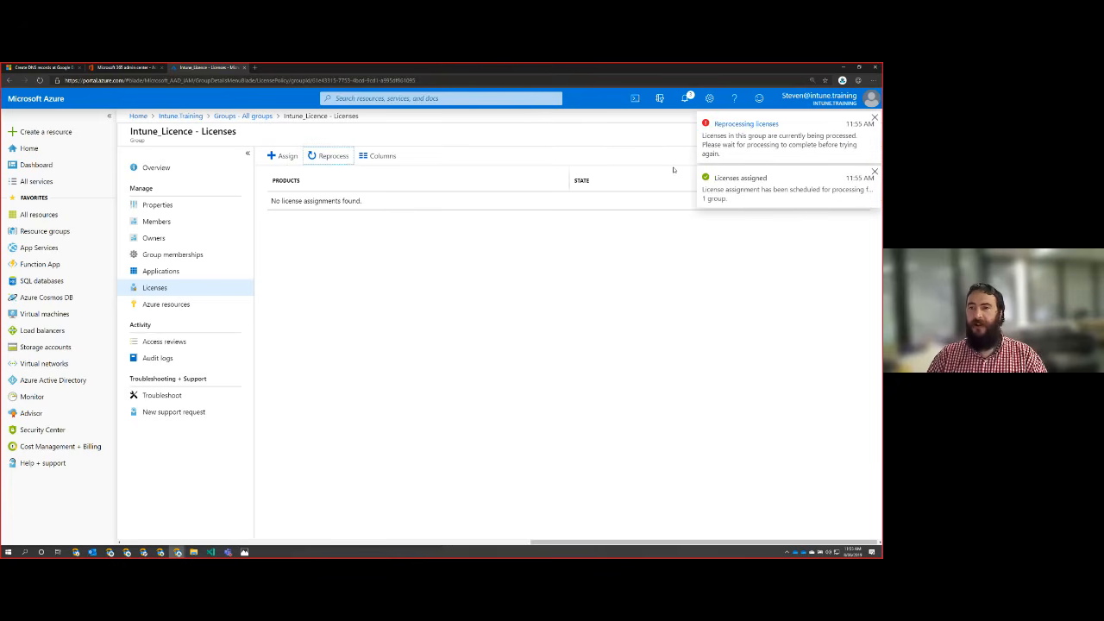
click(875, 119)
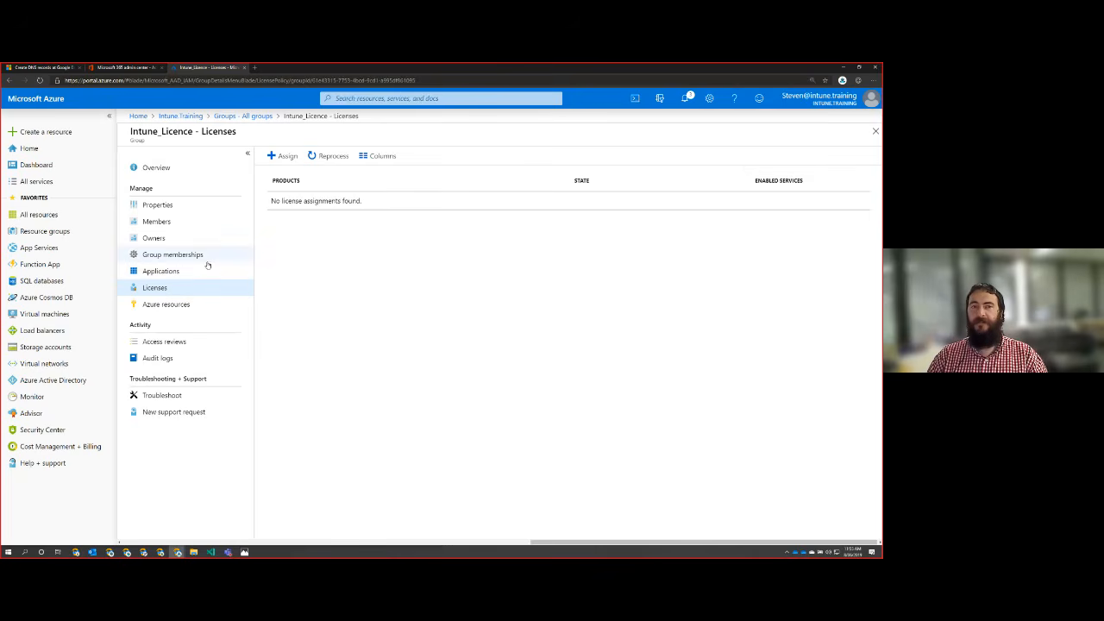
Step: Open the license assignments of the first user in the tenant's user list, then reprocess and refresh them
click(244, 115)
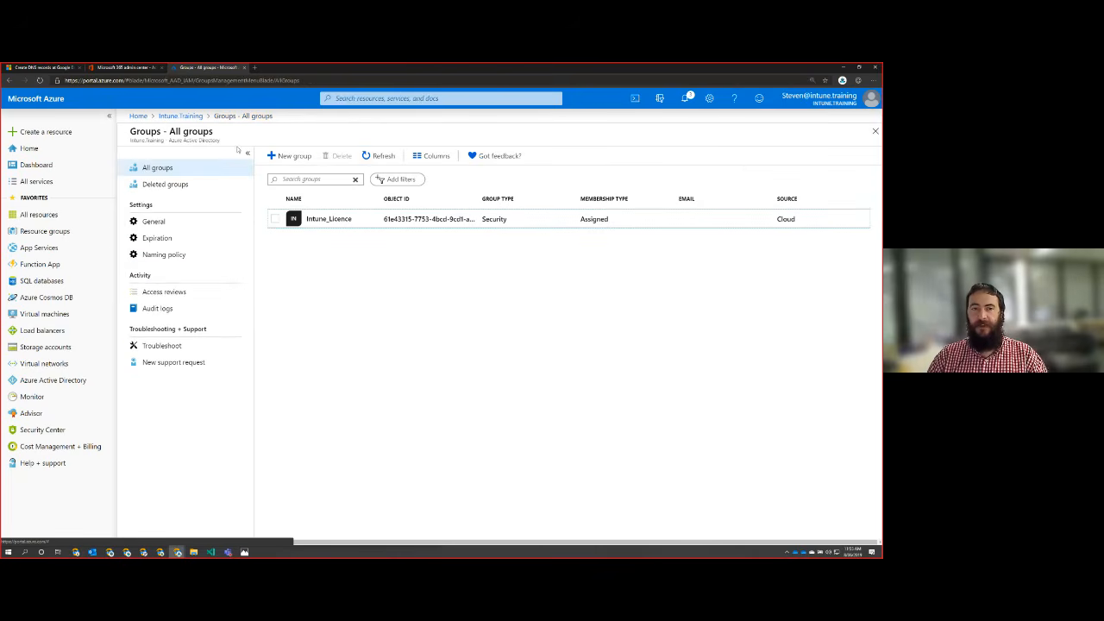
click(175, 116)
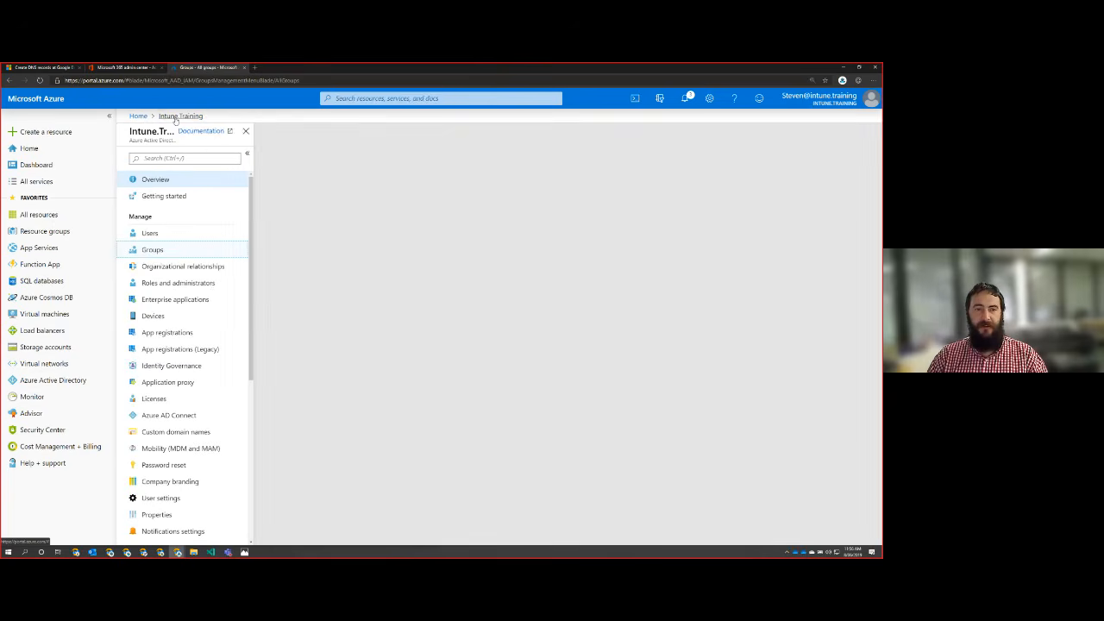
click(150, 234)
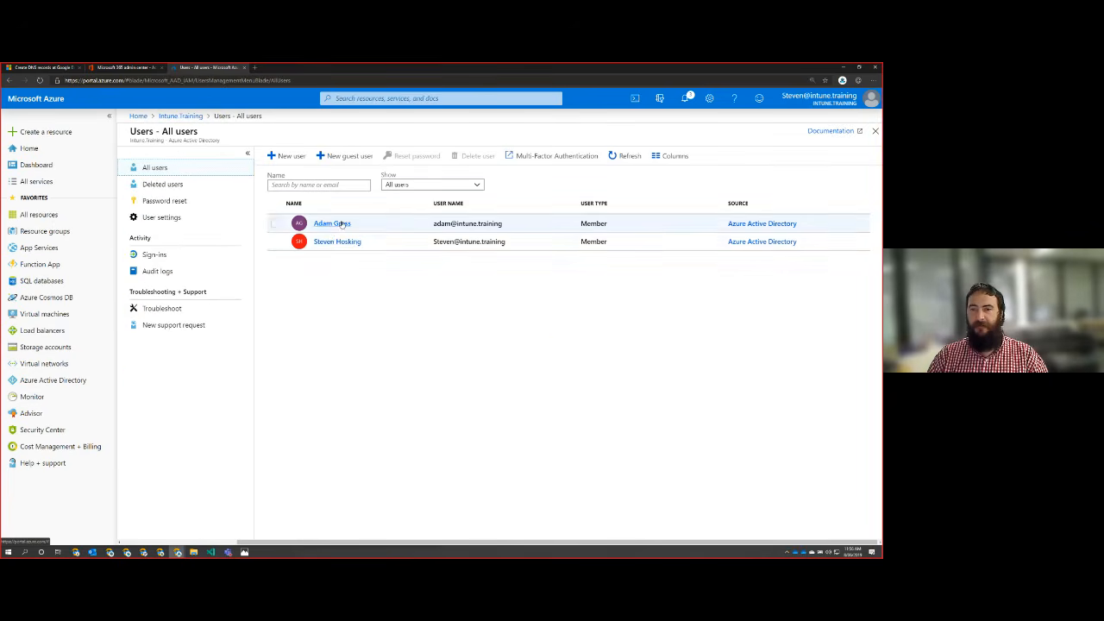
click(340, 224)
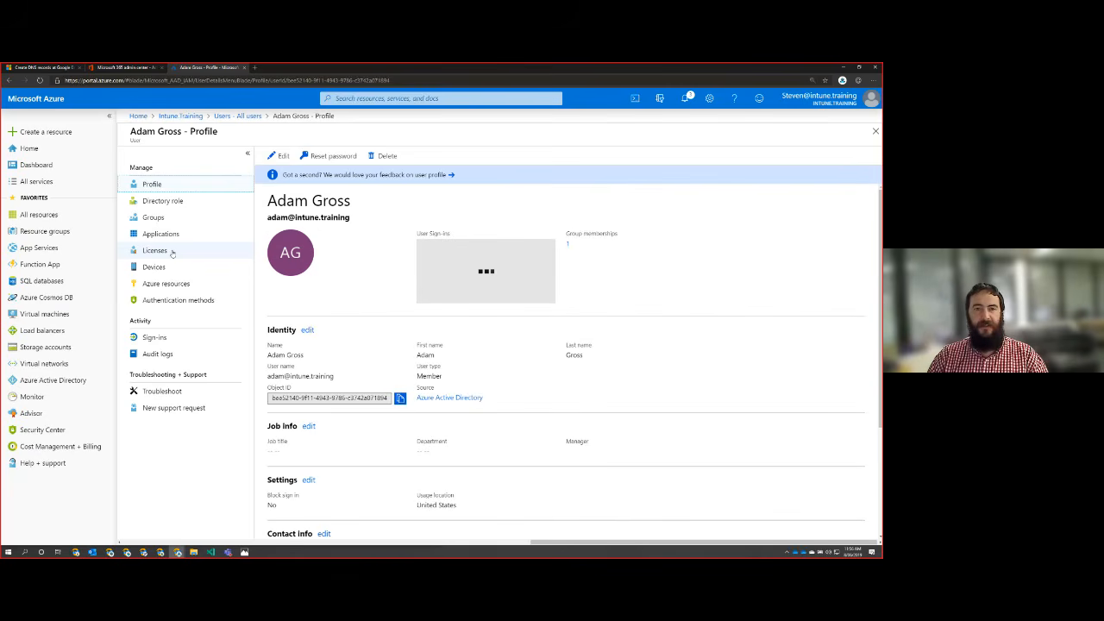
click(172, 252)
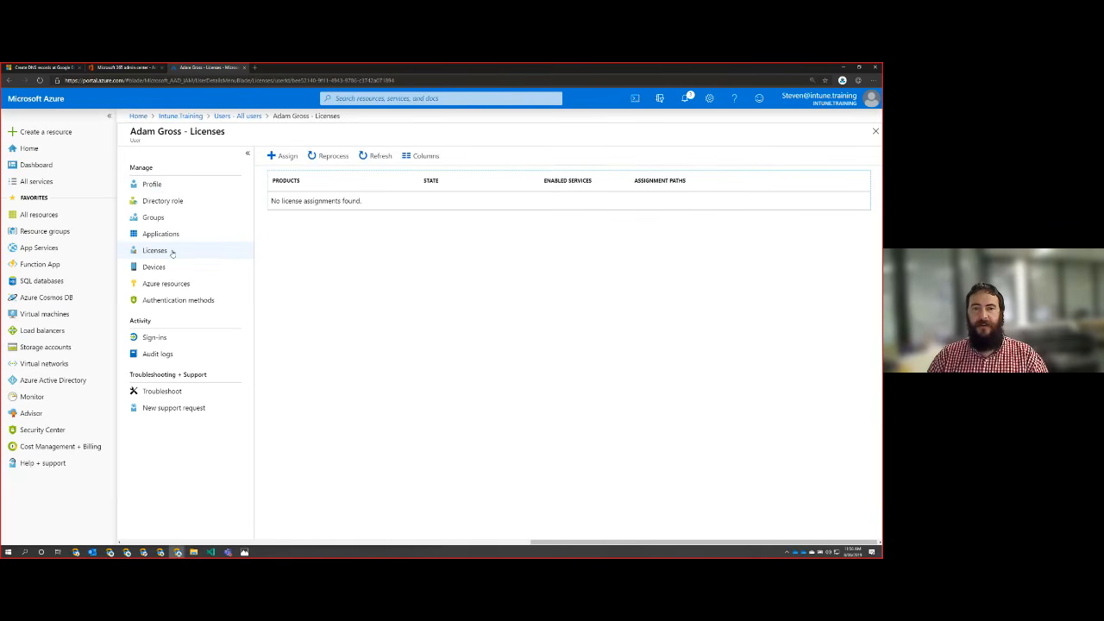
click(333, 156)
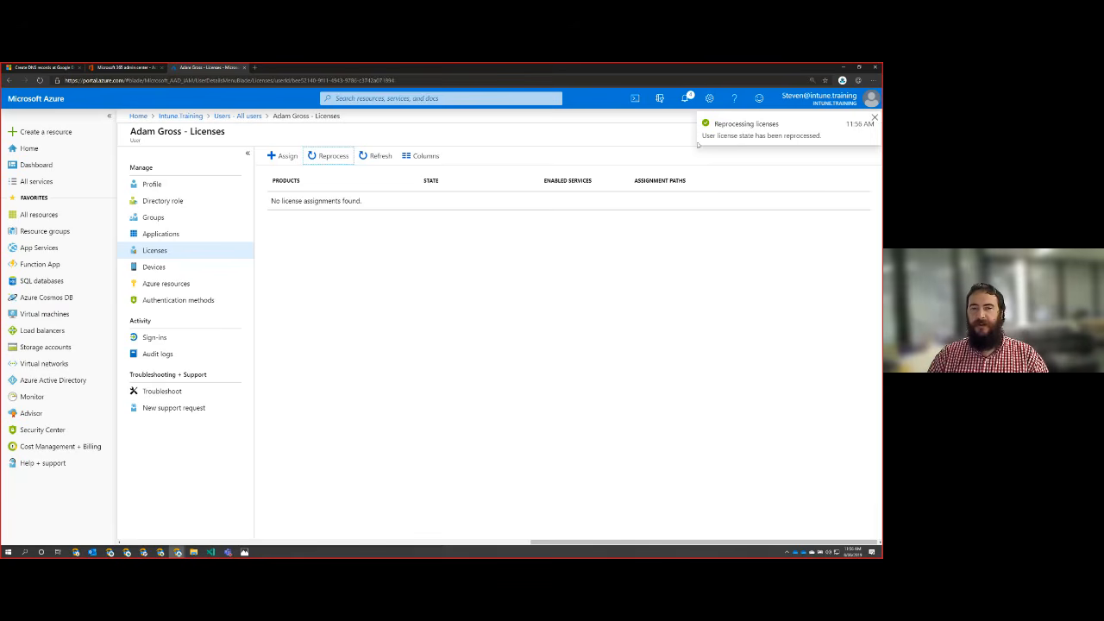
click(372, 156)
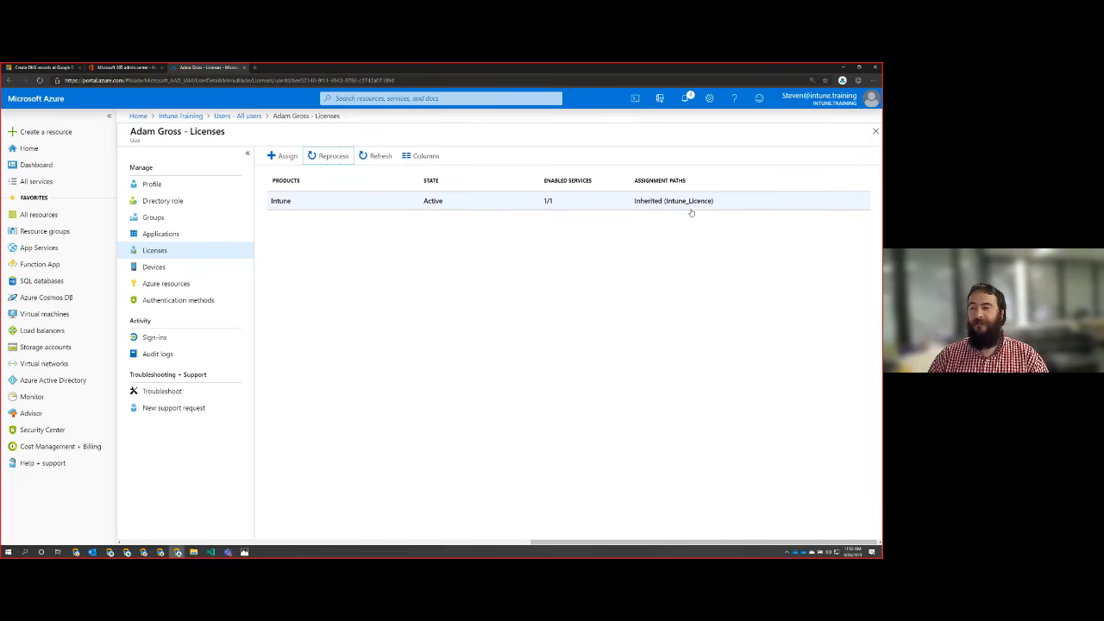
Step: Reprocess and refresh the second user's license assignments, then return to the Intune.Training directory overview
click(249, 115)
click(340, 242)
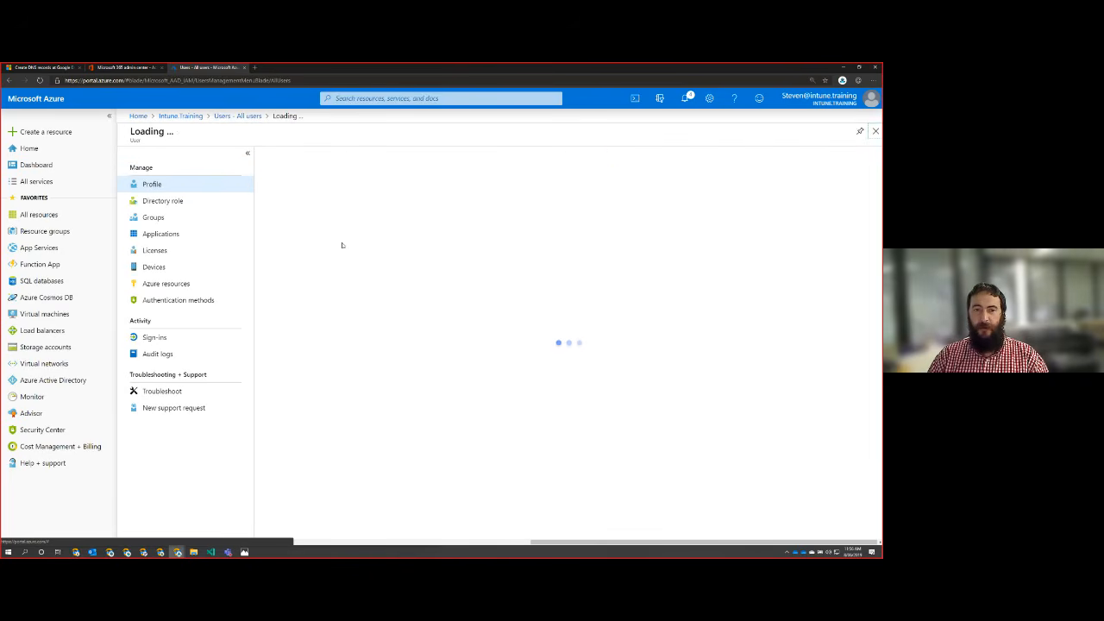
click(155, 250)
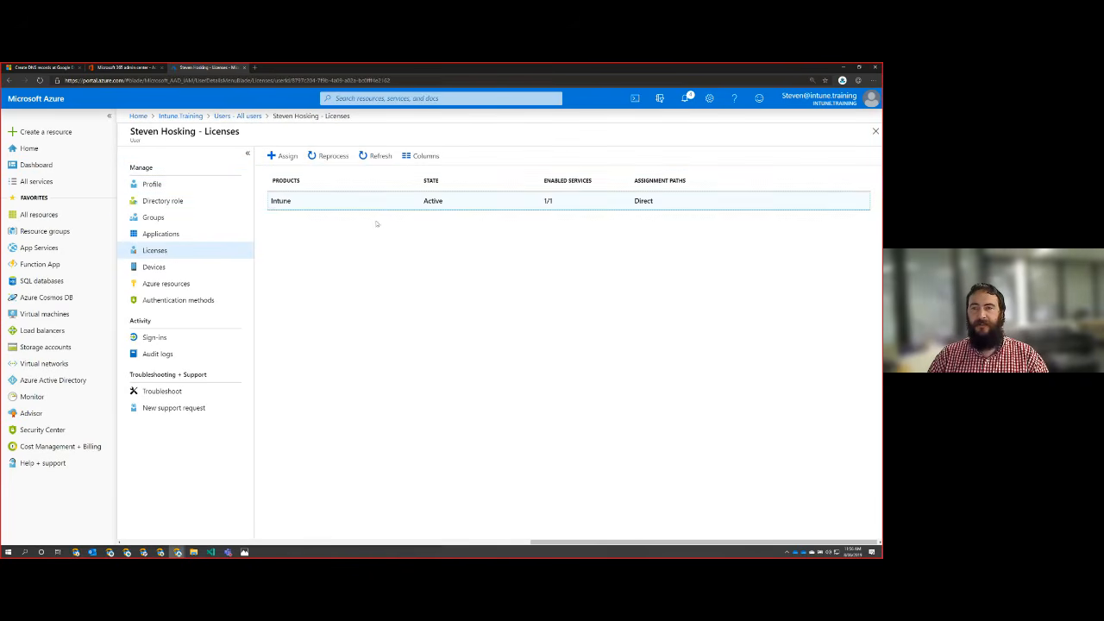
click(331, 157)
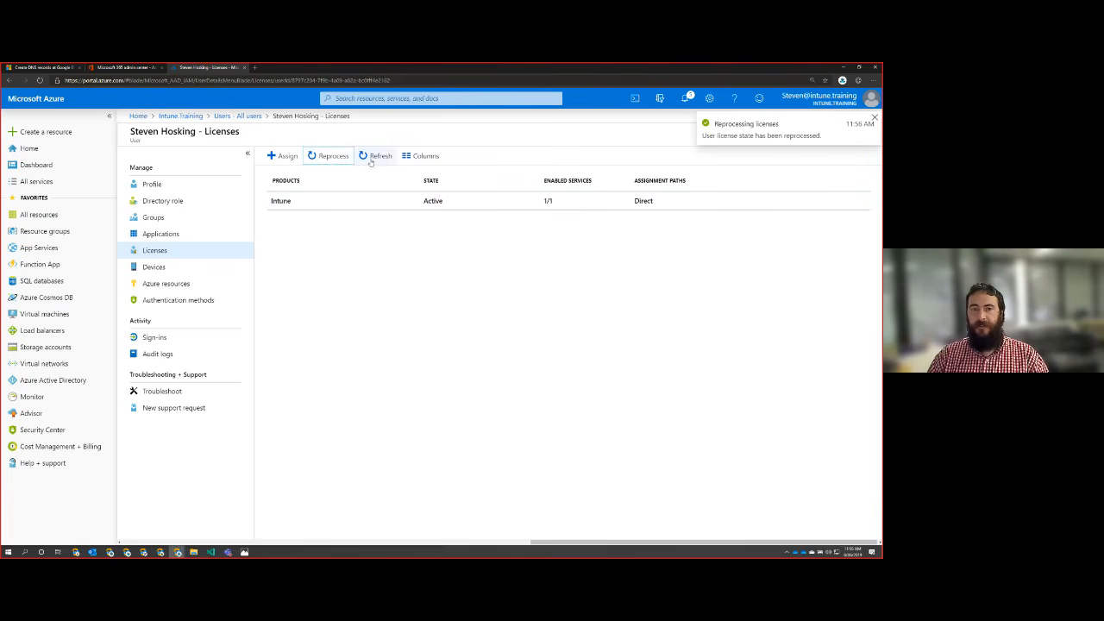
click(372, 157)
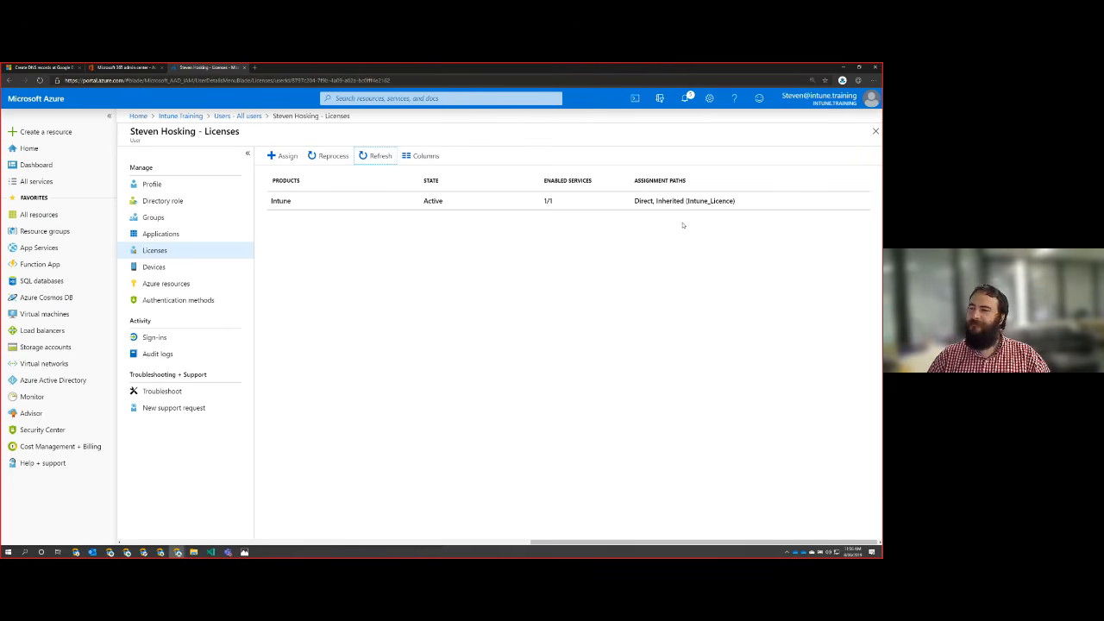
click(183, 116)
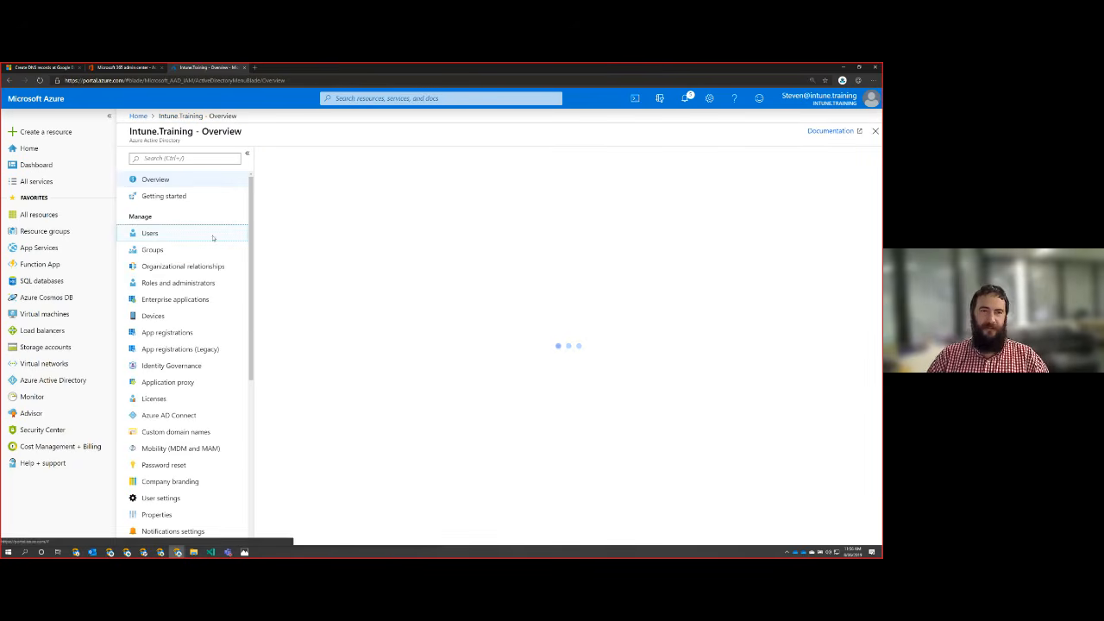
Step: Open the Intune product's licensed users from the directory's licenses, then open the license assignments of the user who has a direct assignment
click(154, 399)
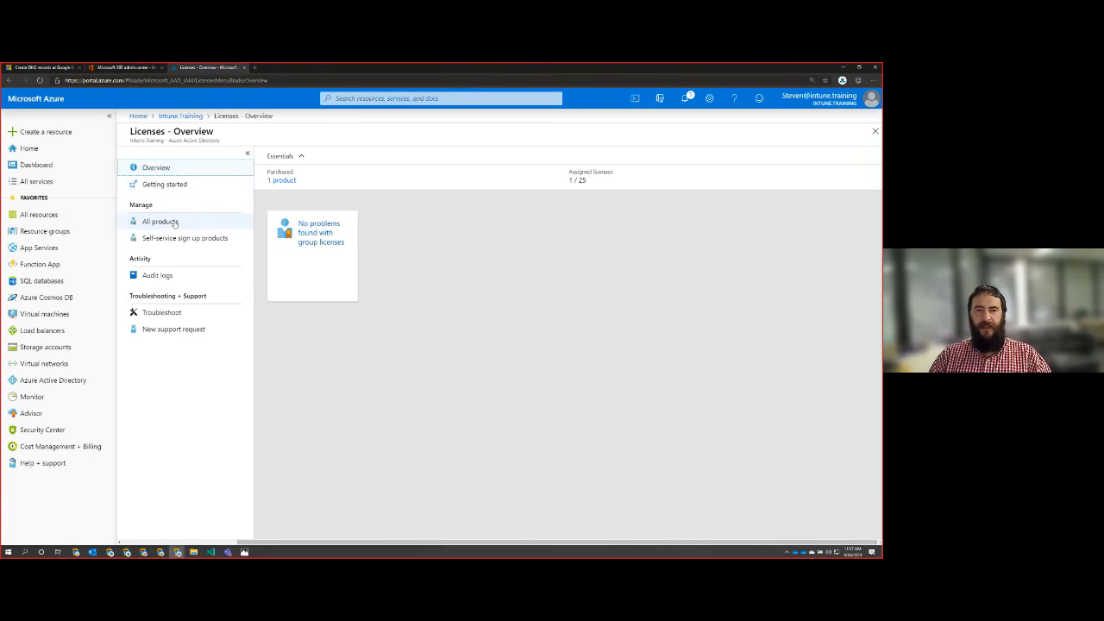
click(161, 222)
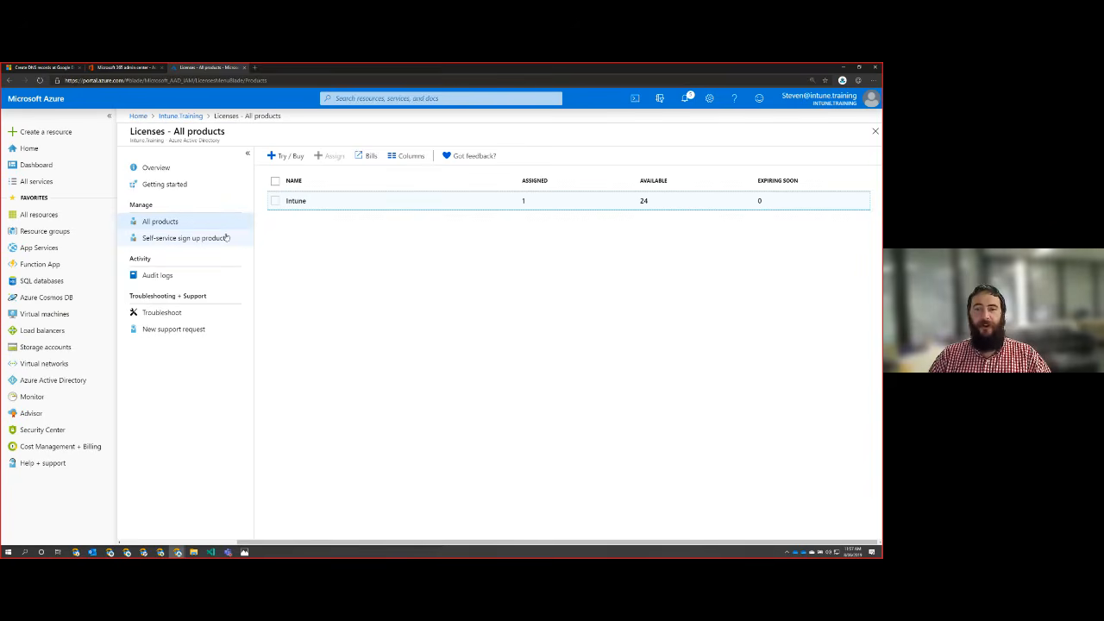
click(638, 201)
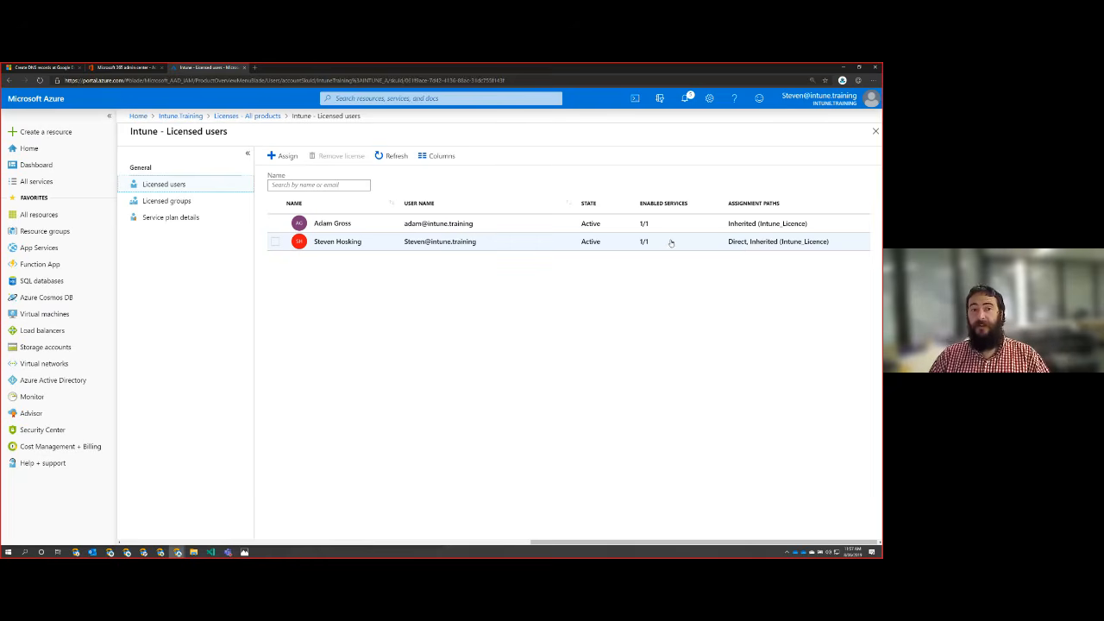
click(310, 243)
click(333, 246)
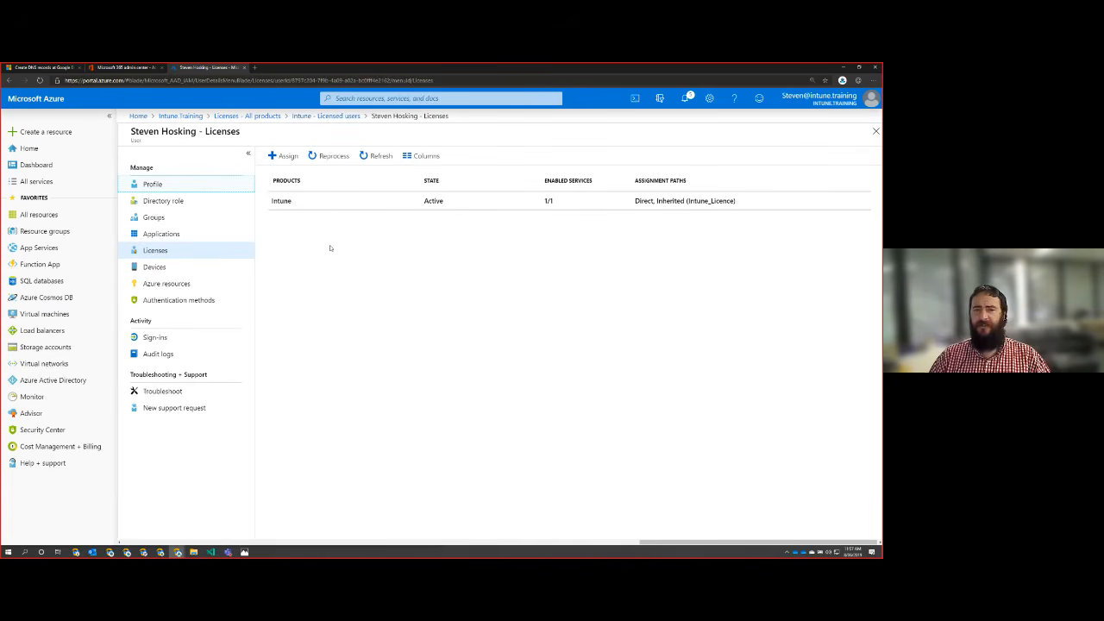
Step: Remove the user's direct Intune license assignment, confirm the removal, and check the remaining assignment path
click(281, 200)
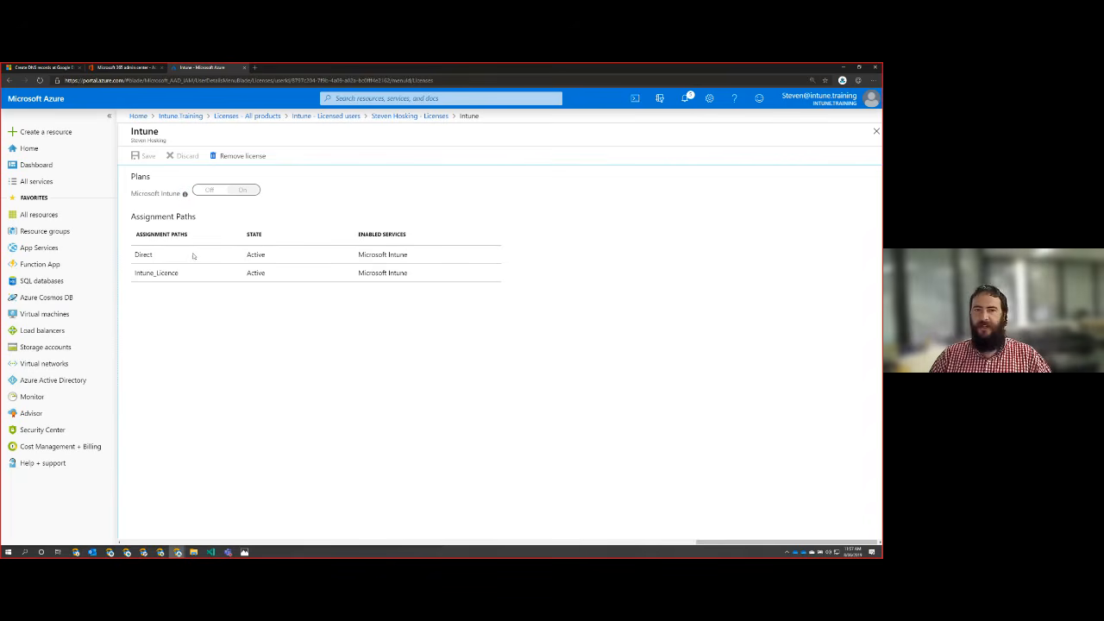
click(248, 156)
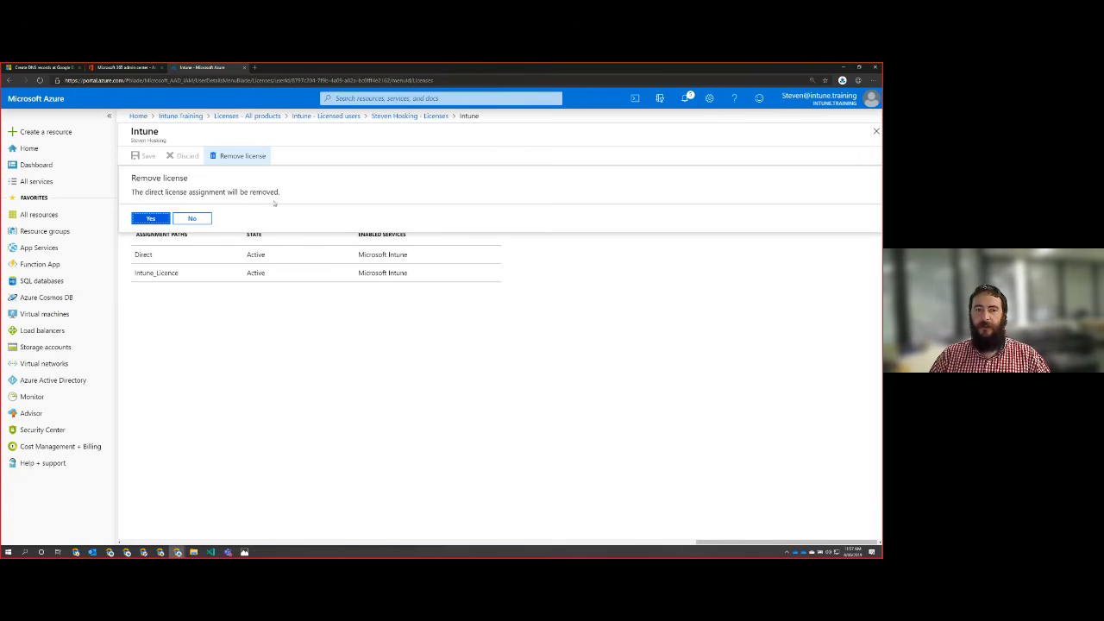
click(151, 220)
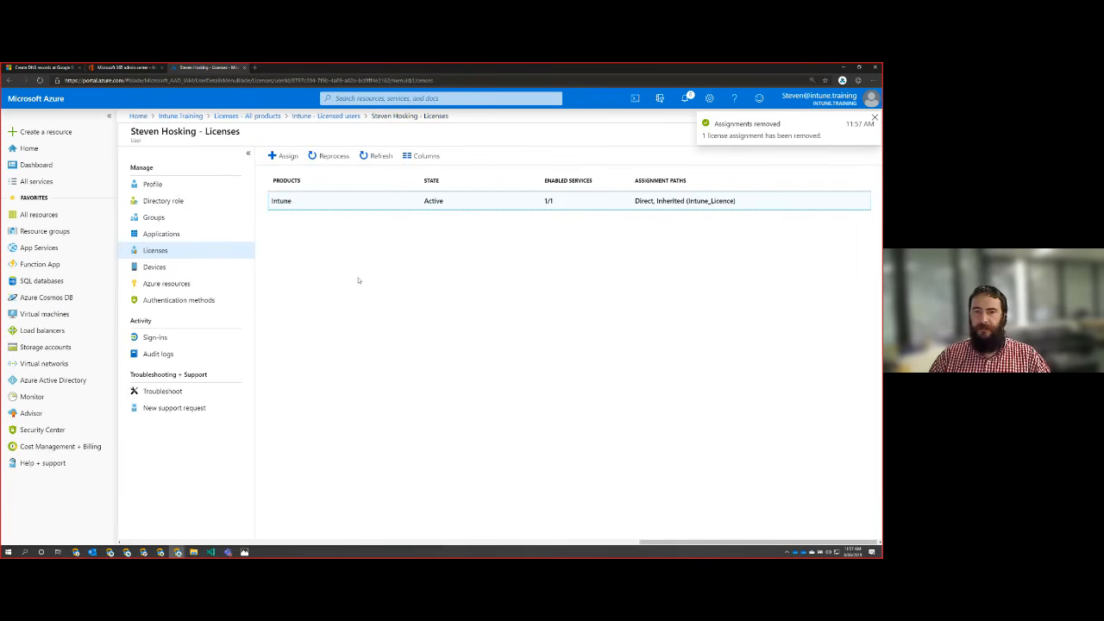
click(332, 157)
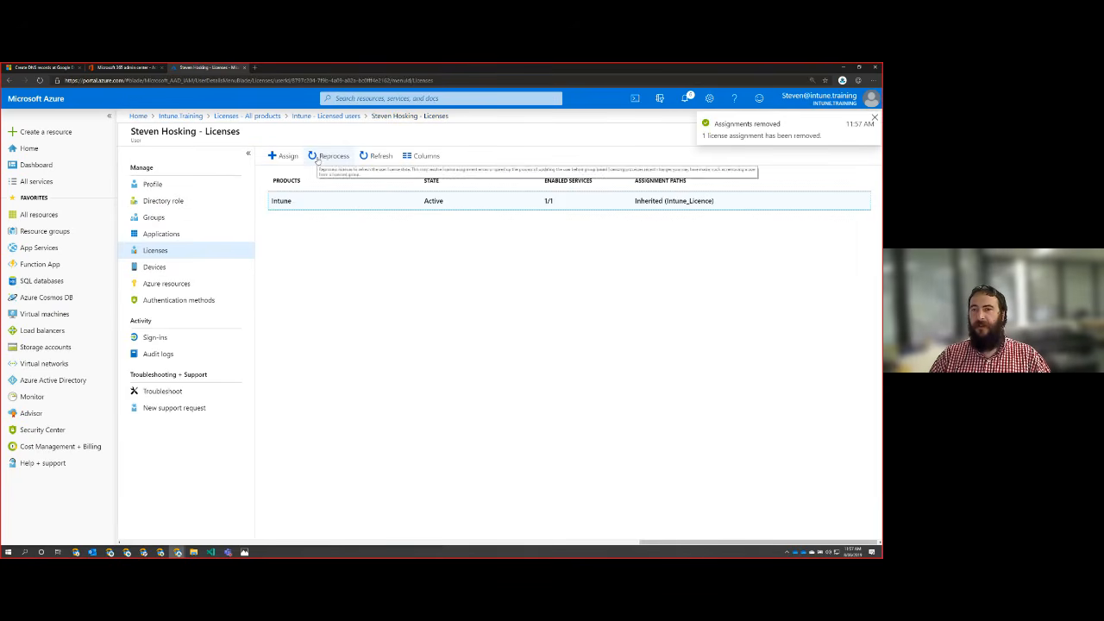
drag(747, 202, 598, 207)
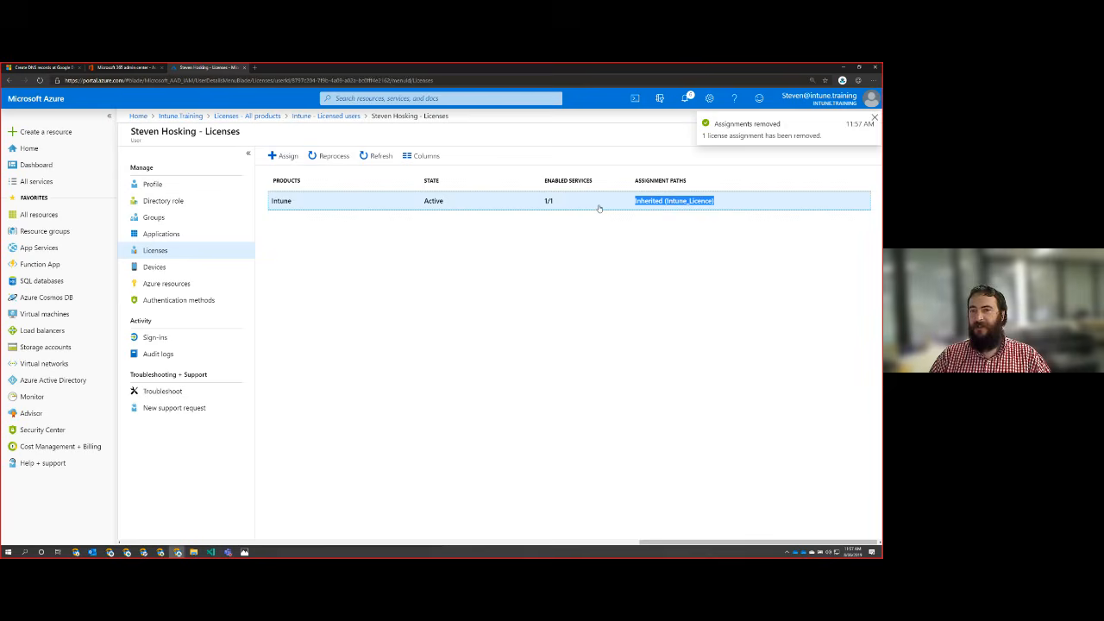
click(657, 275)
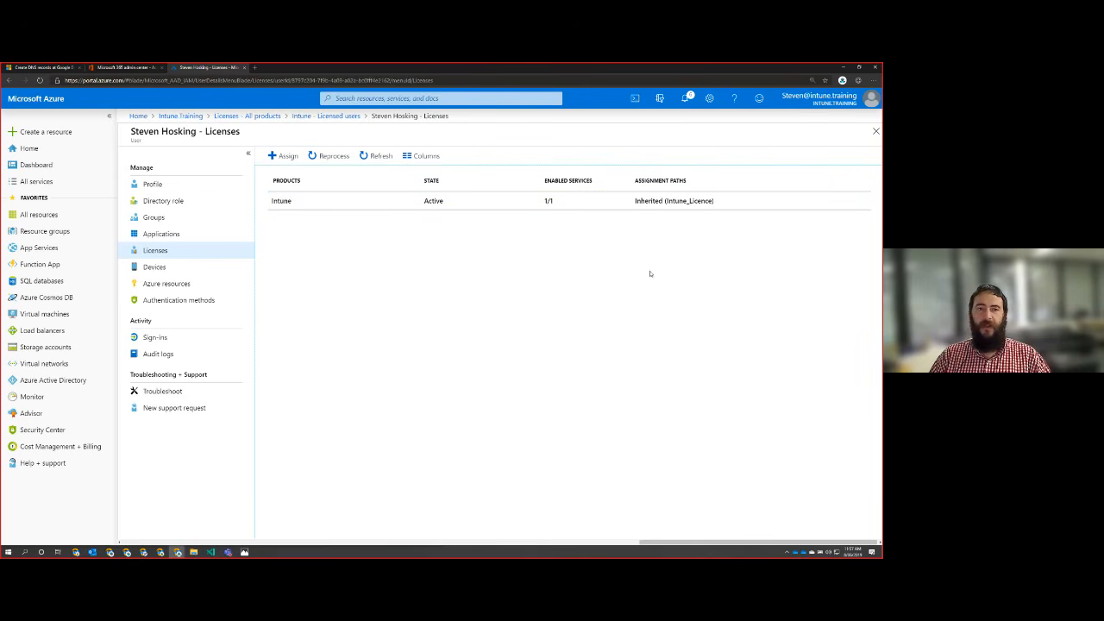
Step: Return to the Intune.Training directory and open the configuration of its company branding
click(181, 115)
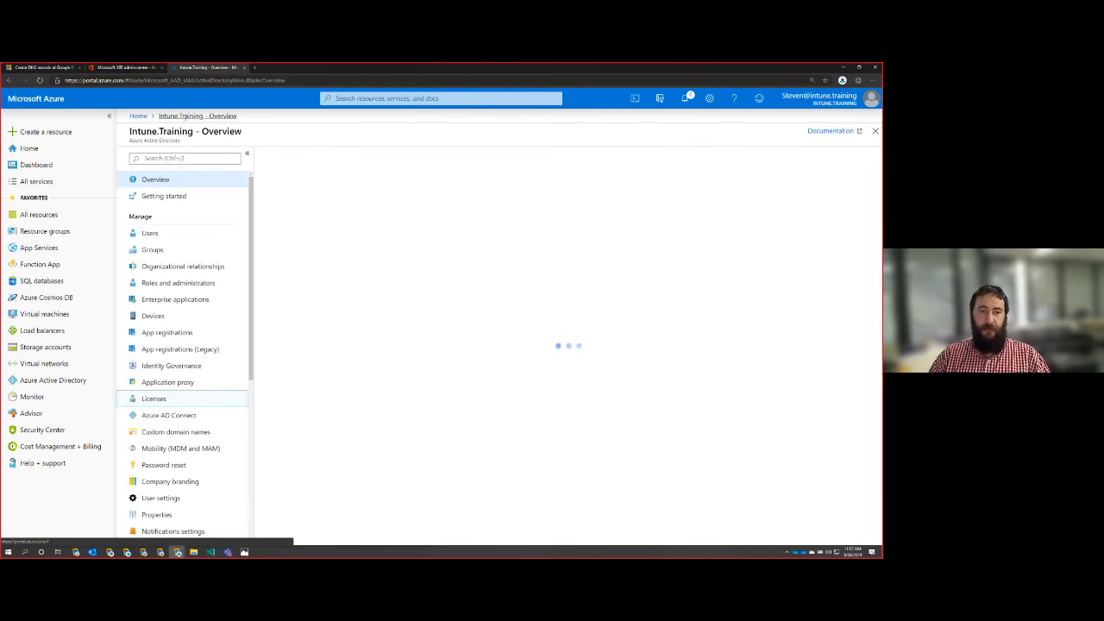
scroll(194, 388, down, 2)
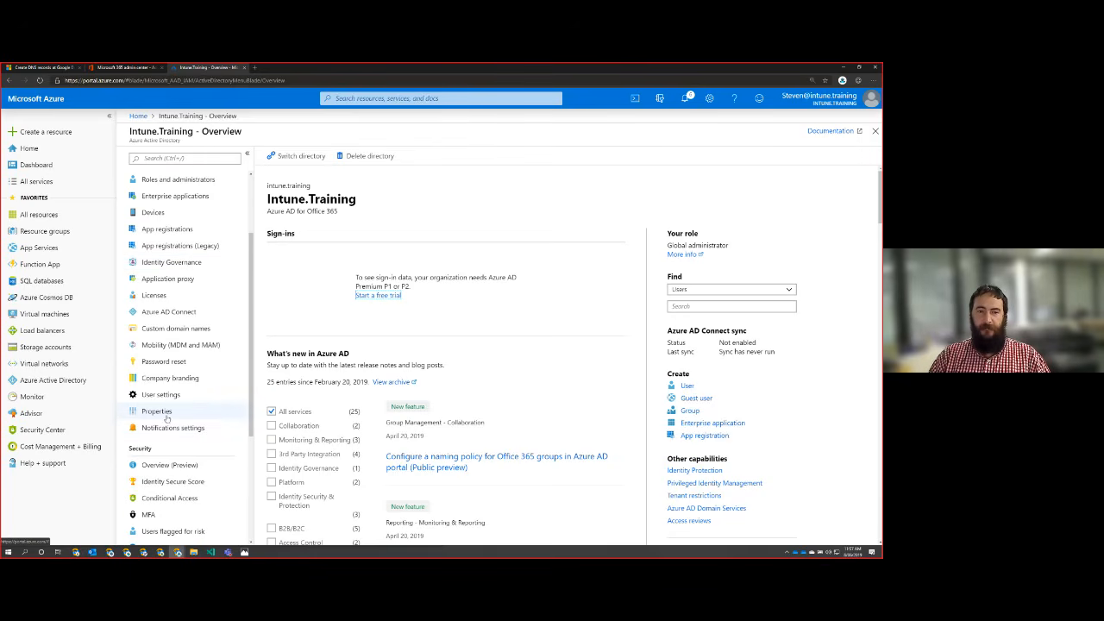
click(181, 380)
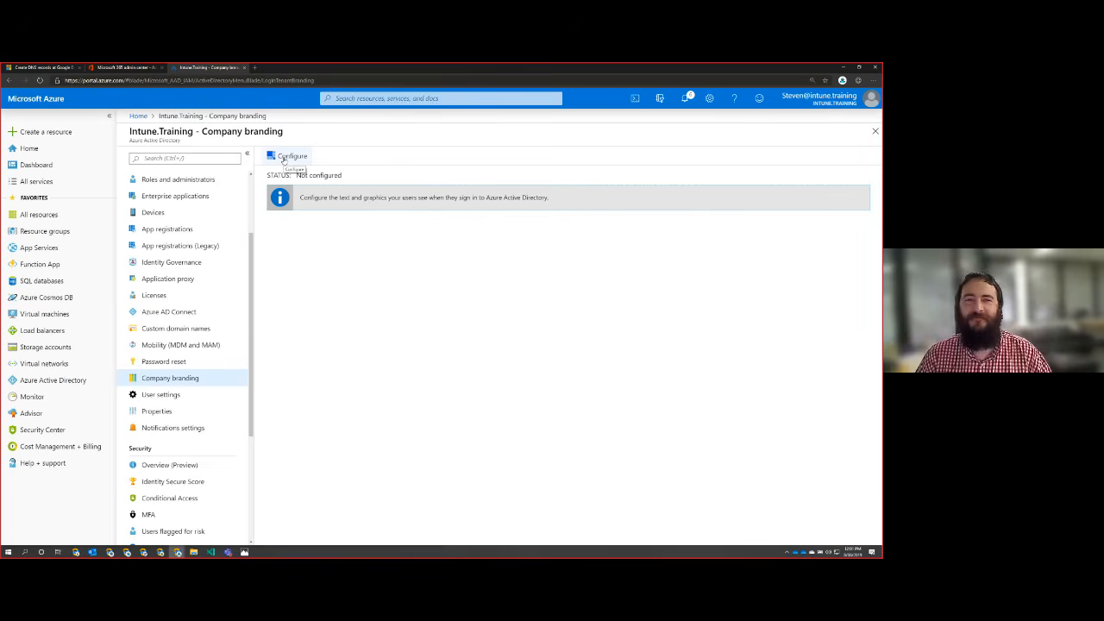
click(284, 159)
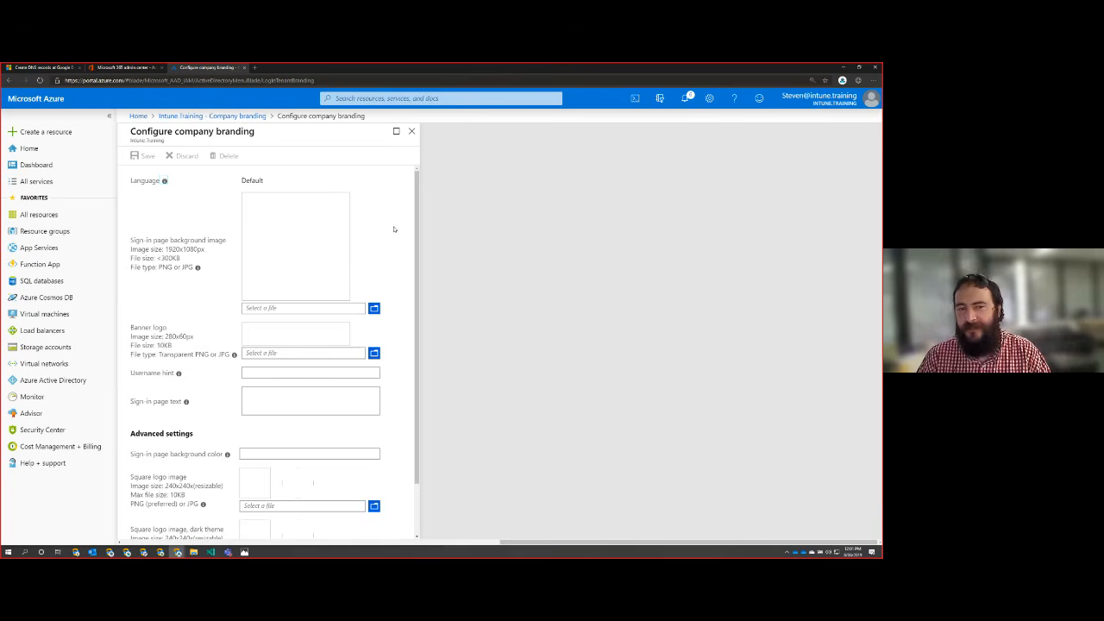
Step: Try to use Intune.Training.banner.white.png from the IntuneTrainingCollateral pictures folder as the banner logo
scroll(385, 230, down, 2)
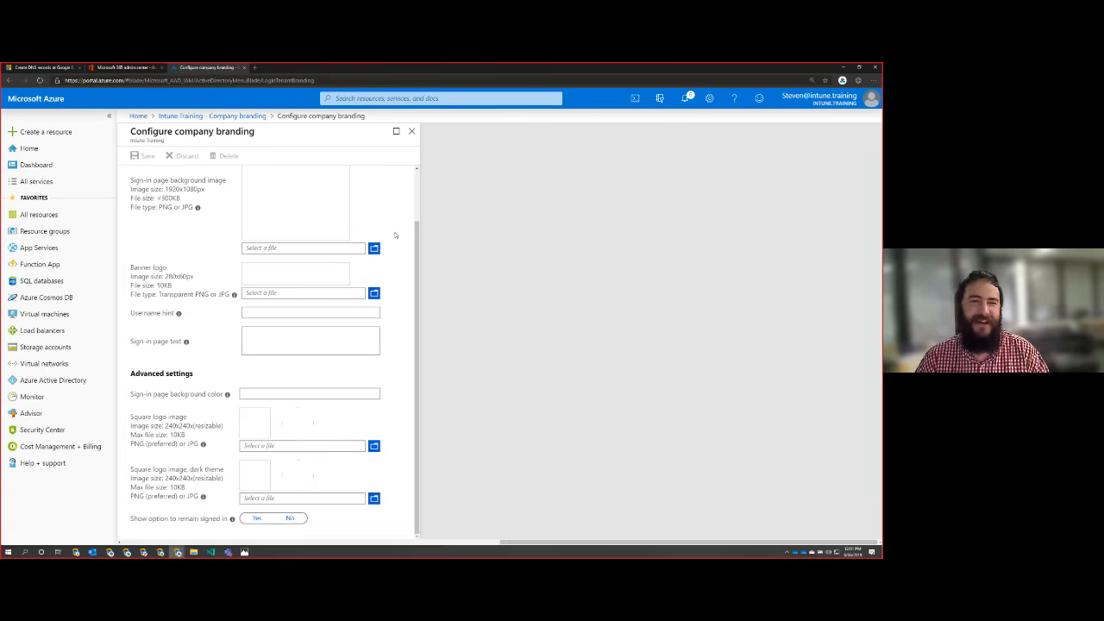
click(373, 294)
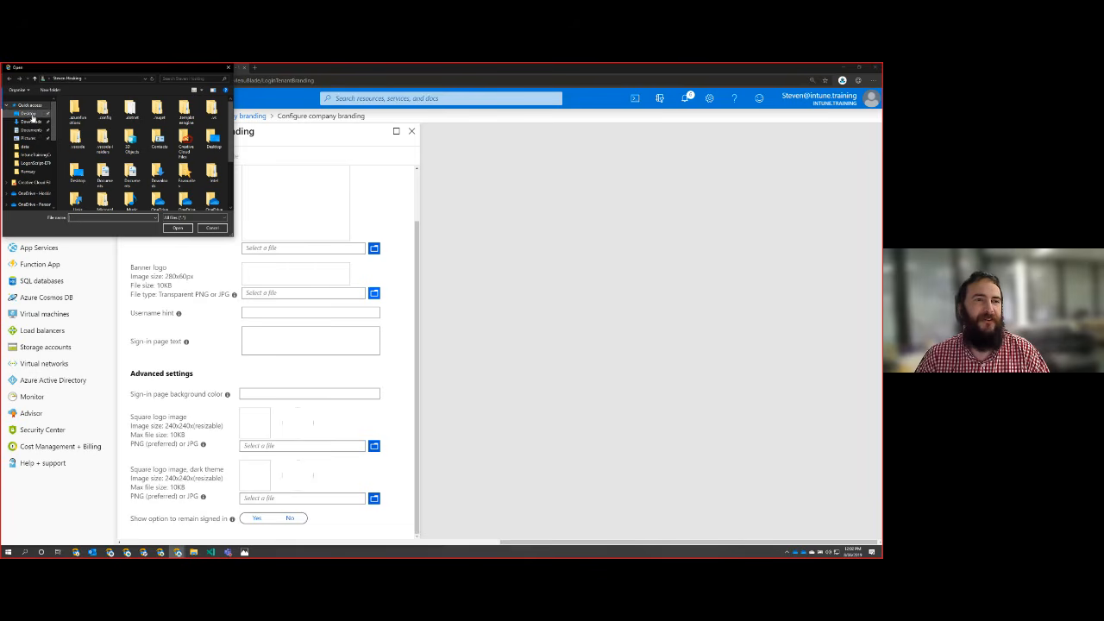
click(30, 137)
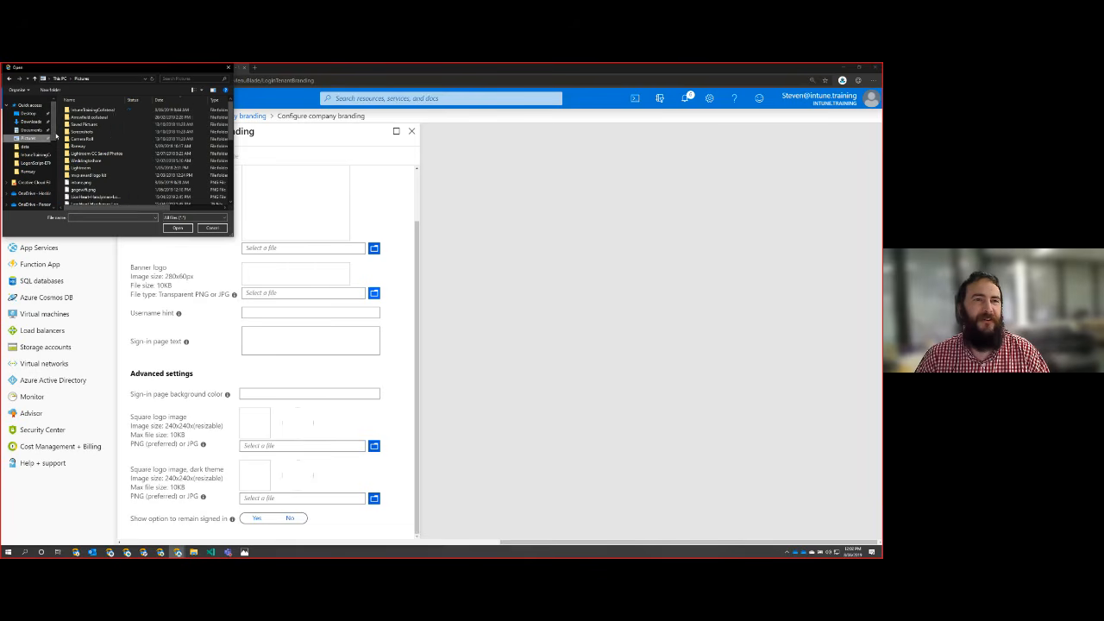
double_click(93, 109)
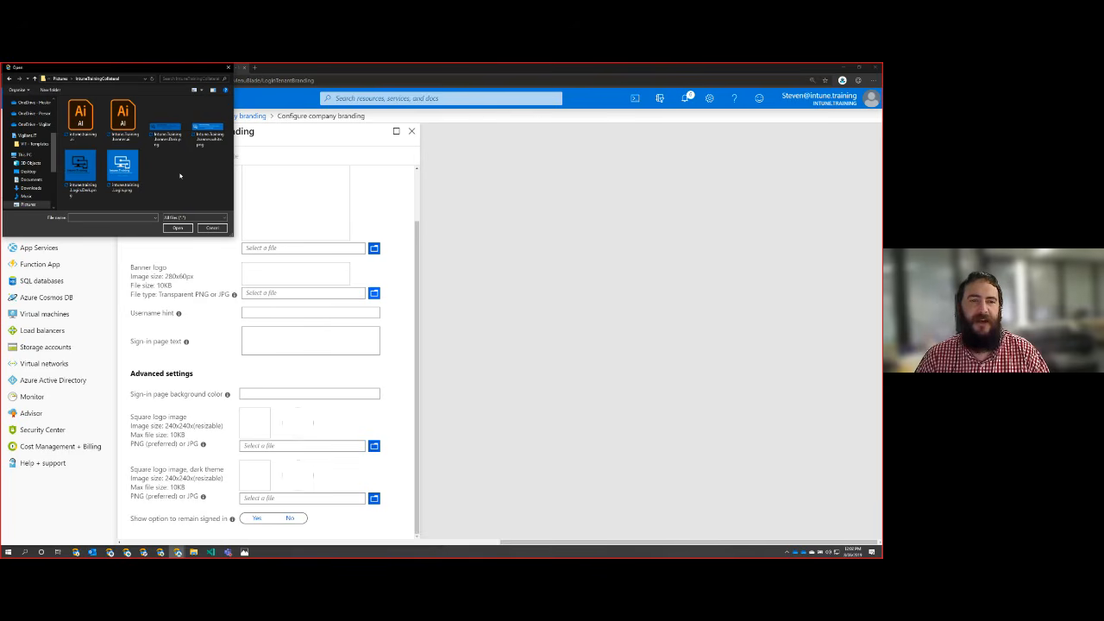
click(207, 128)
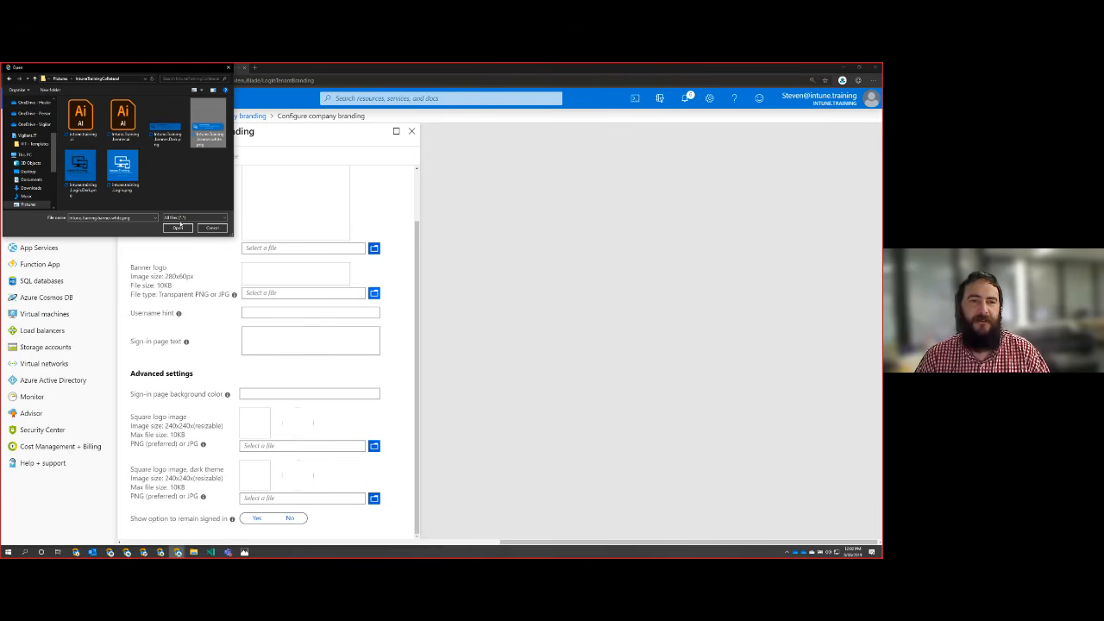
click(179, 228)
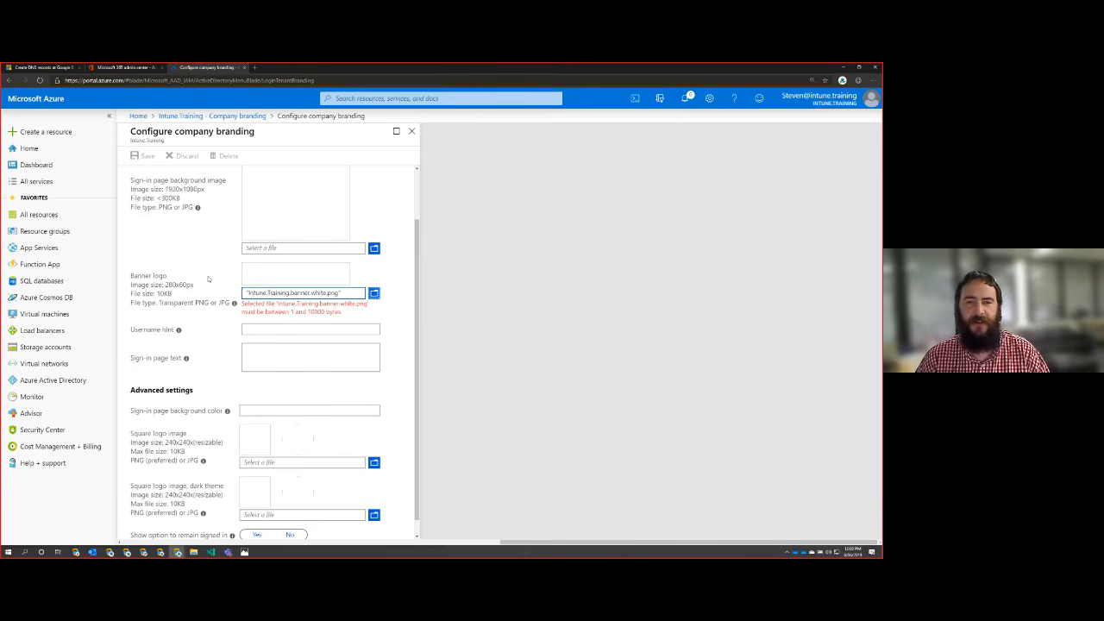
Step: Try to replace the banner logo with Intune.Training.banner.Dark.png
scroll(233, 345, down, 1)
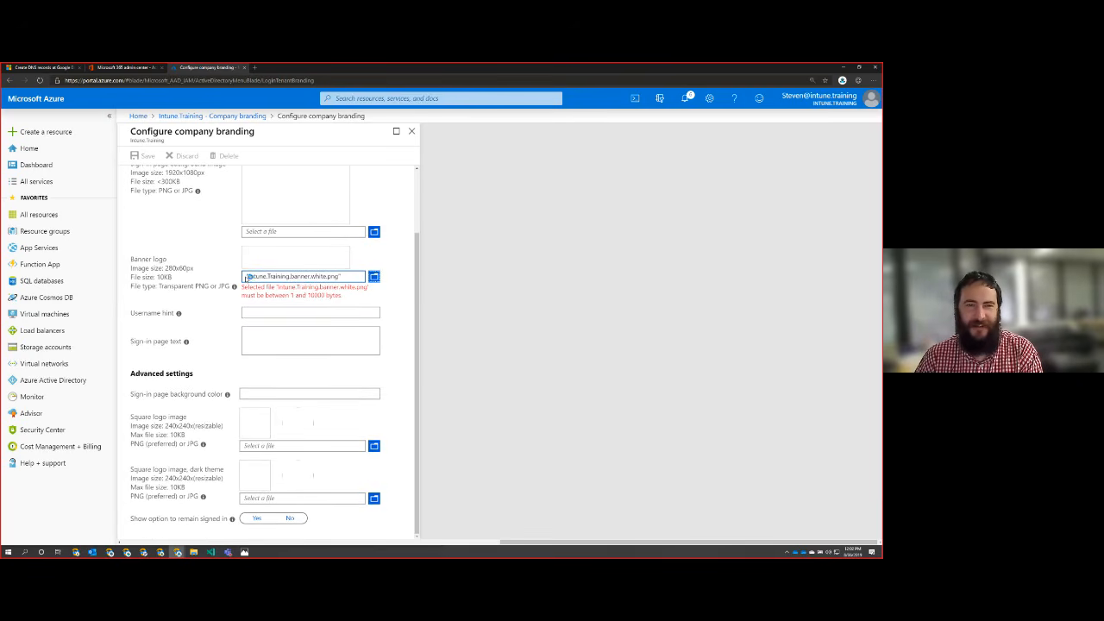
click(374, 276)
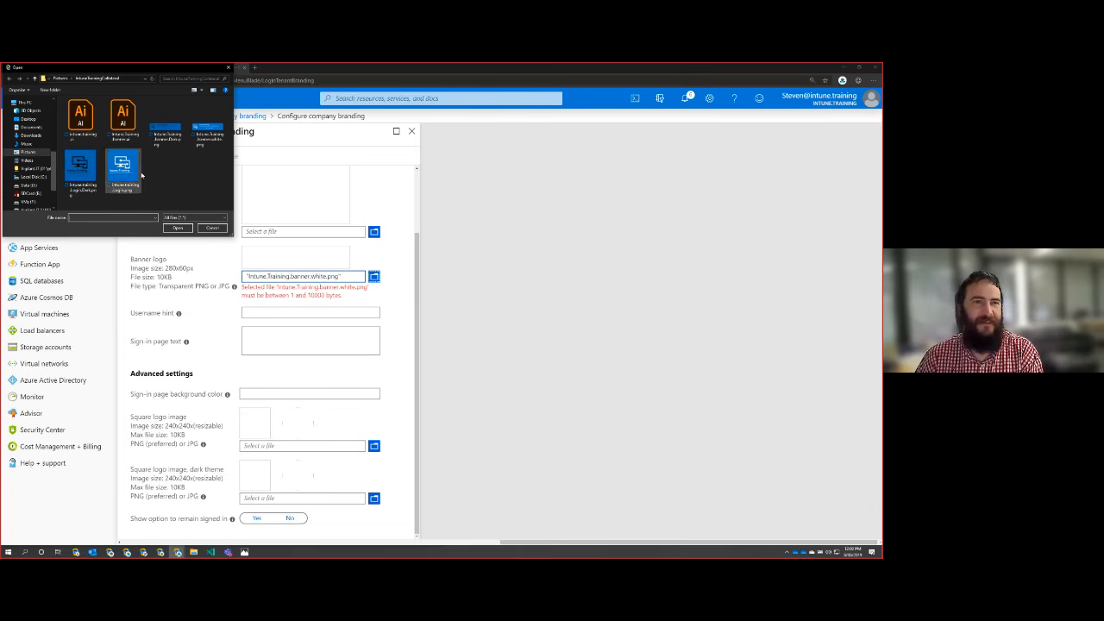
click(157, 144)
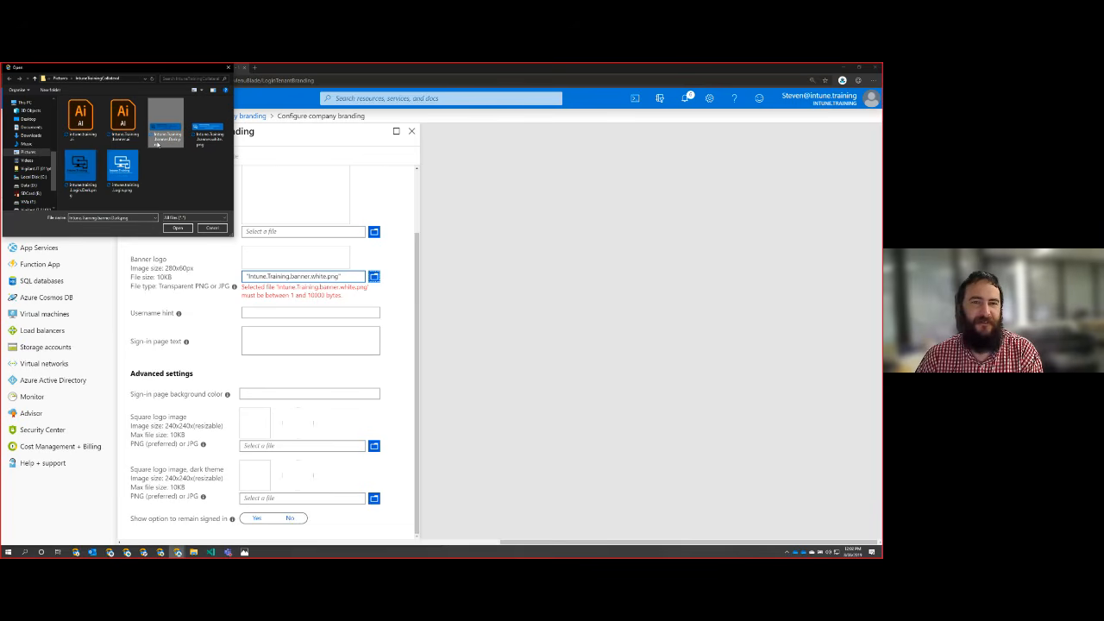
click(178, 228)
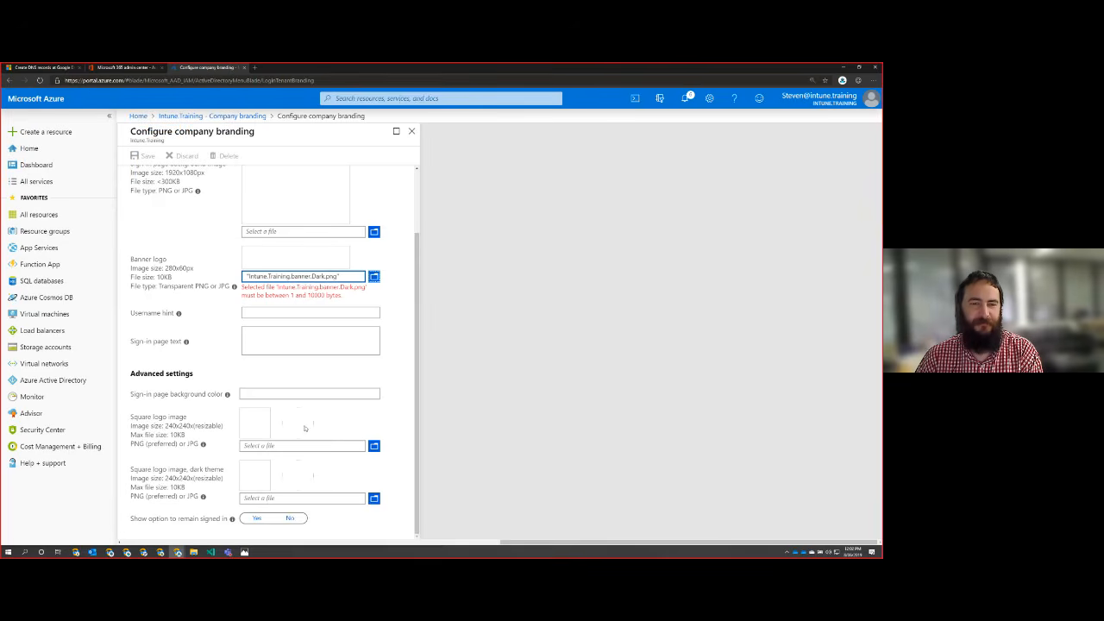
Step: Try to use intune.training.Login.png as the square logo image, then close the company branding configuration without saving
click(374, 447)
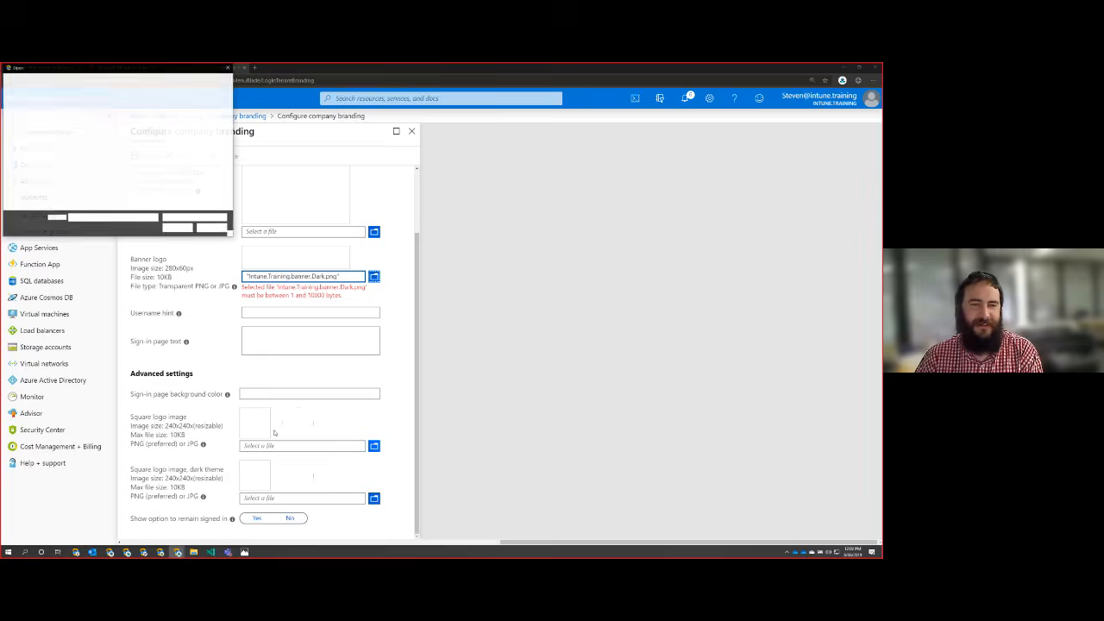
click(80, 169)
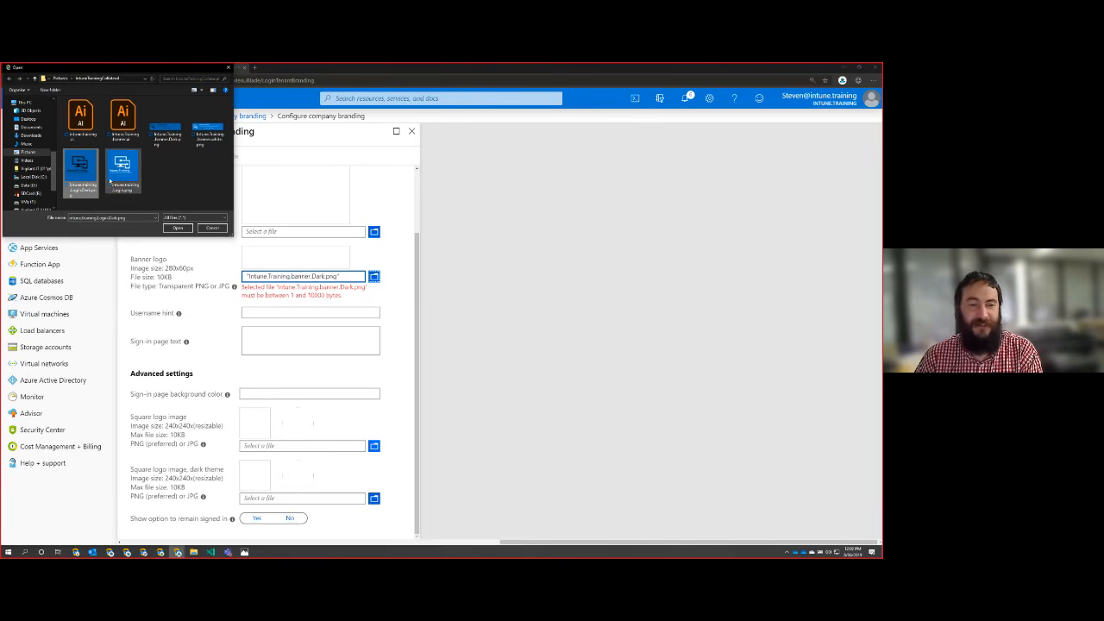
click(127, 175)
click(180, 228)
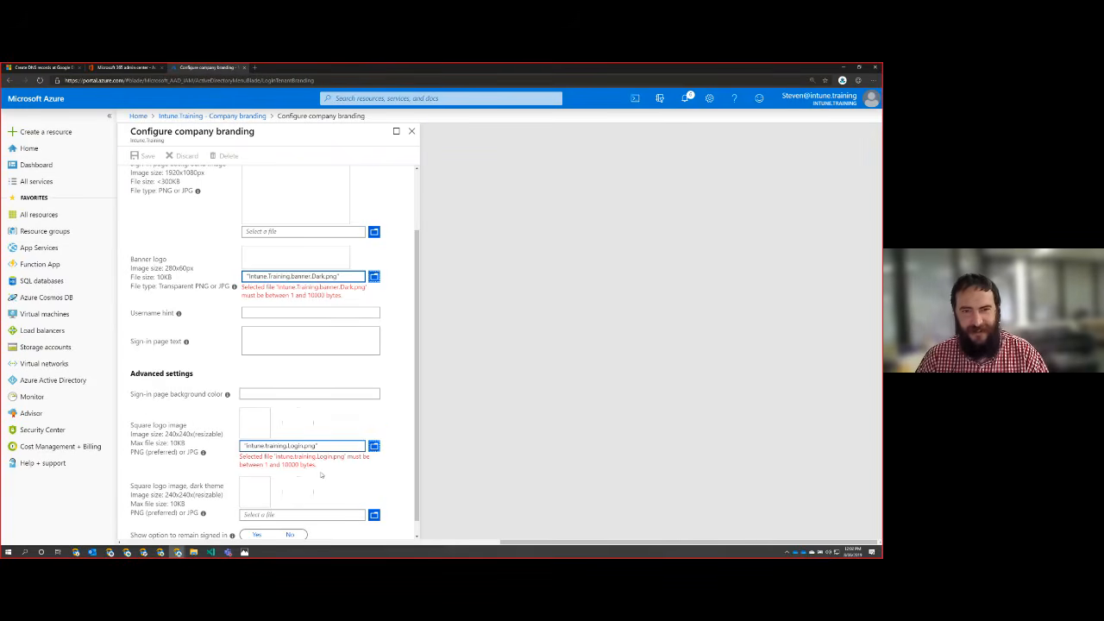
scroll(324, 474, down, 1)
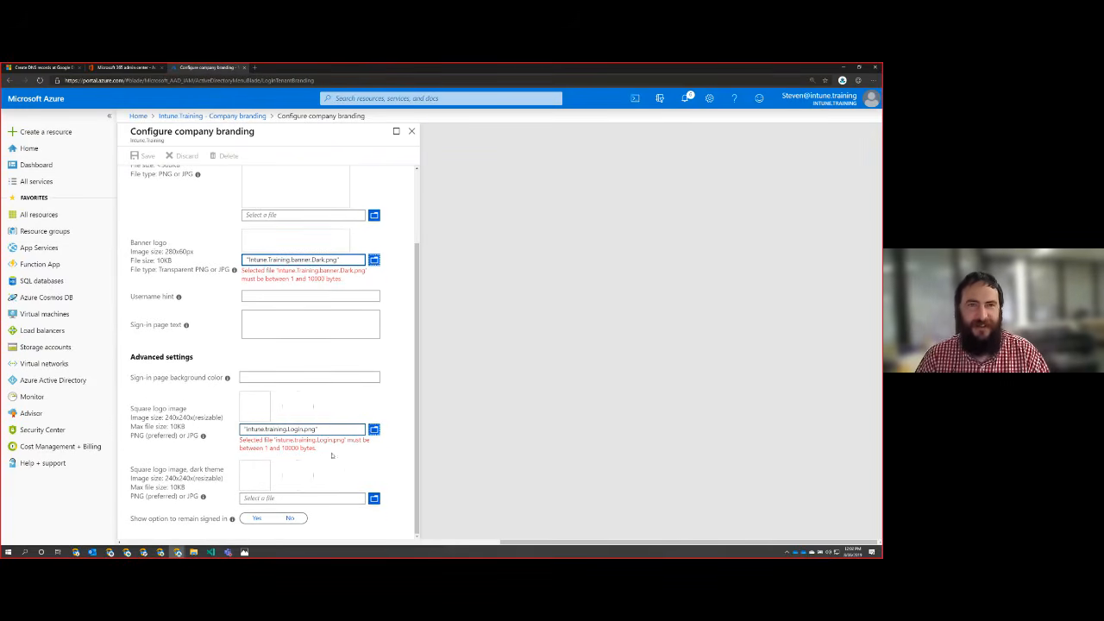
click(411, 131)
Step: Switch to Adobe Photoshop CC 2019 and open the recent image intune.training.Login.png
text(pho)
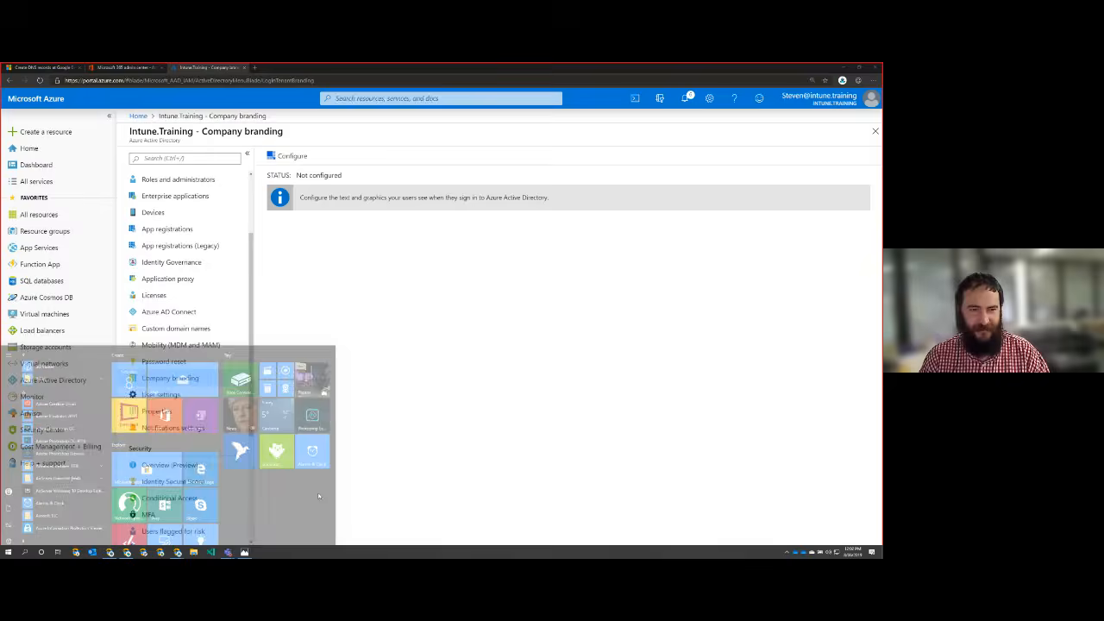
key(Down)
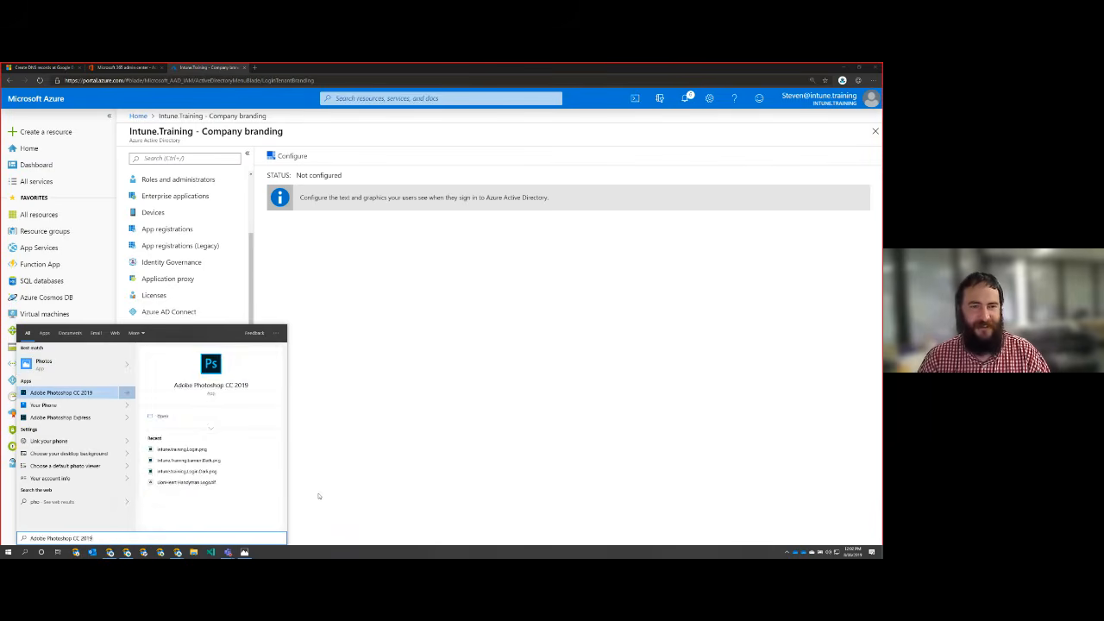
key(Return)
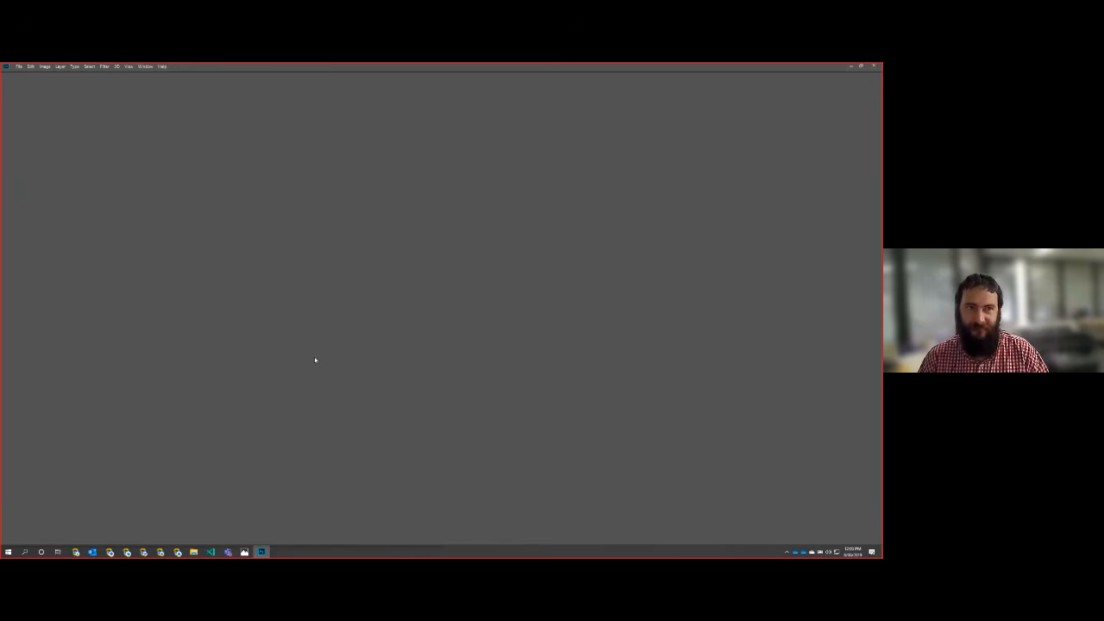
click(20, 67)
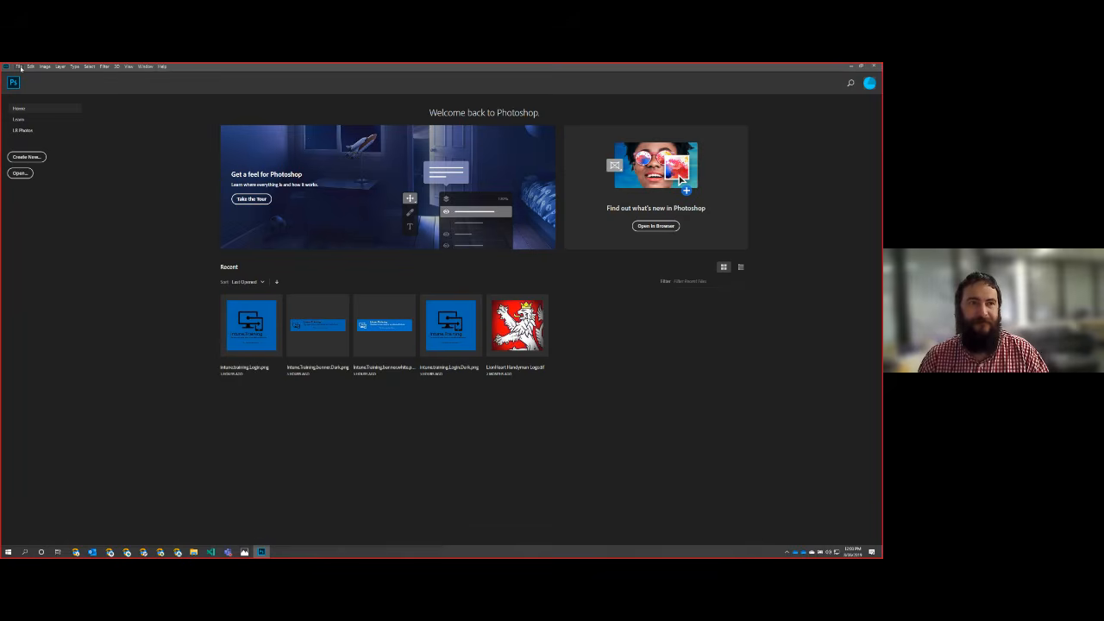
click(250, 327)
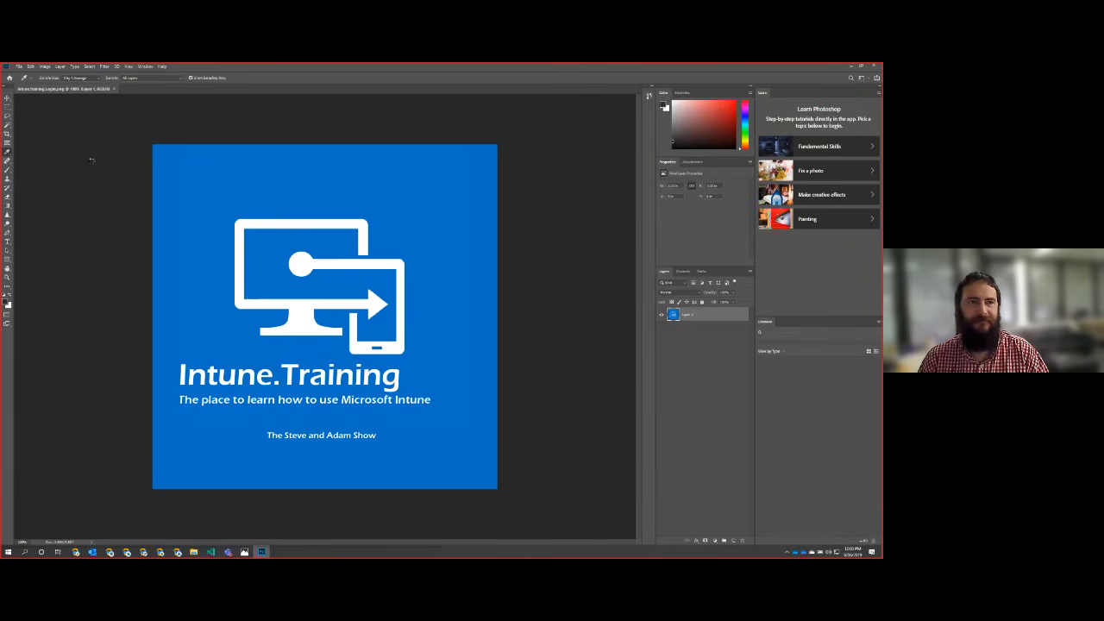
click(19, 66)
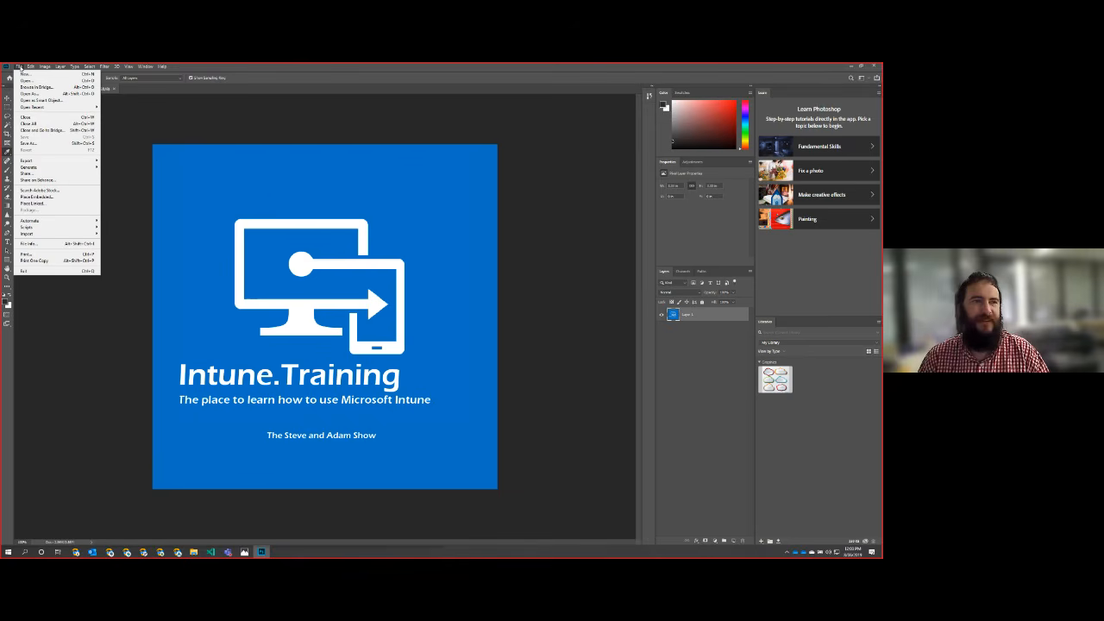
mouse_move(40, 162)
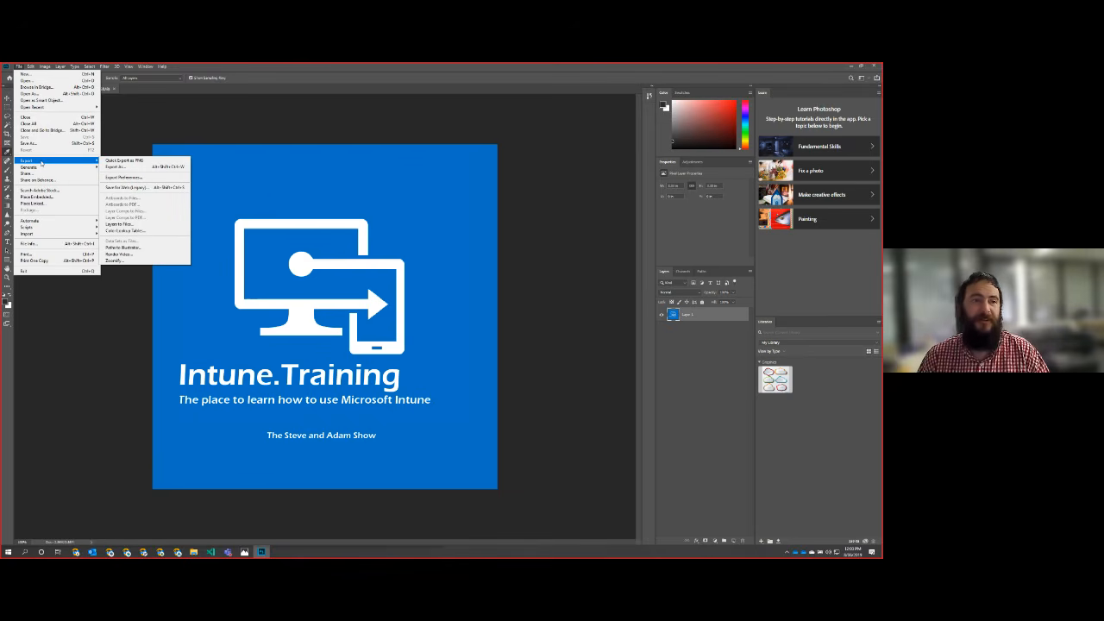
click(169, 188)
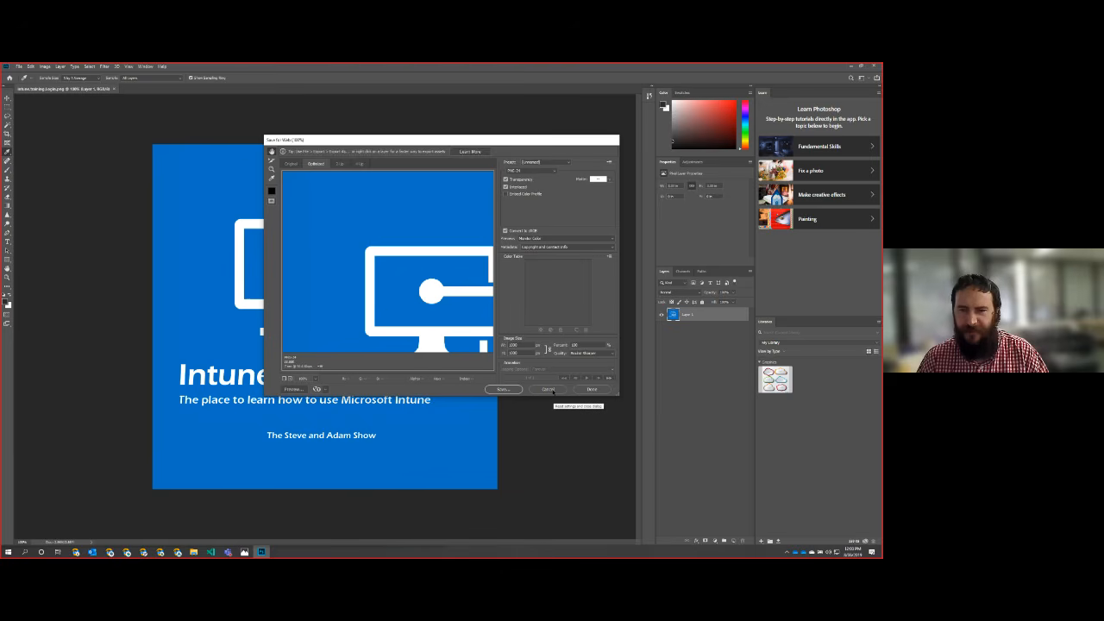
click(549, 389)
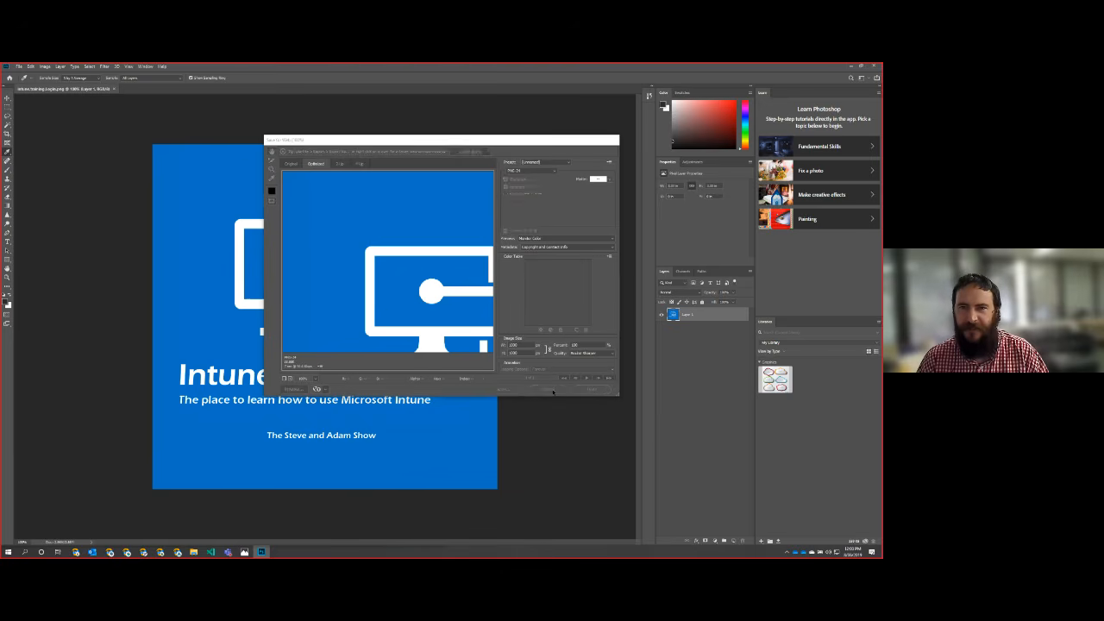
Step: Bring up the Export As settings for the intune.training.Login.png image
click(18, 67)
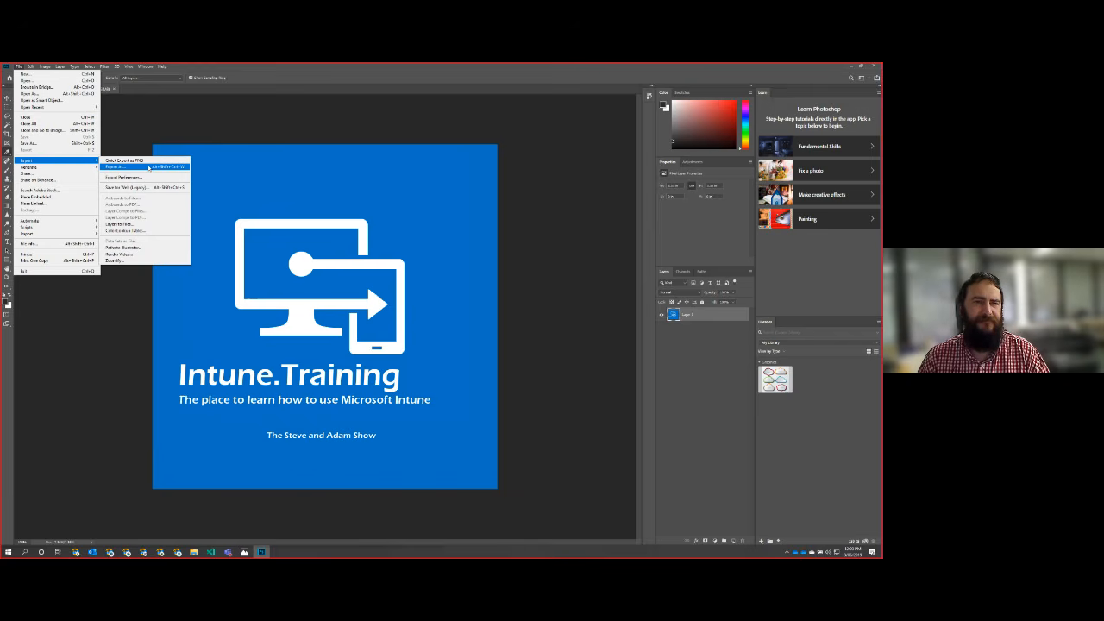
click(130, 166)
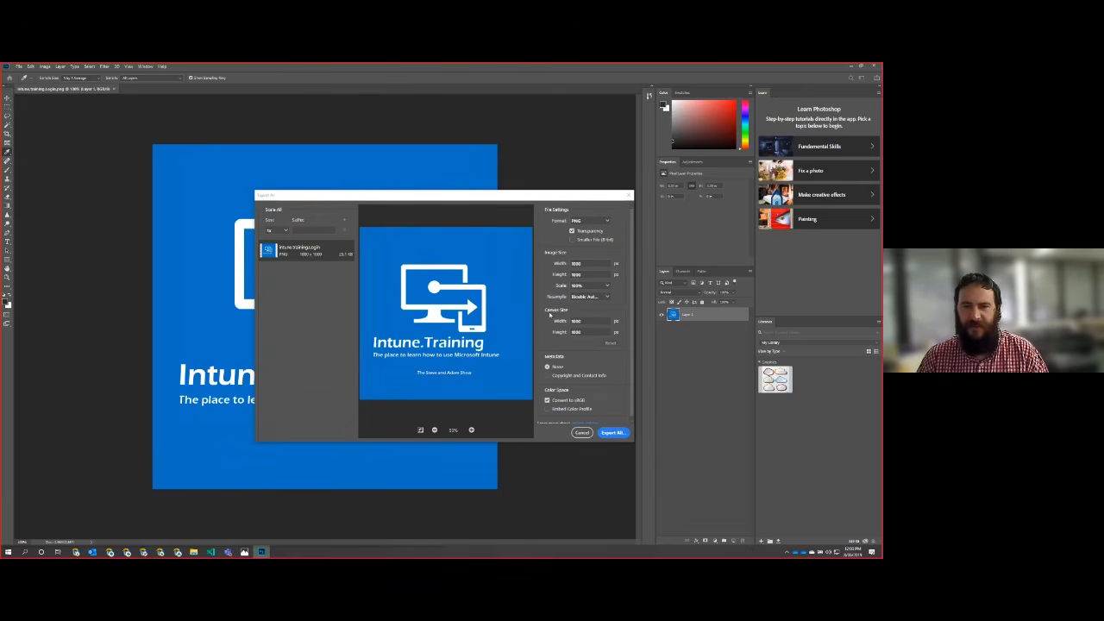
Step: Switch to the web browser and search in a new tab for "company branding size"
key(alt+Tab)
key(alt+Tab)
key(alt+Tab)
key(alt+Tab)
key(alt+Tab)
key(alt+Tab)
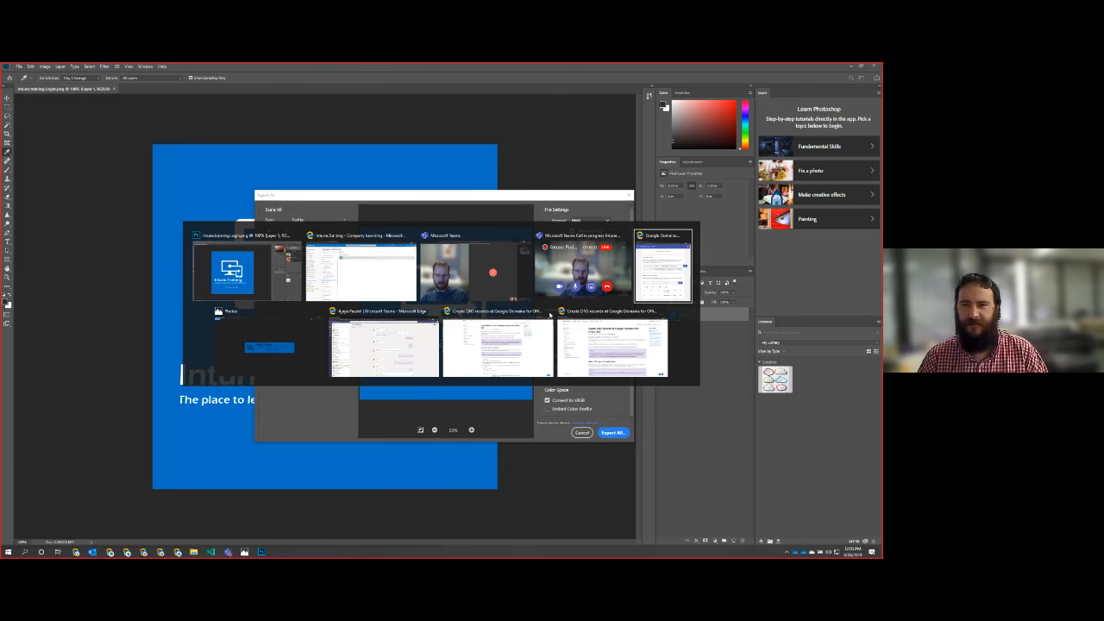
key(alt+shift+Tab)
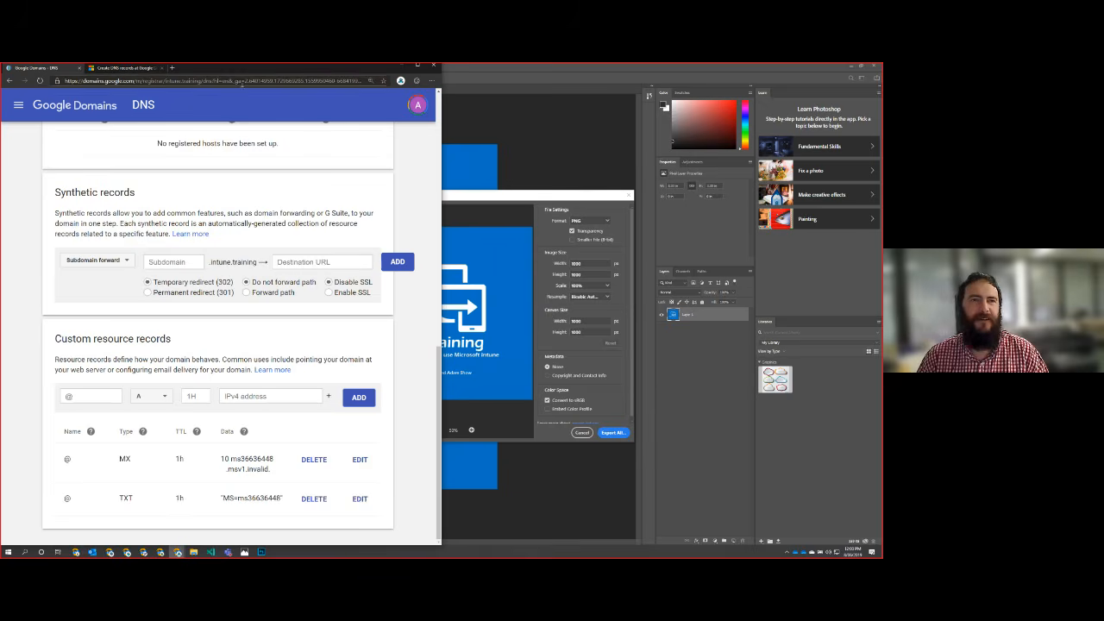
drag(198, 71, 882, 345)
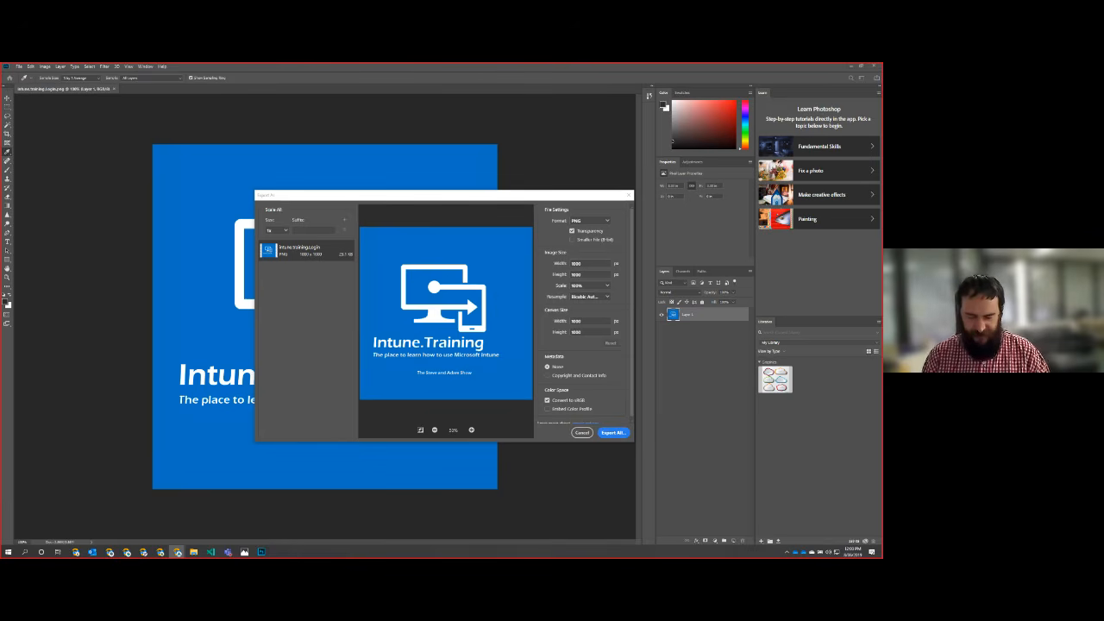
key(alt+Tab)
text(company )
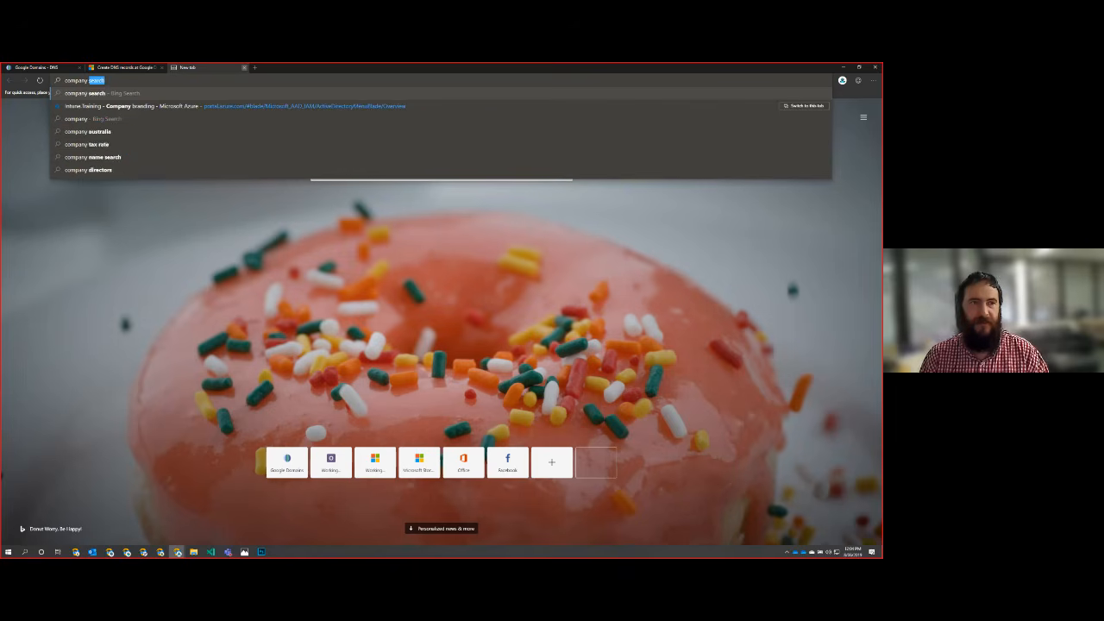
text(bra)
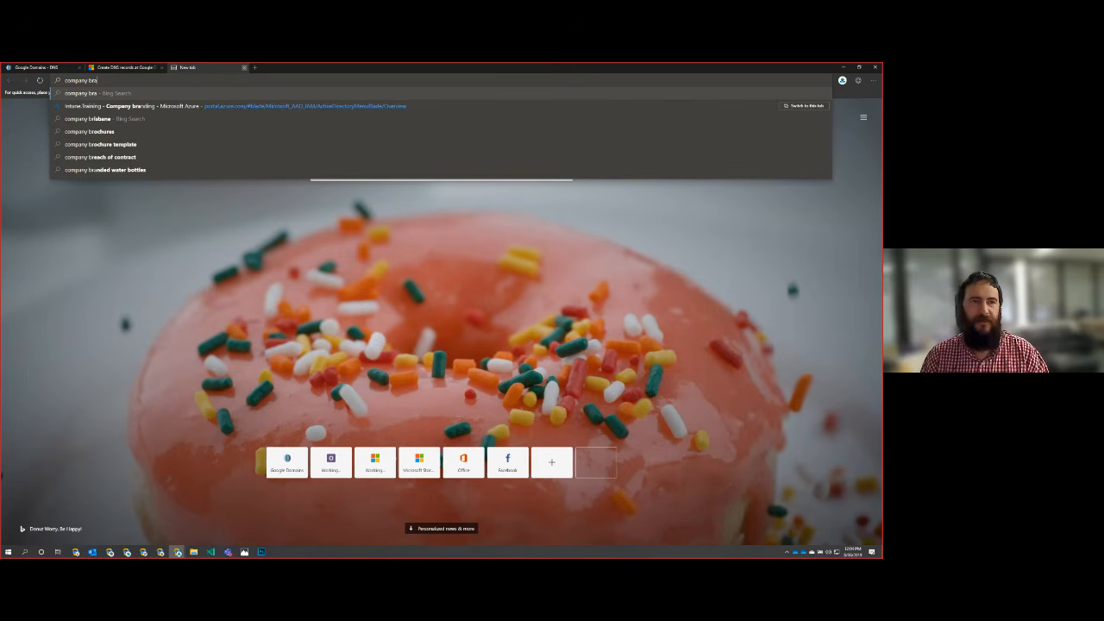
text(nd)
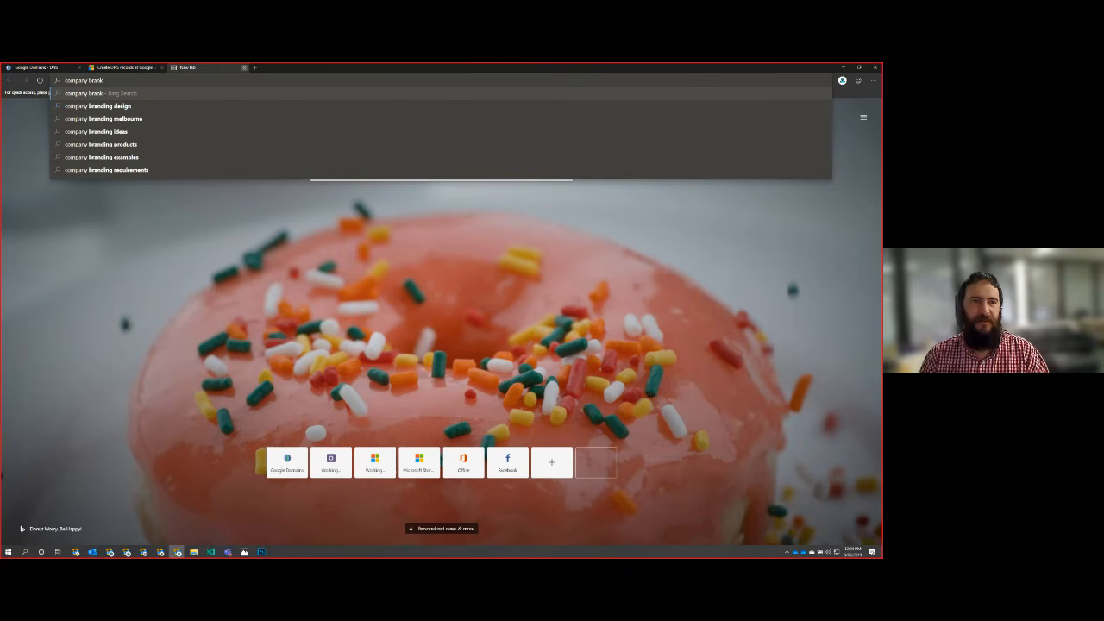
text(ing s)
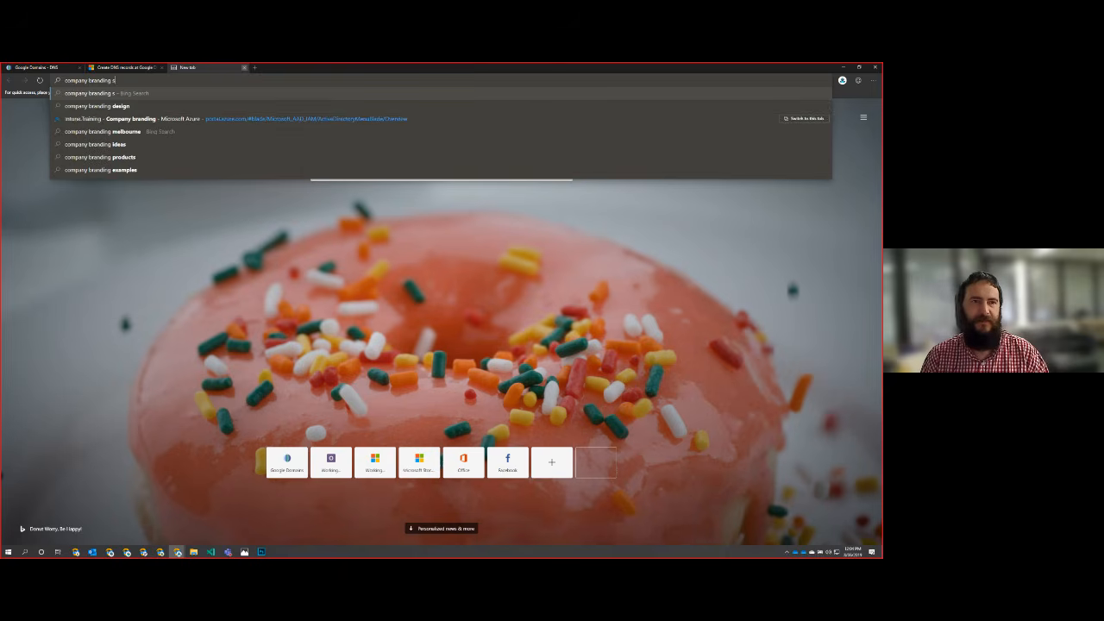
key(Return)
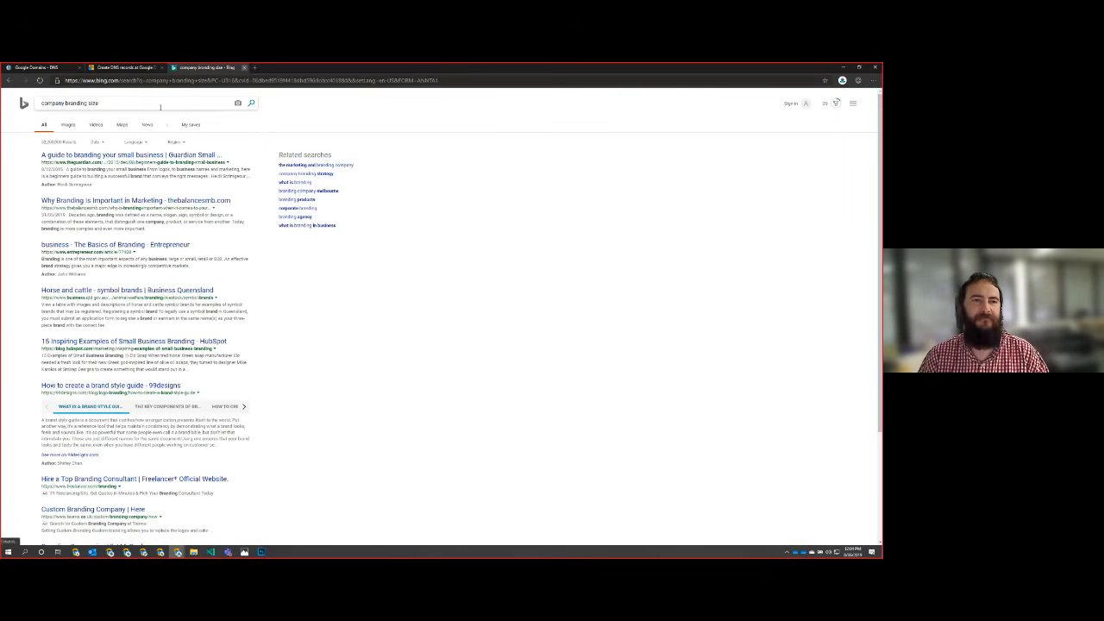
Step: Refine the web search to "Azure Active Directory company branding size"
click(160, 100)
text(Azure Ad)
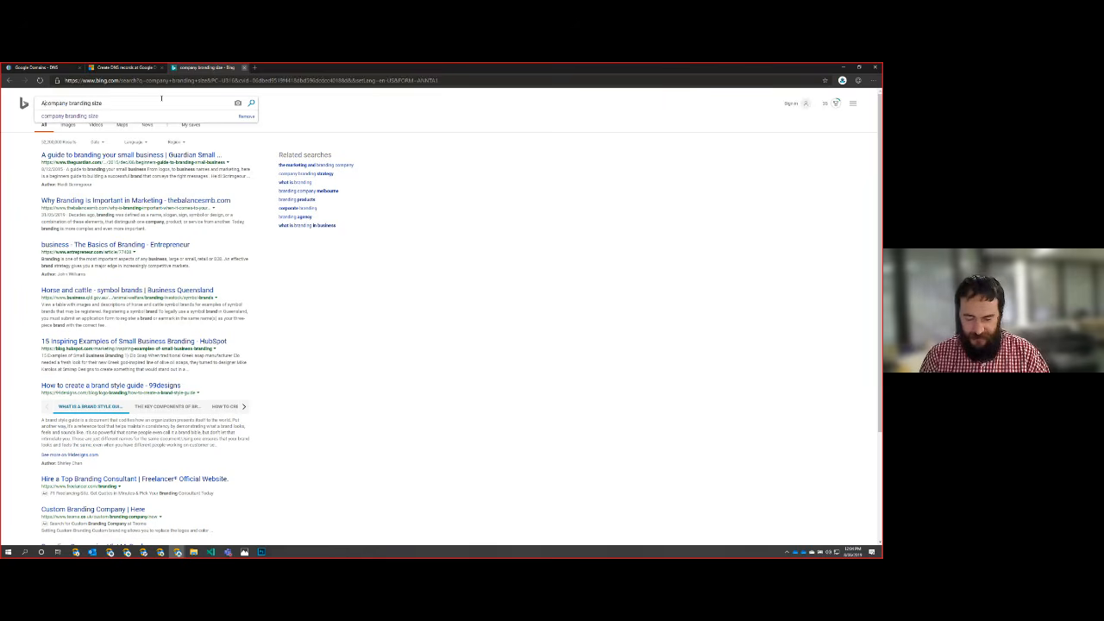
text(ctive Directo)
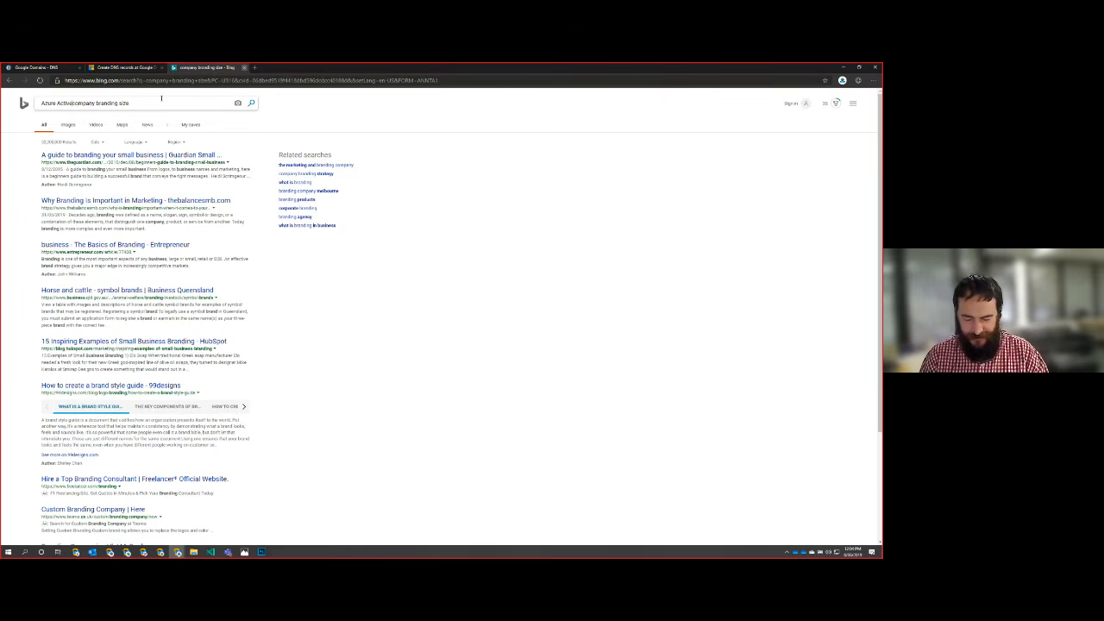
text(ry)
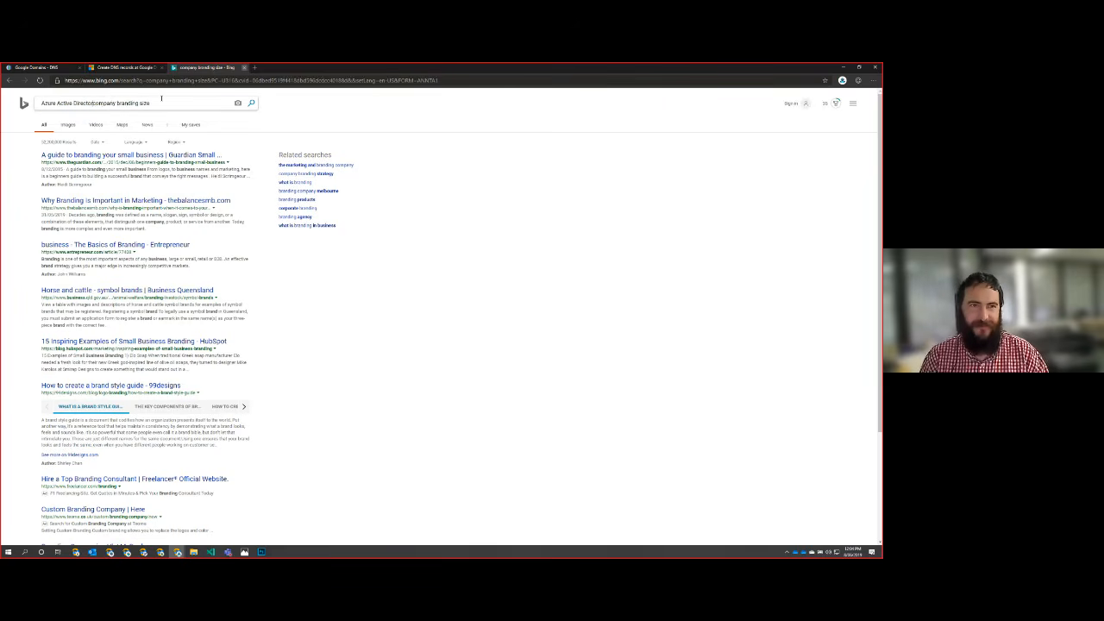
key(Return)
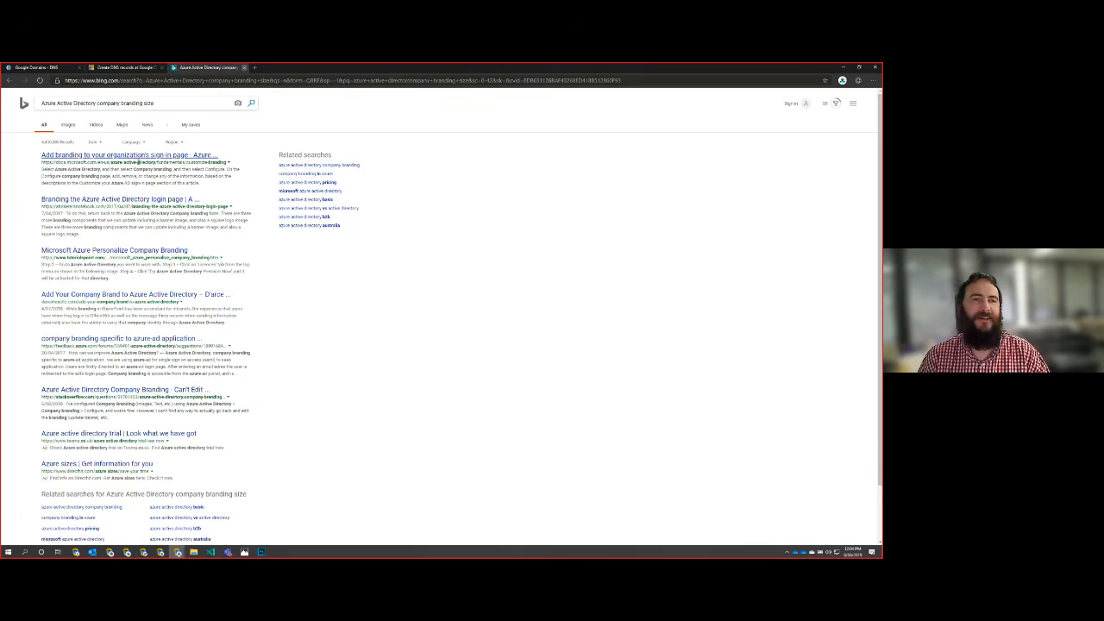
Step: Open the Microsoft article on adding branding to the organization's sign-in page and read the image size limits for background, banner and square logos
click(138, 157)
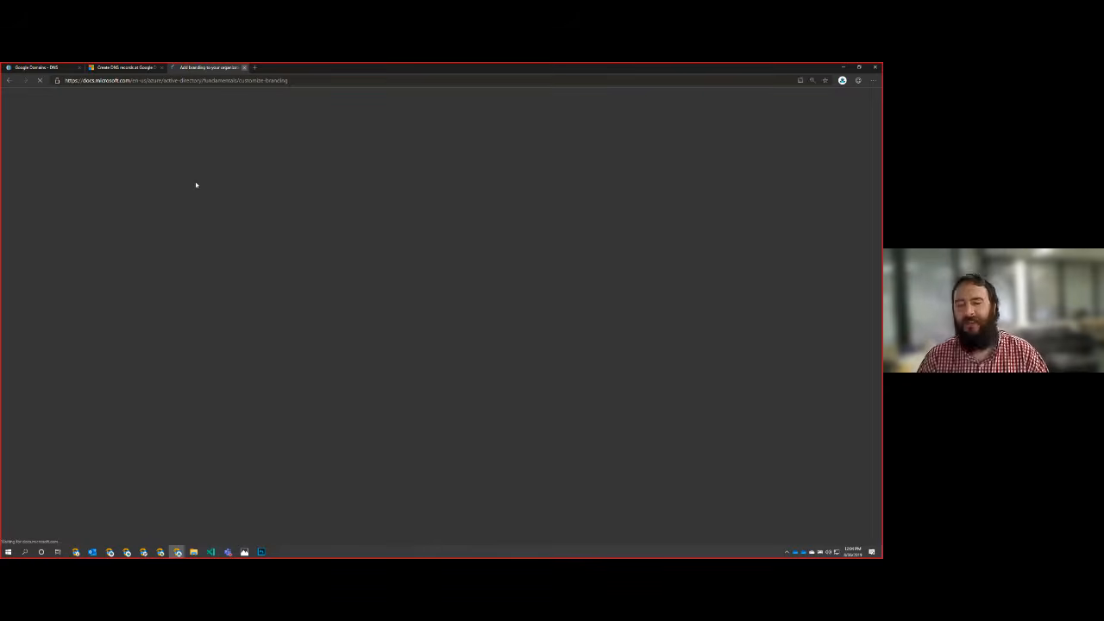
scroll(502, 310, down, 6)
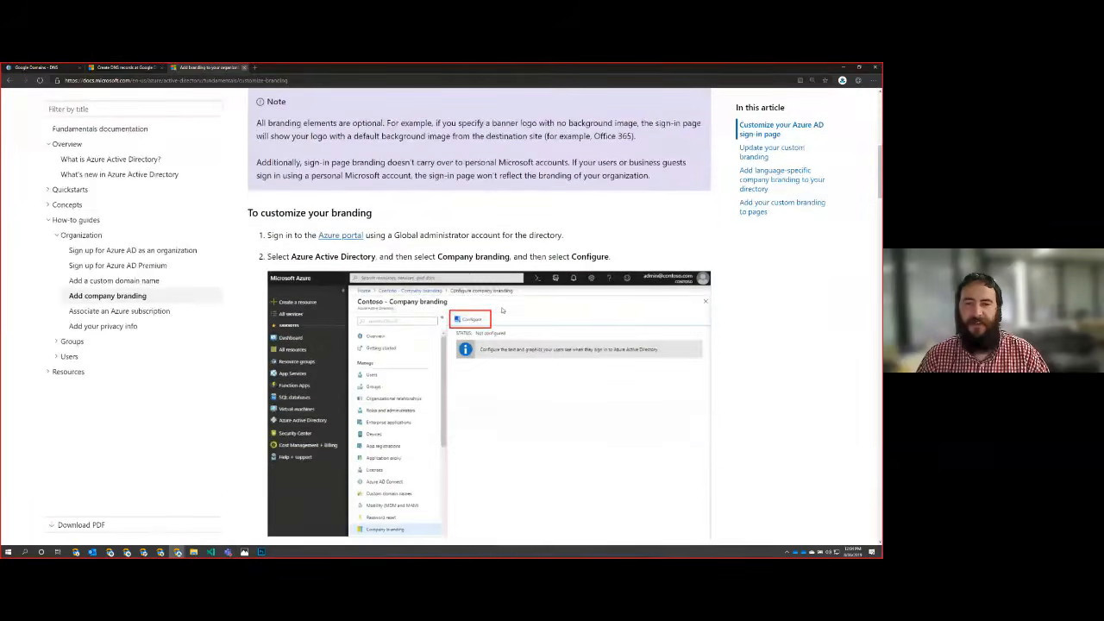
scroll(502, 310, down, 8)
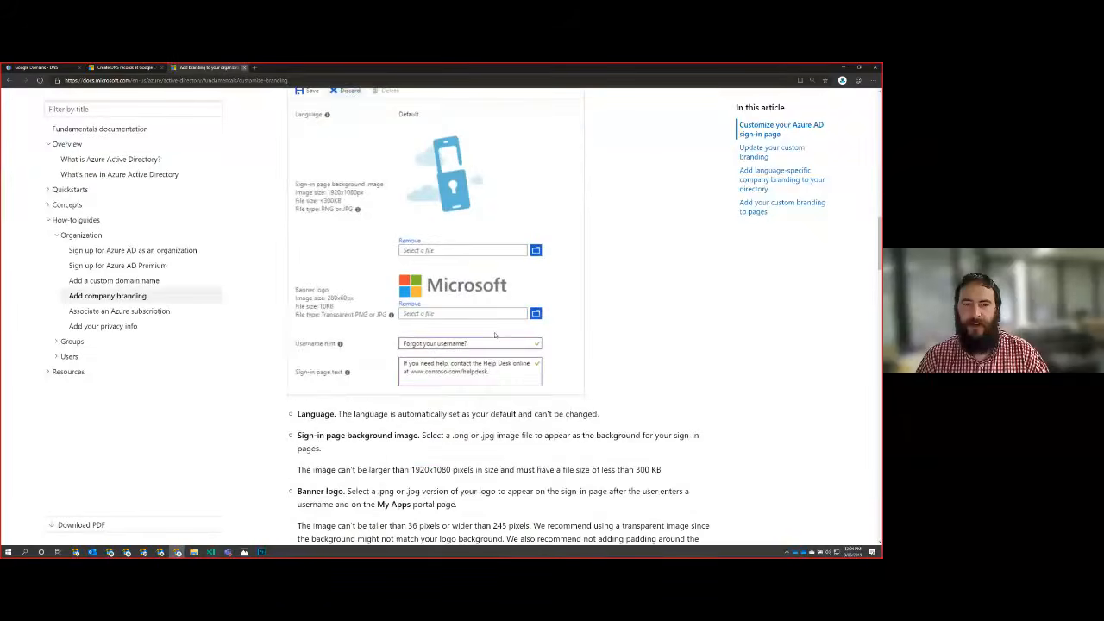
scroll(495, 335, down, 4)
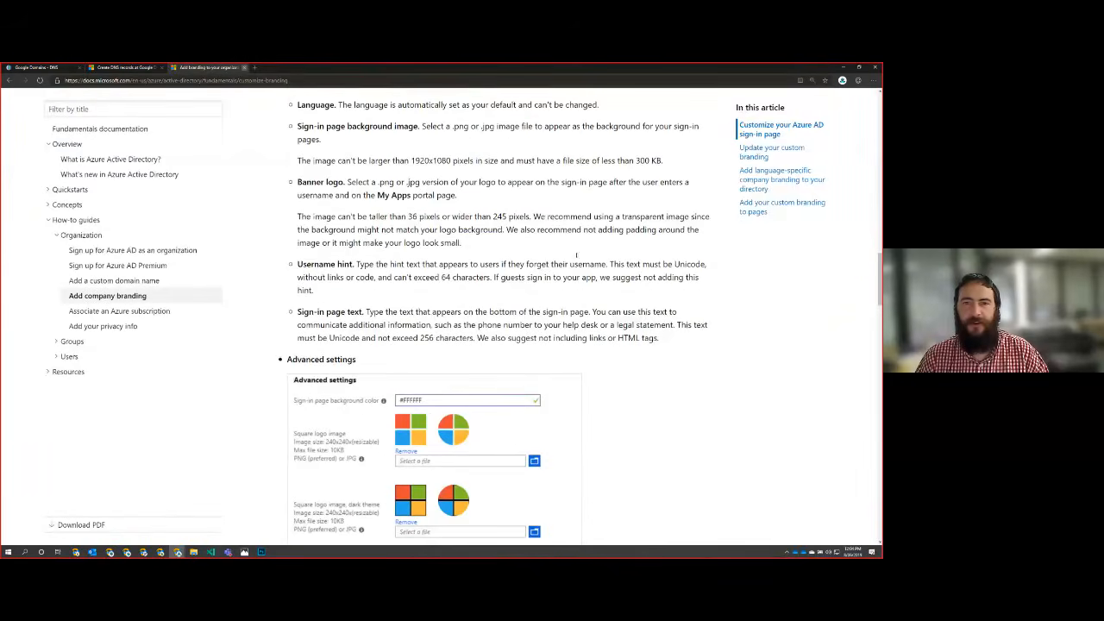
drag(672, 161, 617, 162)
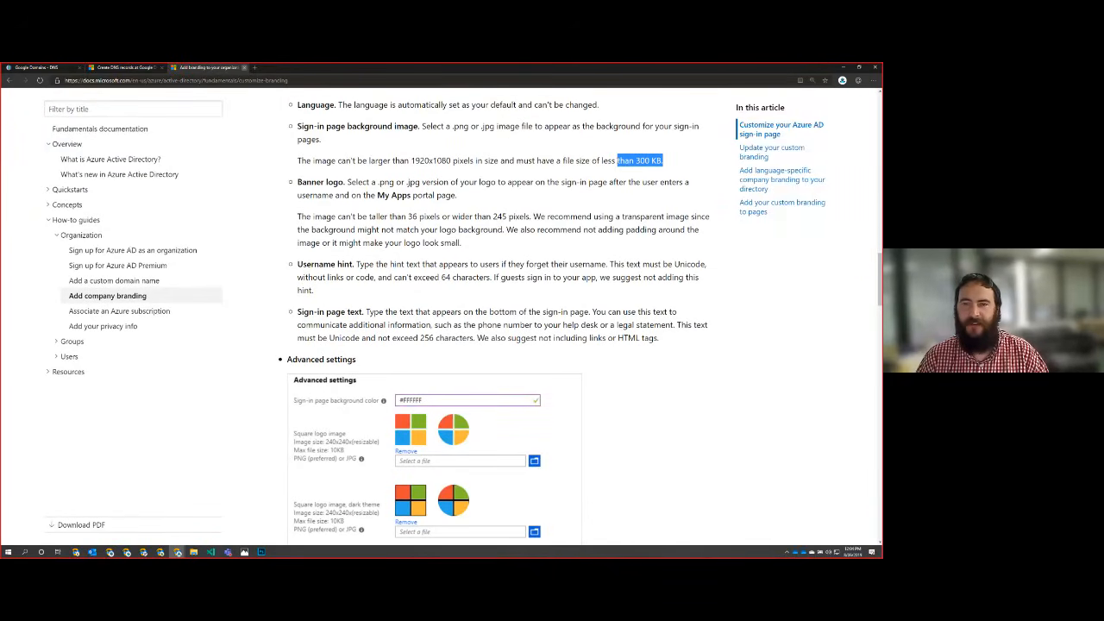
scroll(639, 337, down, 7)
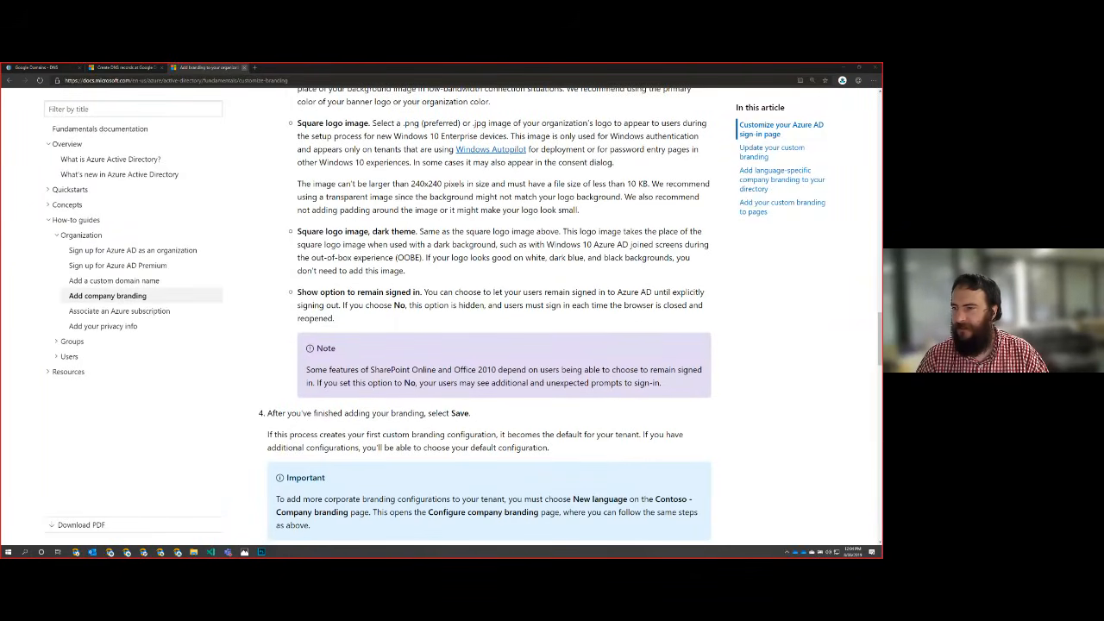
Step: Switch to File Explorer and place the IntuneTrainingCollateral pictures folder window over the branding article
key(super+e)
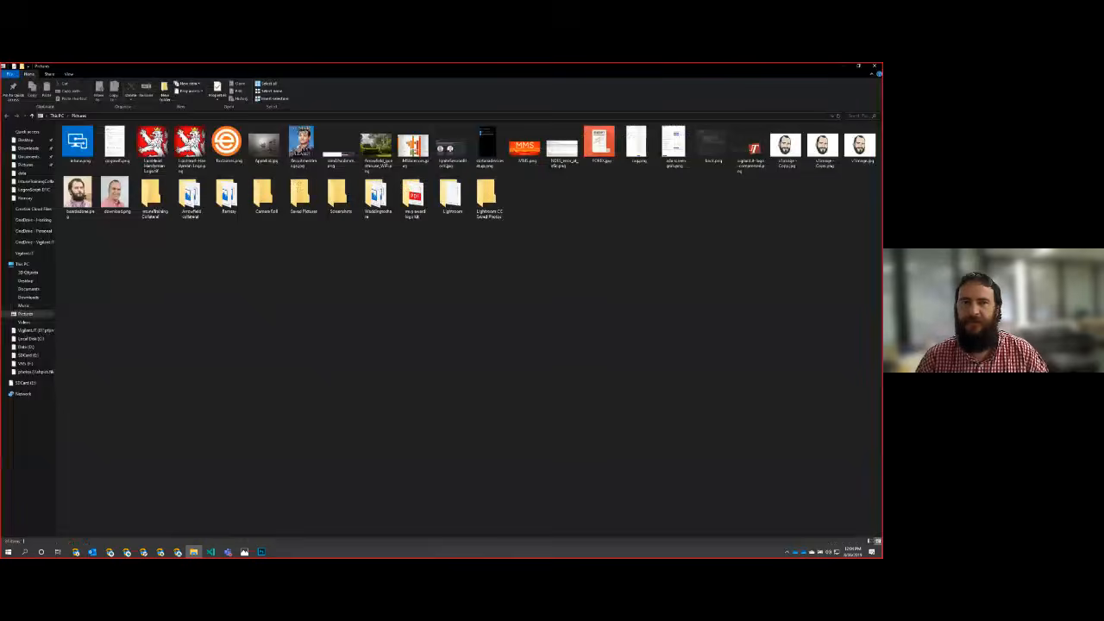
key(super+shift+Left)
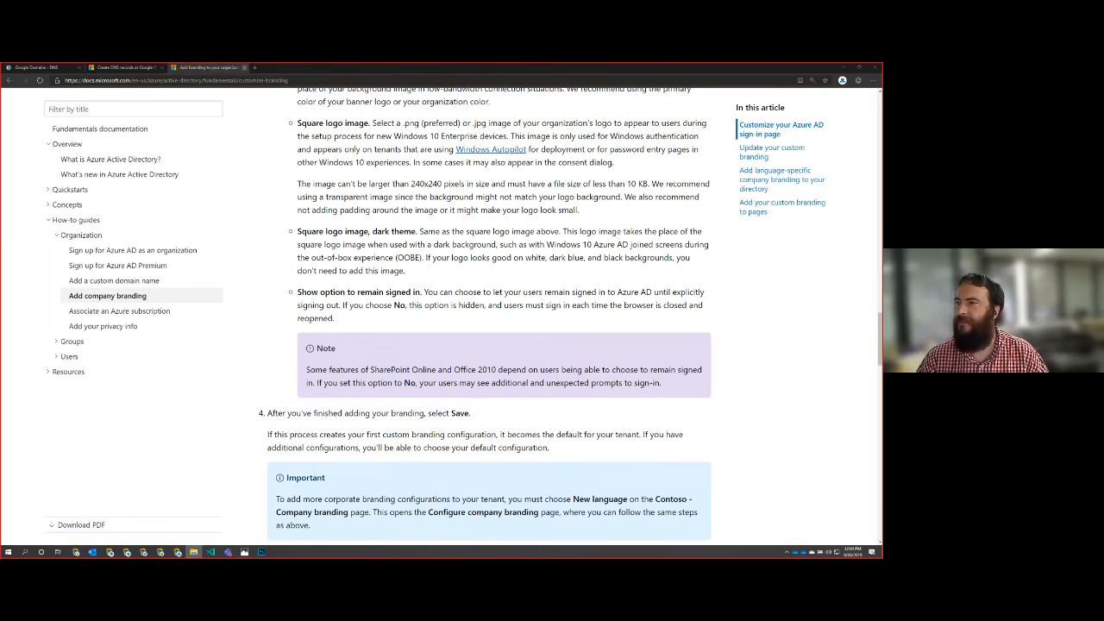
key(super+shift+Right)
drag(405, 67, 252, 227)
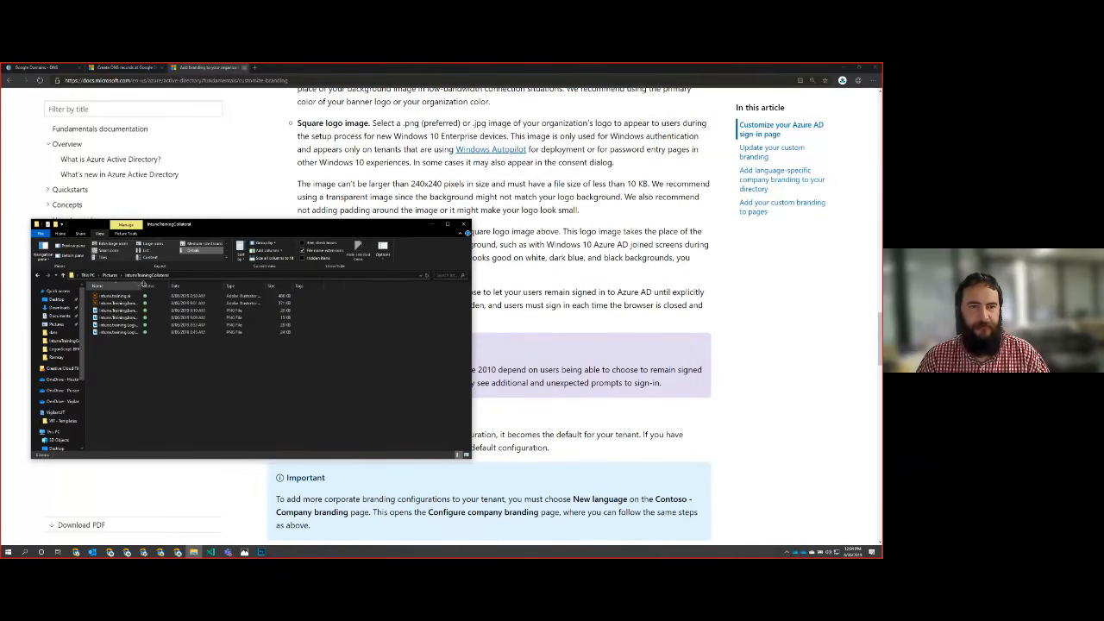
Step: Widen the file name column, show the Dimensions column and check the pixel dimensions of the banner and login PNG files
drag(140, 286, 181, 286)
right_click(237, 290)
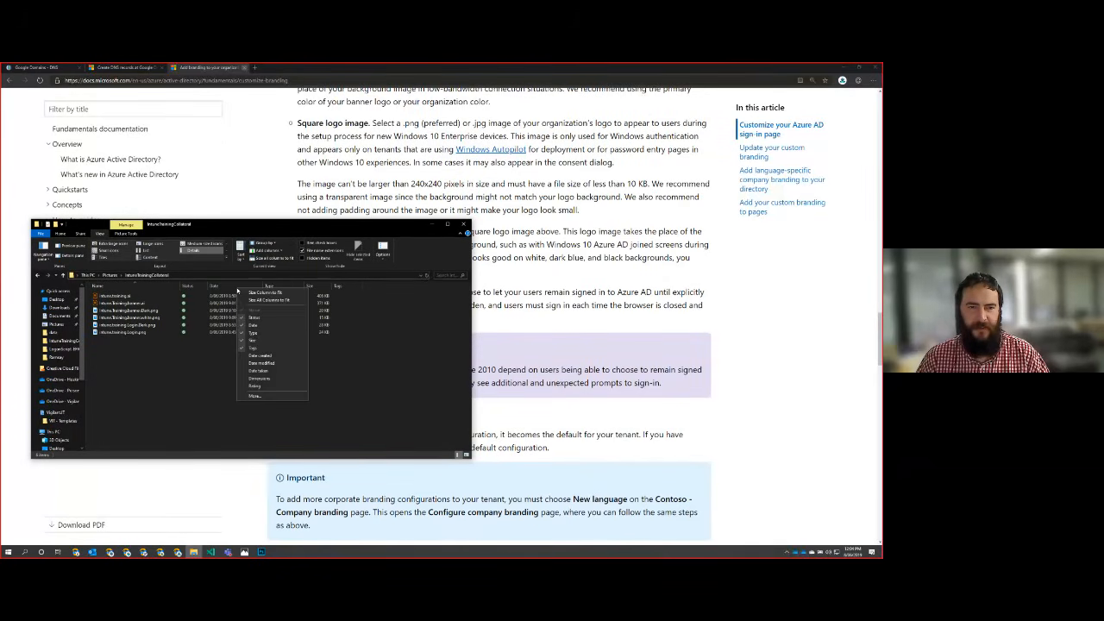
click(260, 379)
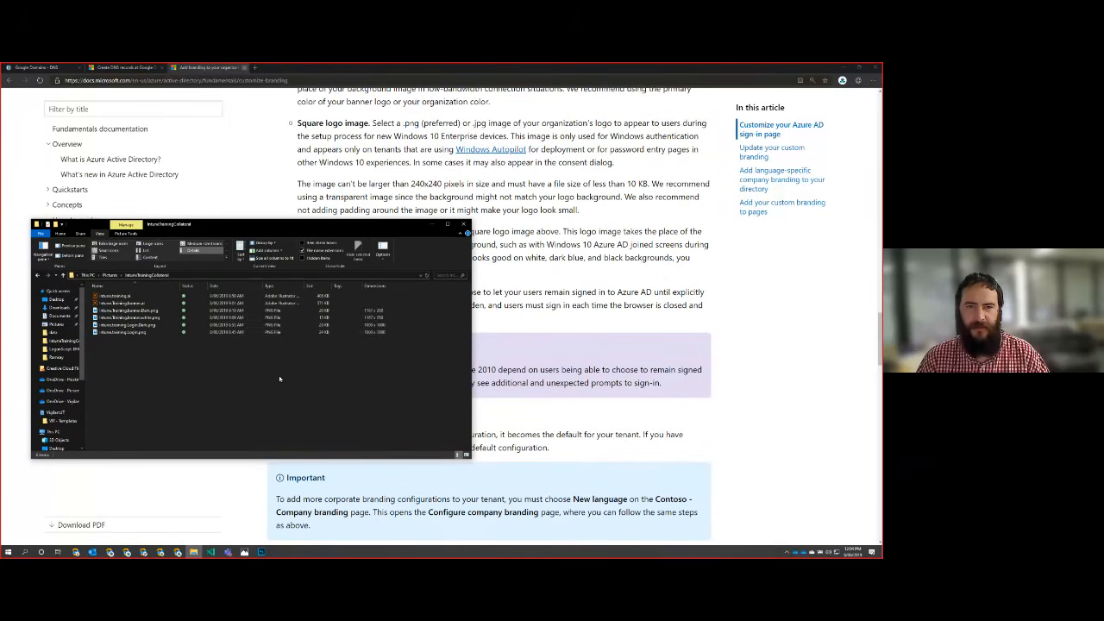
click(389, 319)
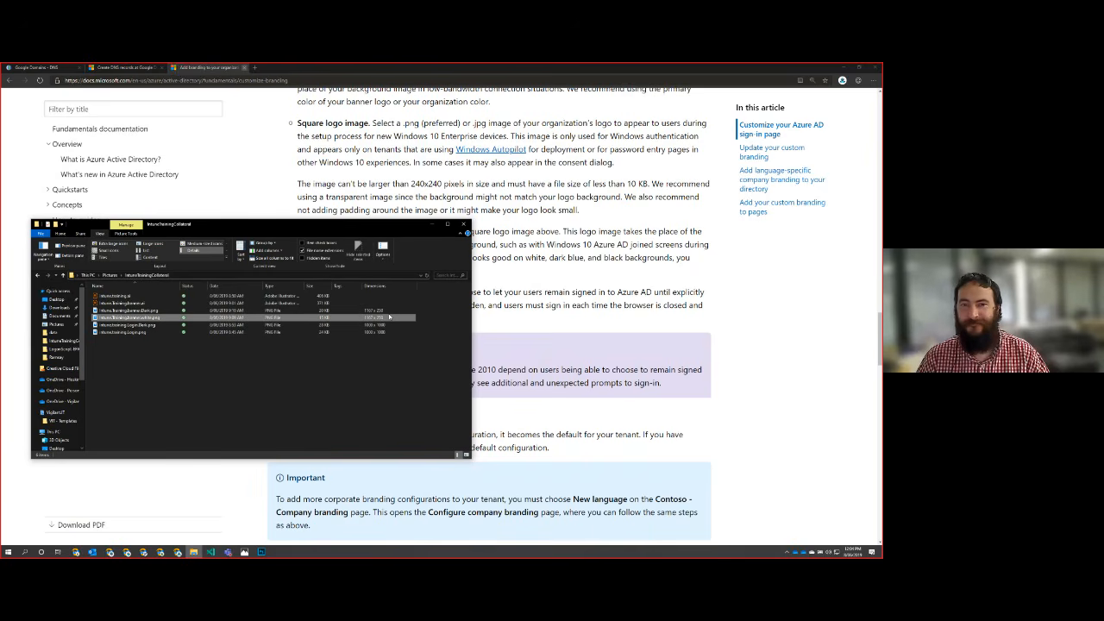
click(389, 310)
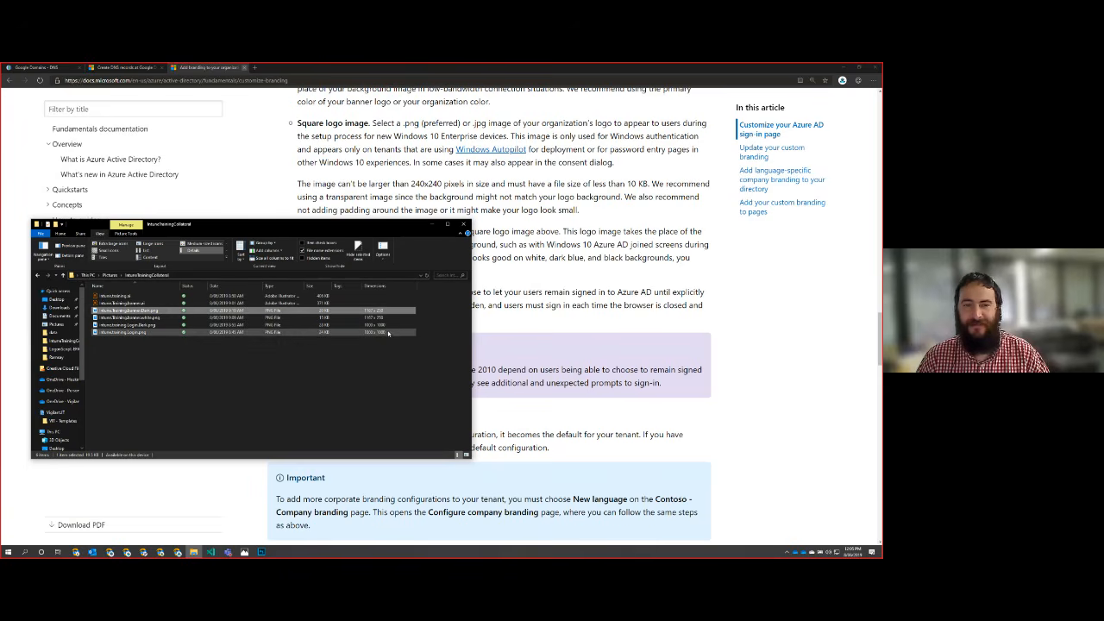
click(388, 326)
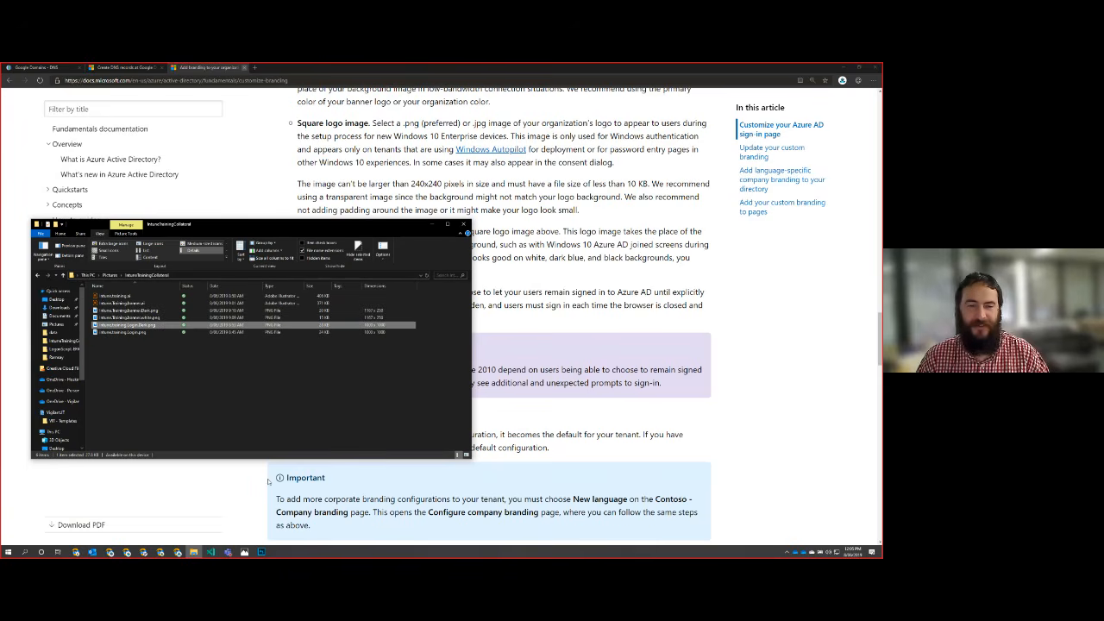
Step: Launch Adobe Illustrator and open the recently used square logo artwork intune.training.ai
key(super)
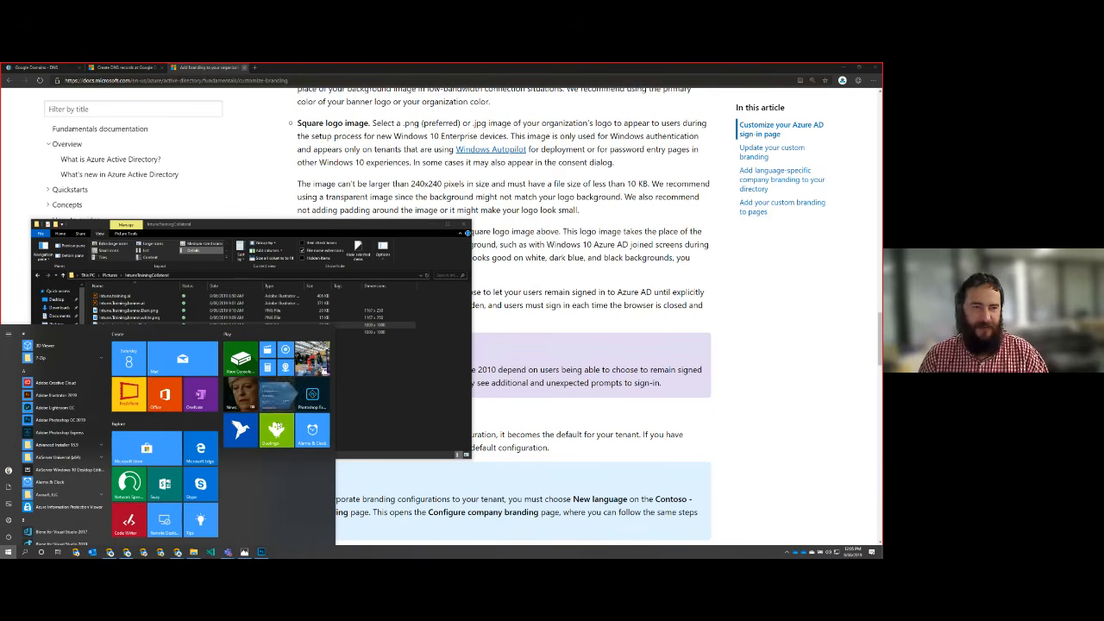
key(super)
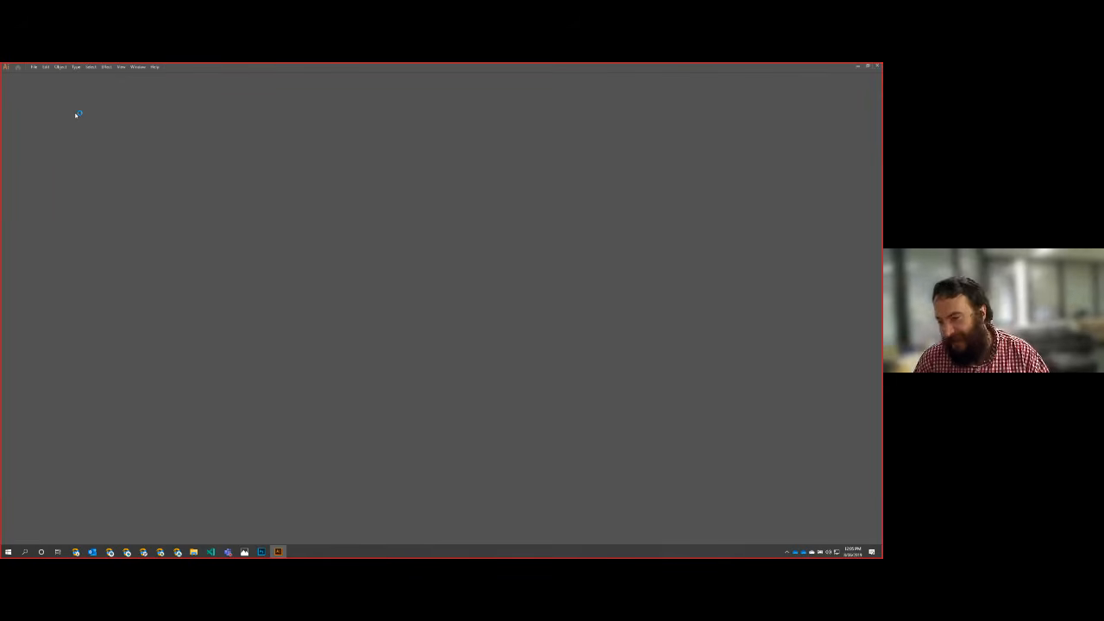
click(35, 67)
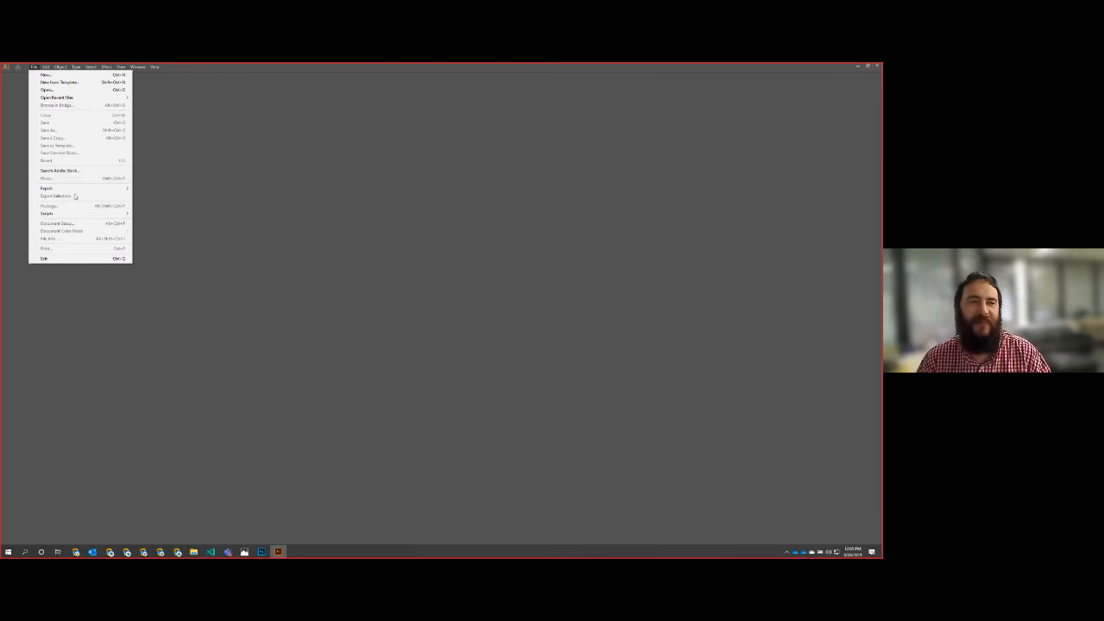
mouse_move(78, 97)
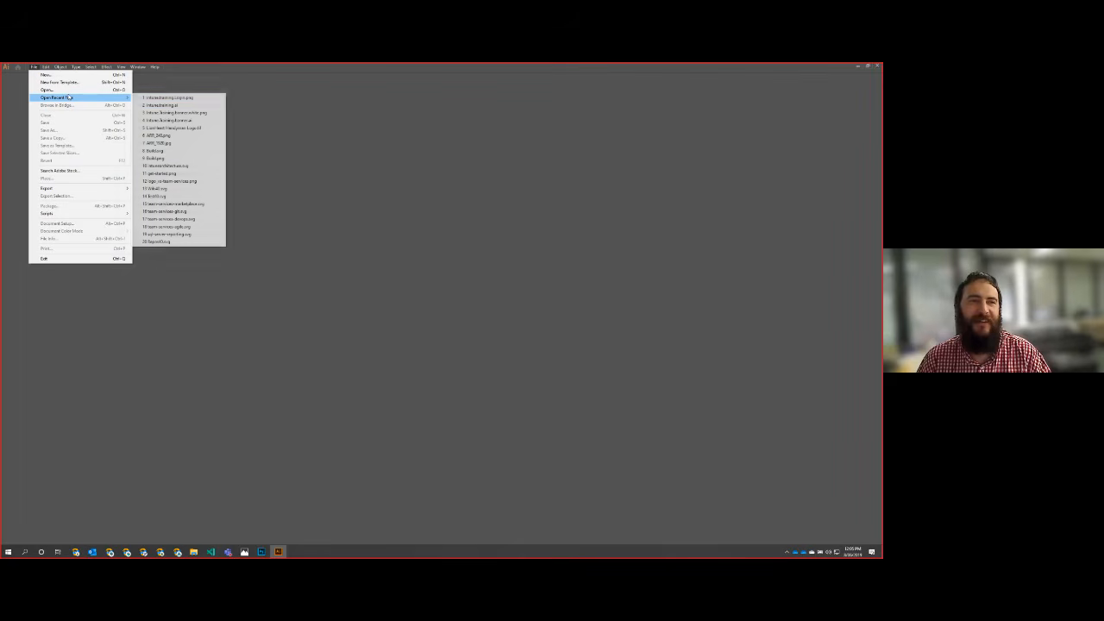
click(214, 108)
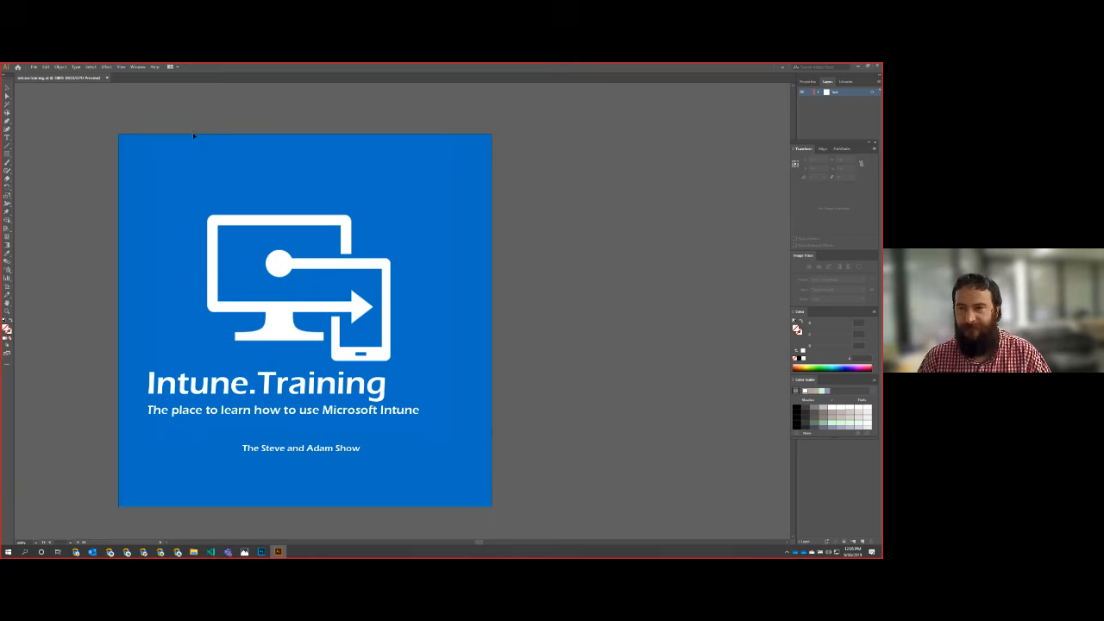
click(122, 140)
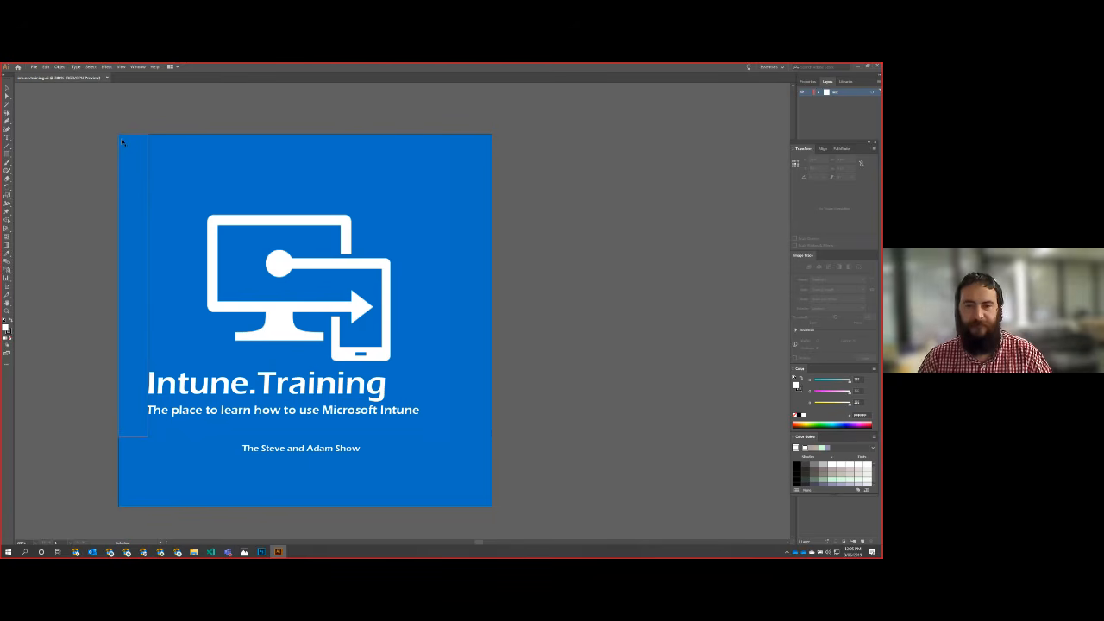
click(34, 67)
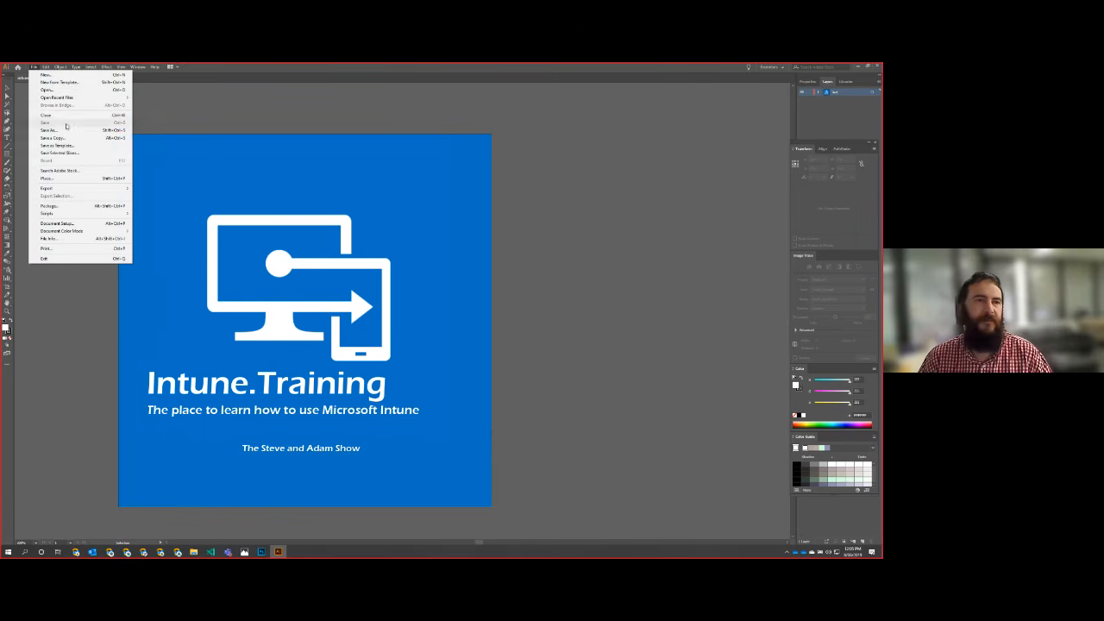
mouse_move(75, 189)
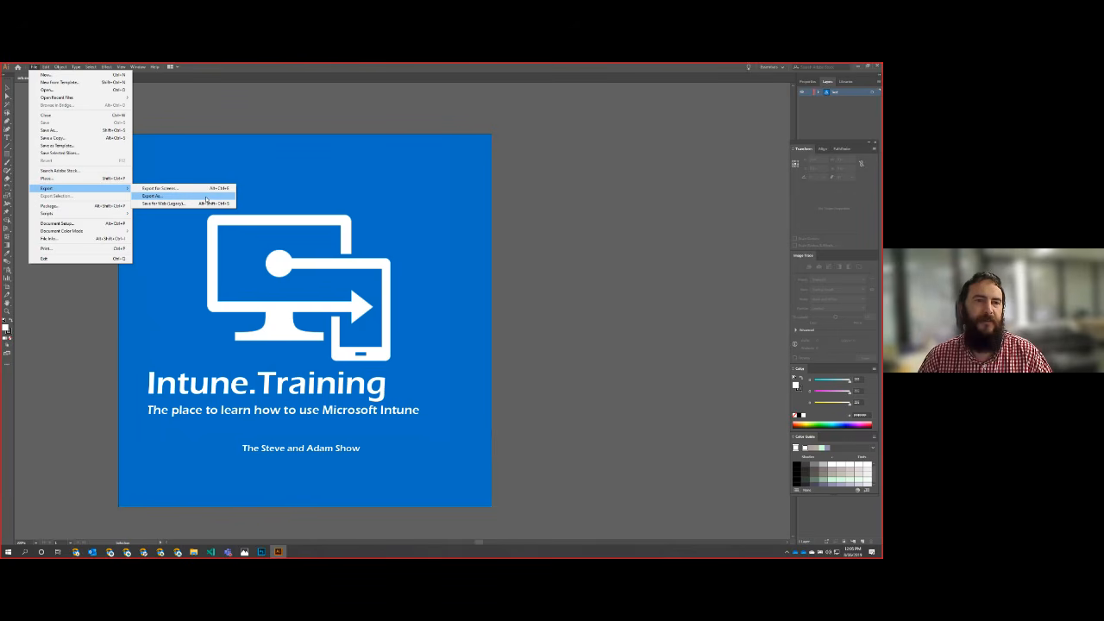
click(207, 198)
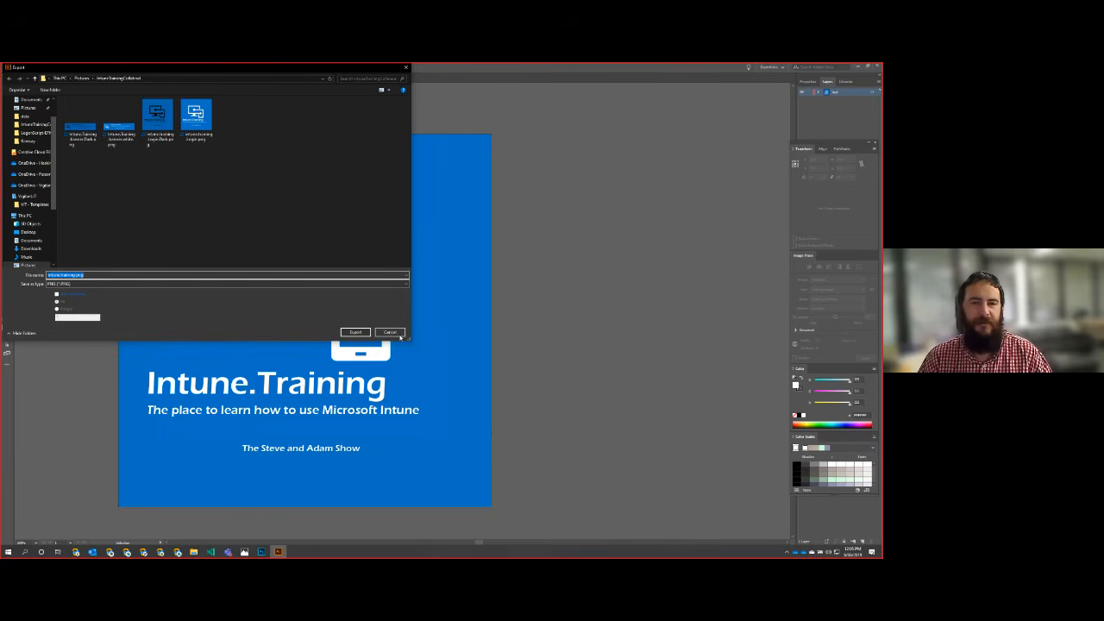
click(389, 332)
Step: Start a Save for Web export of the square logo artwork with PNG-24 as the format
click(35, 68)
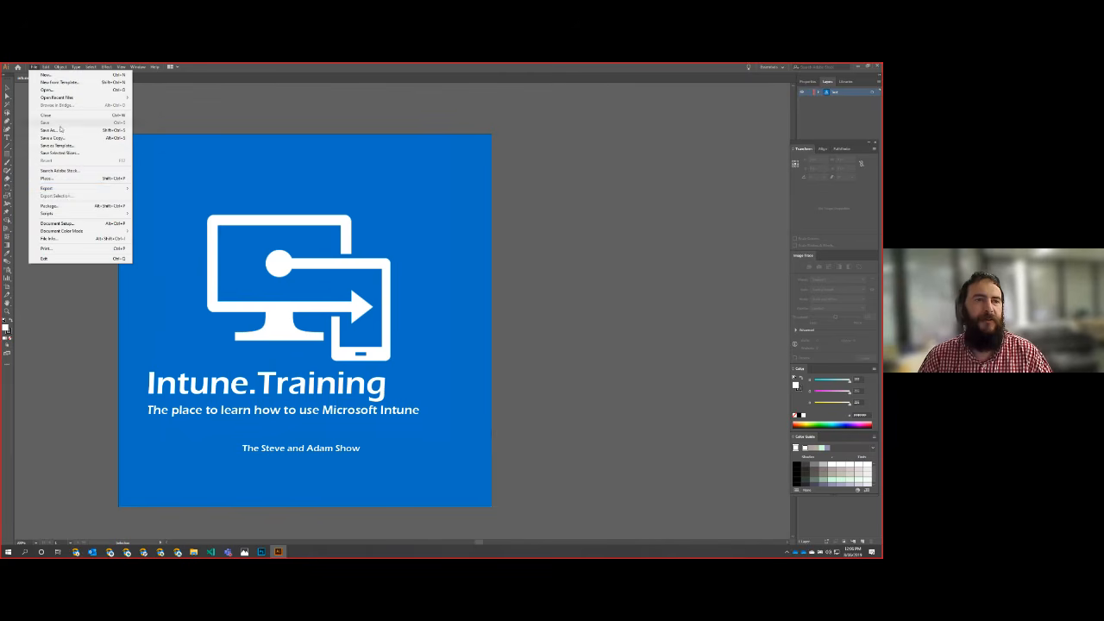
mouse_move(77, 188)
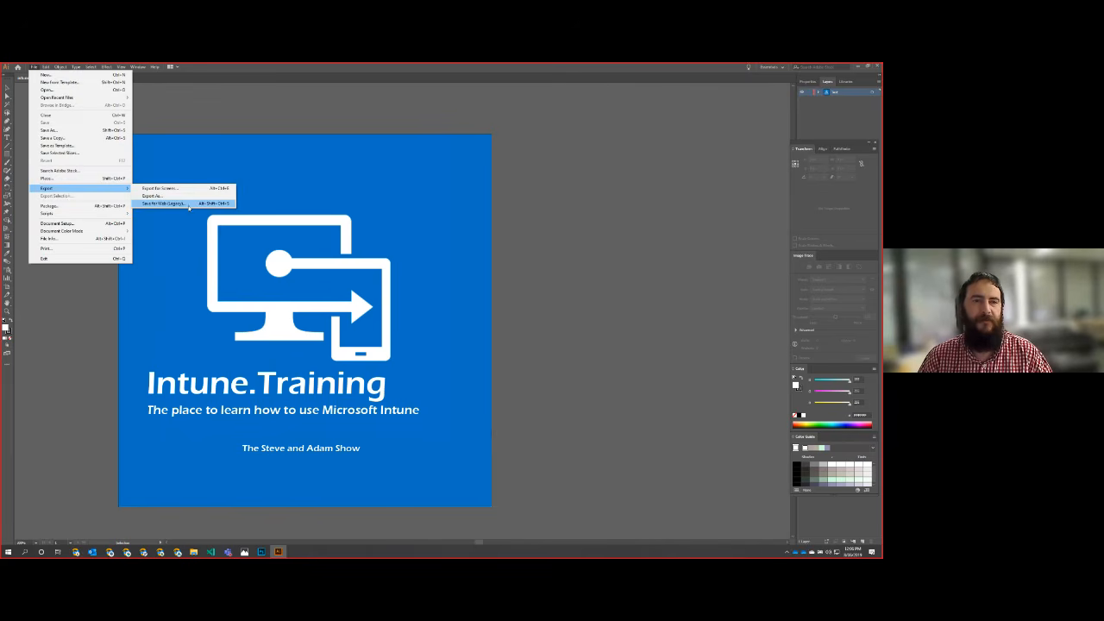
click(190, 205)
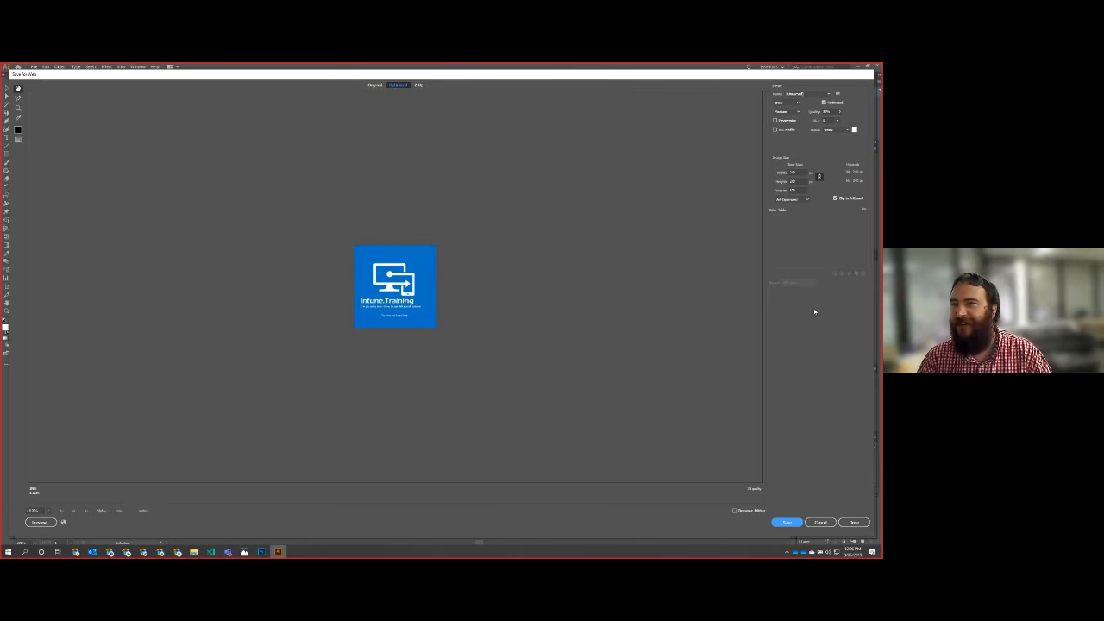
click(786, 103)
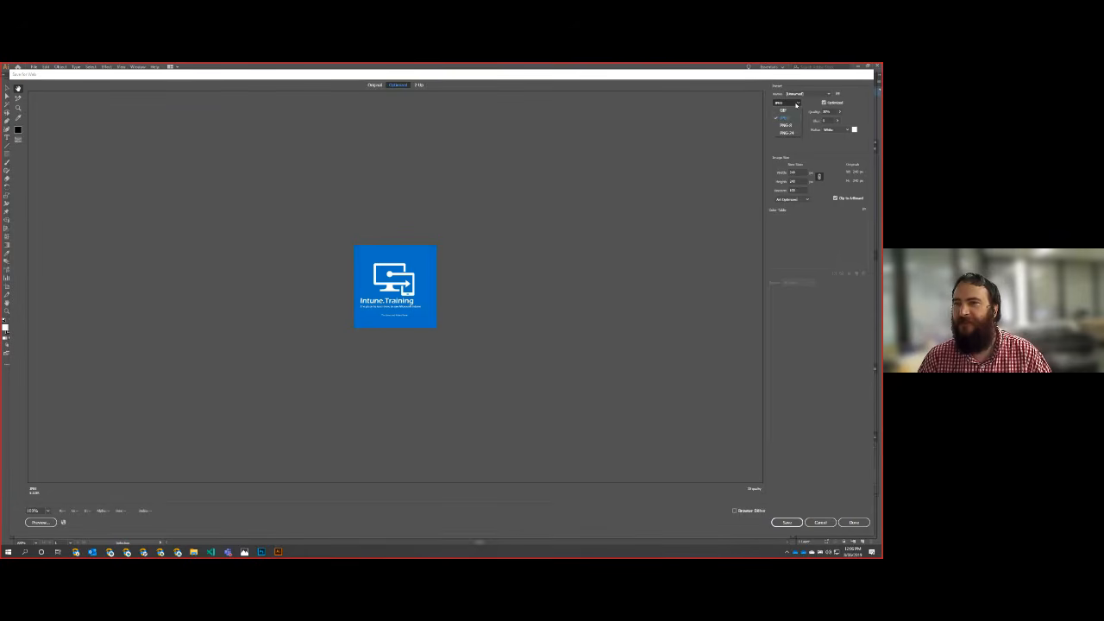
click(794, 133)
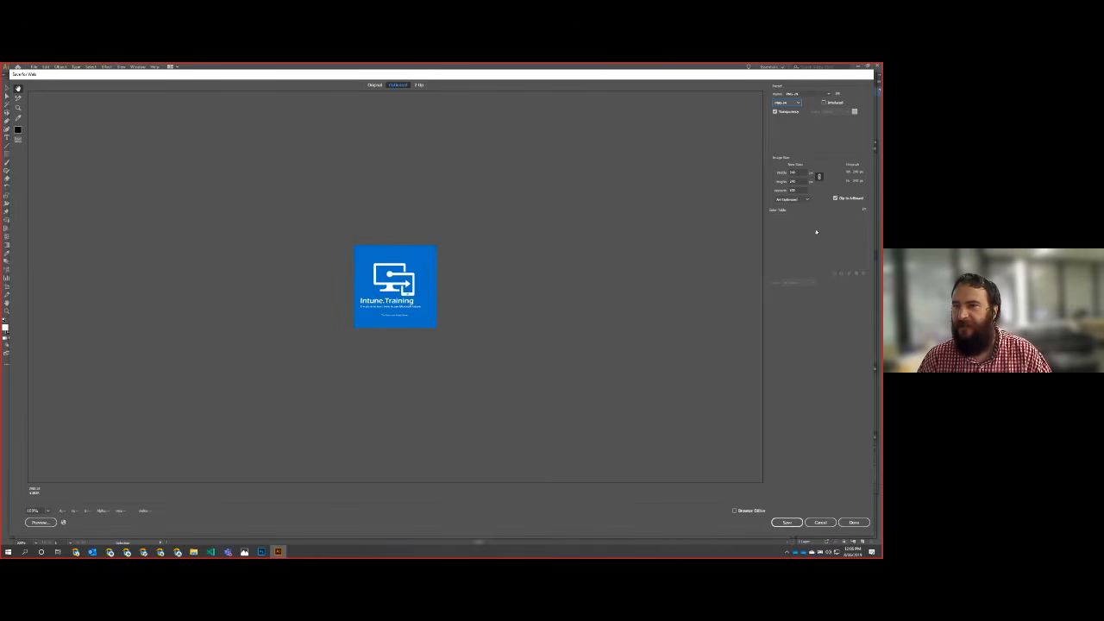
Step: Save the optimized square logo into Pictures > IntuneTrainingCollateral, overwriting the existing Intune.Training.Login.png
click(786, 523)
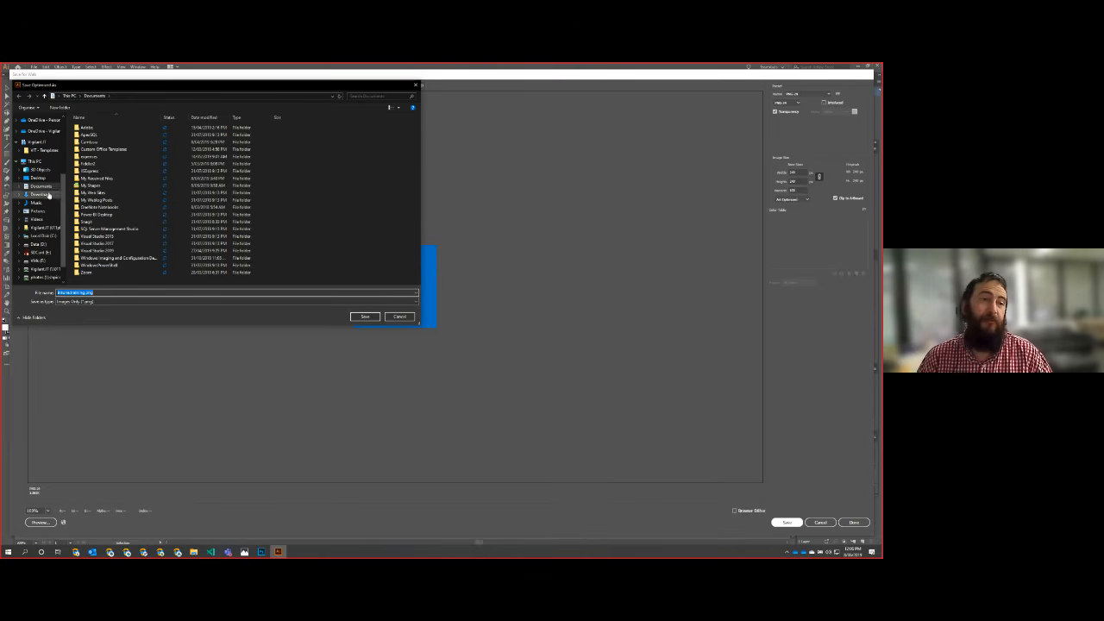
click(40, 211)
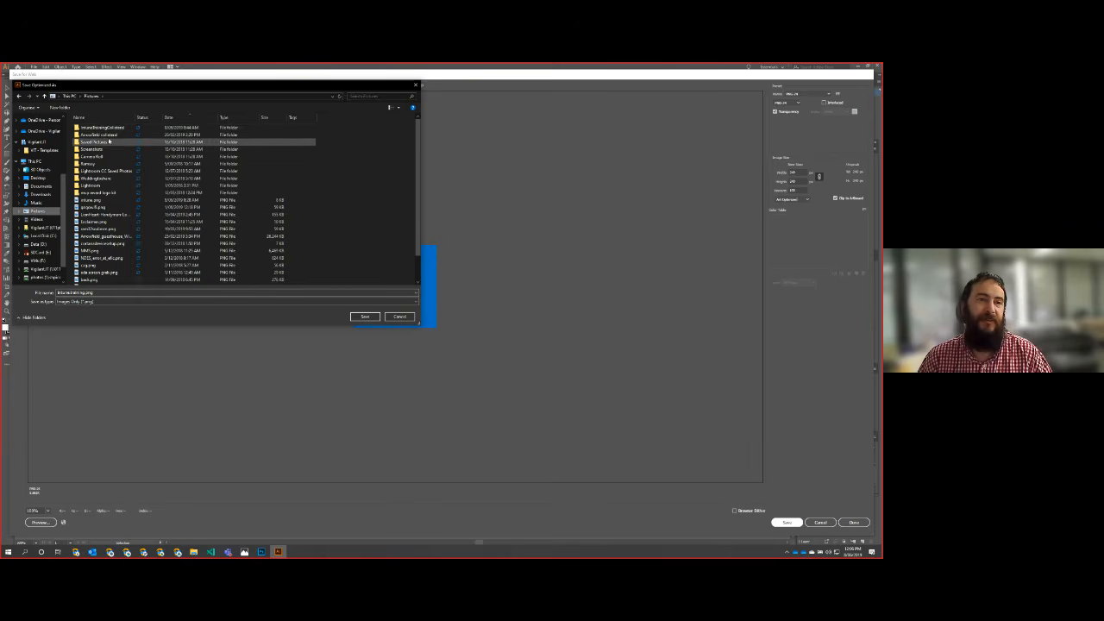
double_click(101, 127)
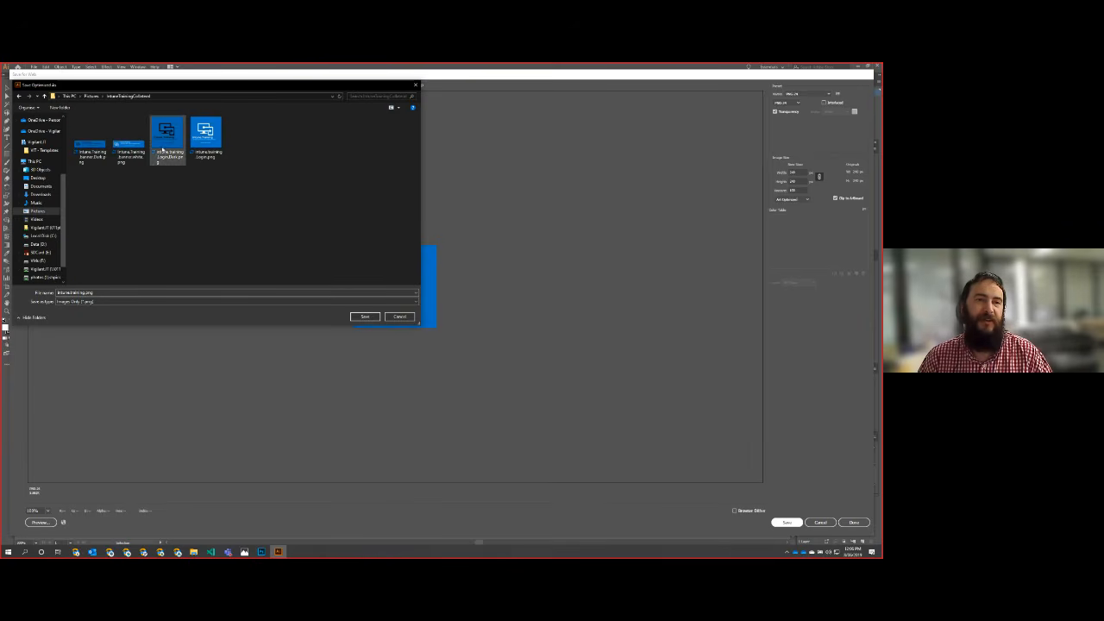
click(205, 137)
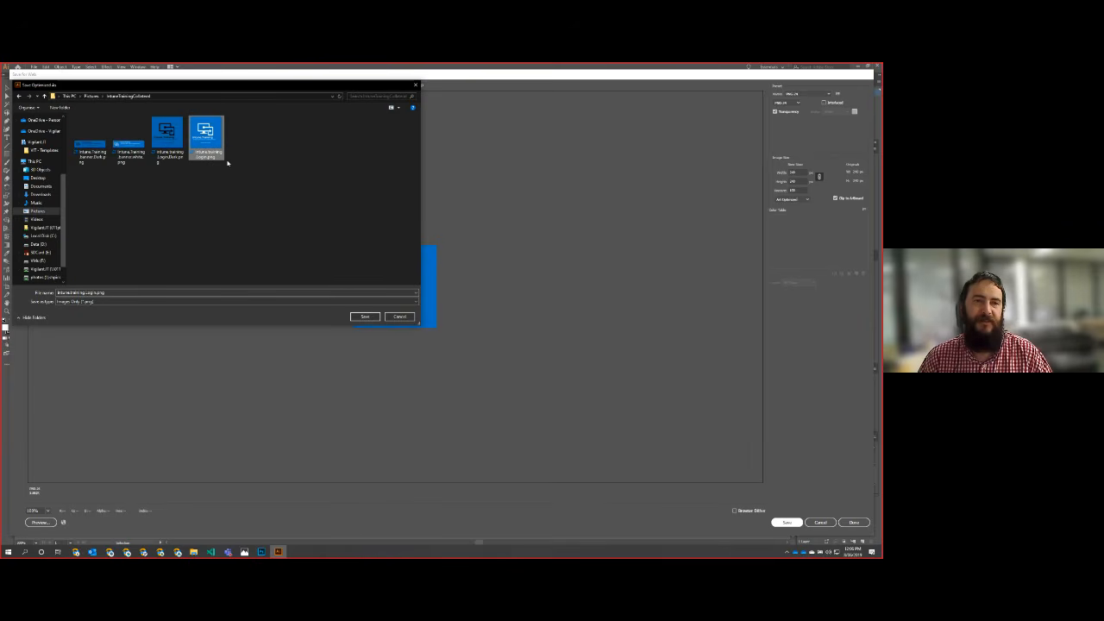
click(371, 318)
click(250, 221)
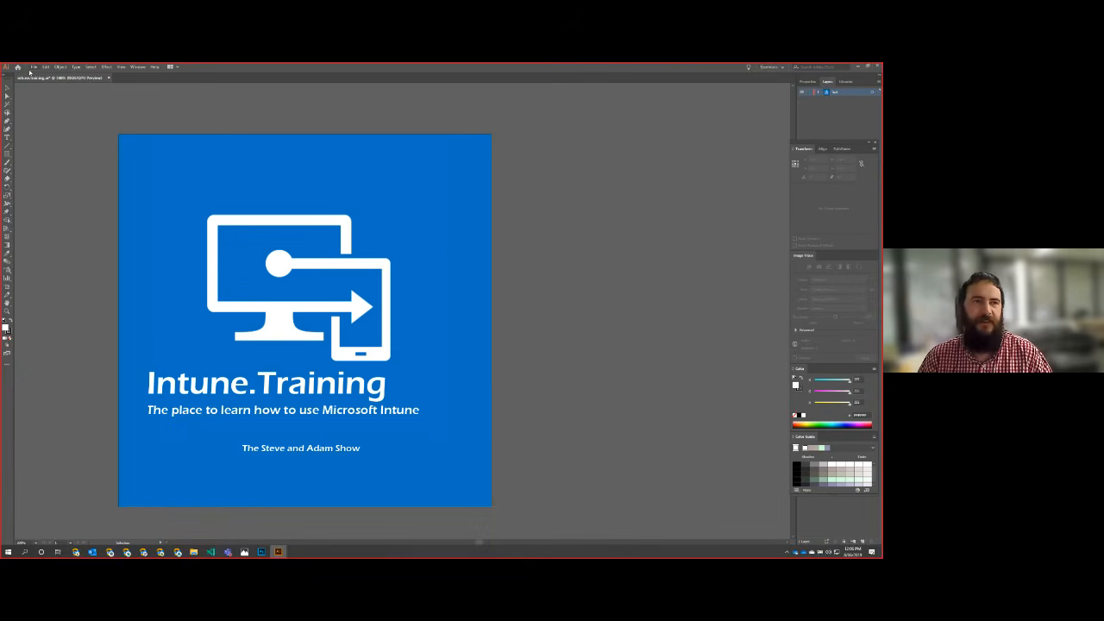
Step: Open the recently used banner artwork Intune.Training.banner.ai
click(33, 68)
mouse_move(55, 99)
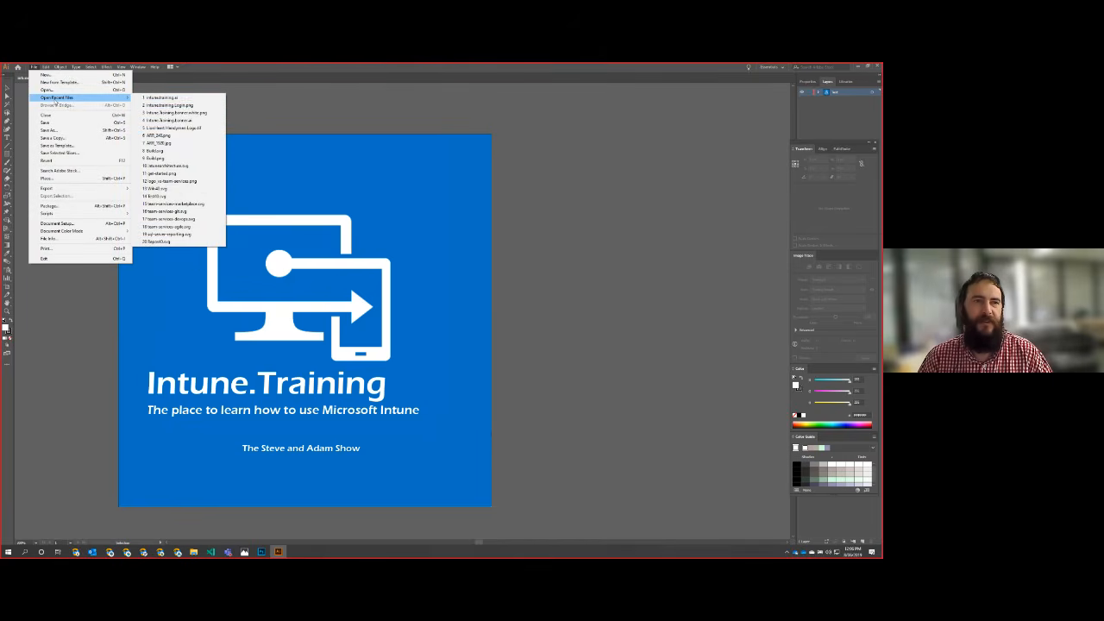
click(202, 121)
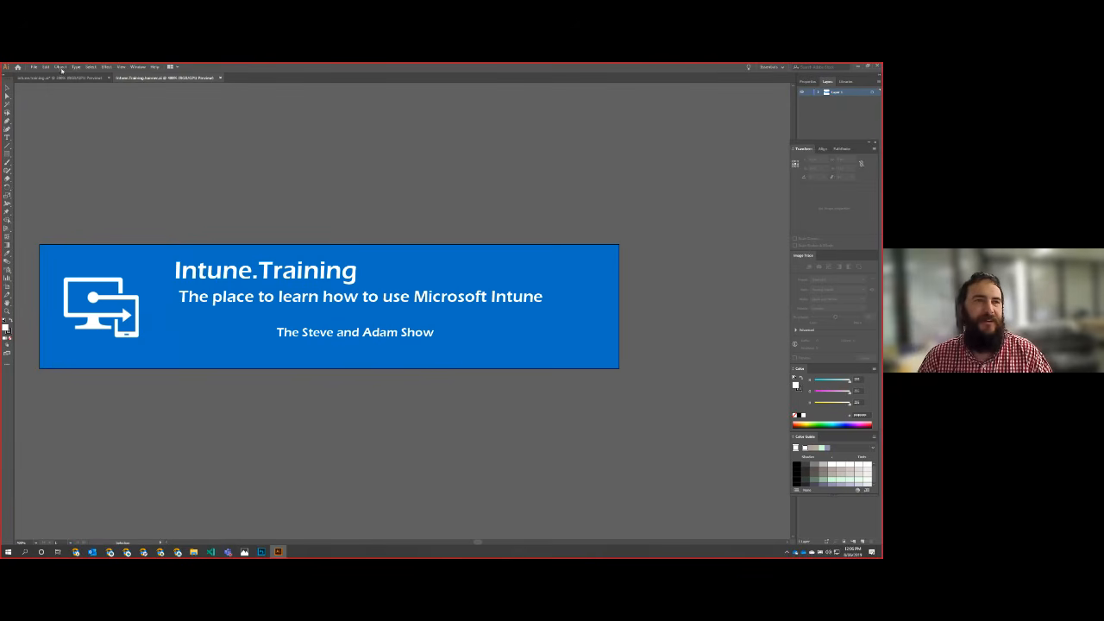
Step: Export the banner artwork with Save for Web as PNG-24, overwriting the existing white banner PNG in IntuneTrainingCollateral
click(34, 67)
mouse_move(57, 191)
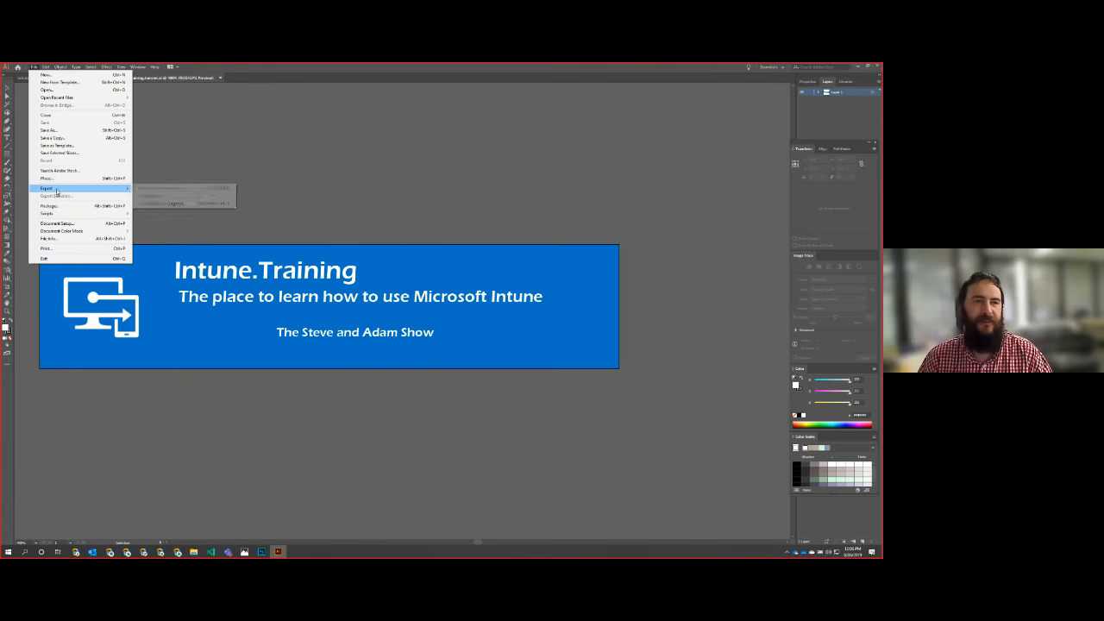
click(177, 203)
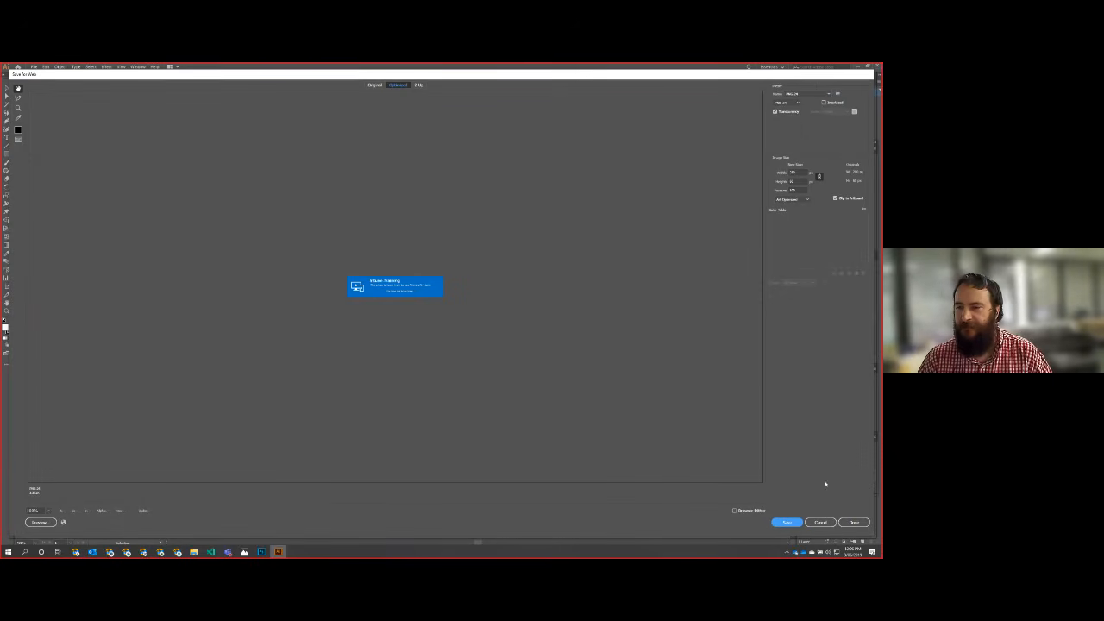
click(790, 523)
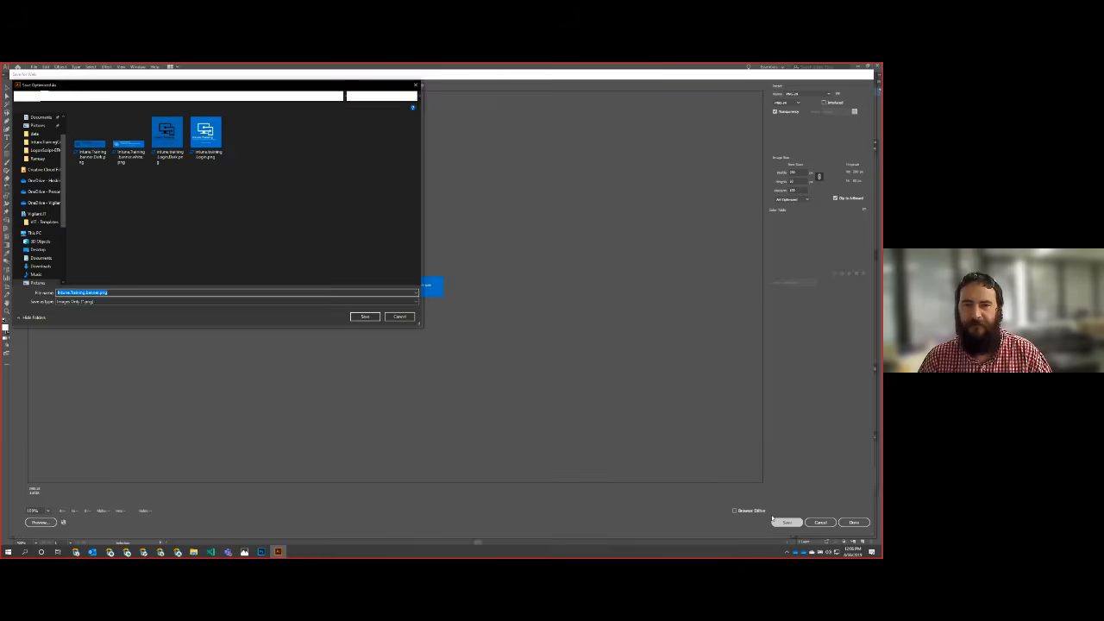
click(129, 138)
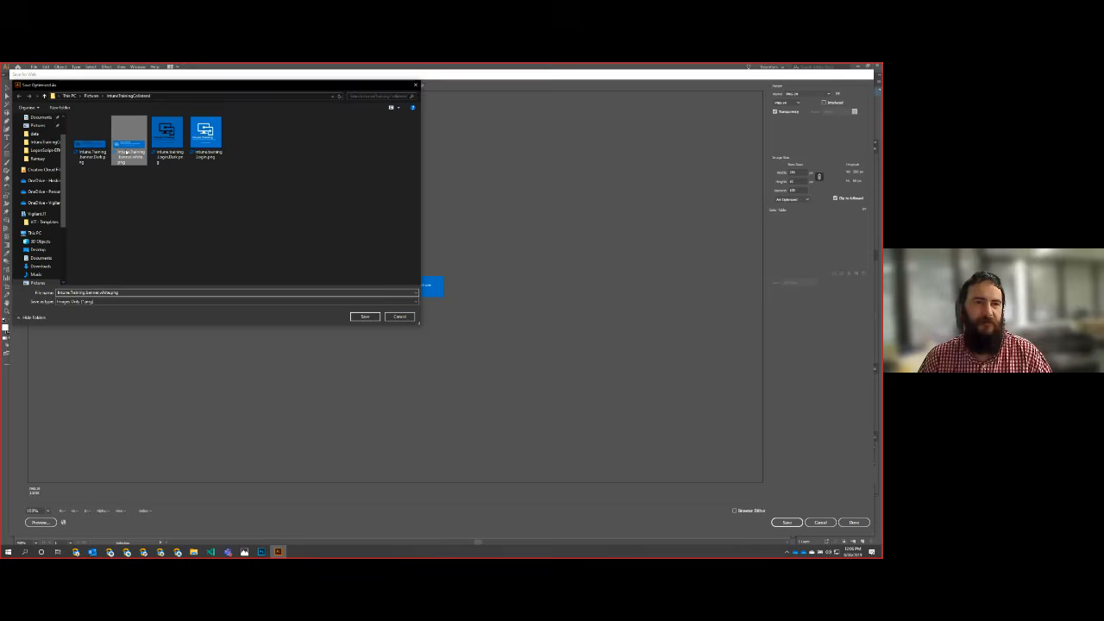
click(365, 316)
click(250, 221)
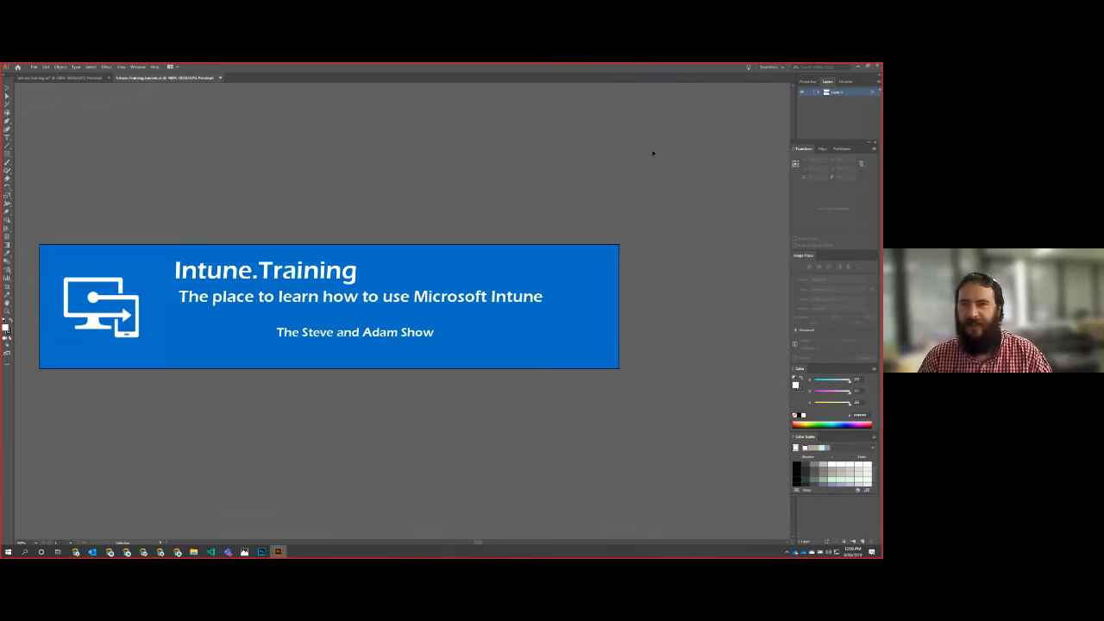
Step: Switch back to the IntuneTrainingCollateral folder in File Explorer and delete the dark login PNG
click(858, 67)
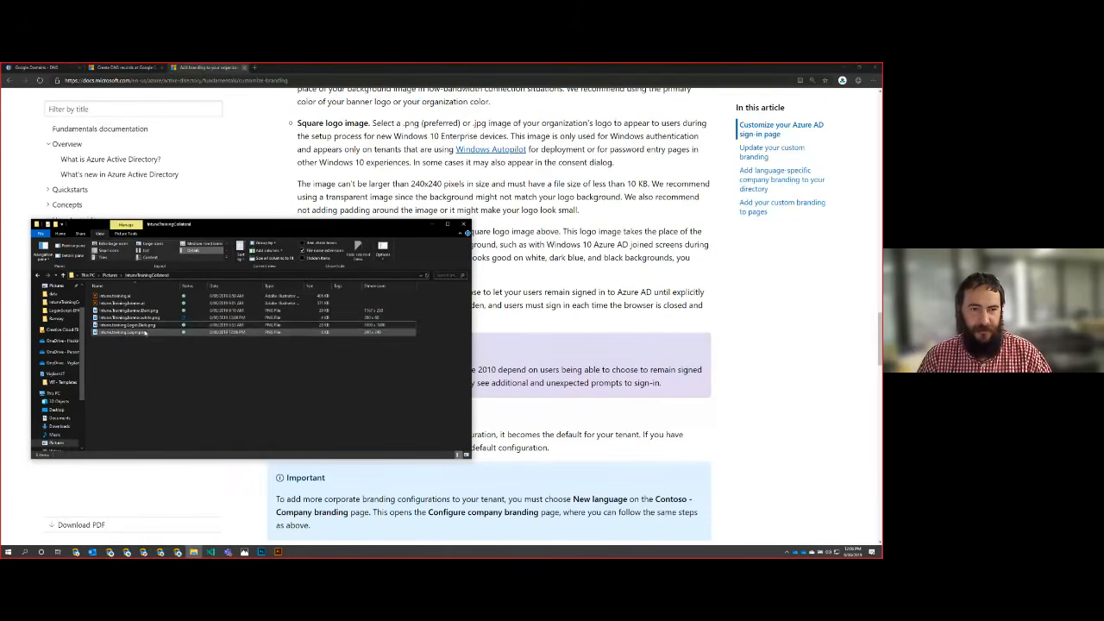
click(159, 325)
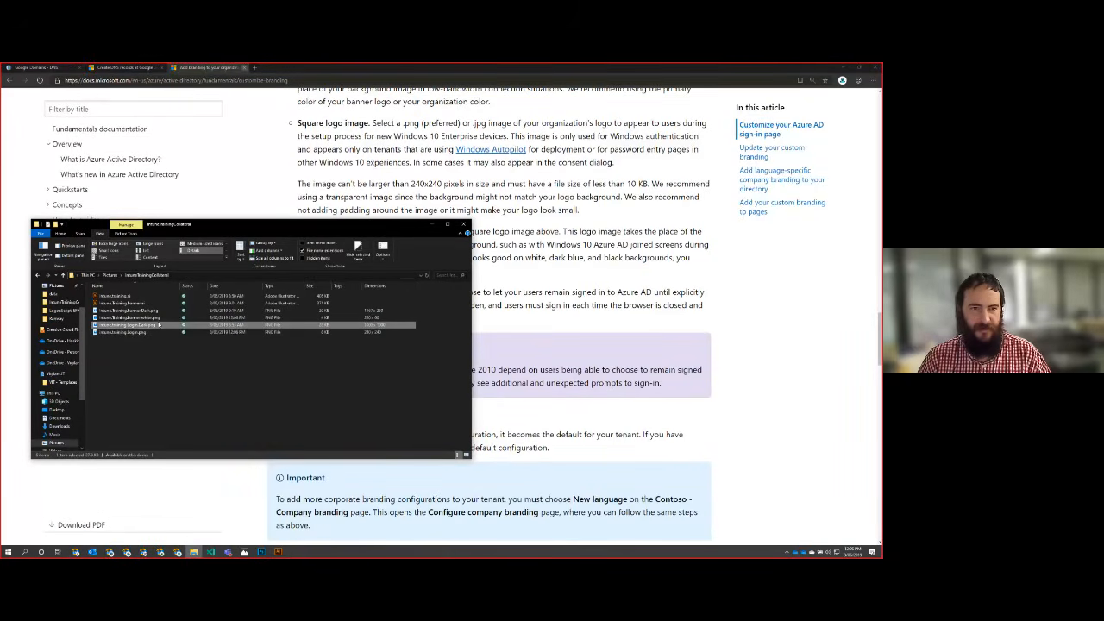
key(Delete)
Step: Check the white banner PNG in Paint, close it, and delete the dark banner PNG from the folder
right_click(125, 318)
click(114, 318)
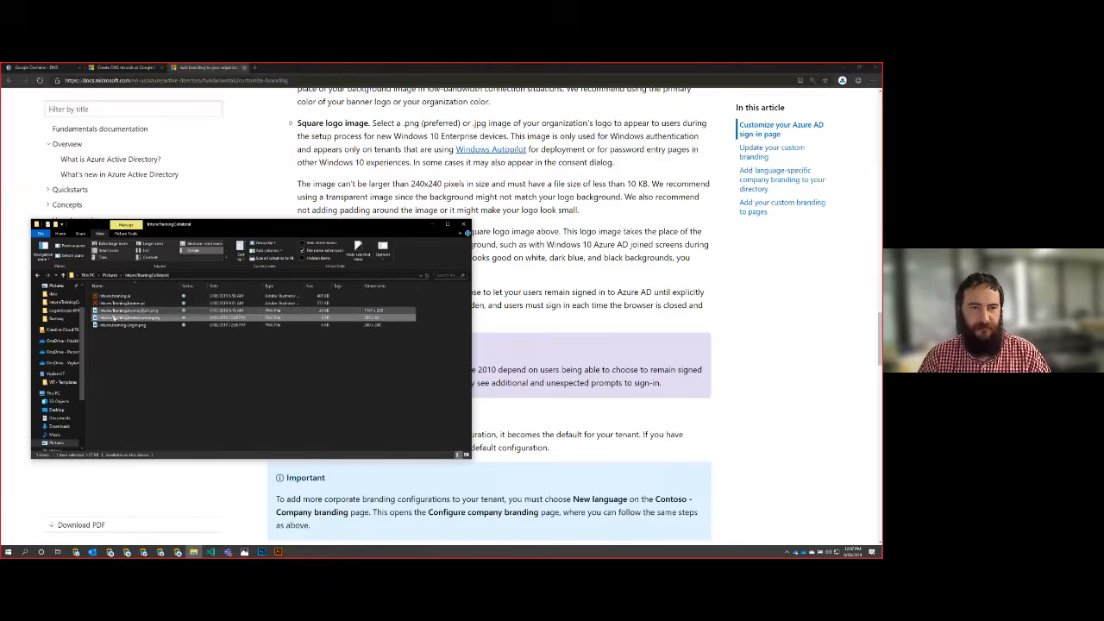
double_click(114, 318)
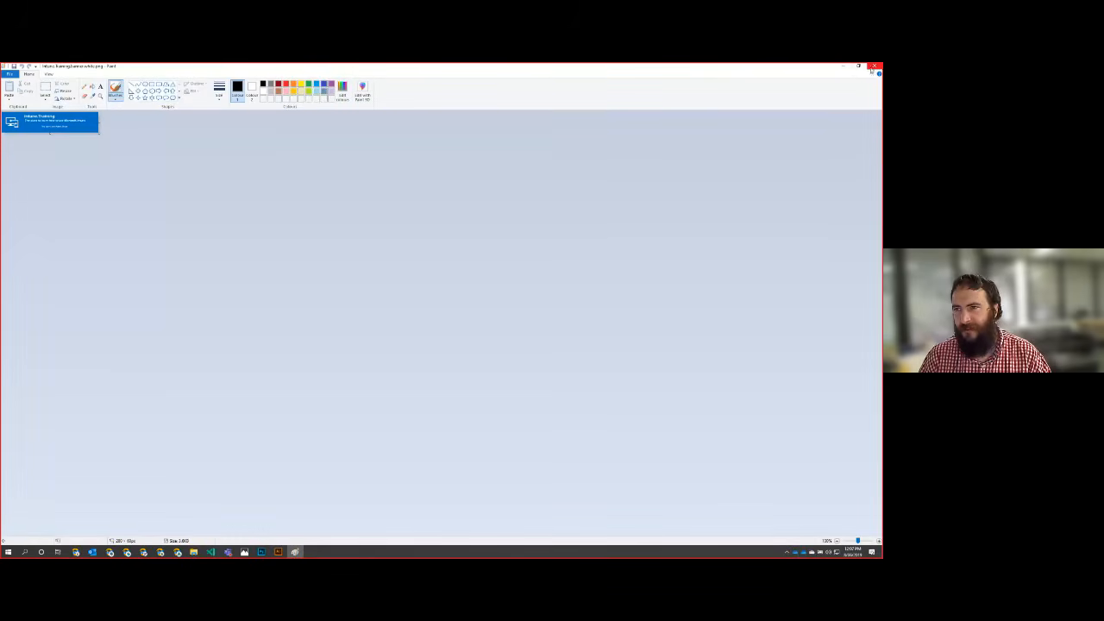
click(872, 69)
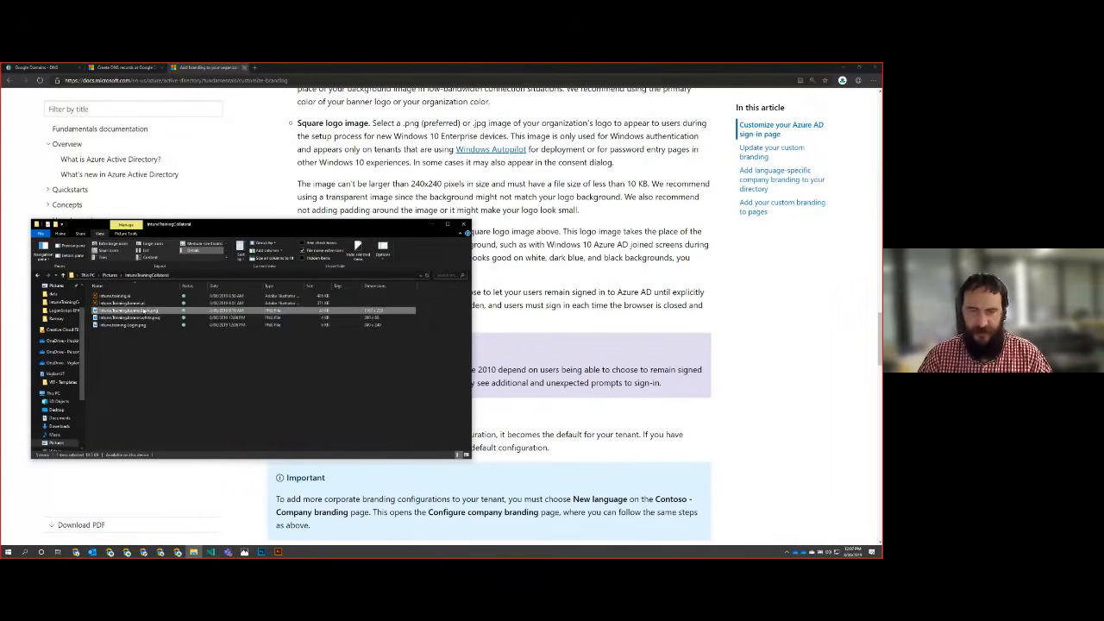
key(Delete)
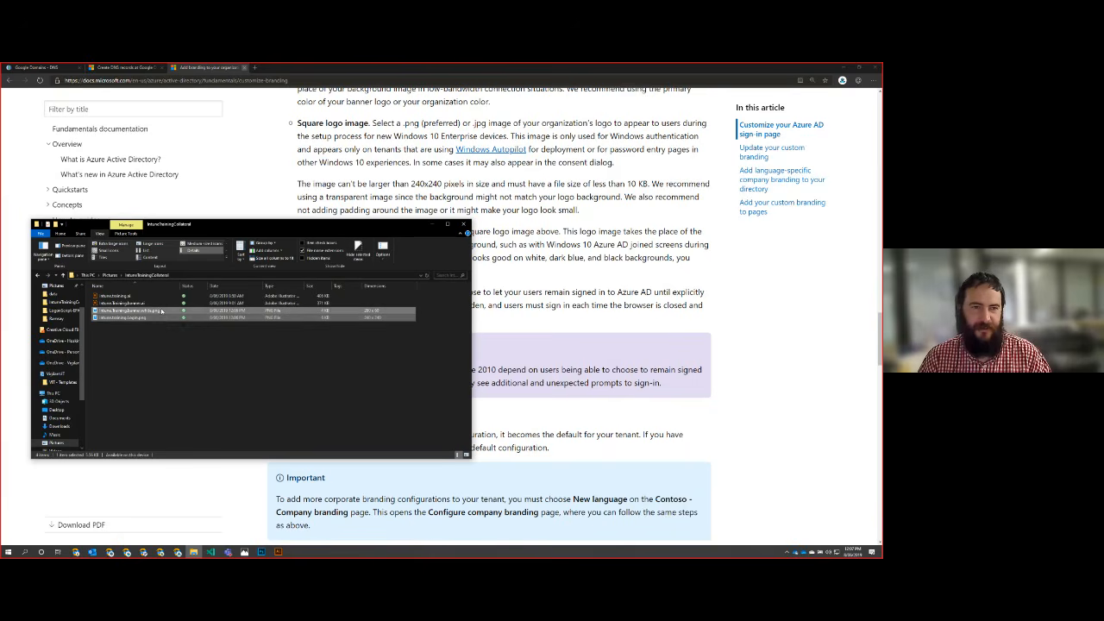
Step: Duplicate the white banner PNG and the login PNG within the IntuneTrainingCollateral folder
ctrl+click(160, 318)
right_click(160, 317)
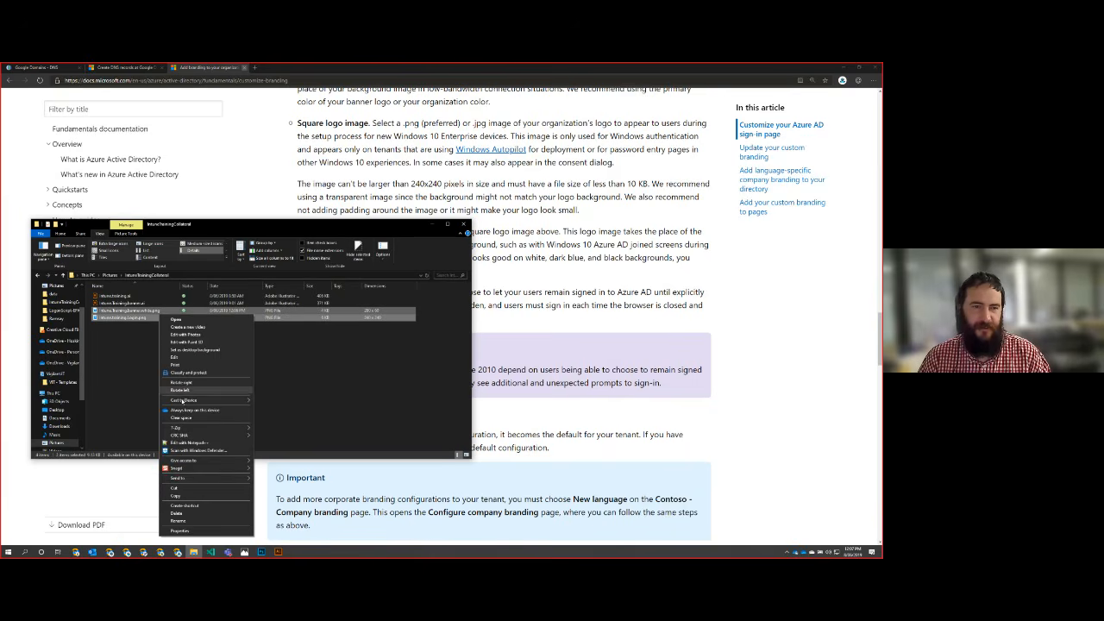
click(180, 496)
right_click(143, 418)
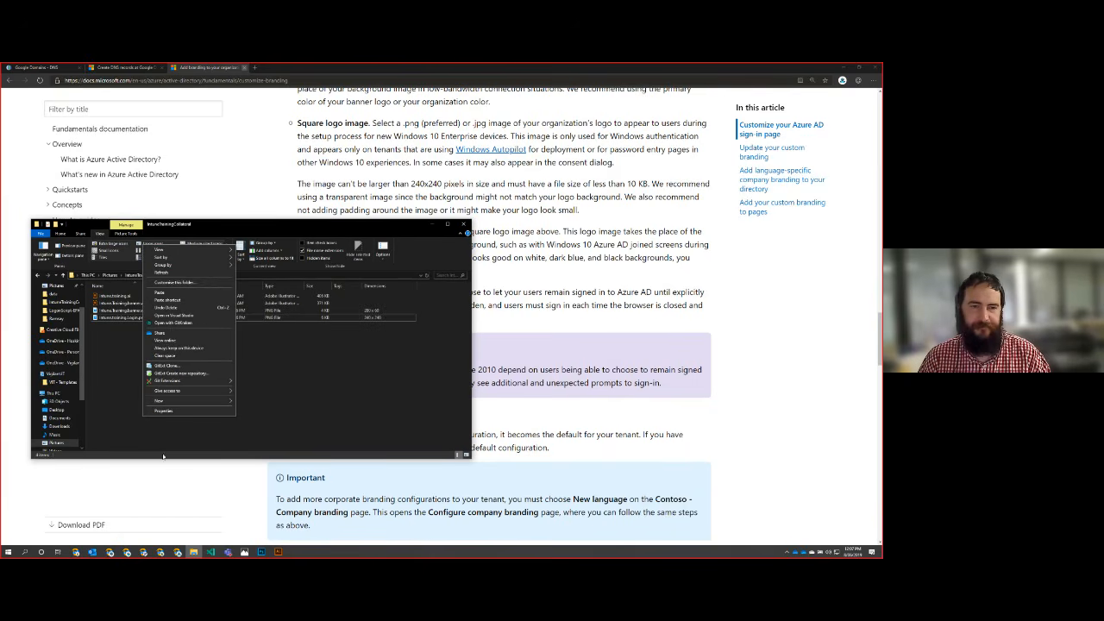
click(172, 292)
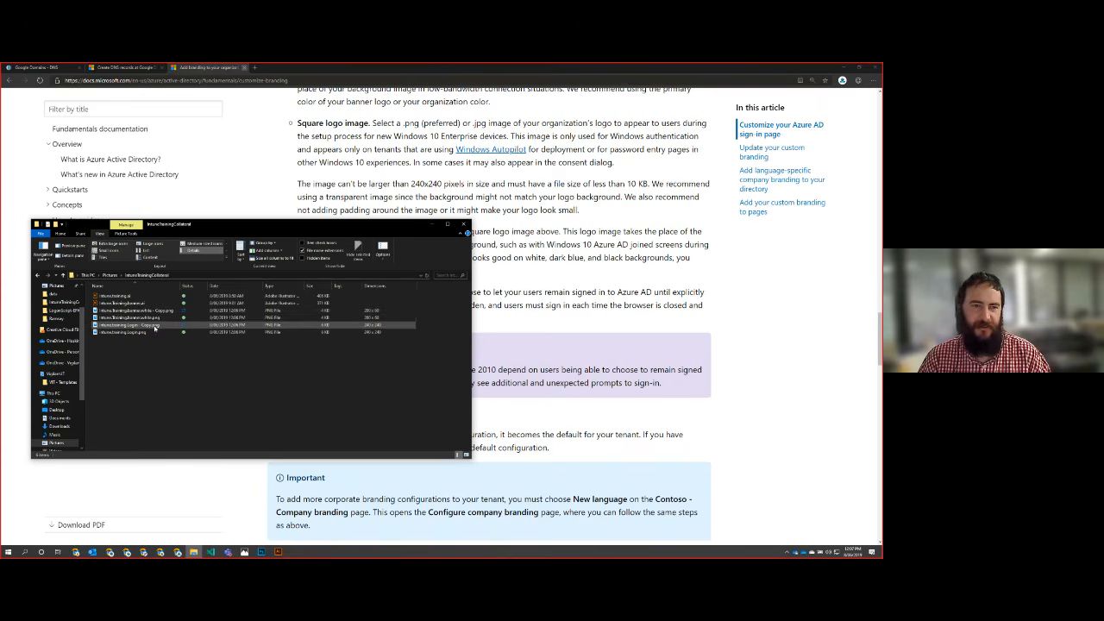
Step: Rename the copied login PNG as Intune.training.Login.dark.png
click(155, 328)
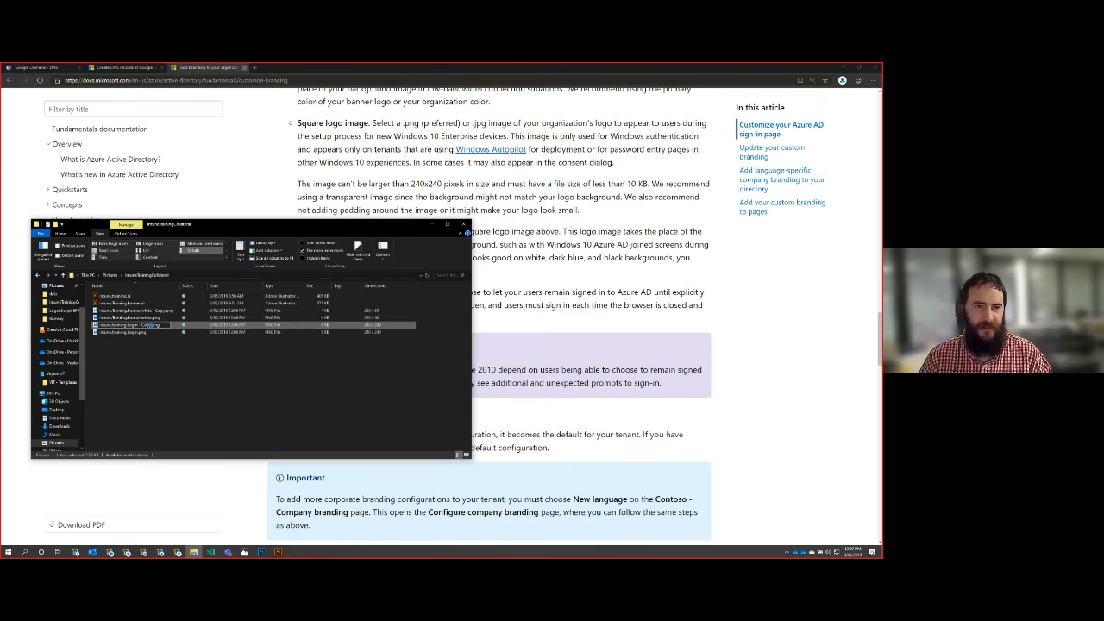
key(BackSpace)
key(Escape)
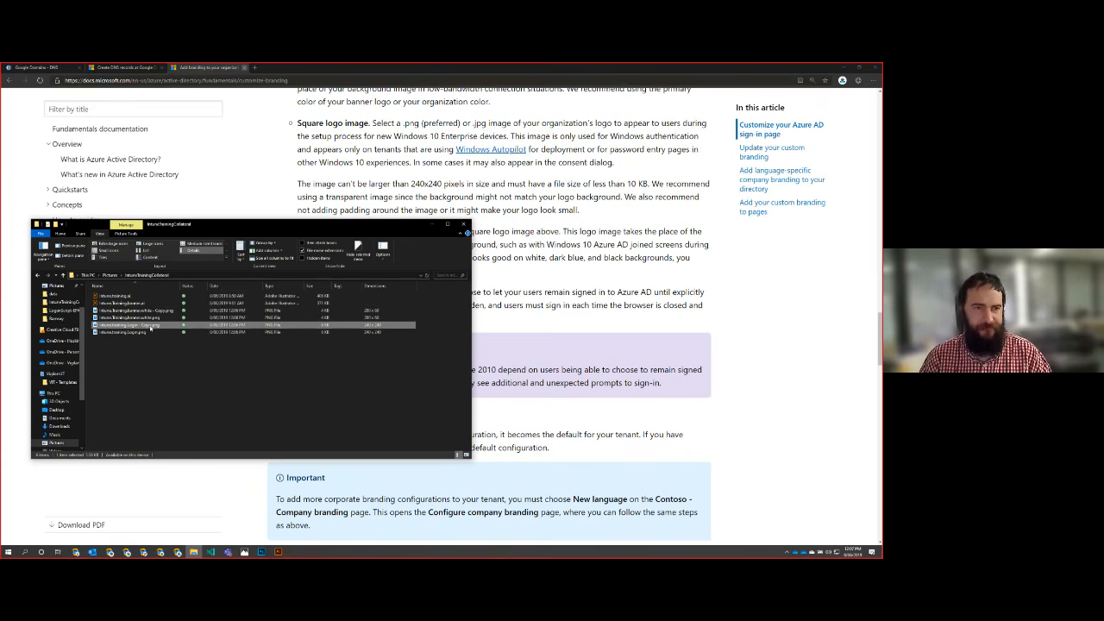
click(150, 328)
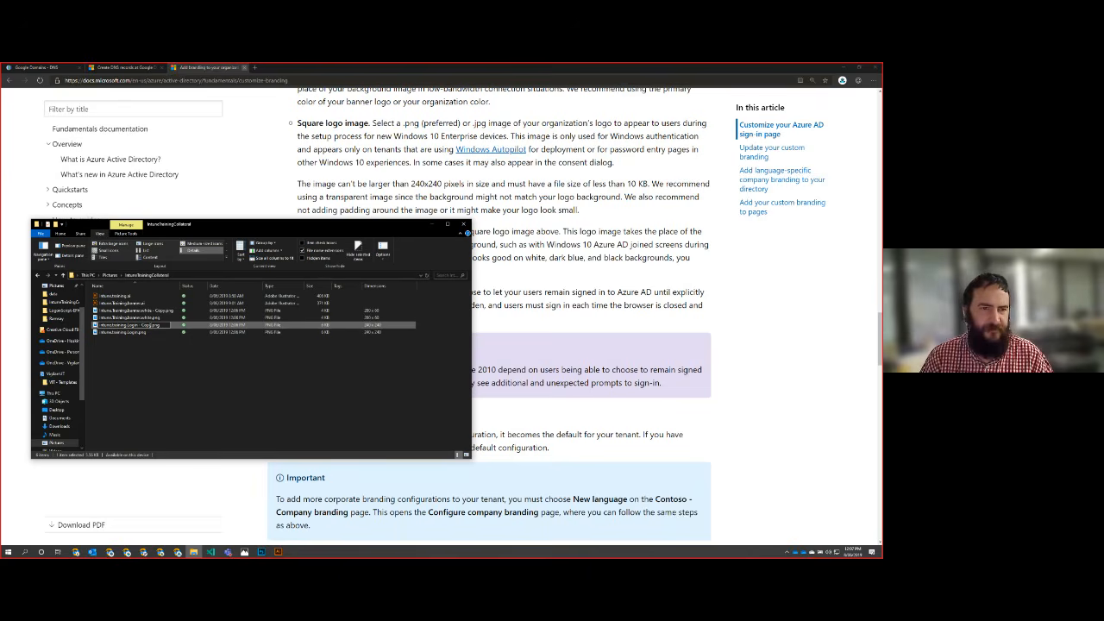
key(BackSpace)
key(BackSpace)
key(BackSpace)
key(BackSpace)
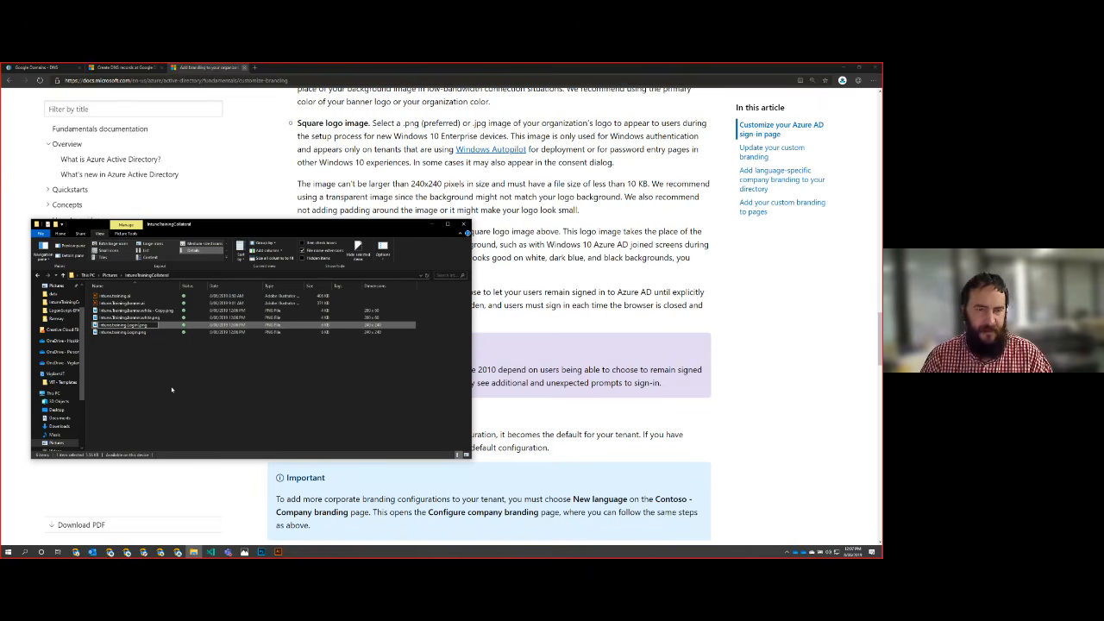
text(.dark)
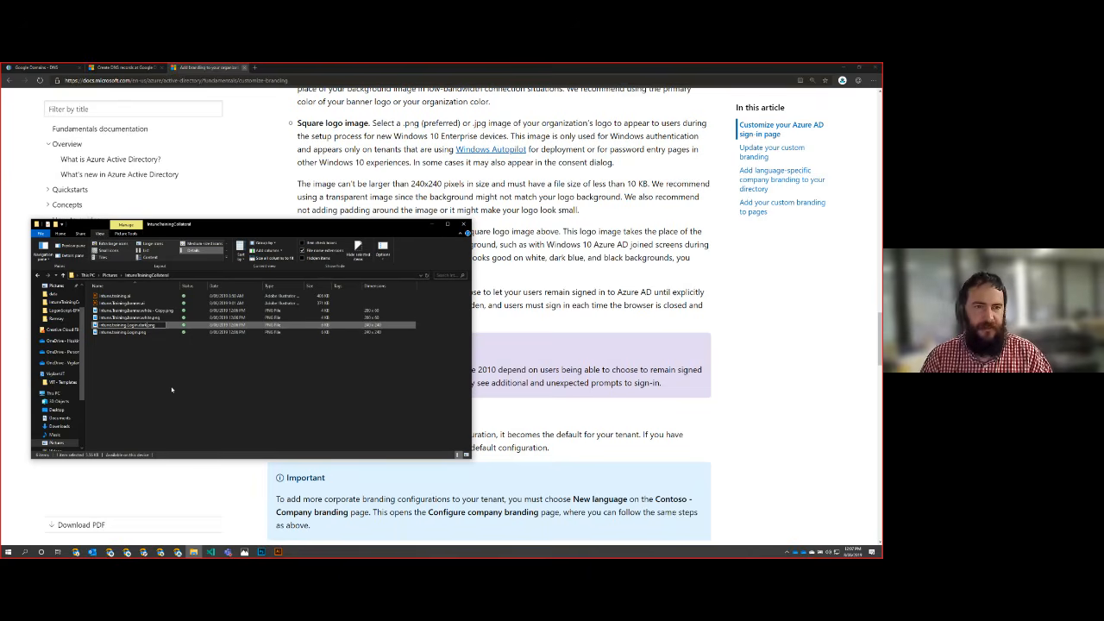
Step: Rename the copied white banner PNG as Intune.Training.banner.dark.png
key(Up)
key(Up)
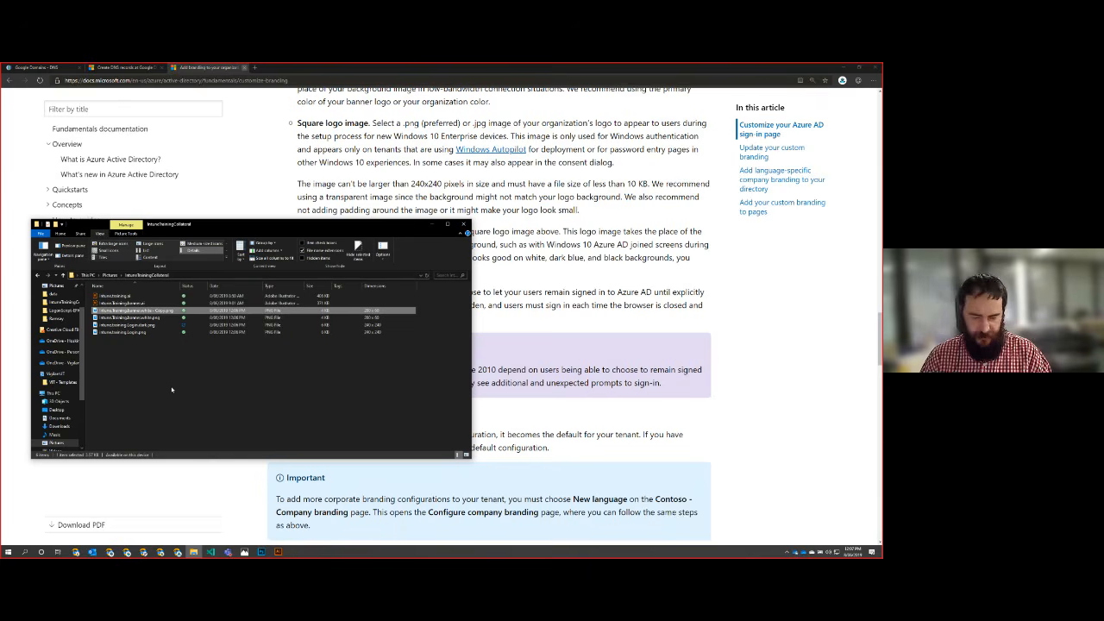
key(F2)
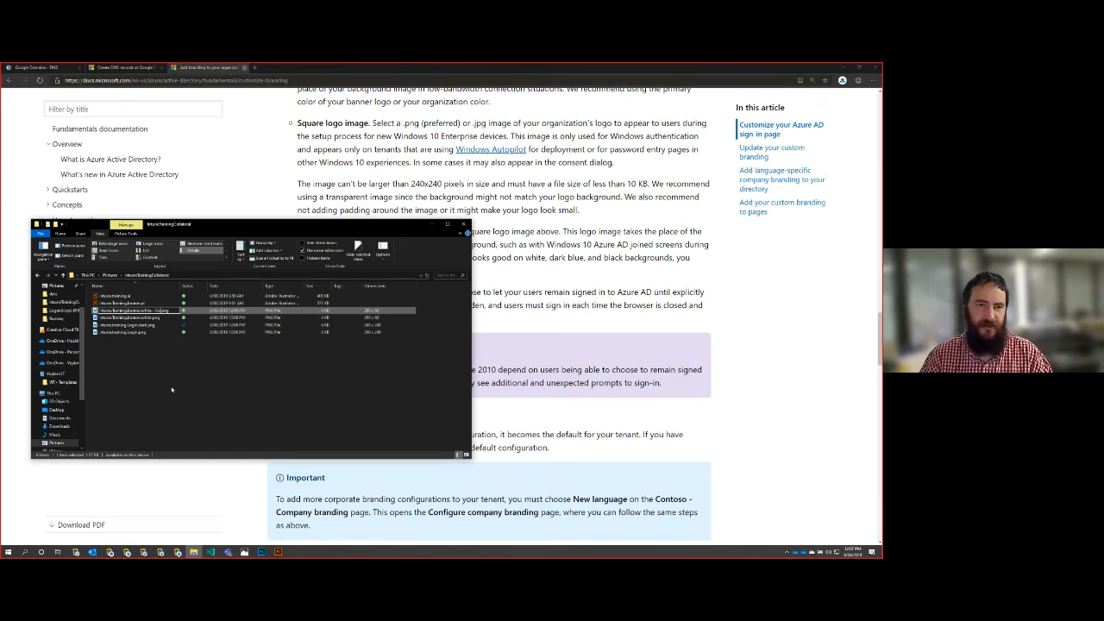
key(BackSpace)
key(BackSpace)
key(BackSpace)
key(BackSpace)
key(BackSpace)
key(BackSpace)
key(BackSpace)
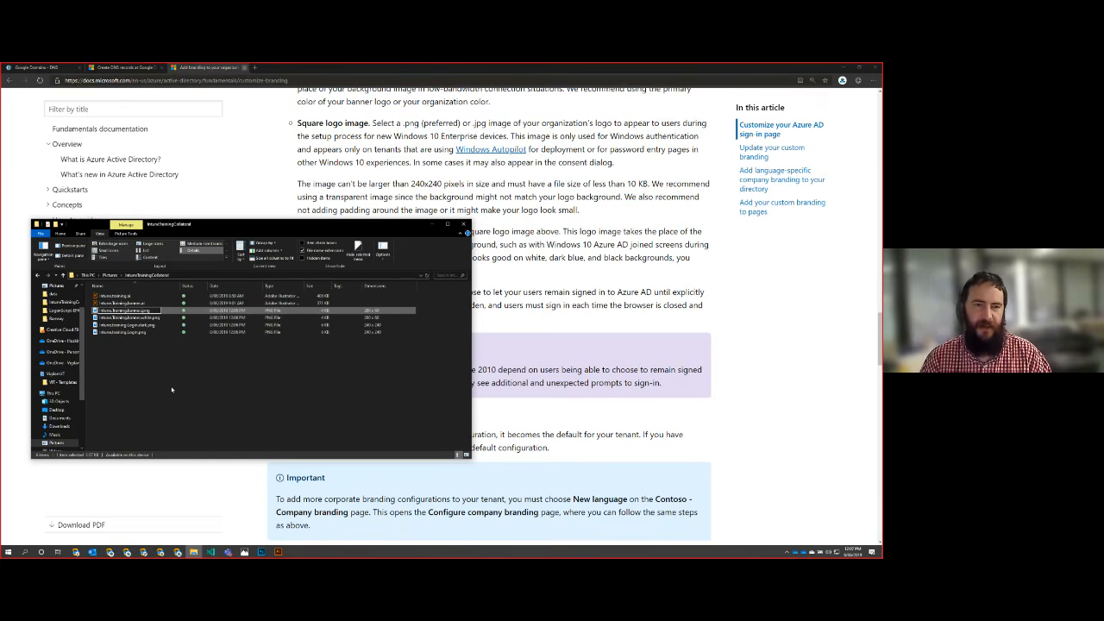
text(dark)
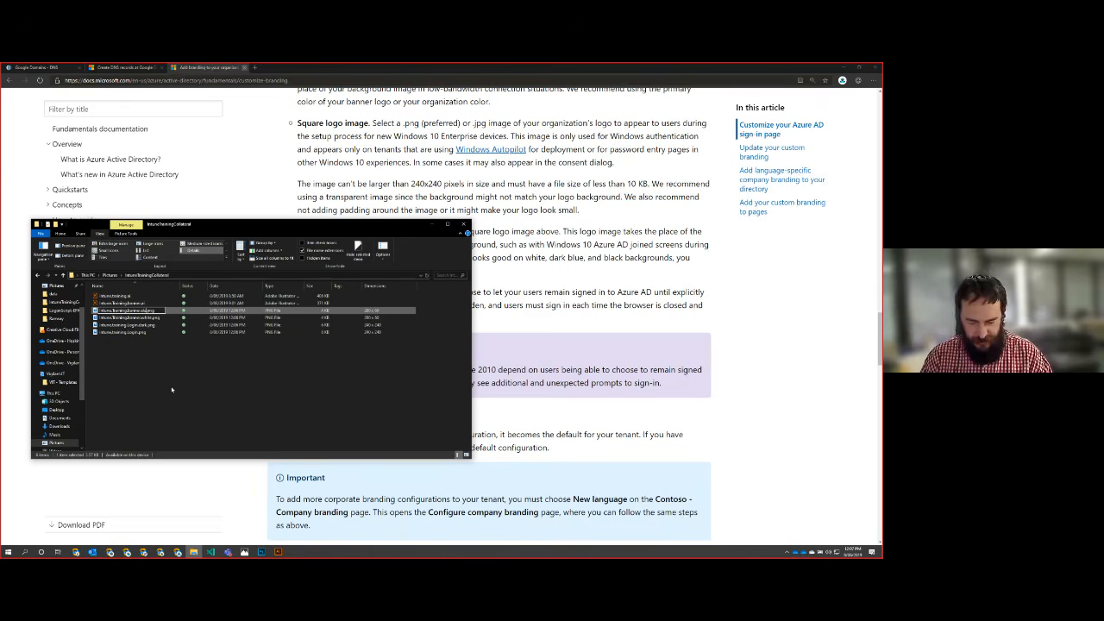
key(Return)
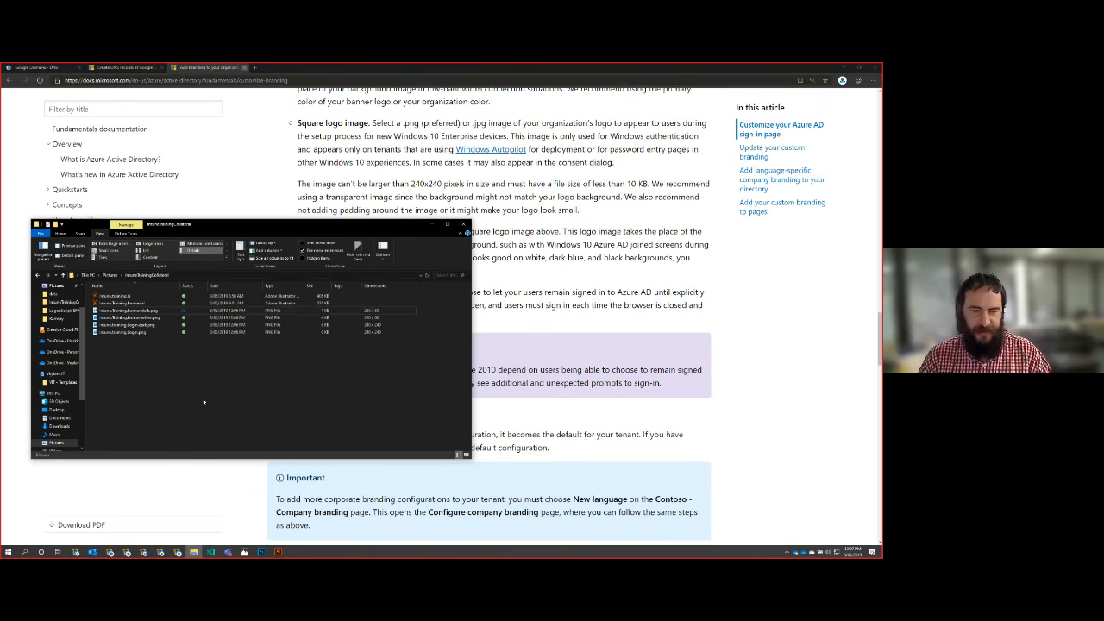
Step: Switch to Photoshop, cancel the pending Export As, and close the open login image
click(263, 552)
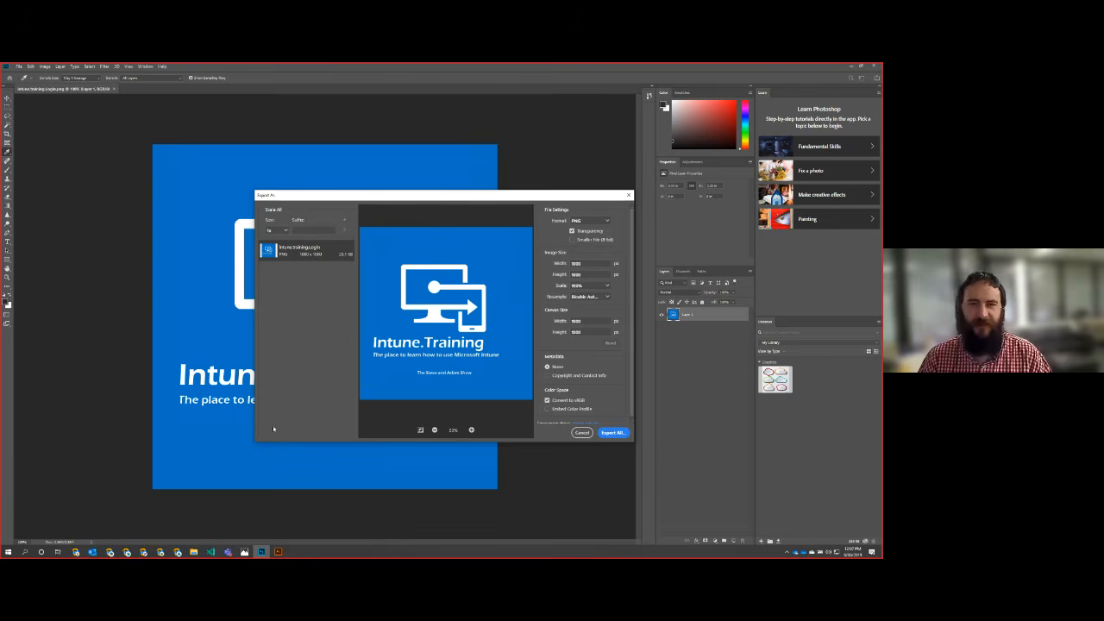
click(580, 432)
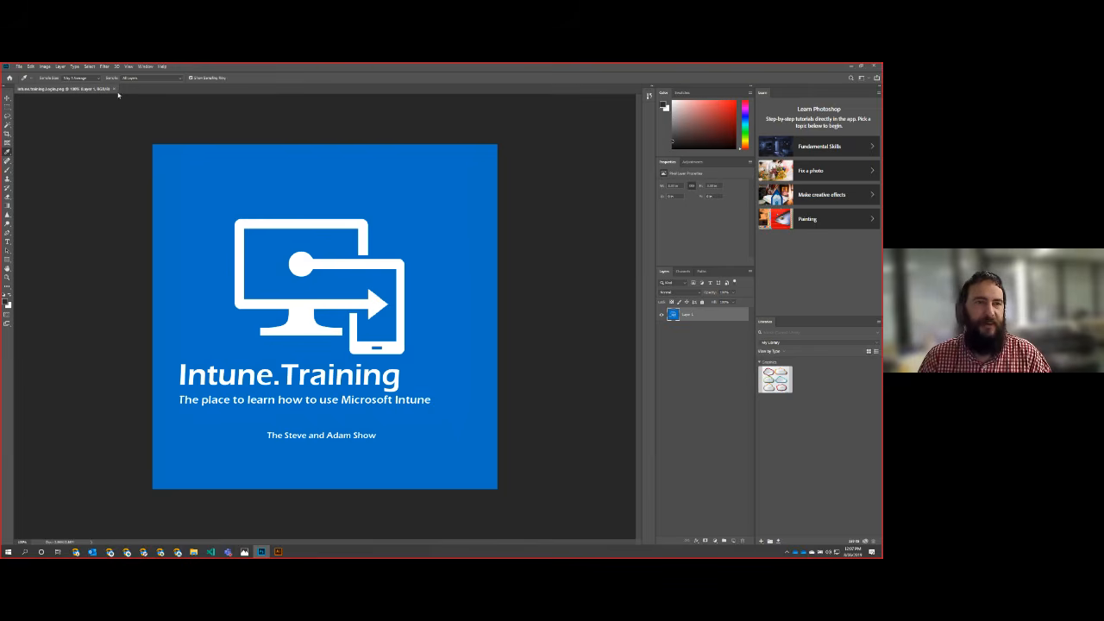
click(116, 90)
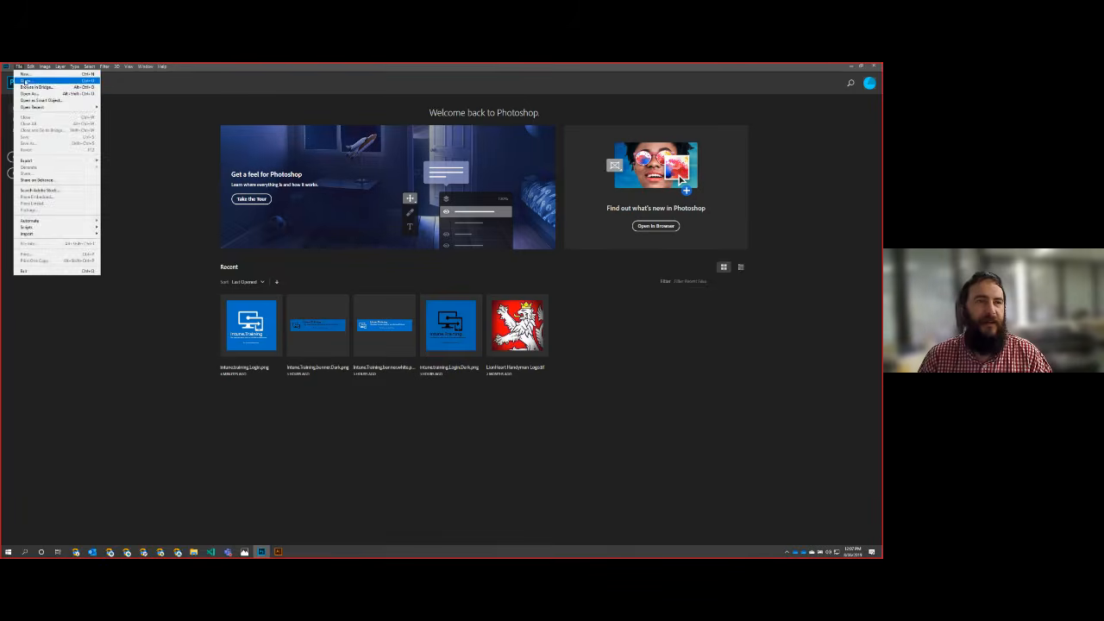
Step: Open the dark banner and dark login PNGs together from the IntuneTrainingCollateral folder
click(29, 84)
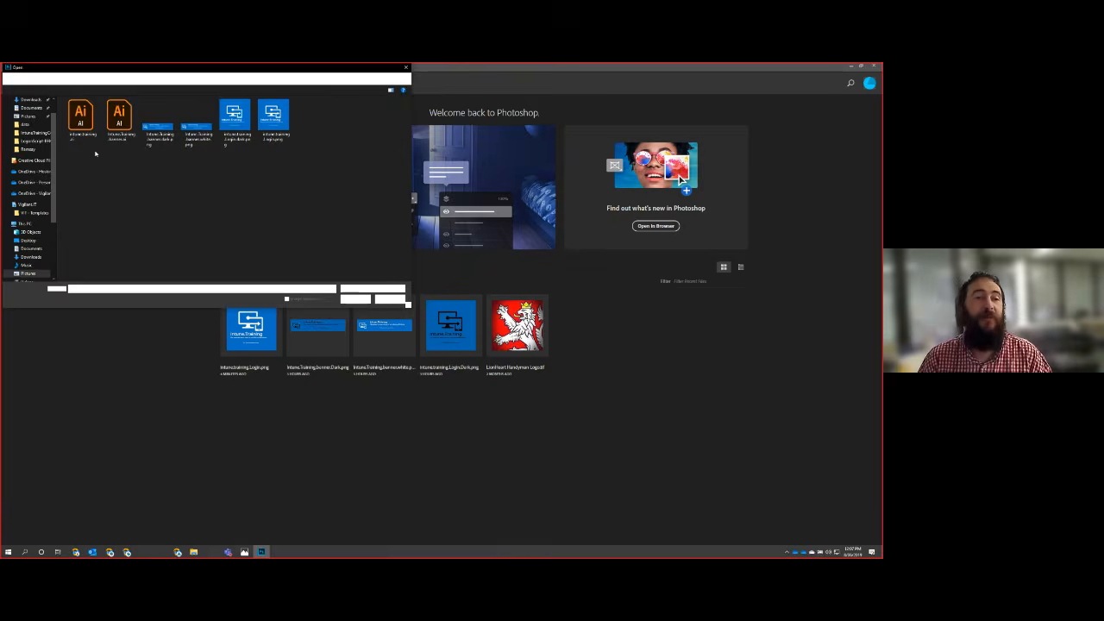
drag(345, 192, 291, 156)
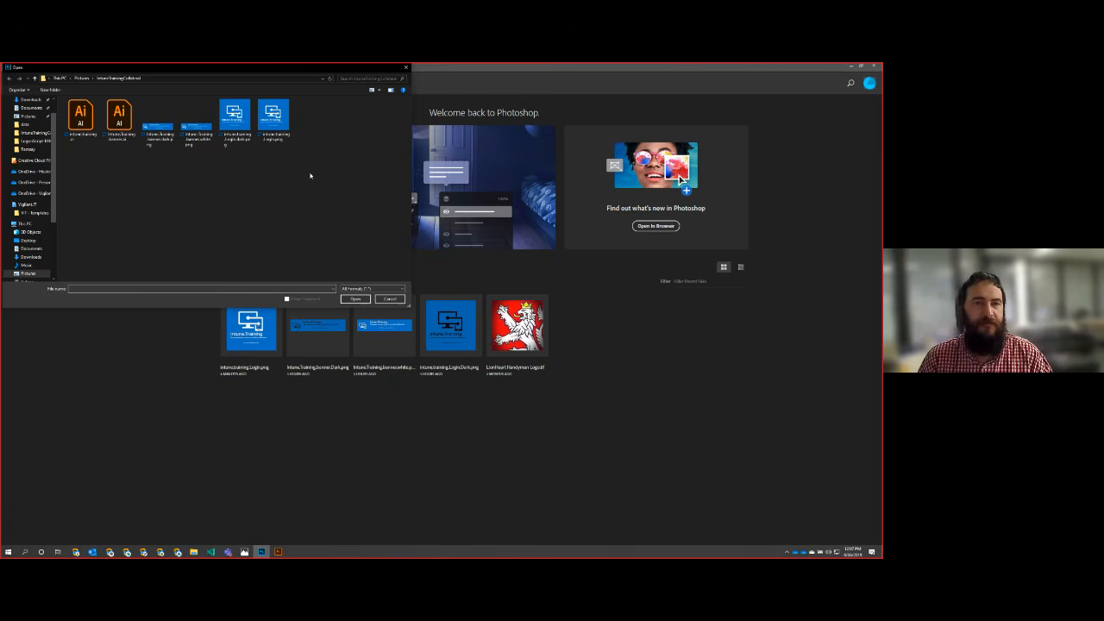
click(226, 114)
ctrl+click(157, 130)
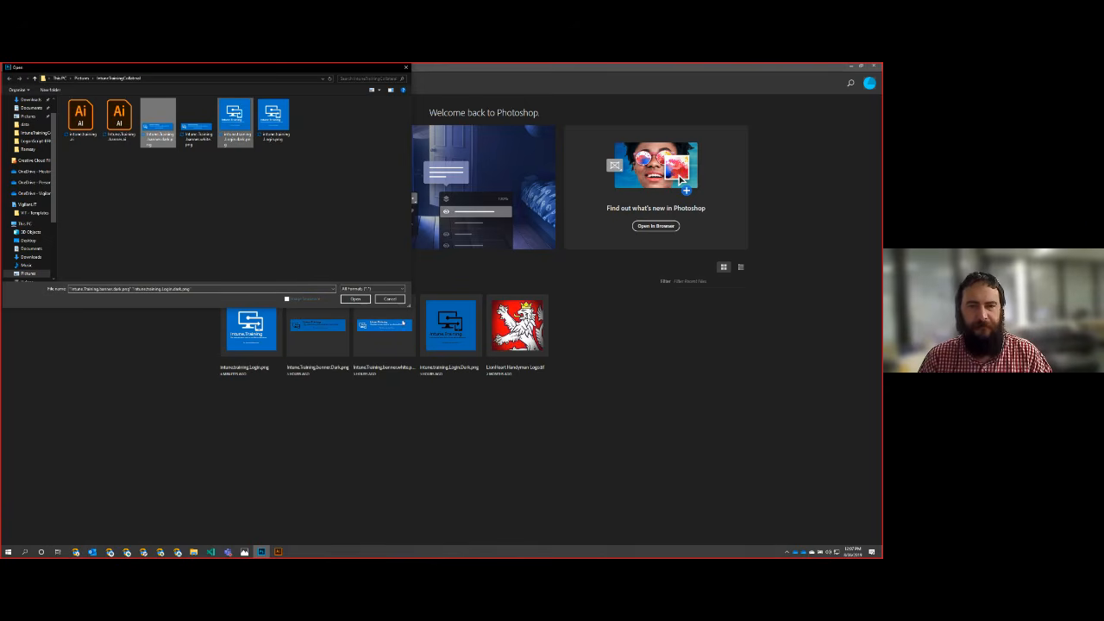
click(366, 301)
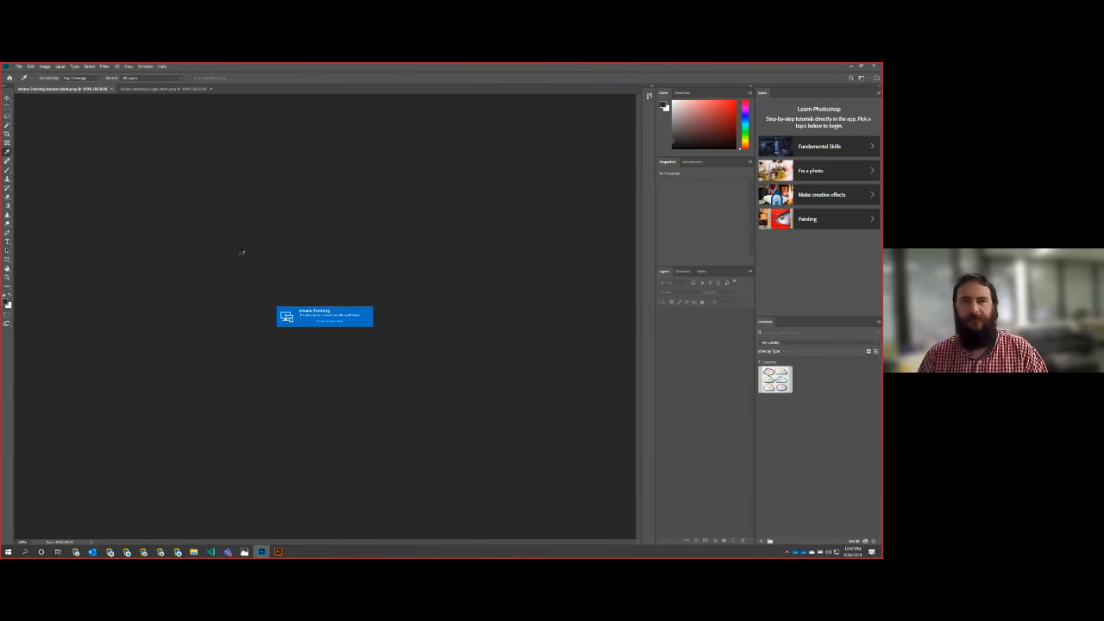
Step: Use Replace Color to turn the white logo and text black in the dark login PNG, and close it with changes saved
click(45, 67)
mouse_move(53, 88)
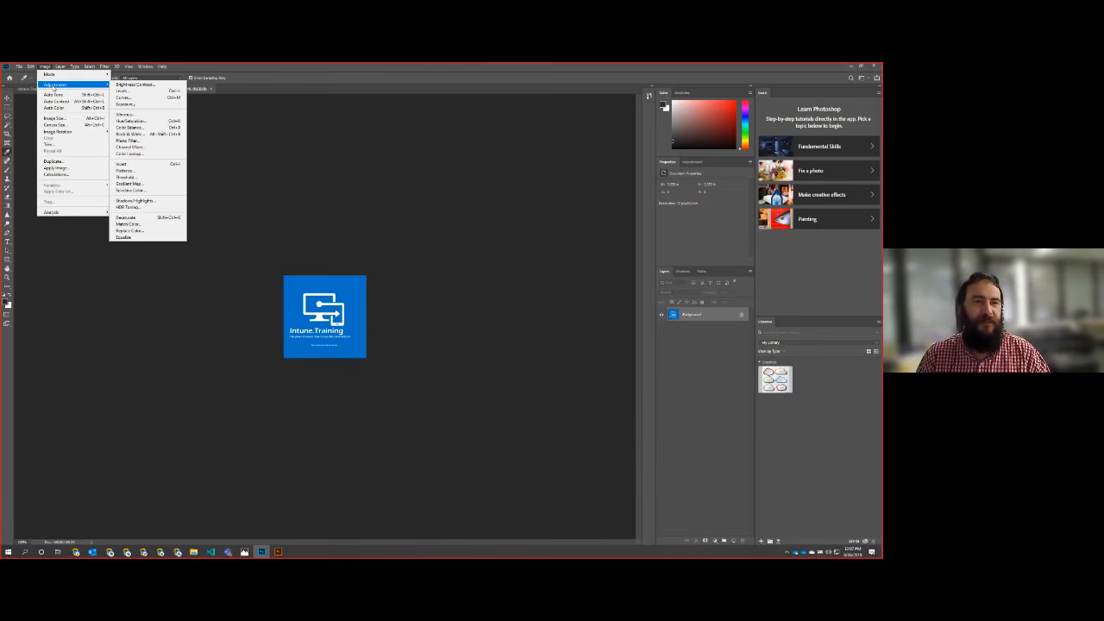
click(130, 230)
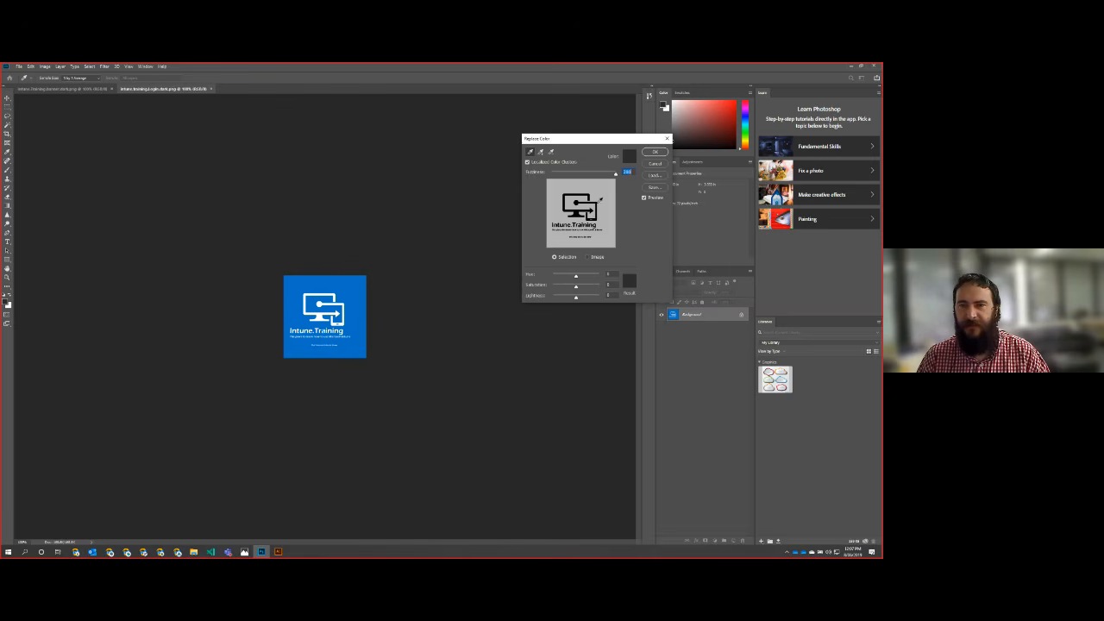
click(578, 207)
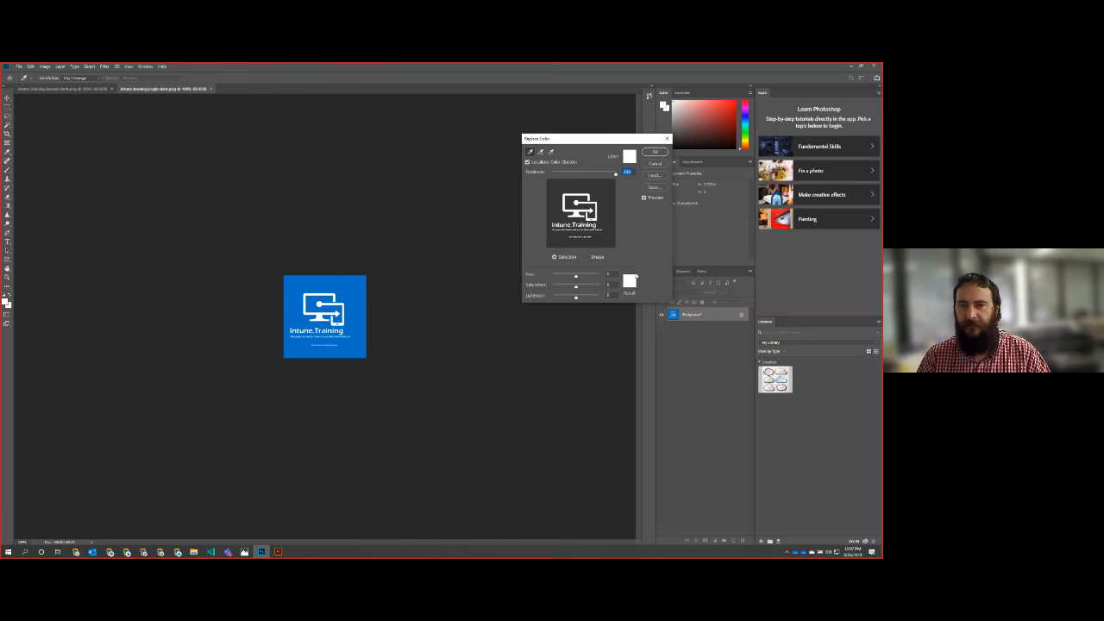
click(630, 280)
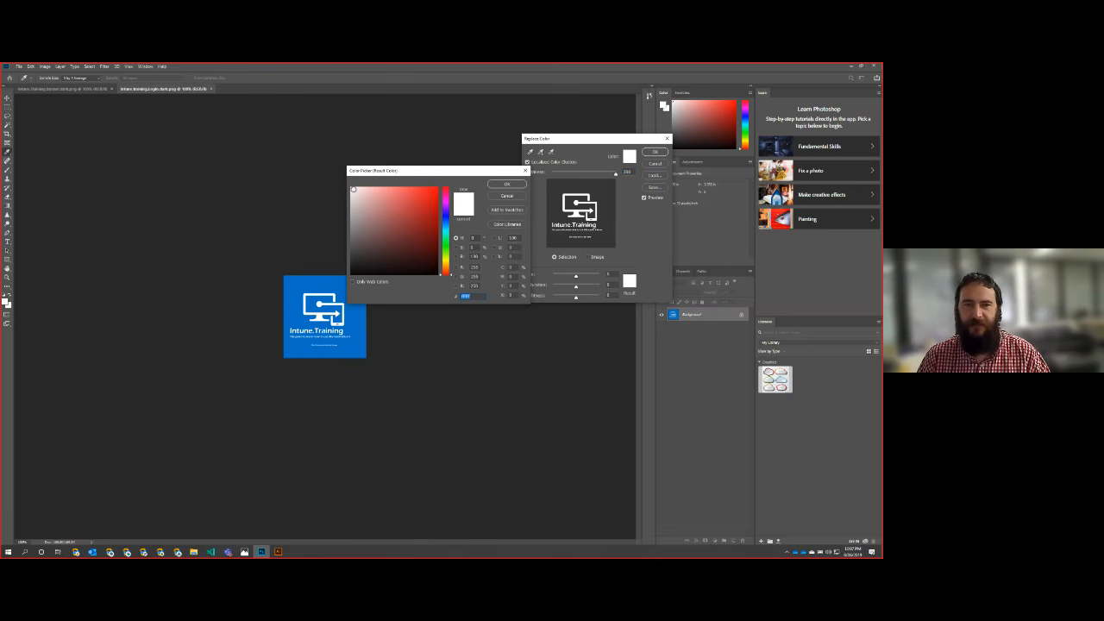
drag(351, 186, 351, 276)
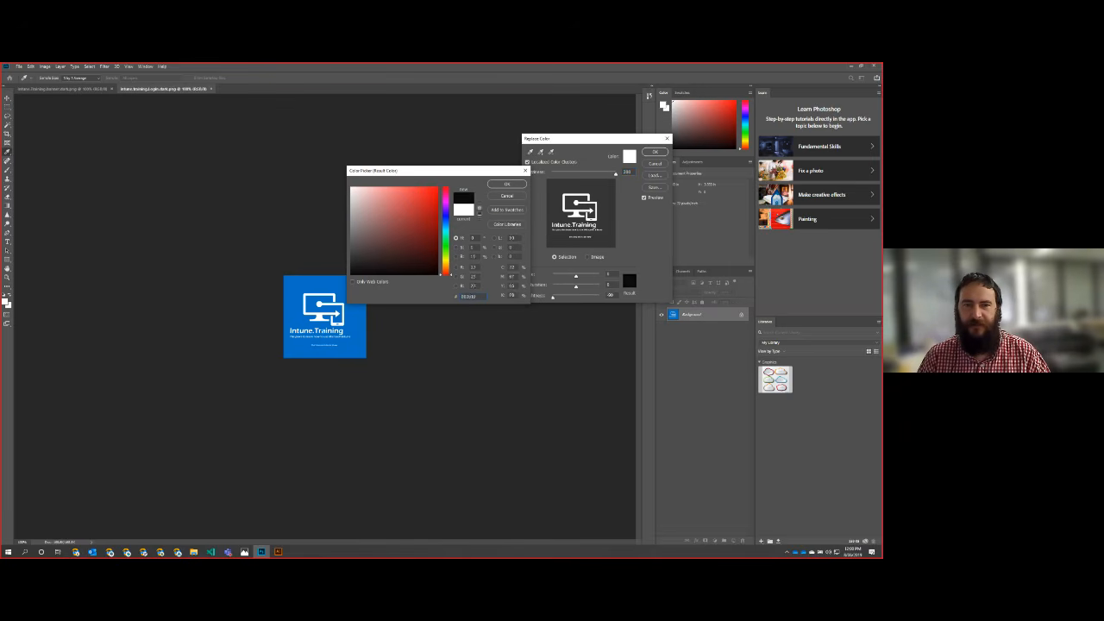
click(499, 184)
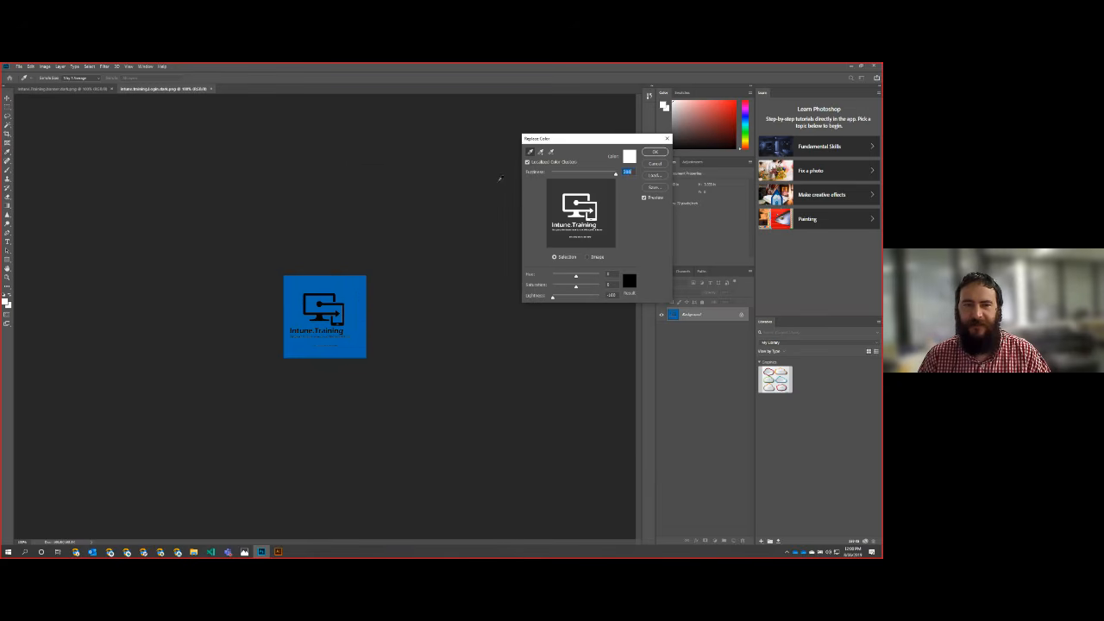
click(655, 152)
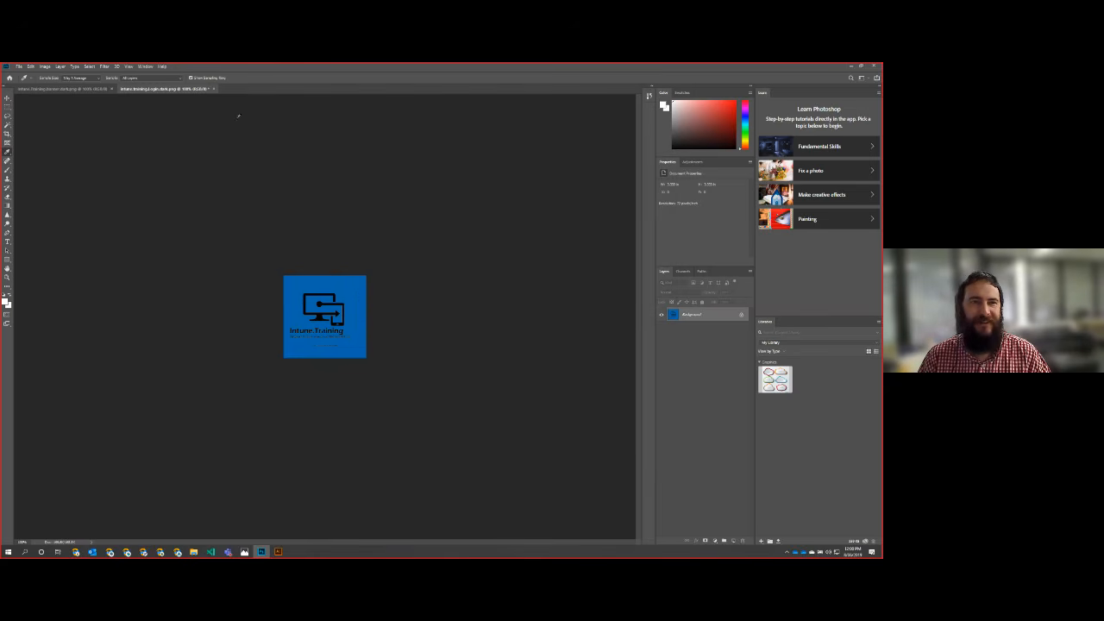
click(214, 89)
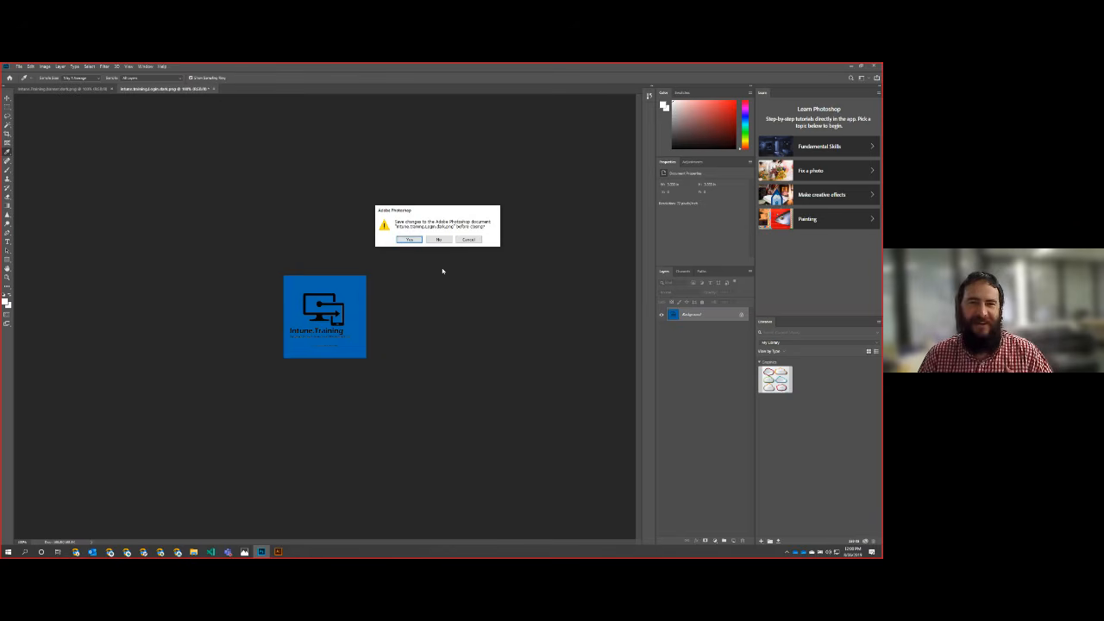
click(409, 239)
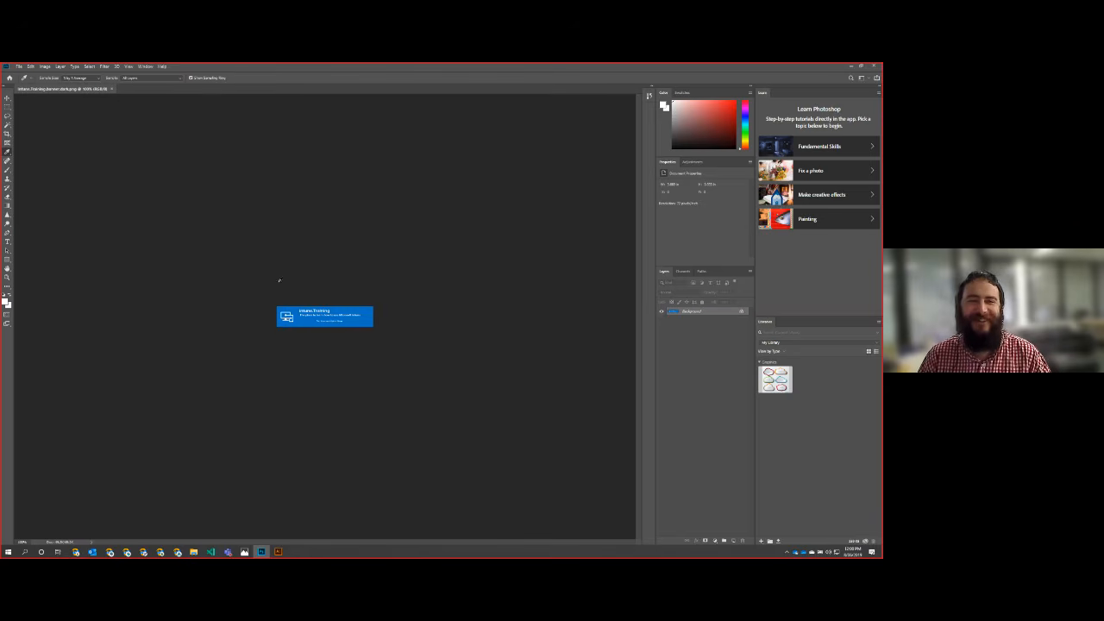
Step: Use Replace Color to change the white logo and text to black (000000) in the dark banner PNG
click(45, 66)
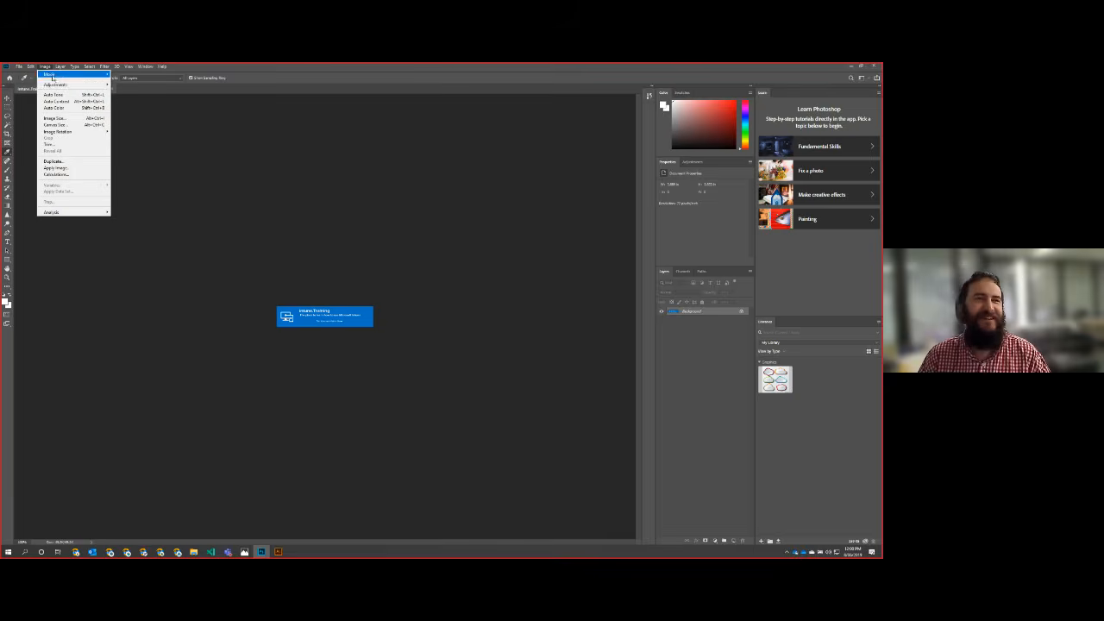
mouse_move(54, 84)
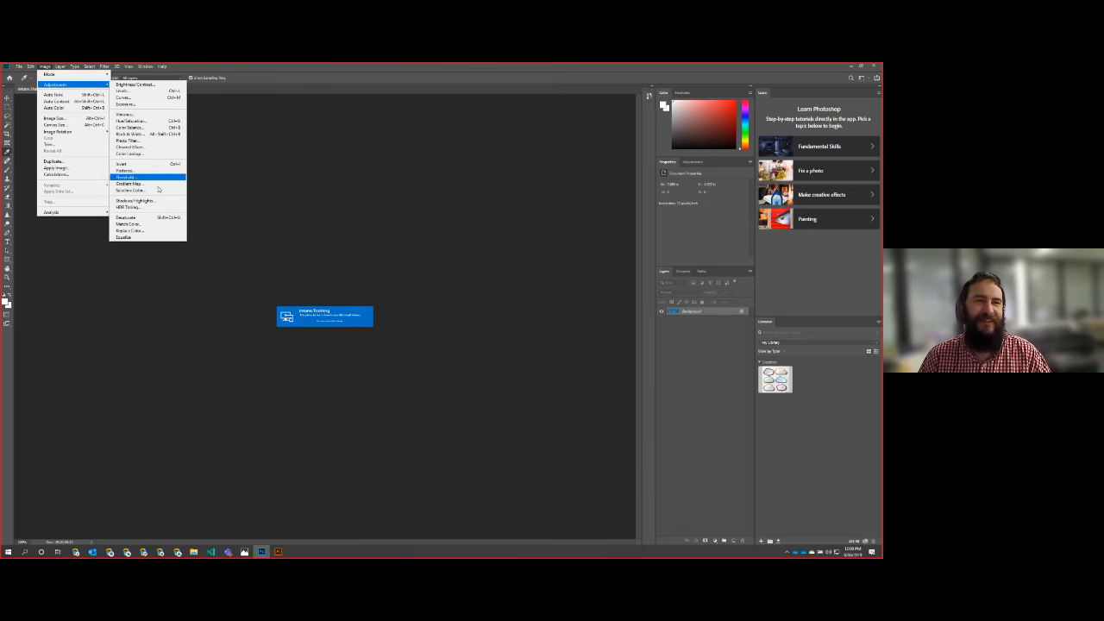
click(154, 231)
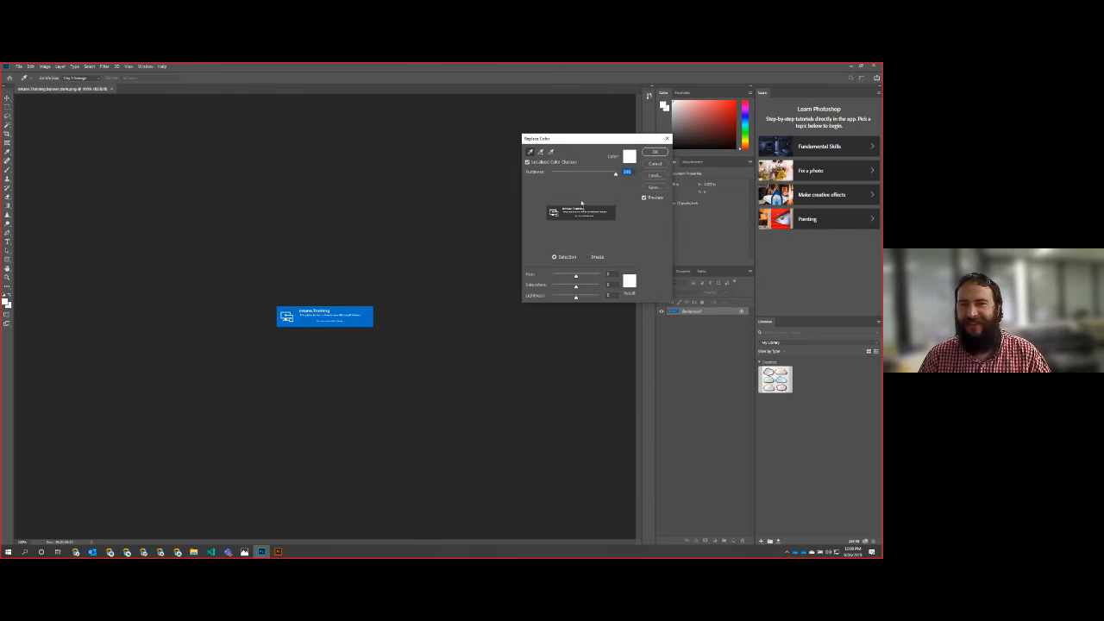
click(628, 281)
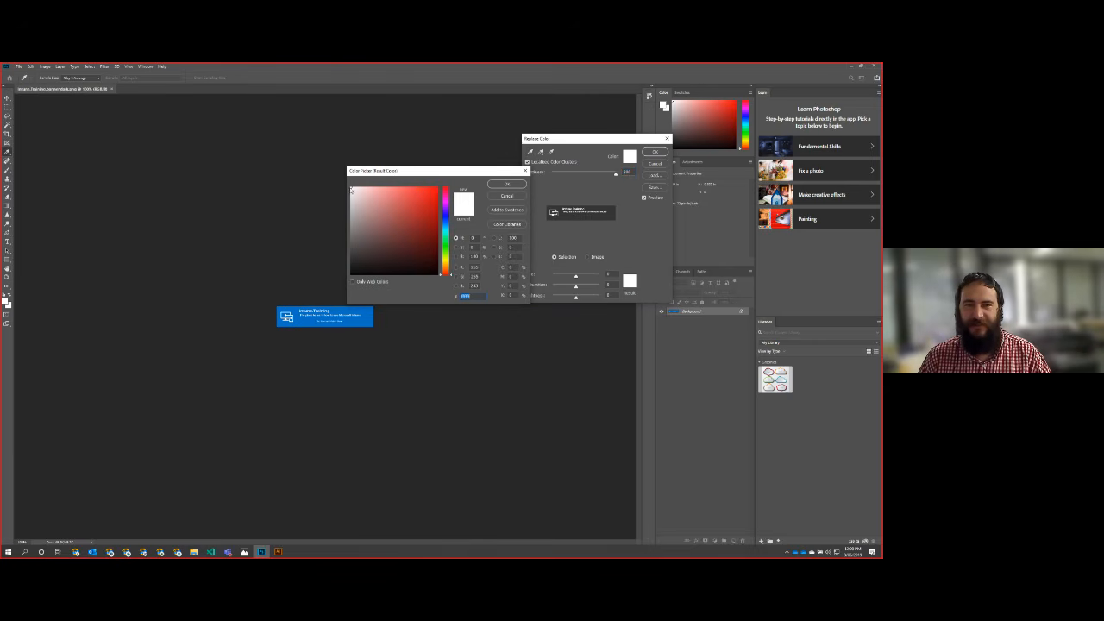
text(000000)
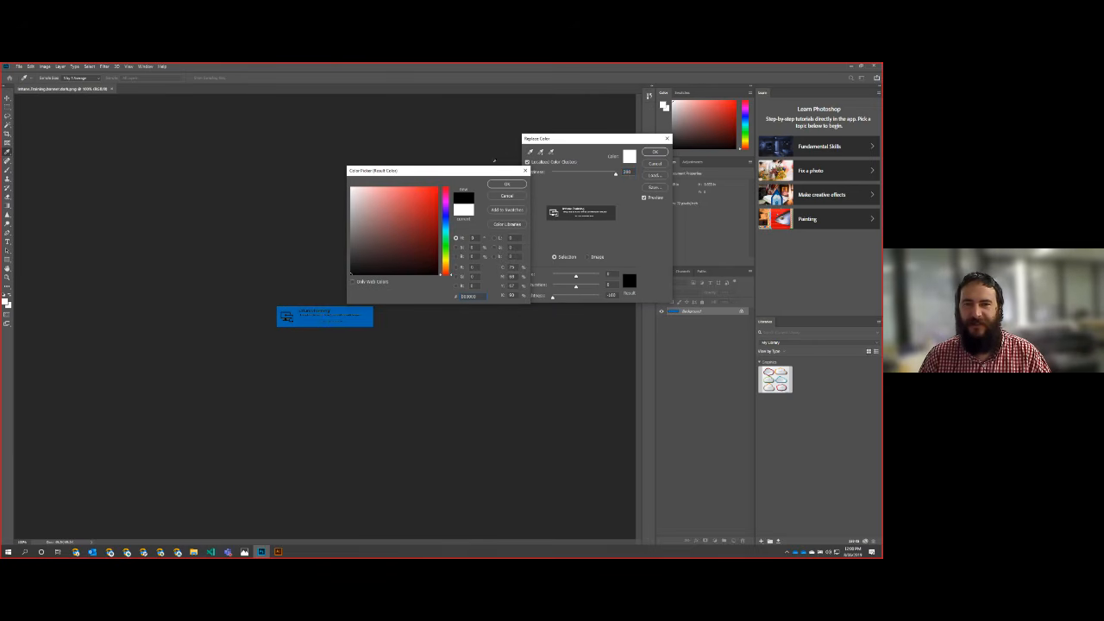
click(506, 185)
click(659, 154)
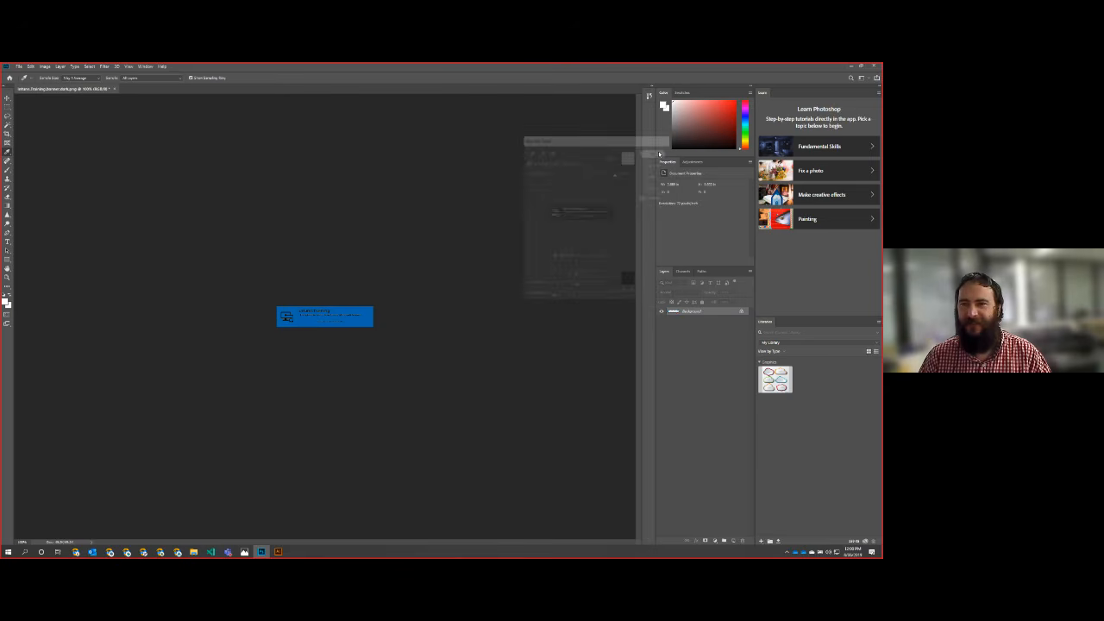
Step: Close the dark banner PNG with its changes saved and exit Photoshop
click(113, 89)
click(402, 240)
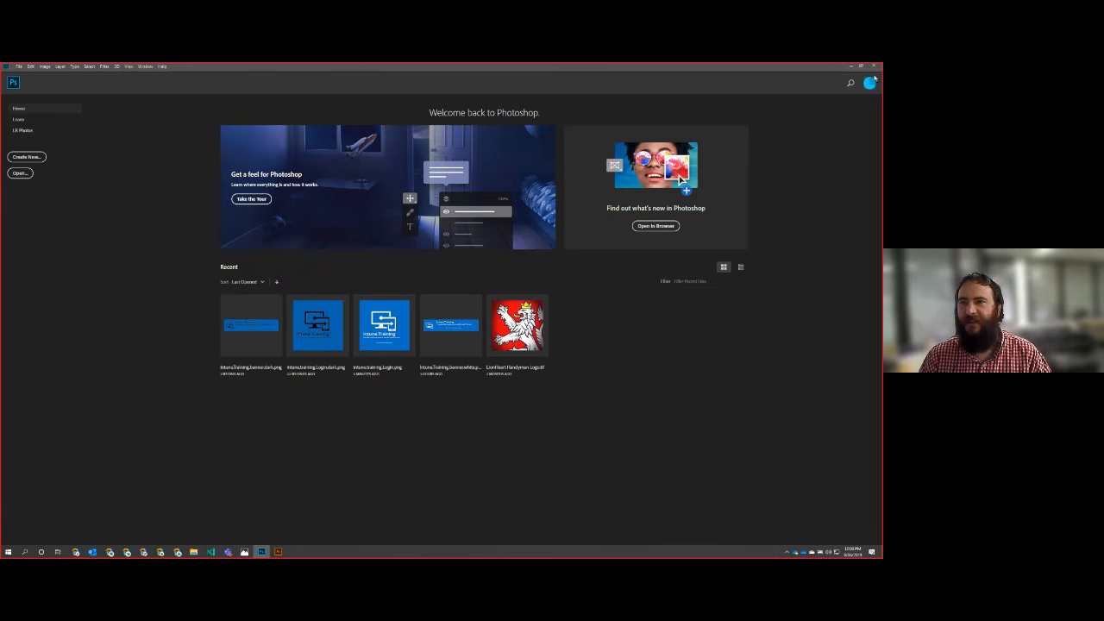
key(alt+F4)
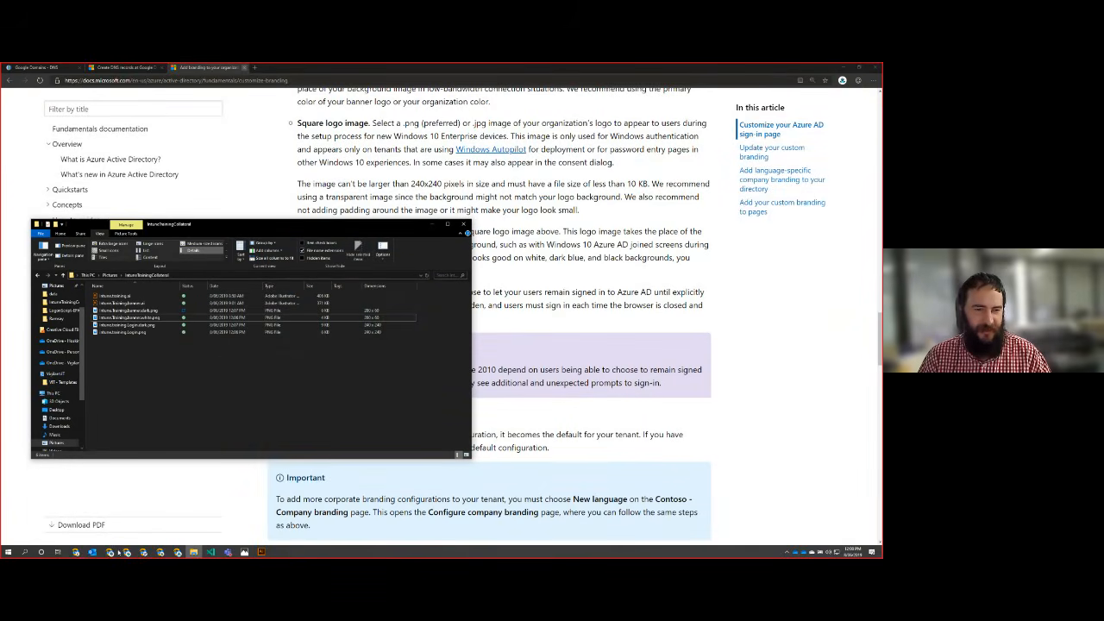
mouse_move(176, 552)
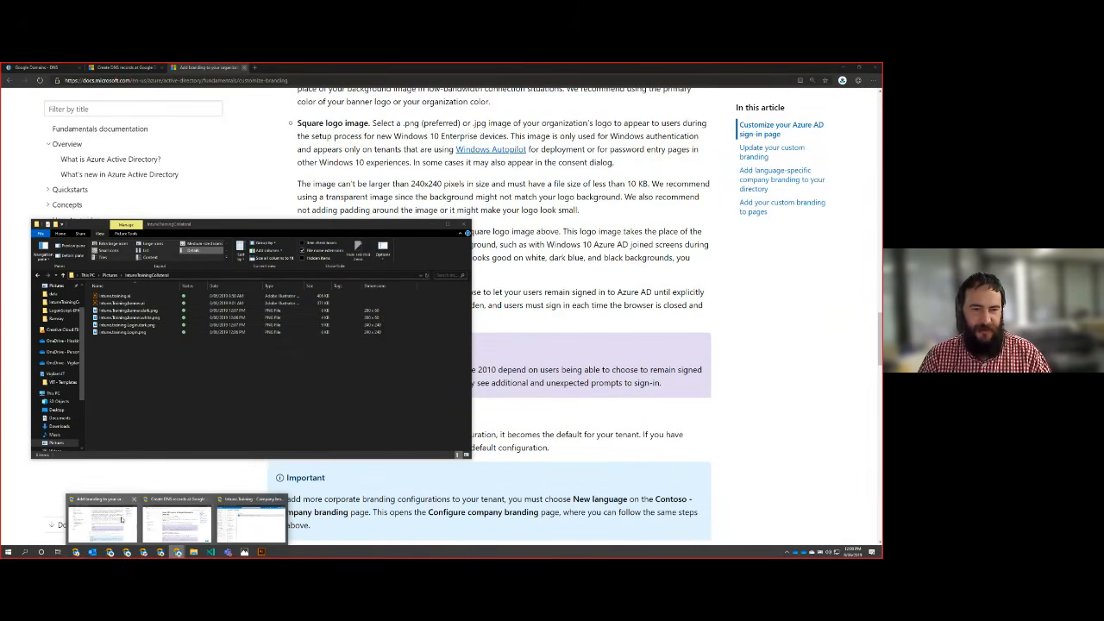
Step: Switch to the Azure portal, start configuring Intune.Training's company branding, and upload the white banner PNG as the banner logo
click(250, 522)
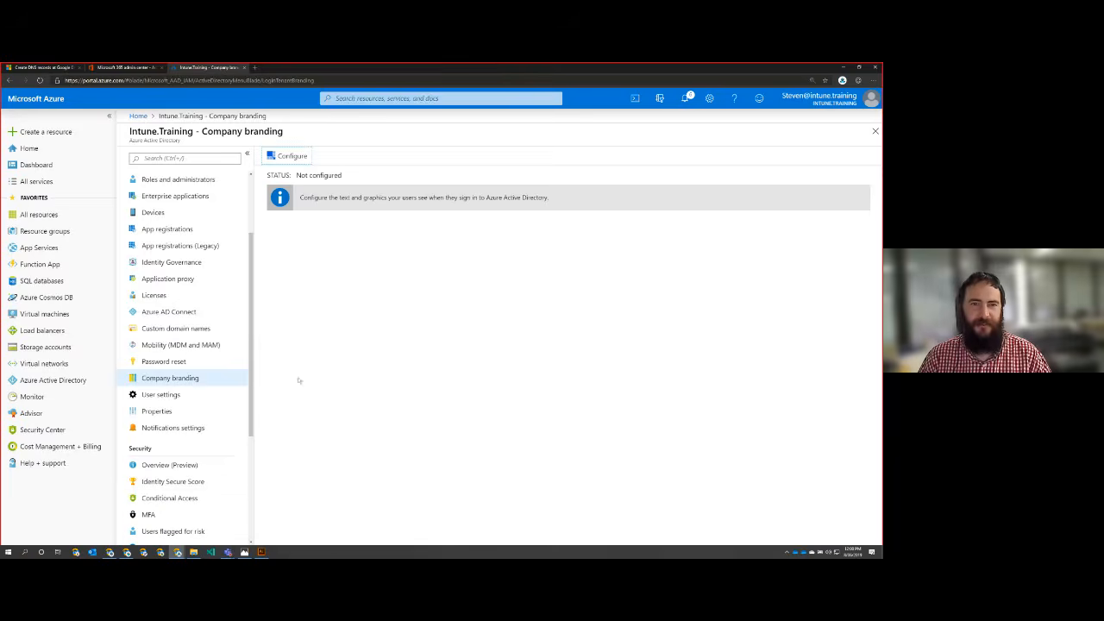
click(291, 156)
scroll(385, 294, down, 2)
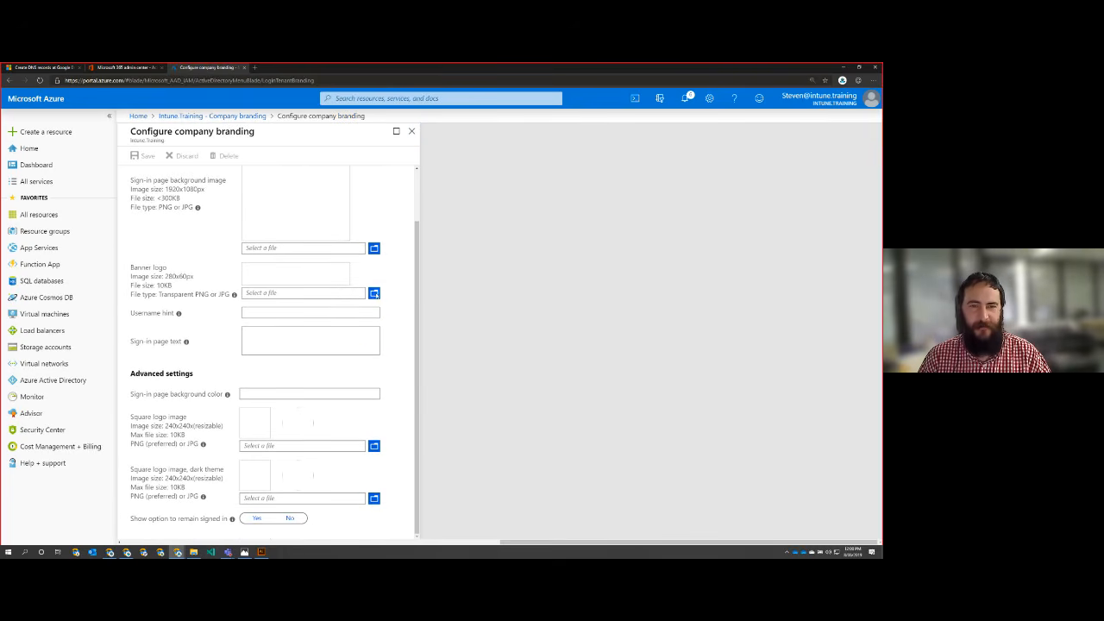
click(372, 292)
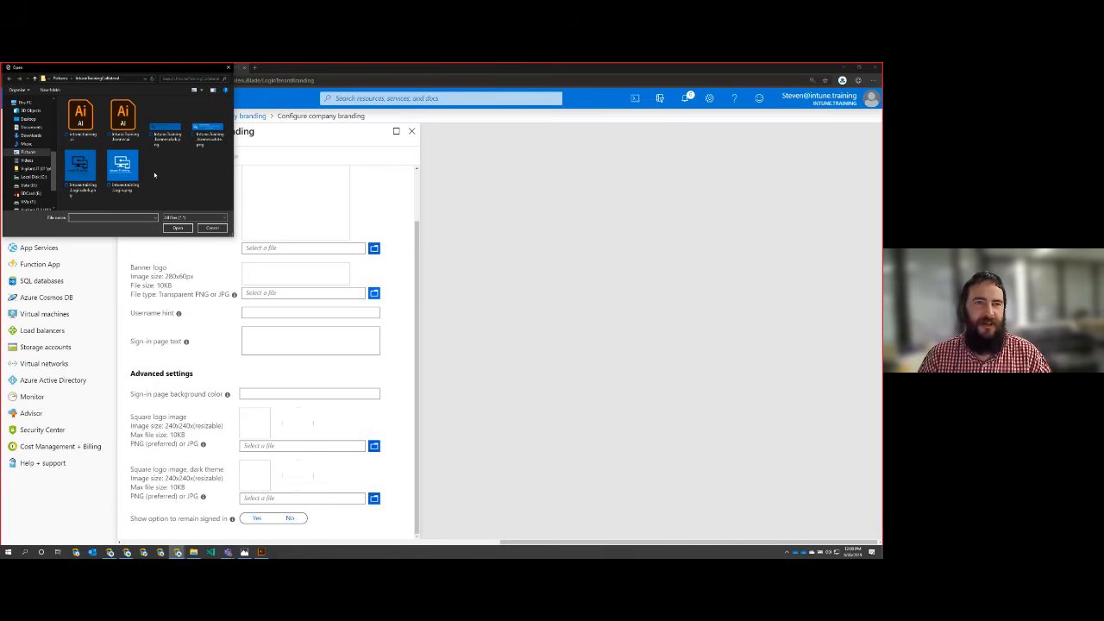
click(207, 131)
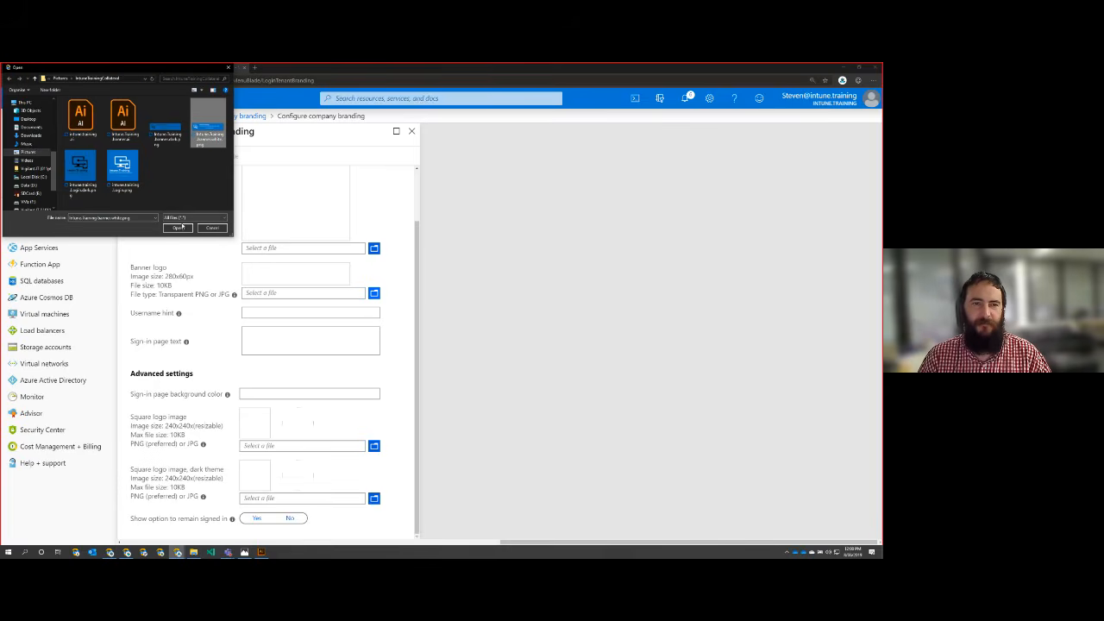
click(177, 228)
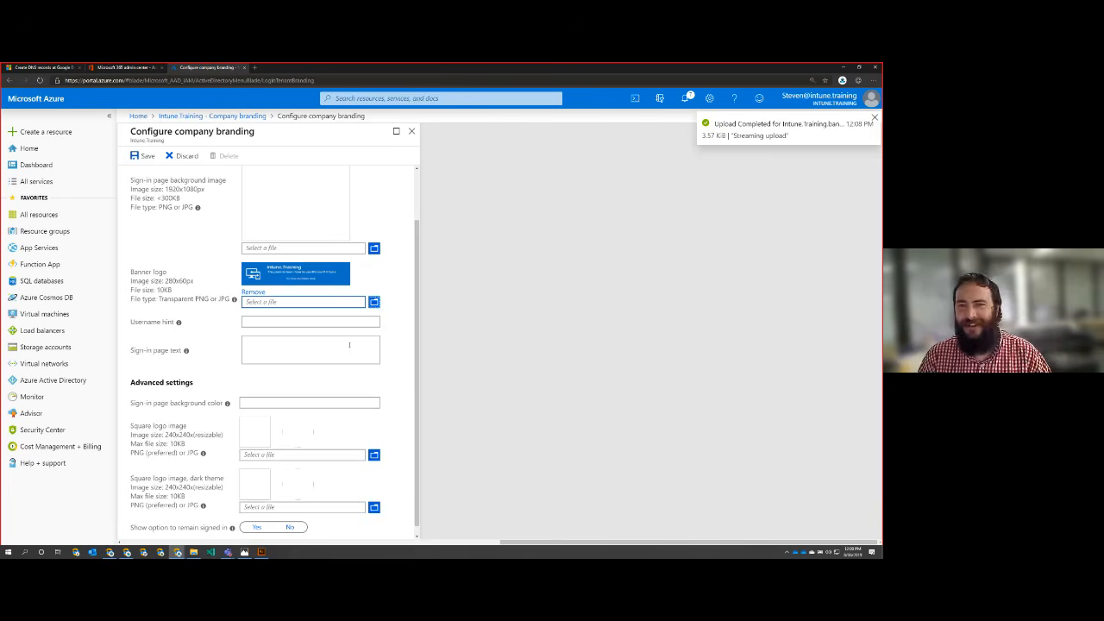
Step: Upload the white login PNG as the square logo image and the dark login PNG as the dark theme square logo
scroll(349, 345, down, 1)
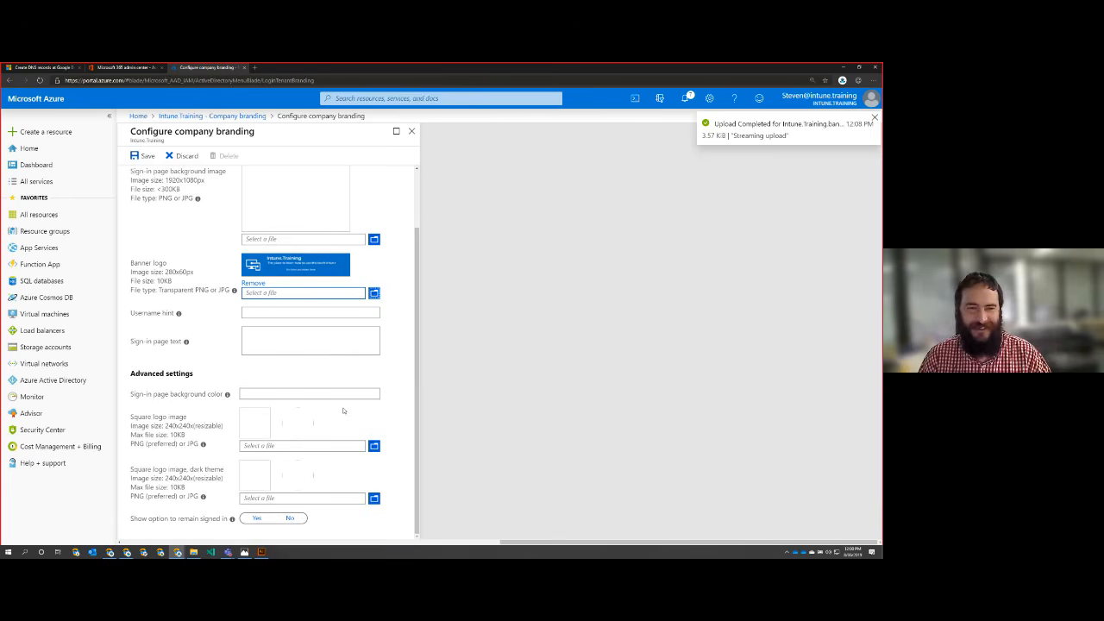
click(374, 446)
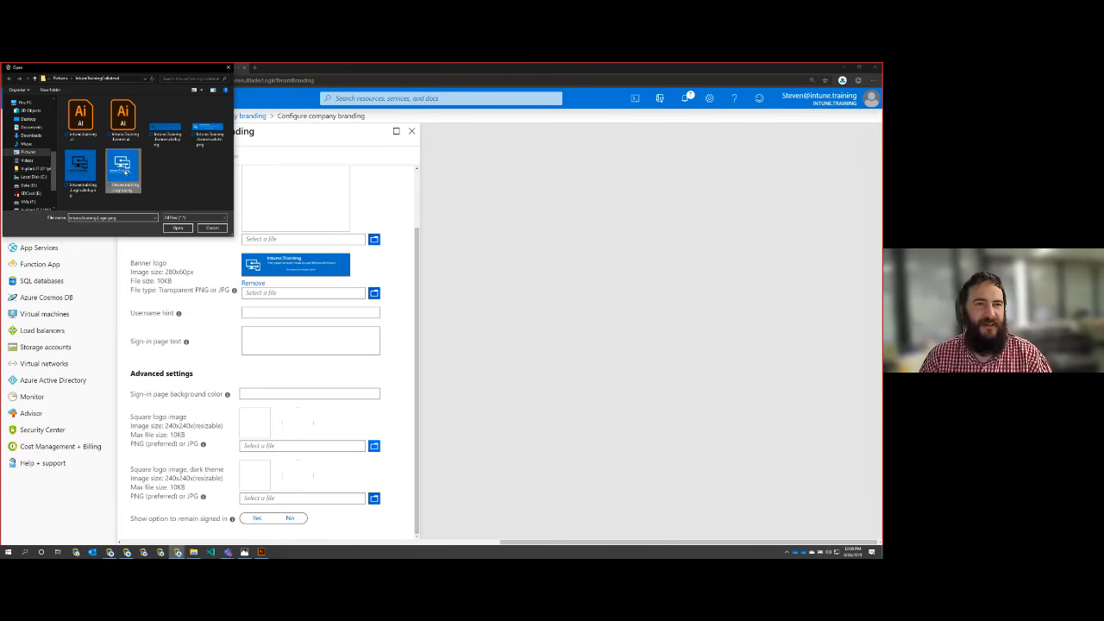
click(121, 167)
click(176, 229)
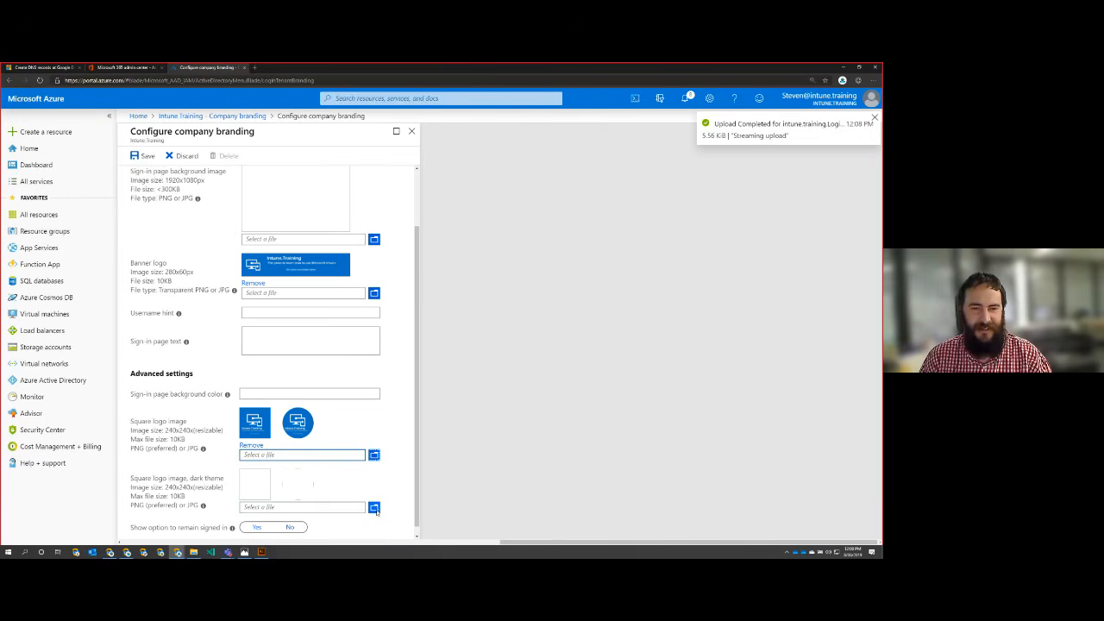
click(325, 510)
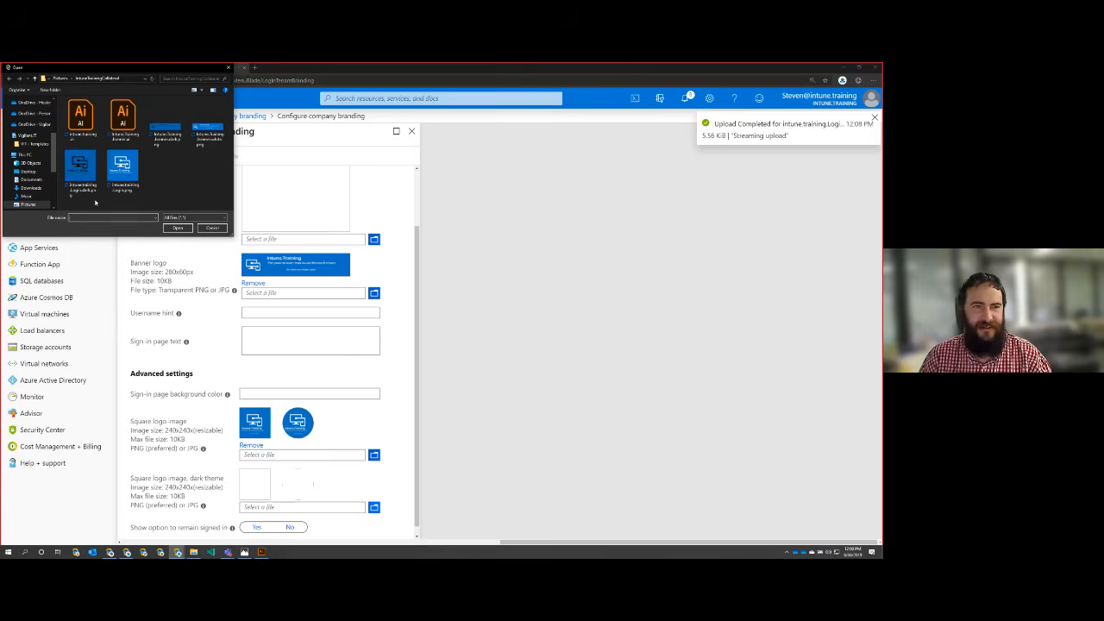
click(79, 168)
click(176, 228)
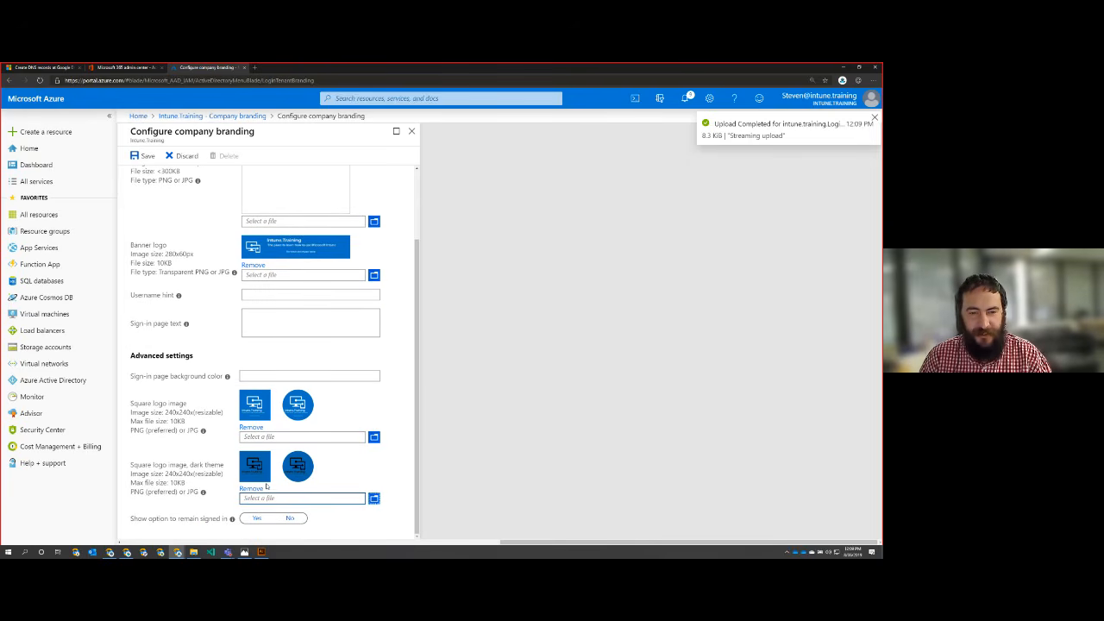
scroll(276, 479, up, 5)
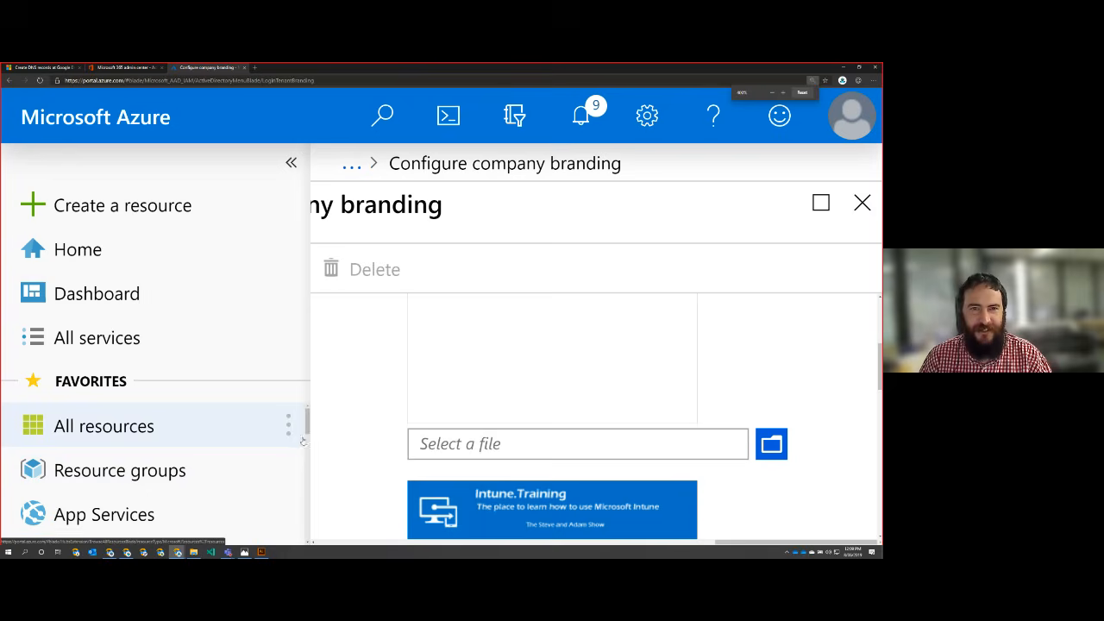
scroll(302, 440, down, 1)
scroll(441, 407, down, 5)
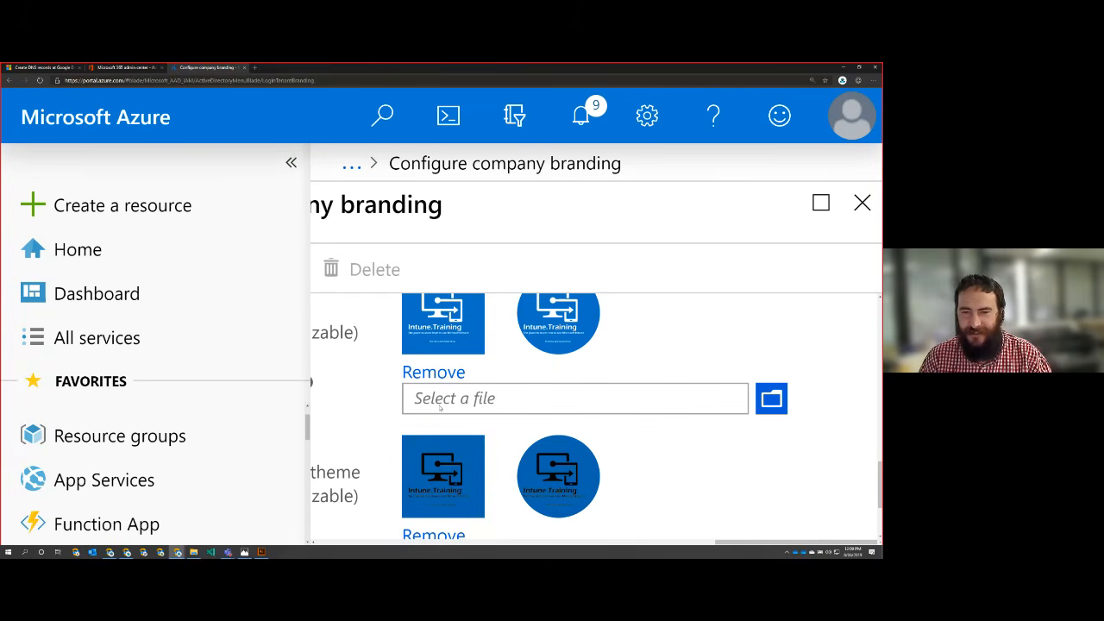
scroll(440, 408, down, 8)
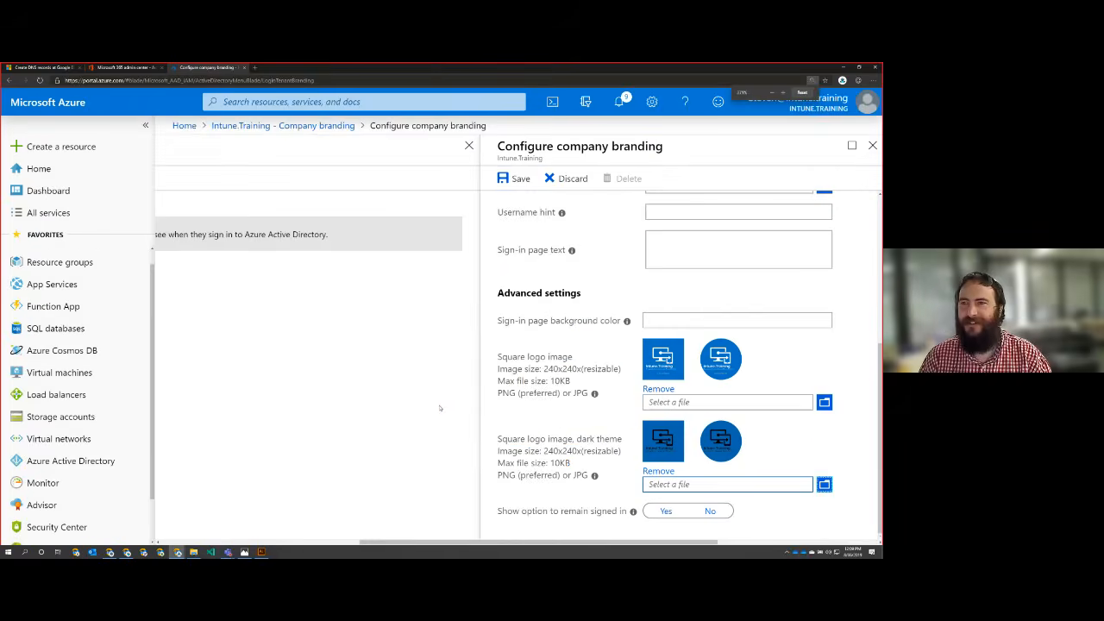
scroll(439, 408, down, 3)
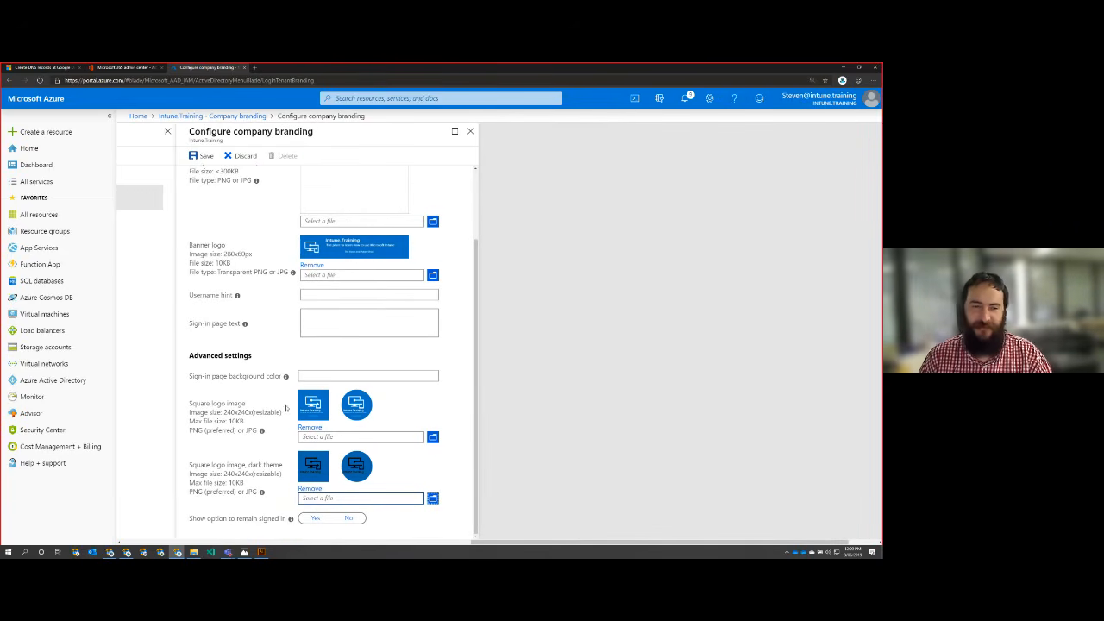
scroll(253, 422, up, 1)
mouse_move(244, 411)
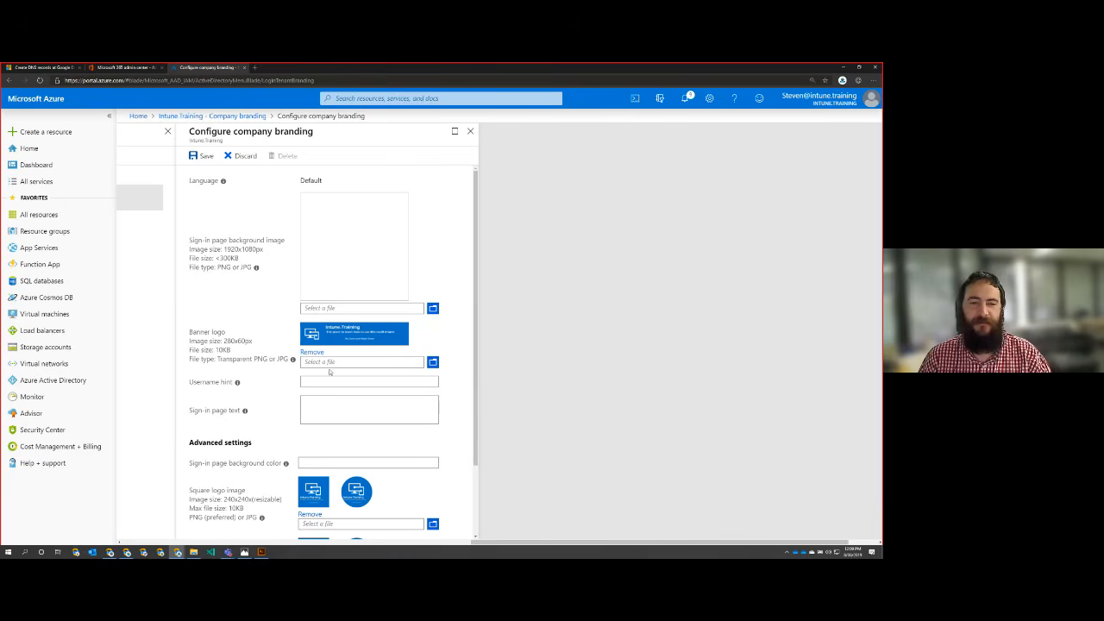
click(358, 382)
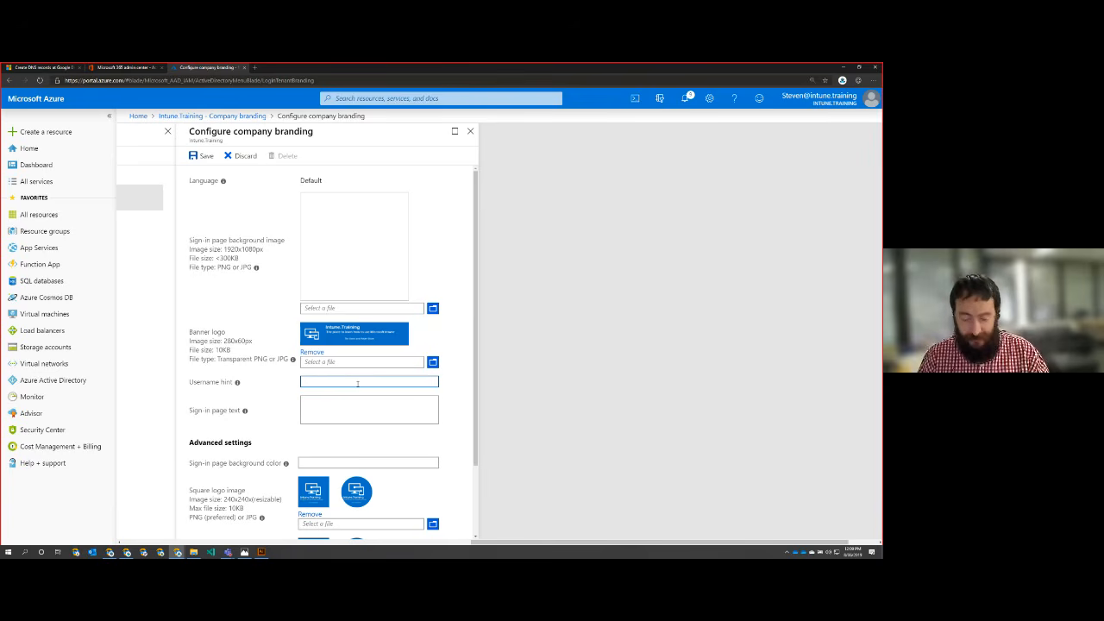
text(use)
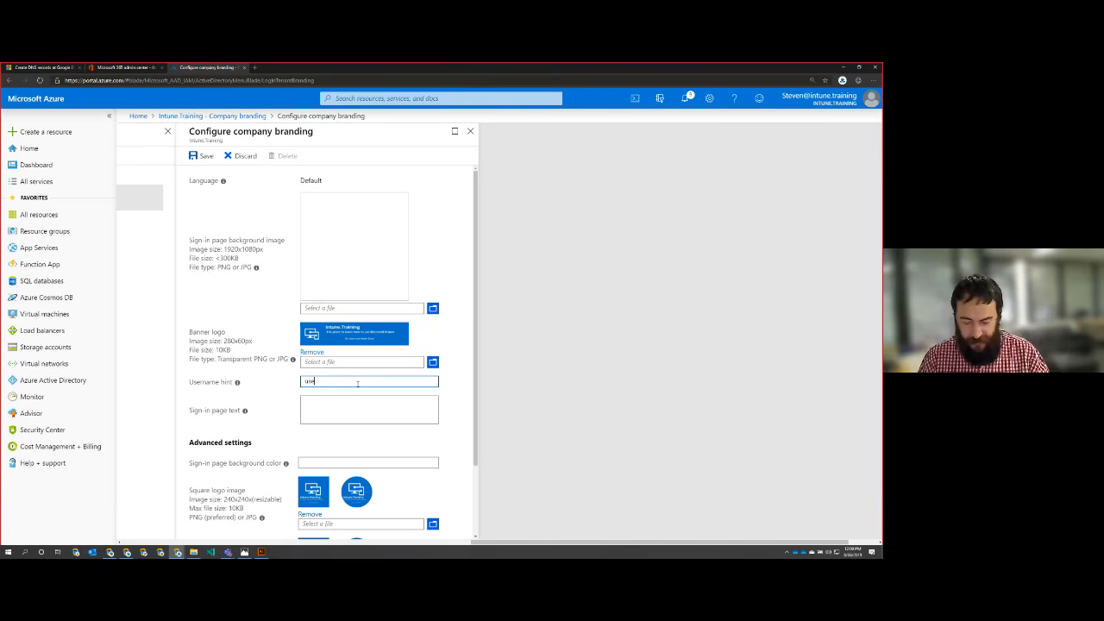
text(rname@)
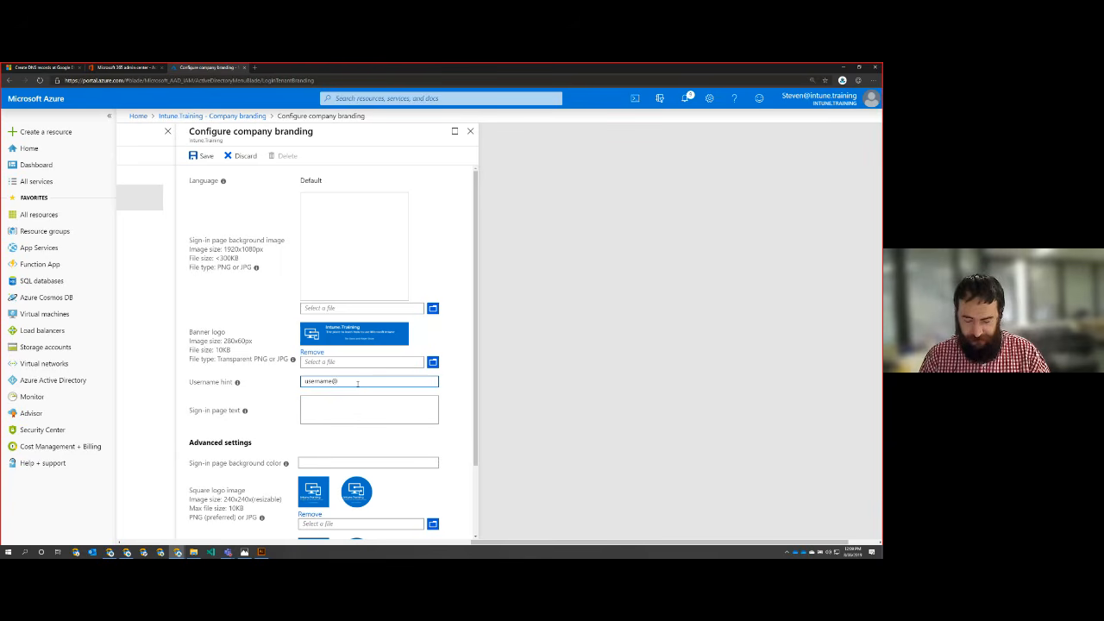
text(intune.train)
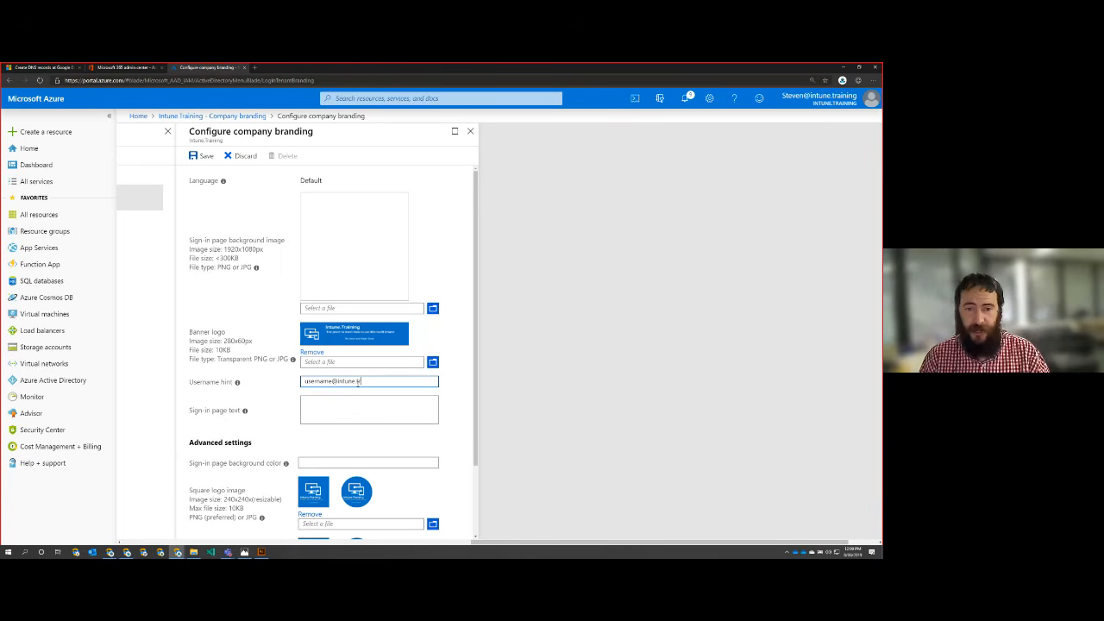
text(ing)
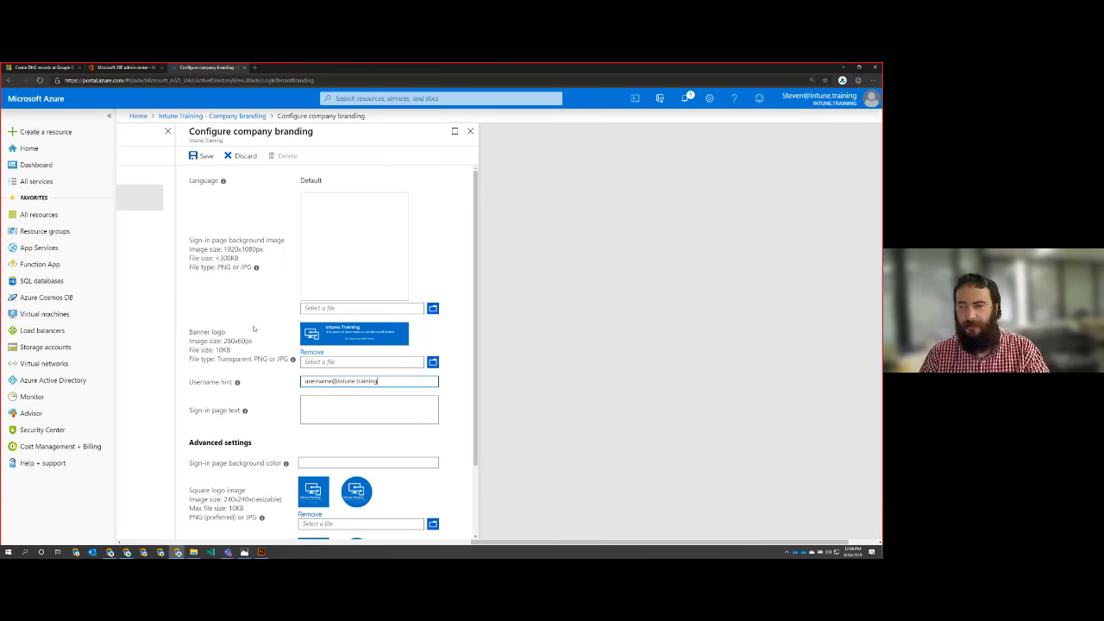
Step: Enable the option to remain signed in, then save the company branding configuration and close its pages
scroll(253, 328, down, 1)
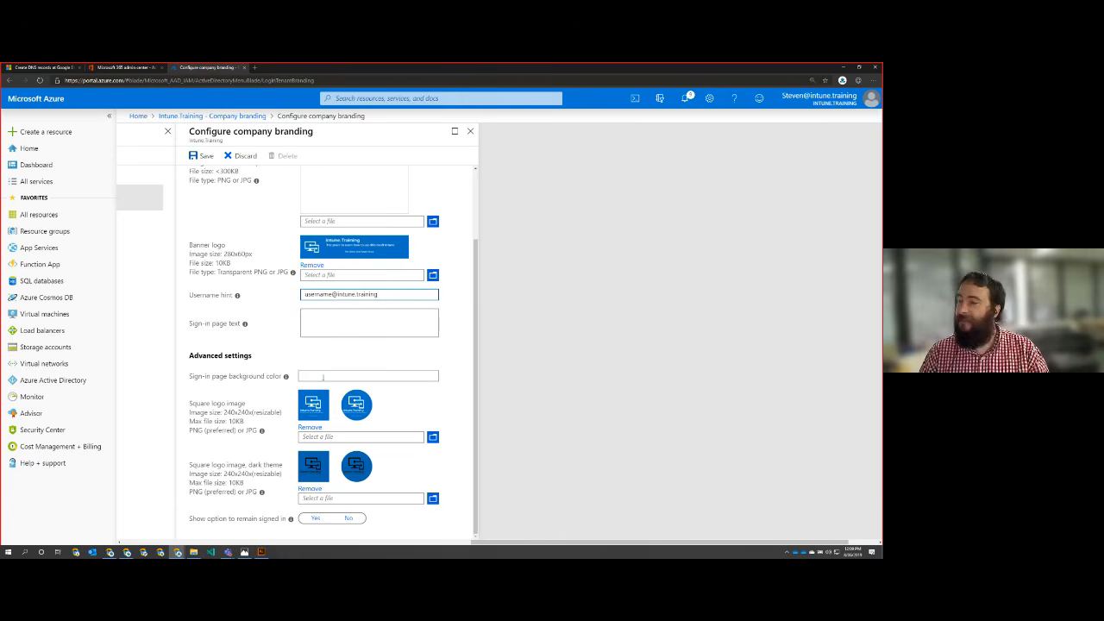
click(323, 377)
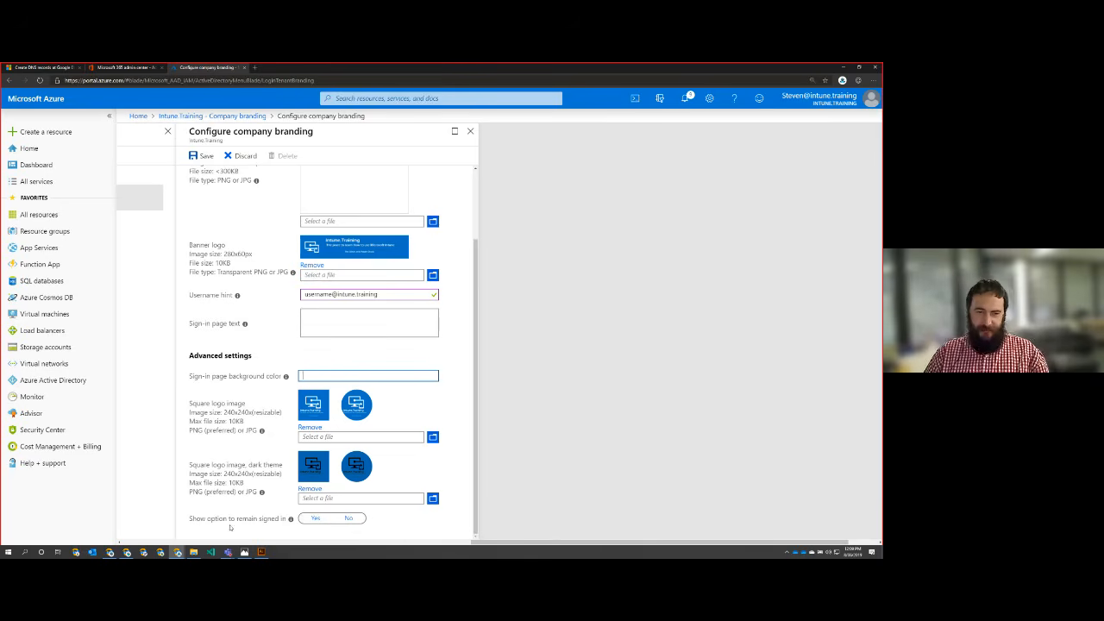
click(315, 518)
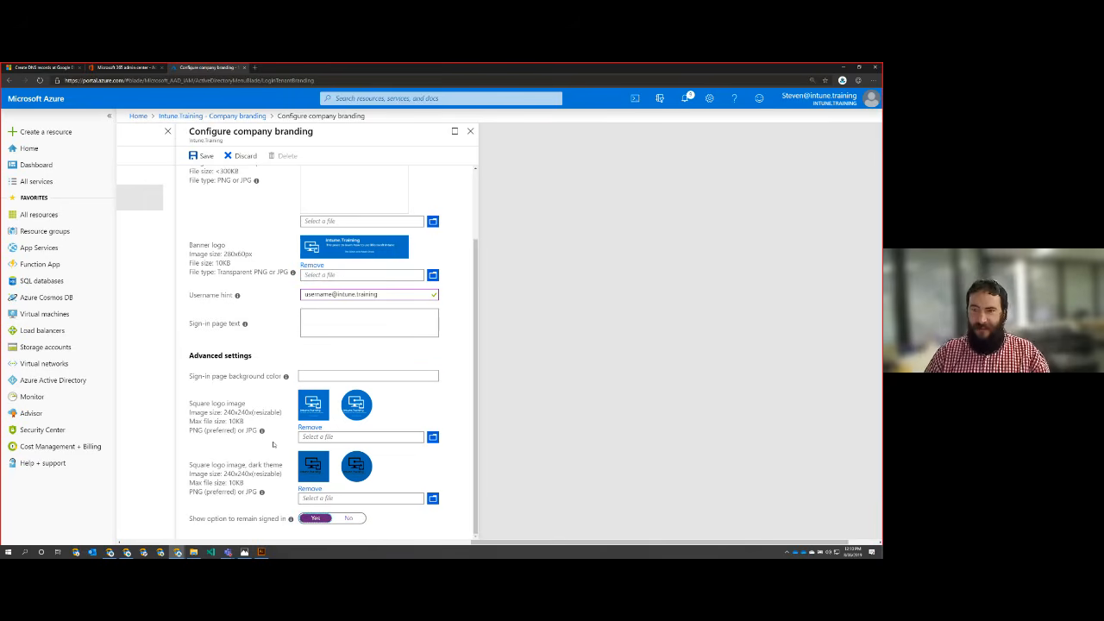
scroll(241, 427, up, 2)
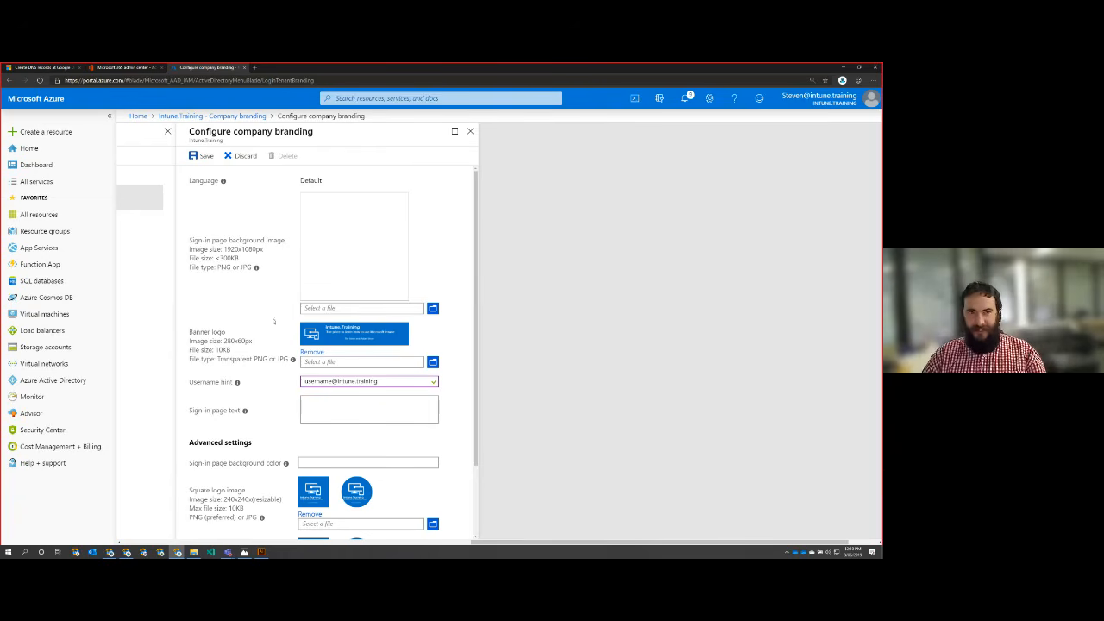
click(203, 160)
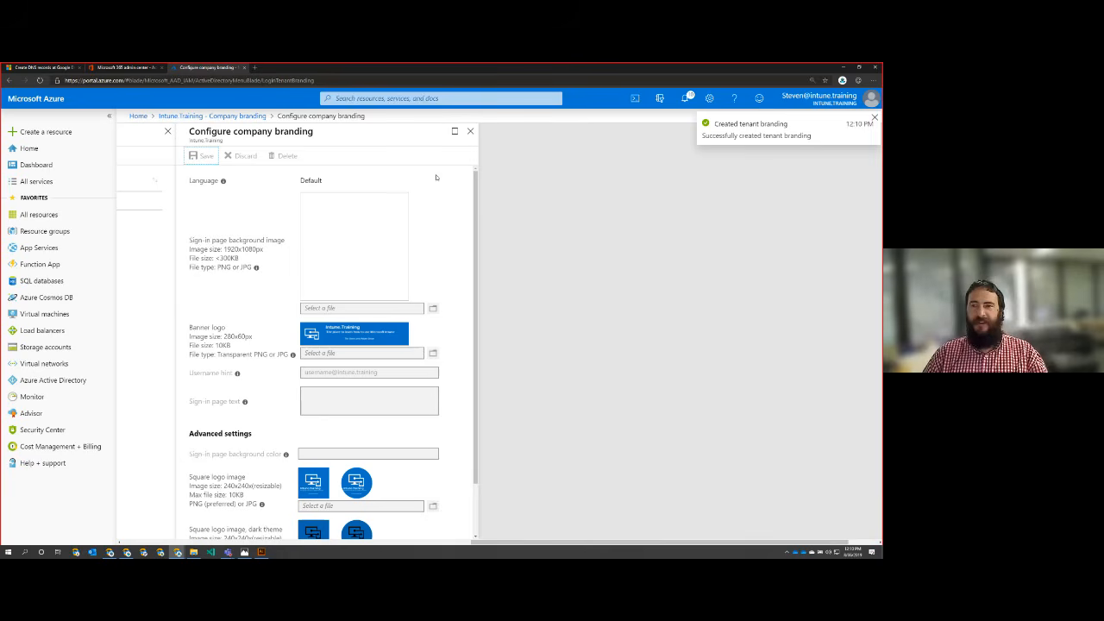
click(470, 131)
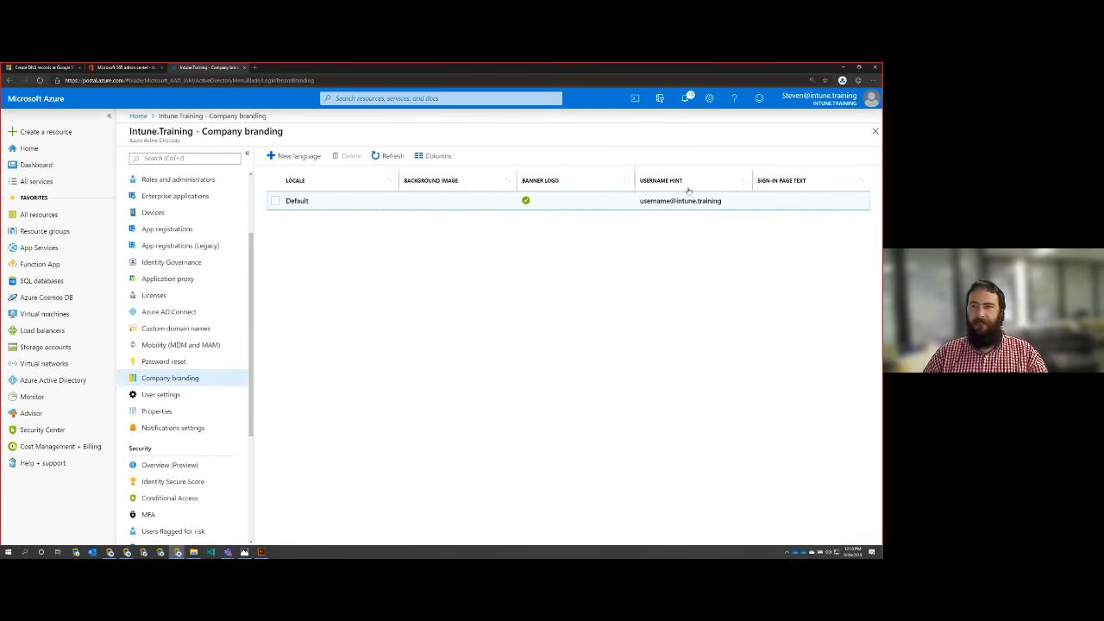
click(874, 131)
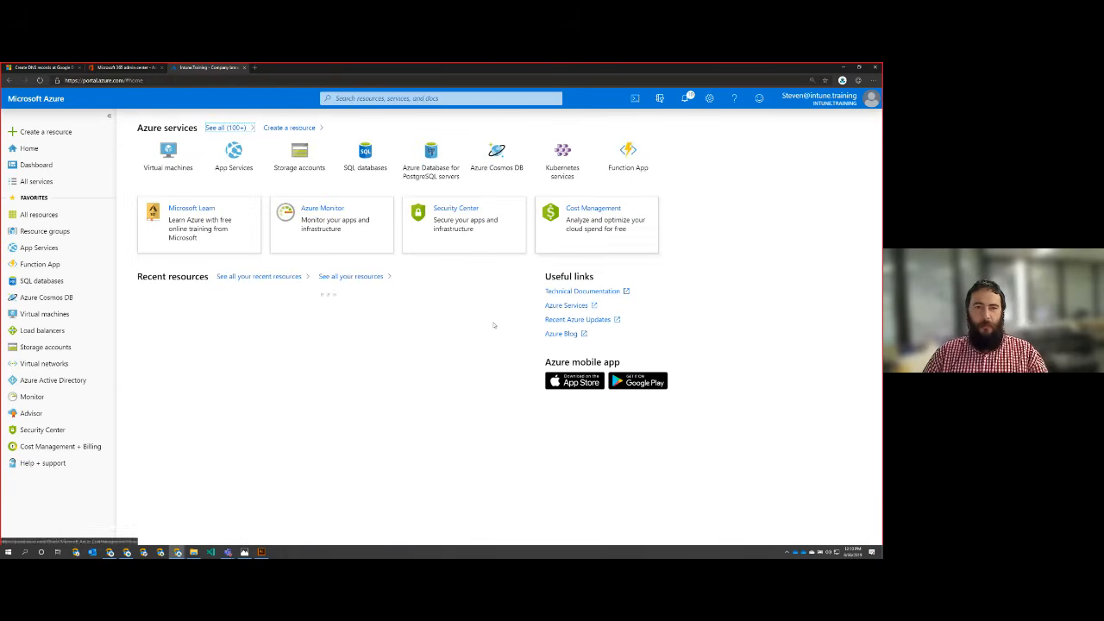
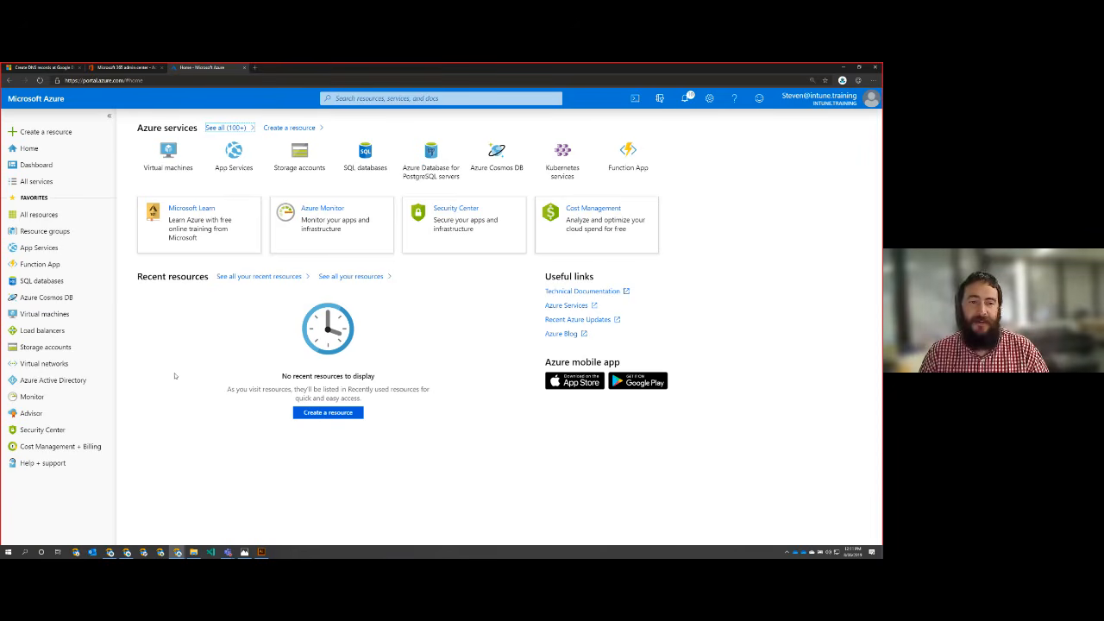
Step: Open the Mobility (MDM and MAM) settings of the Intune.Training directory in Azure Active Directory
click(43, 383)
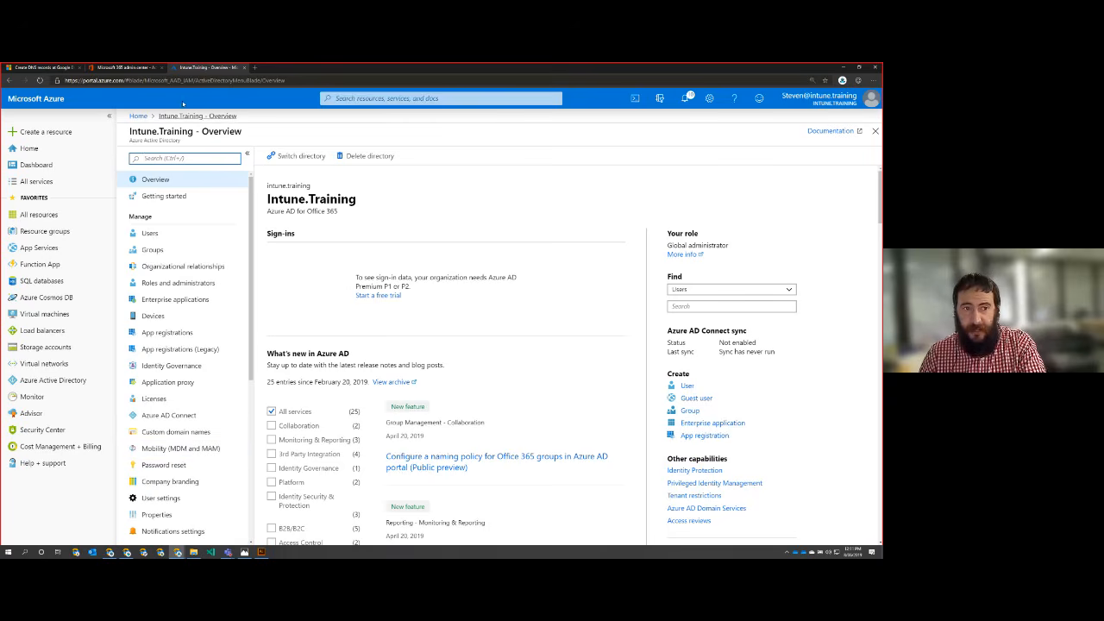
key(ctrl+plus)
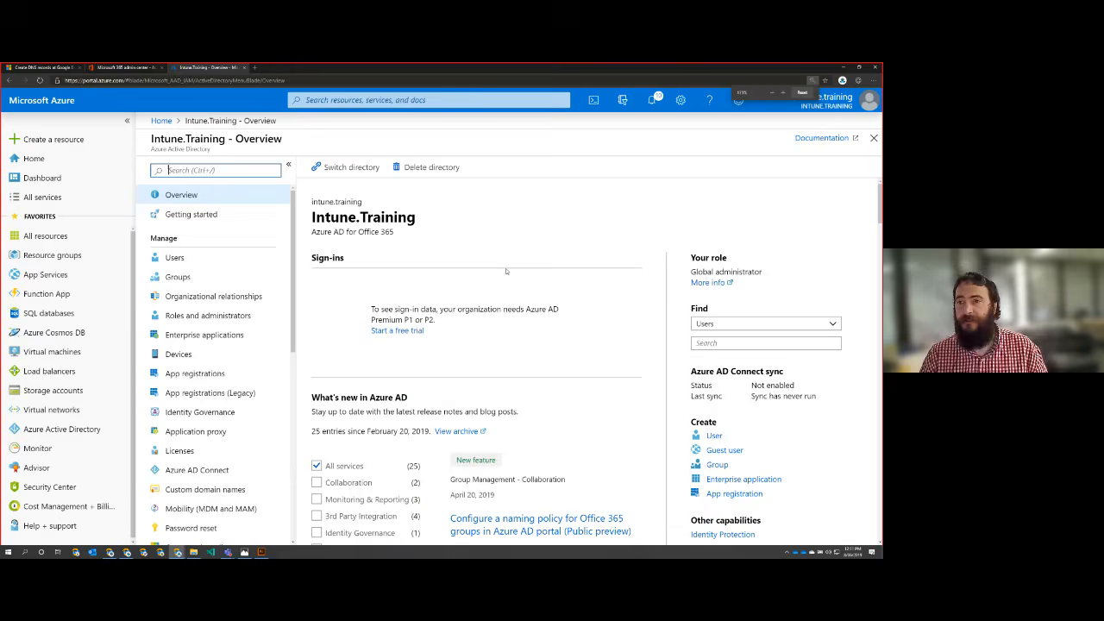
key(ctrl+plus)
scroll(243, 405, down, 3)
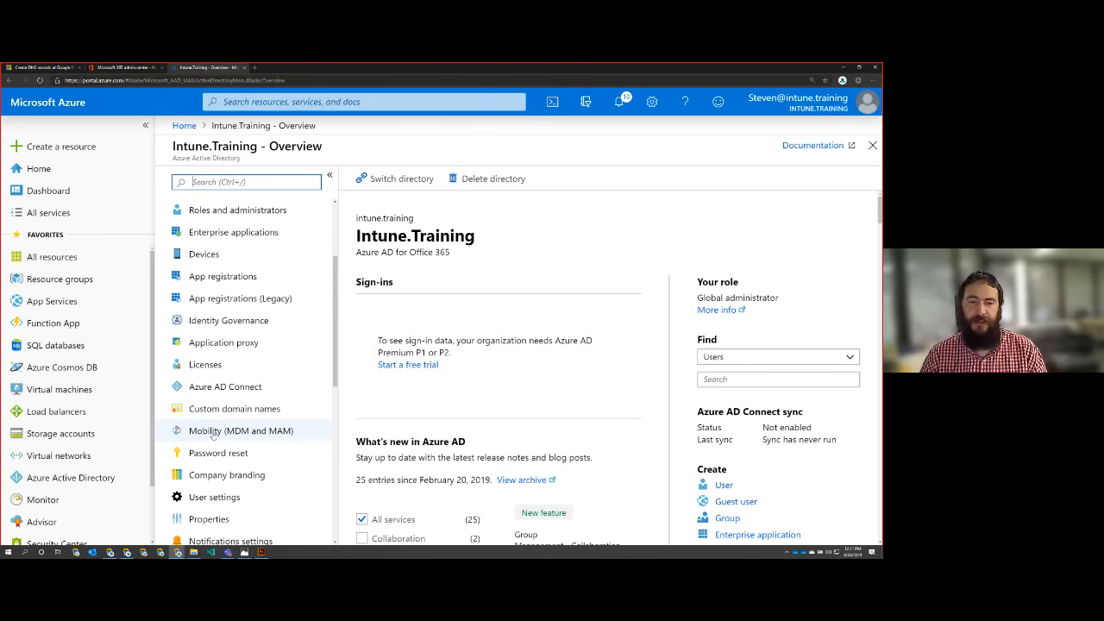
click(213, 436)
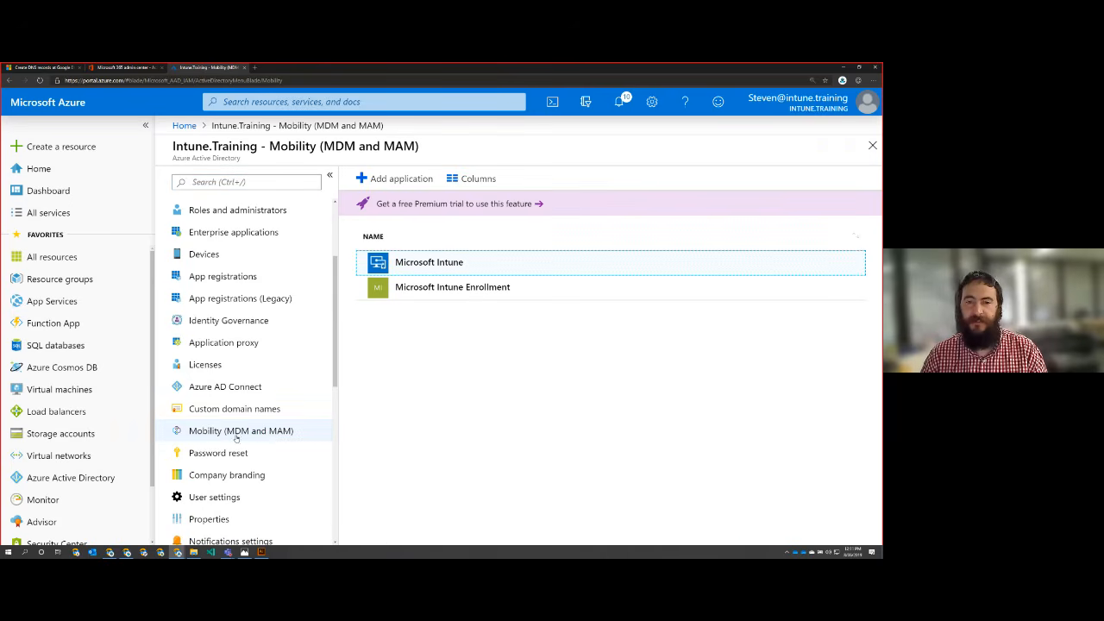
Step: Check the configuration pages of the Microsoft Intune and Microsoft Intune Enrollment applications, closing each one after viewing
click(405, 266)
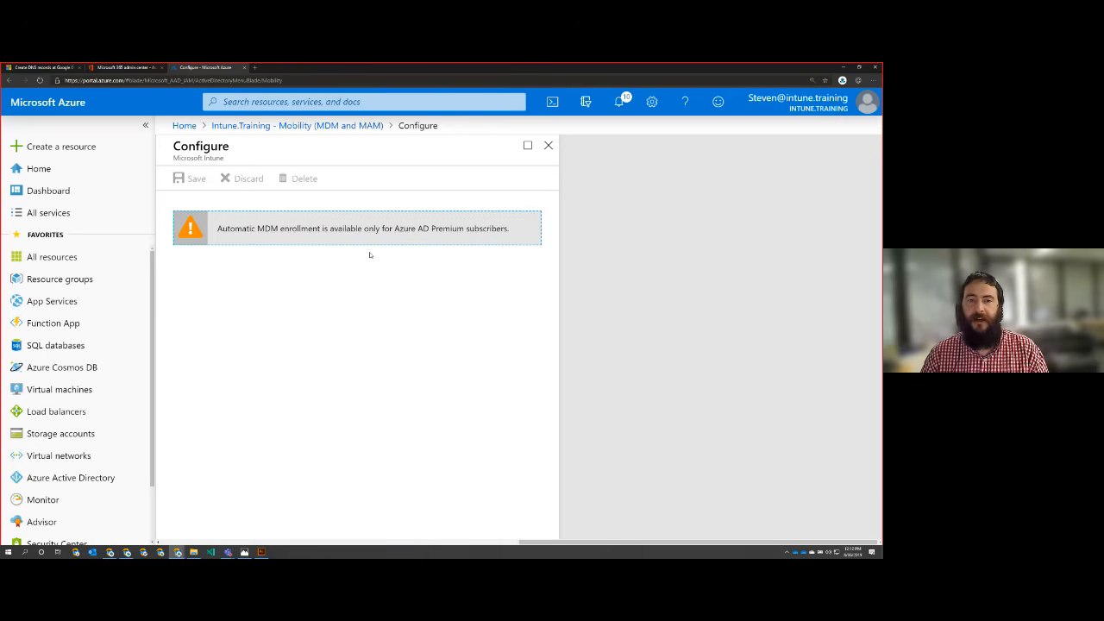
click(552, 151)
click(439, 291)
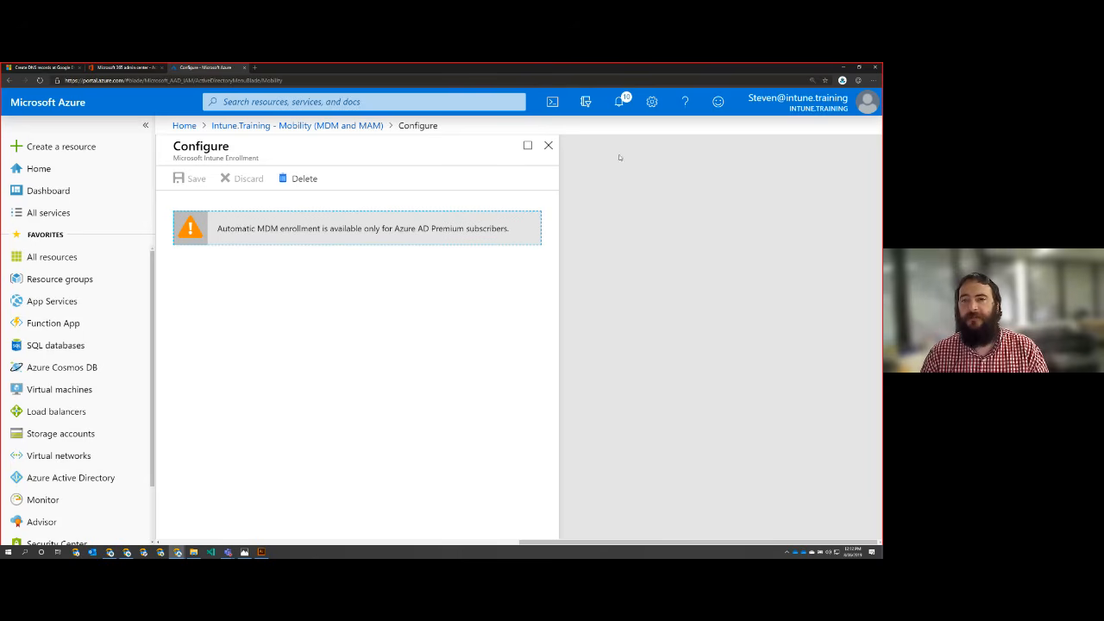
click(548, 146)
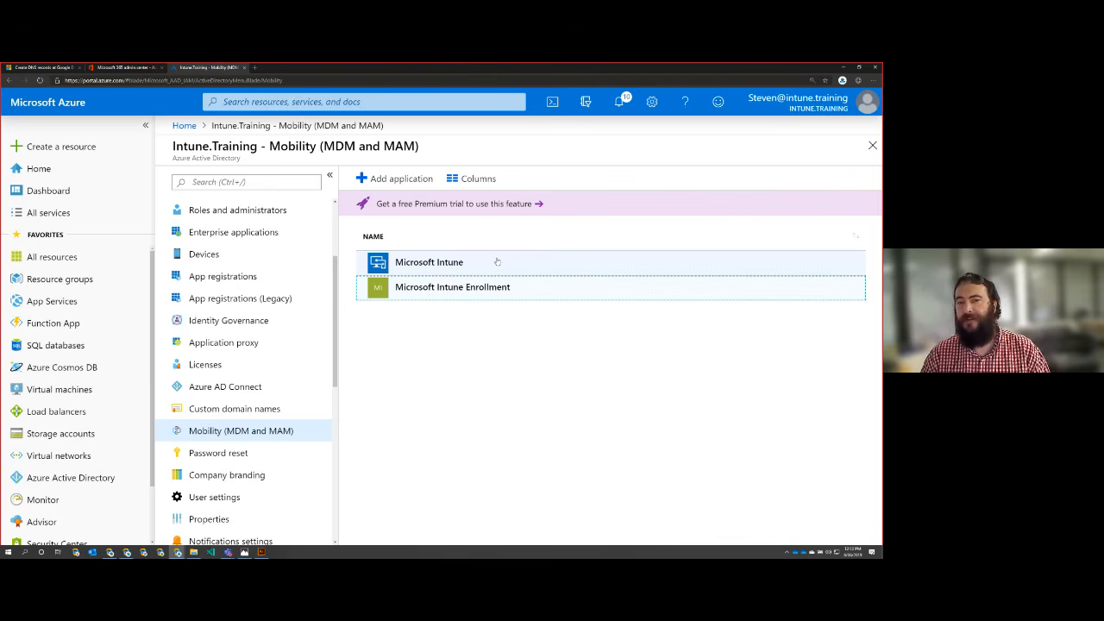
click(437, 266)
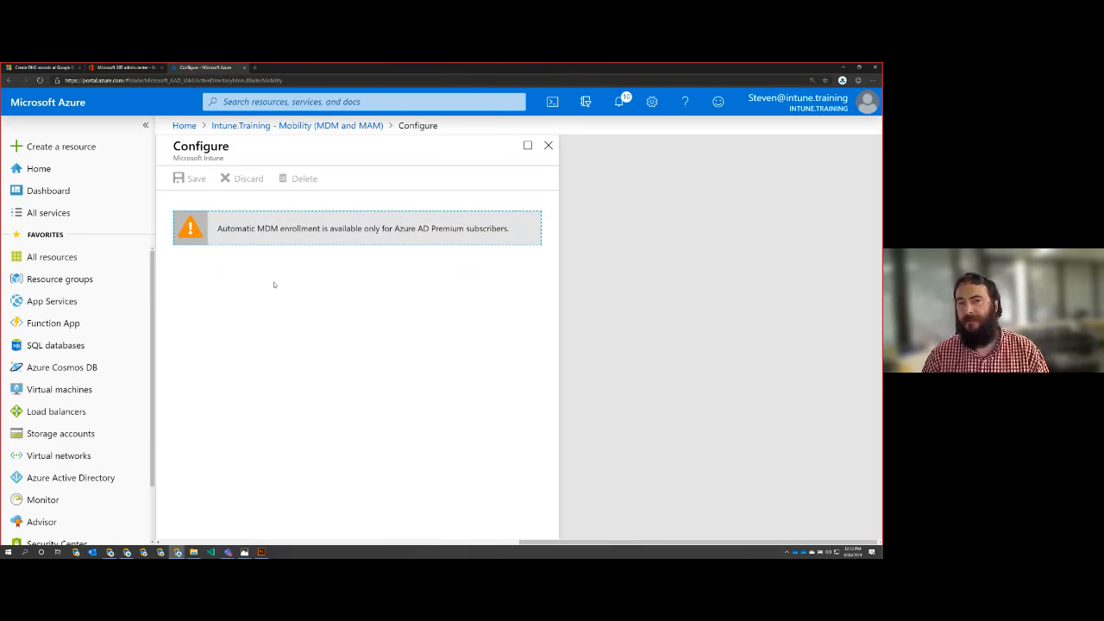
click(547, 144)
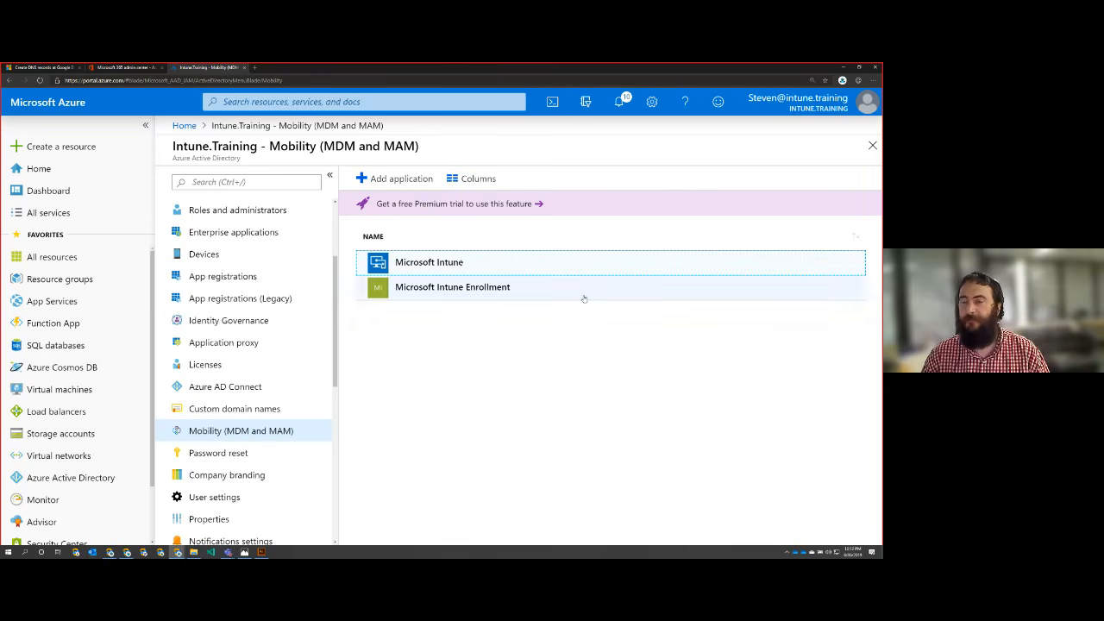
key(ctrl+minus)
key(ctrl+minus)
key(ctrl+minus)
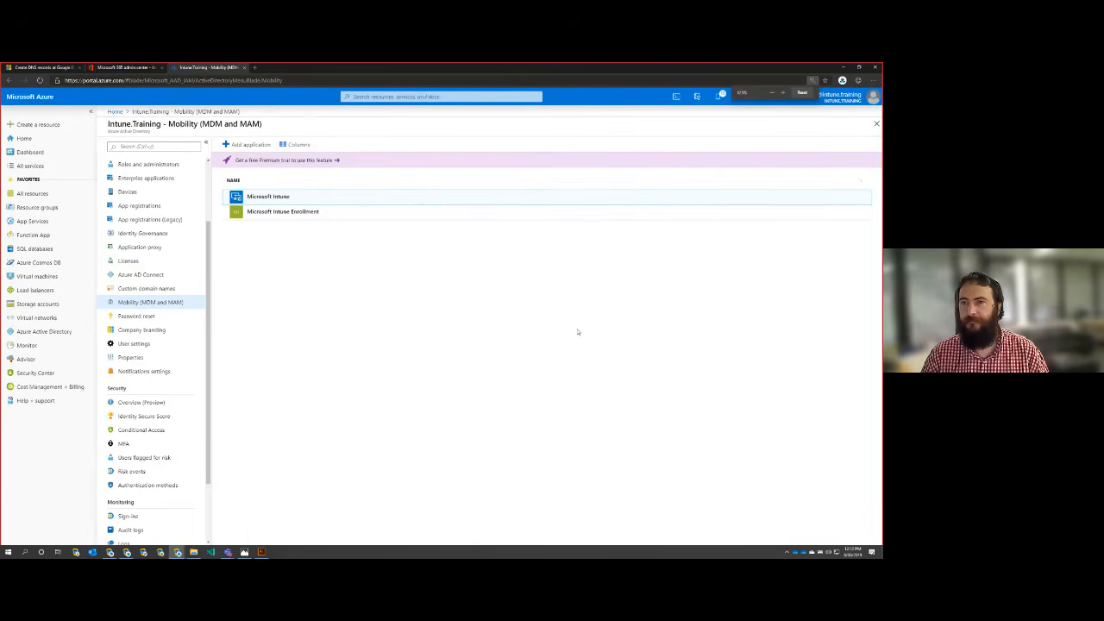
key(ctrl+plus)
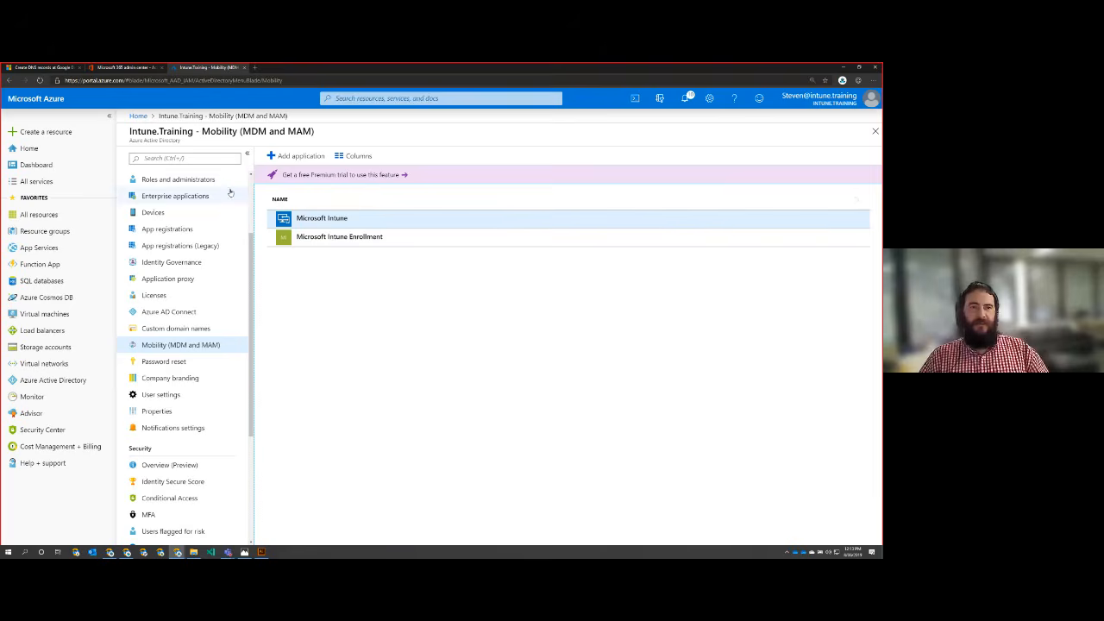
Step: Switch to the Microsoft 365 admin center and review the tenant's subscriptions and licenses, dismissing the feedback survey
click(139, 69)
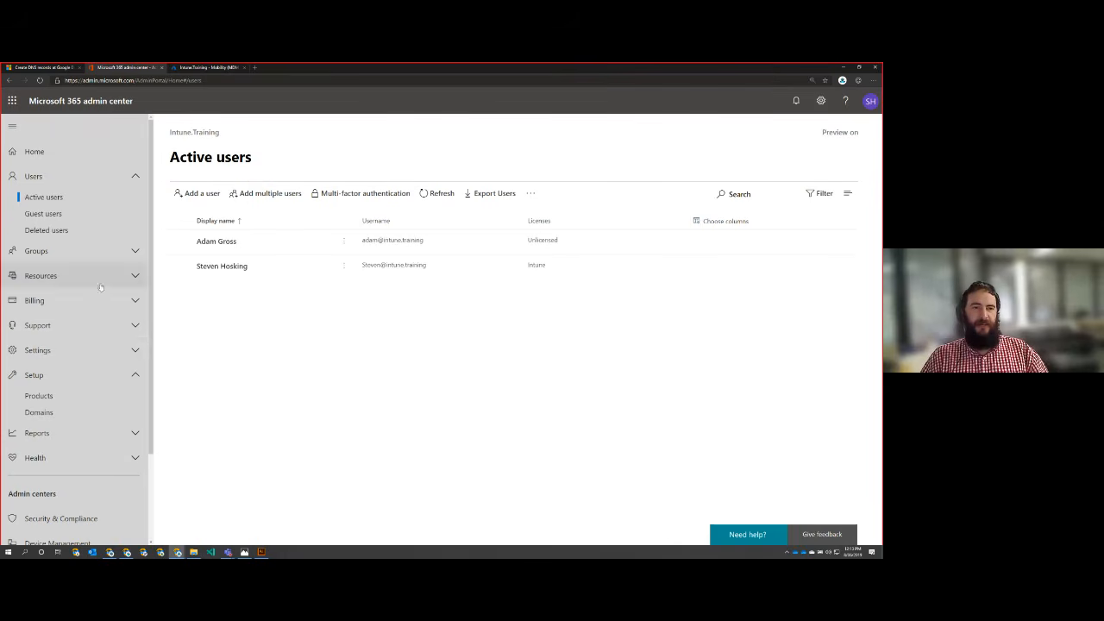
click(127, 302)
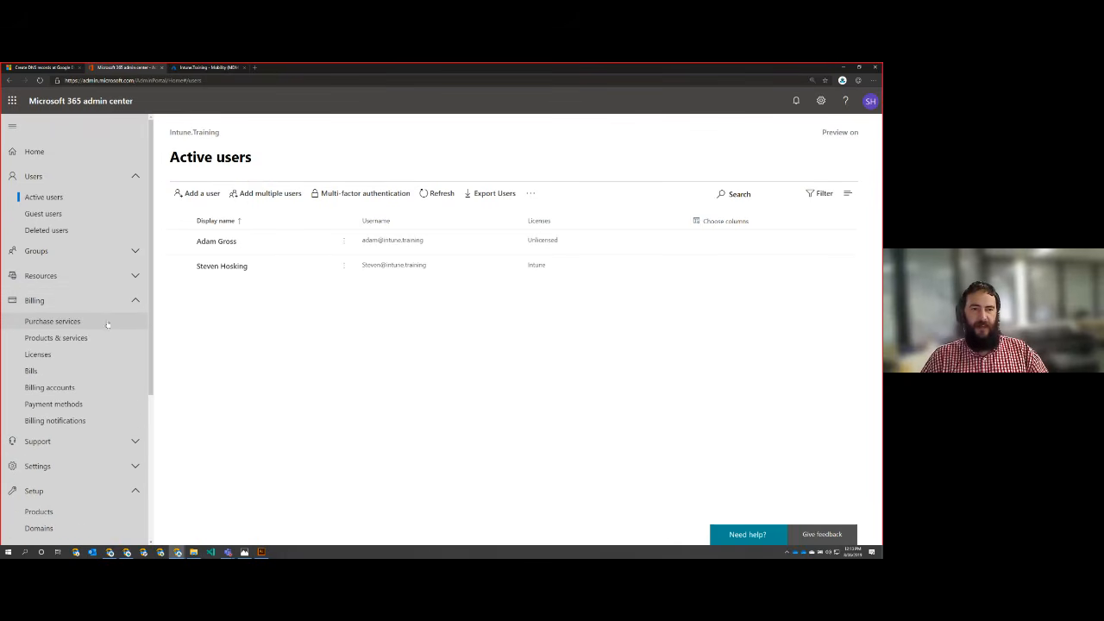
click(96, 341)
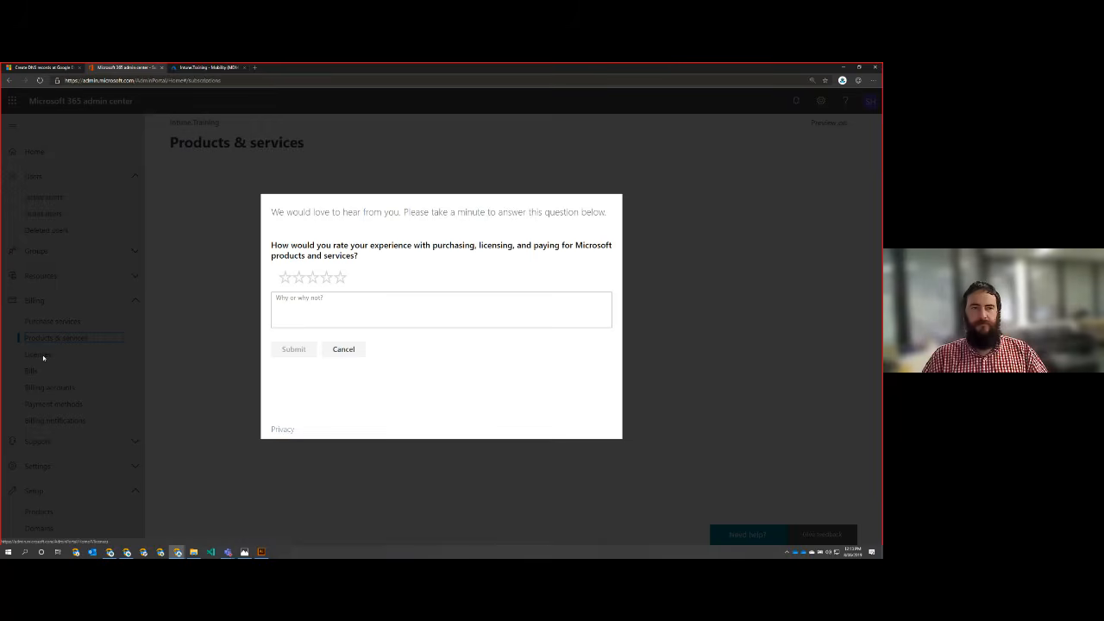
click(338, 350)
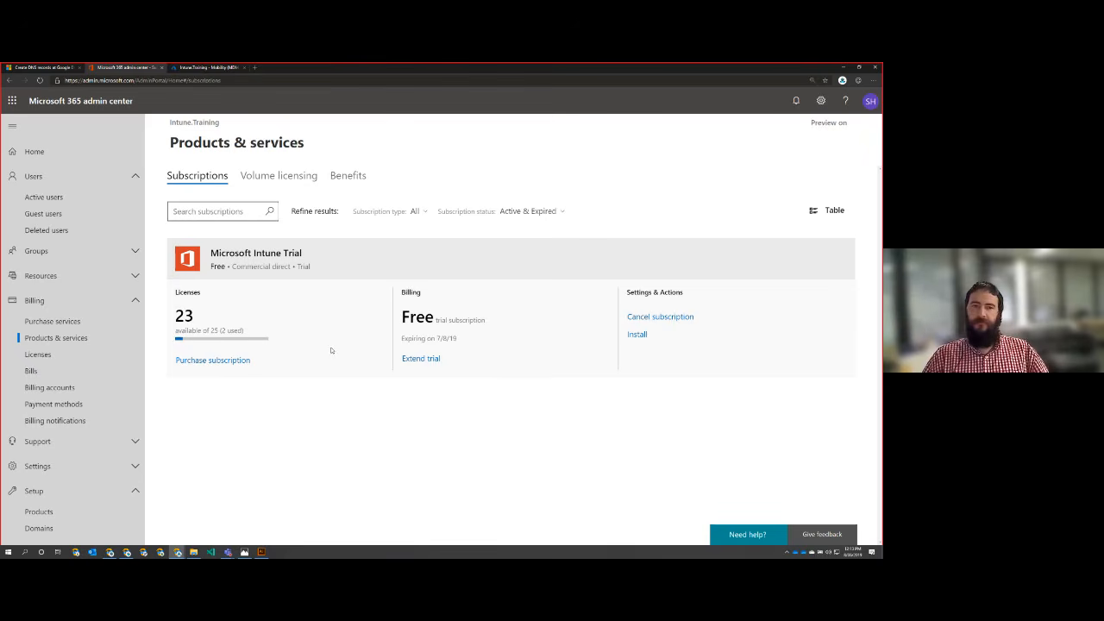
click(63, 355)
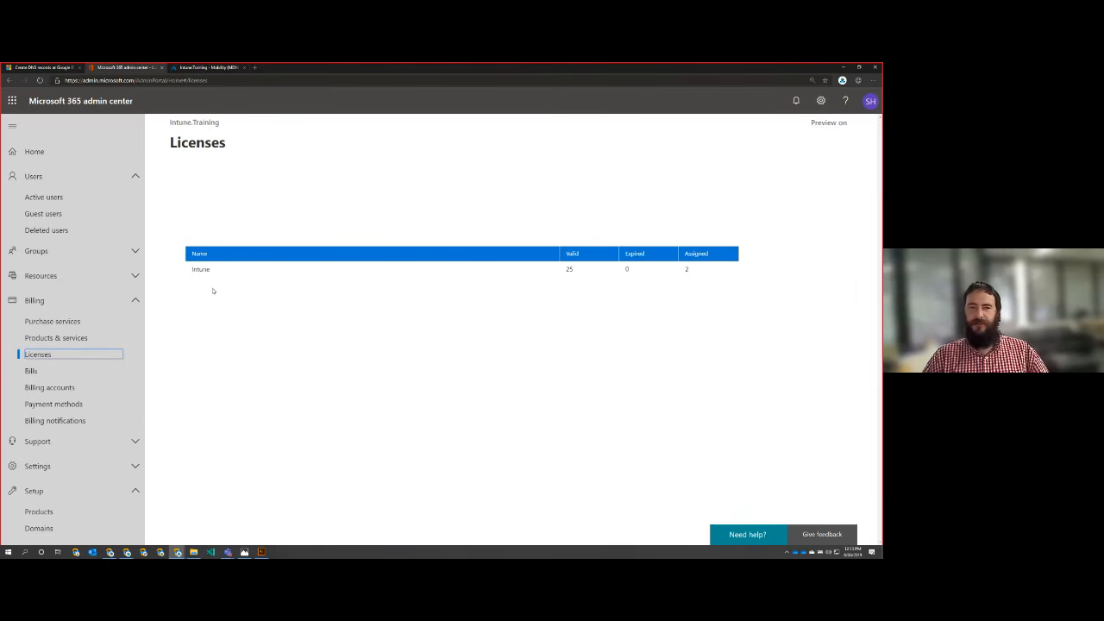
drag(216, 274, 187, 272)
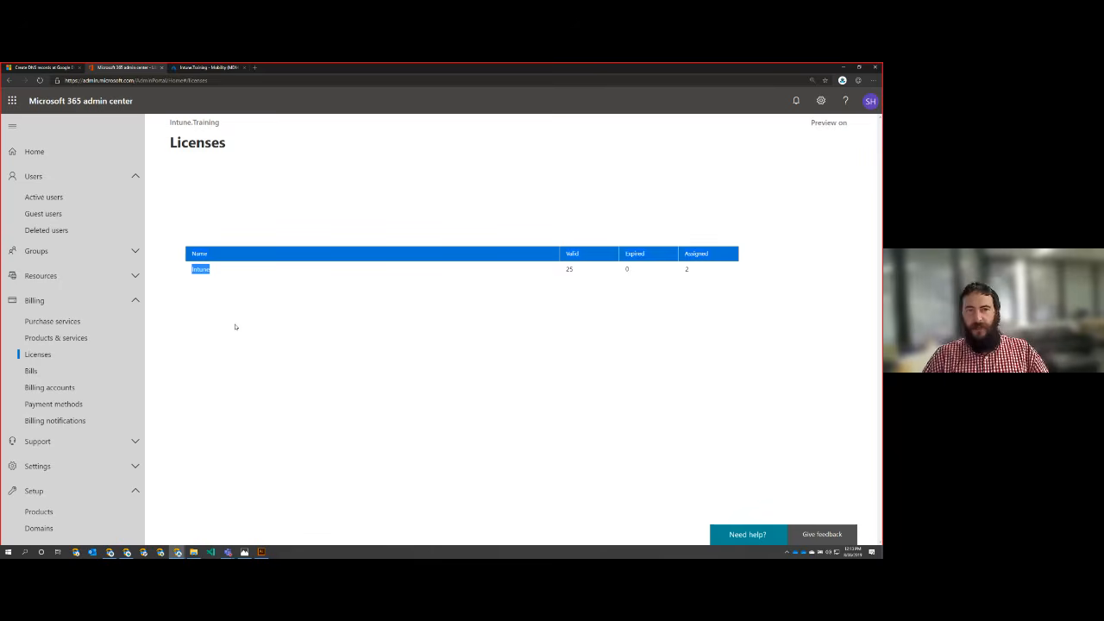
Step: Browse the purchasable services catalog and examine the Microsoft 365 plans and their per-user pricing
click(69, 321)
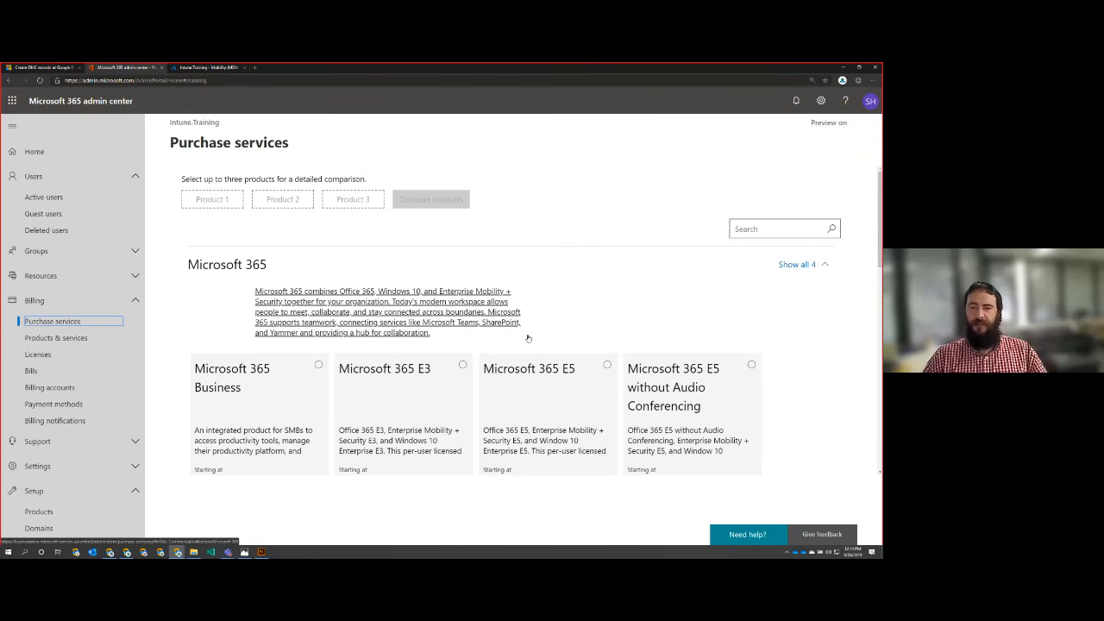
scroll(457, 321, down, 2)
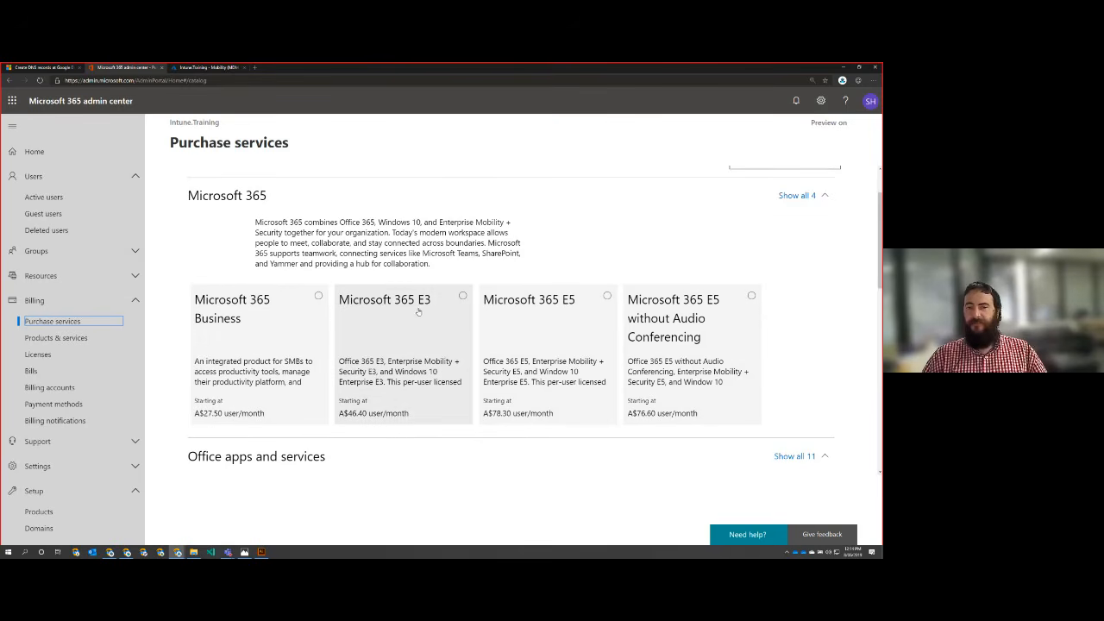
scroll(371, 364, down, 3)
scroll(369, 366, down, 4)
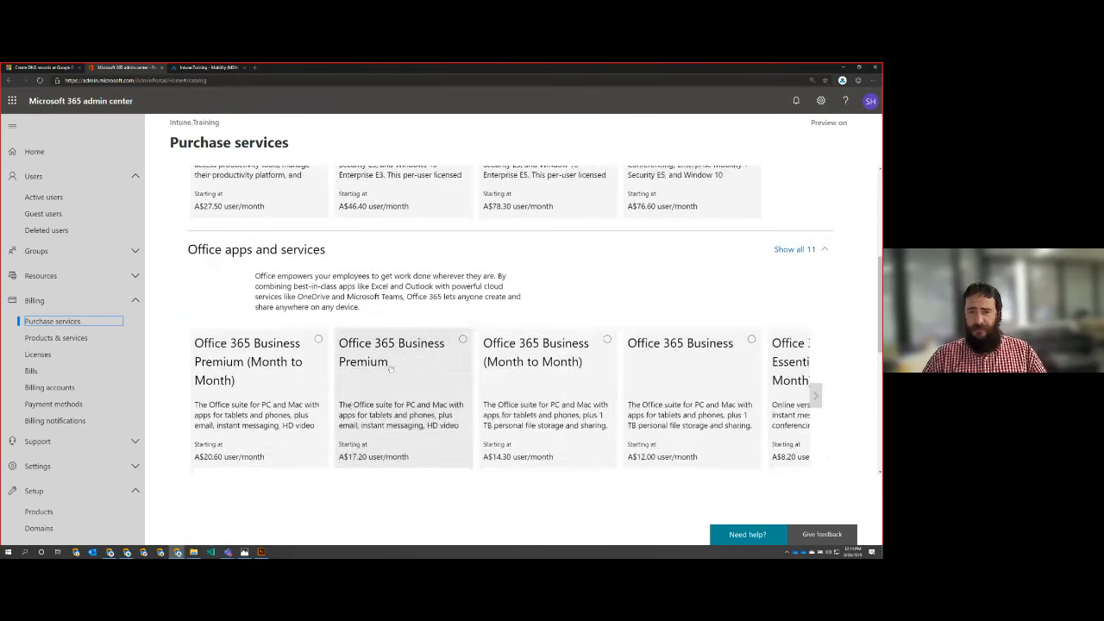
scroll(568, 323, down, 8)
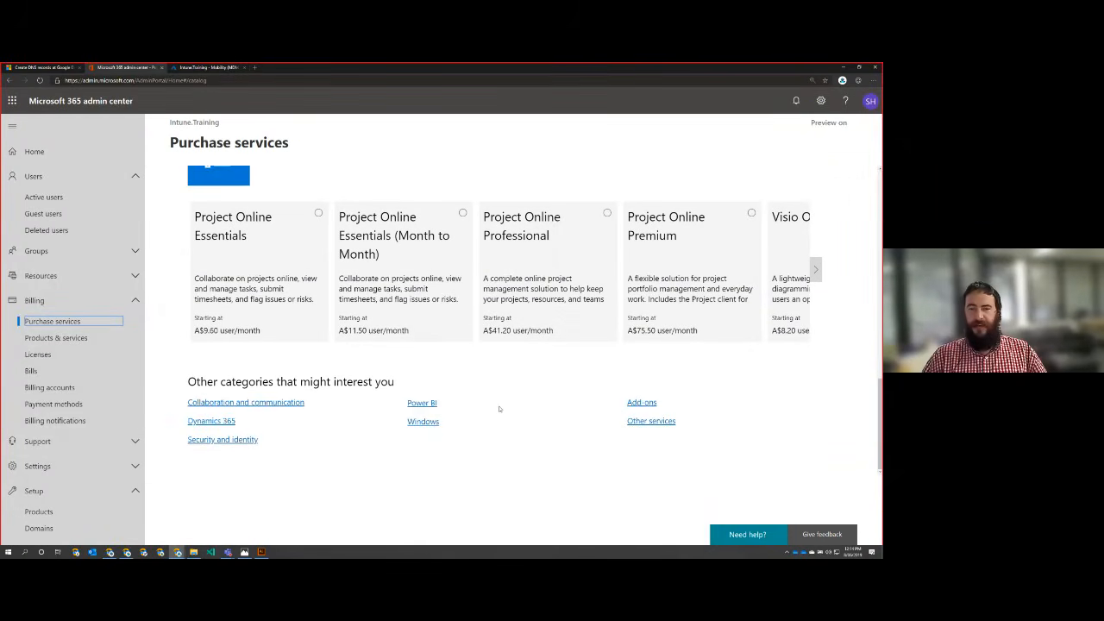
scroll(499, 409, up, 20)
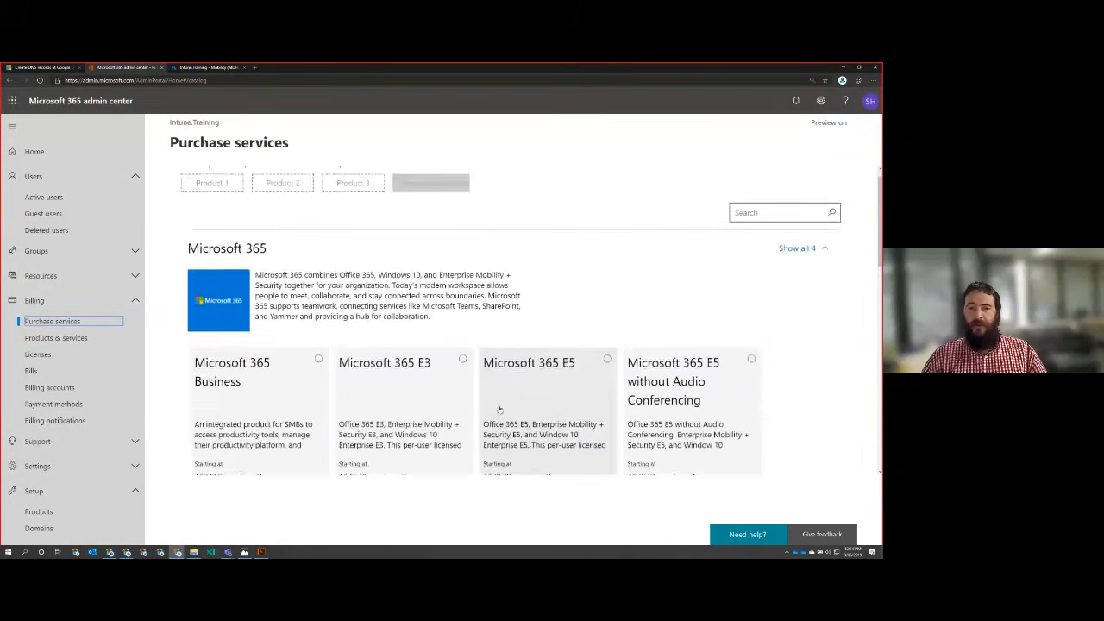
scroll(498, 411, down, 1)
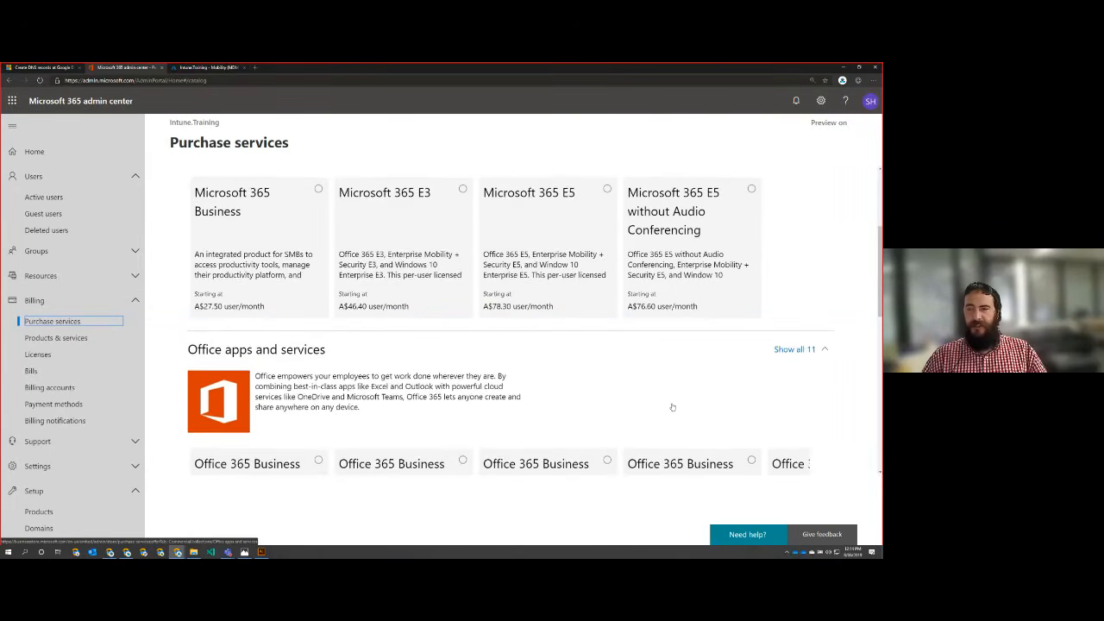
scroll(673, 406, up, 1)
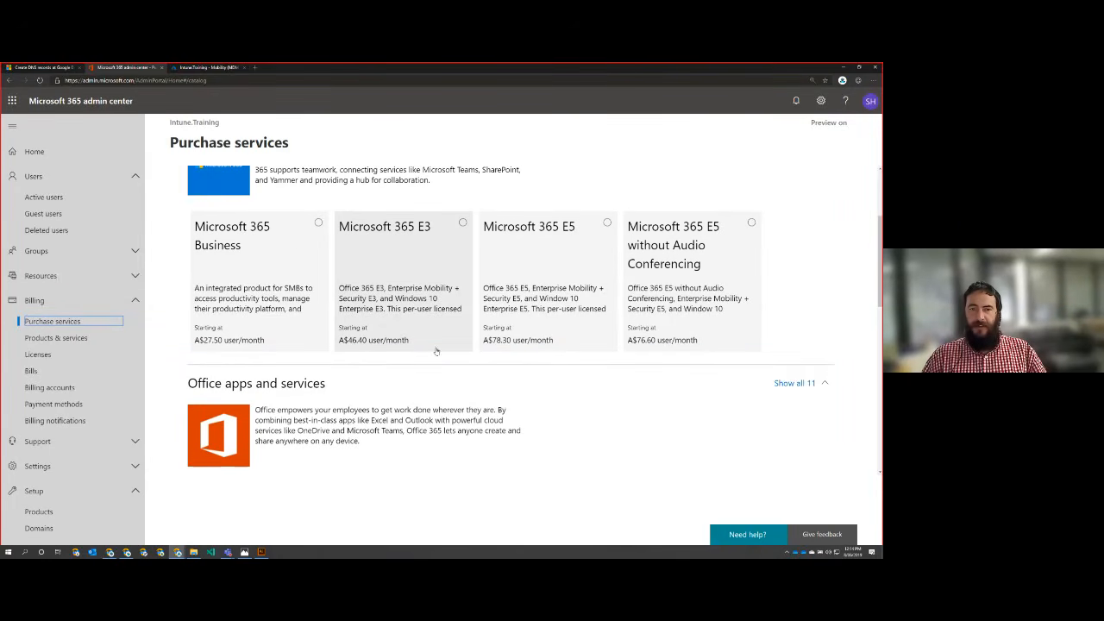
scroll(332, 217, up, 1)
scroll(332, 217, up, 1)
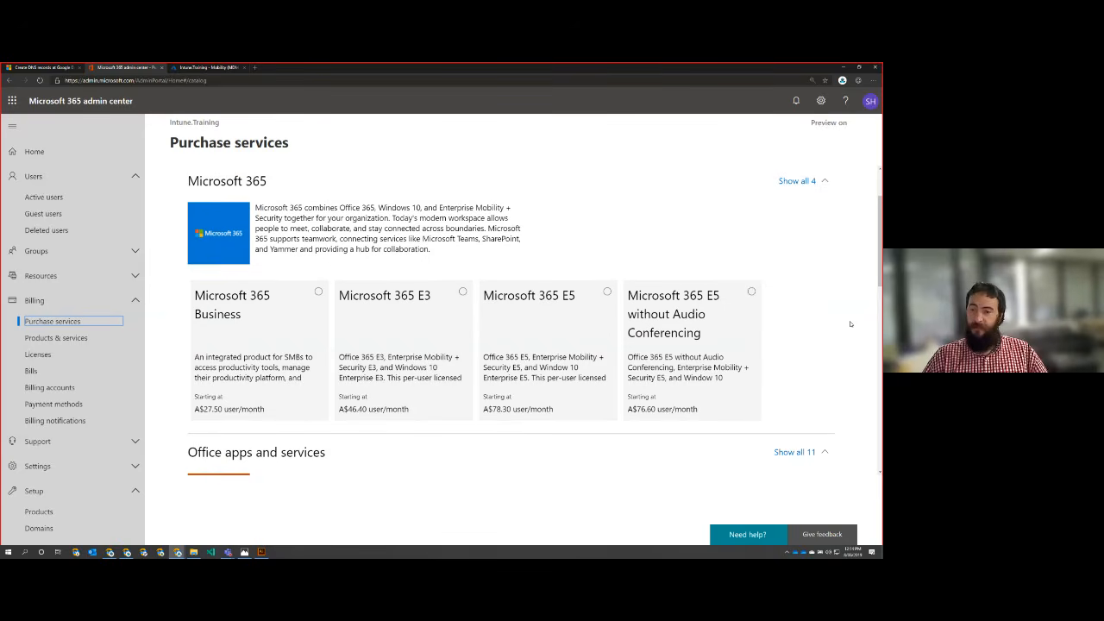
Step: Look through the Office apps and services plans, including Office 365 E3 and E5, and the business apps in the catalog
scroll(850, 324, down, 2)
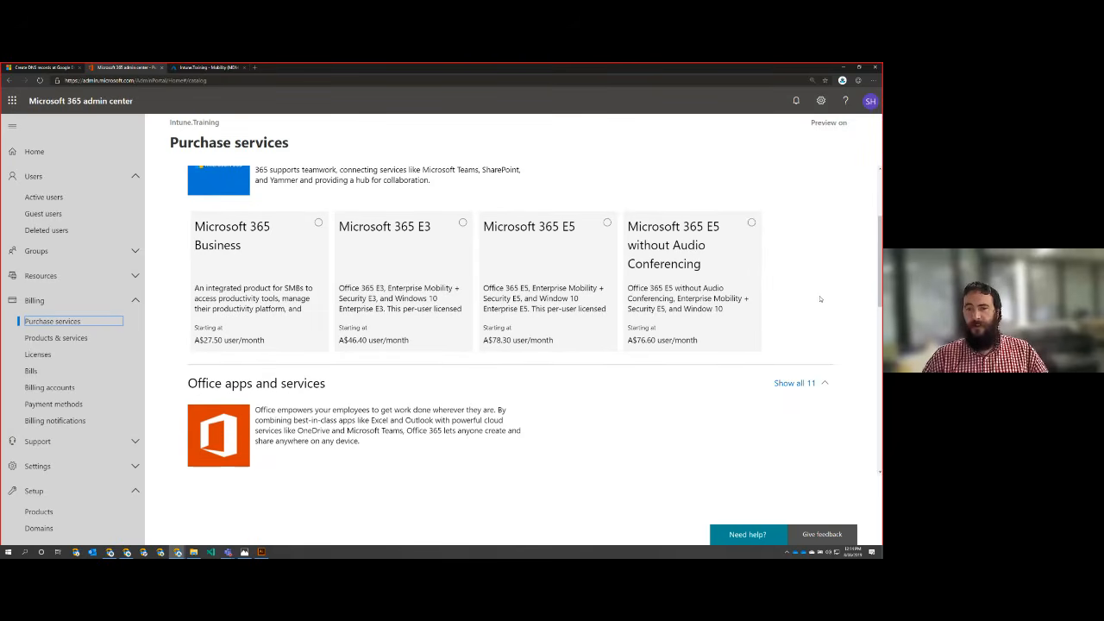
scroll(410, 244, down, 1)
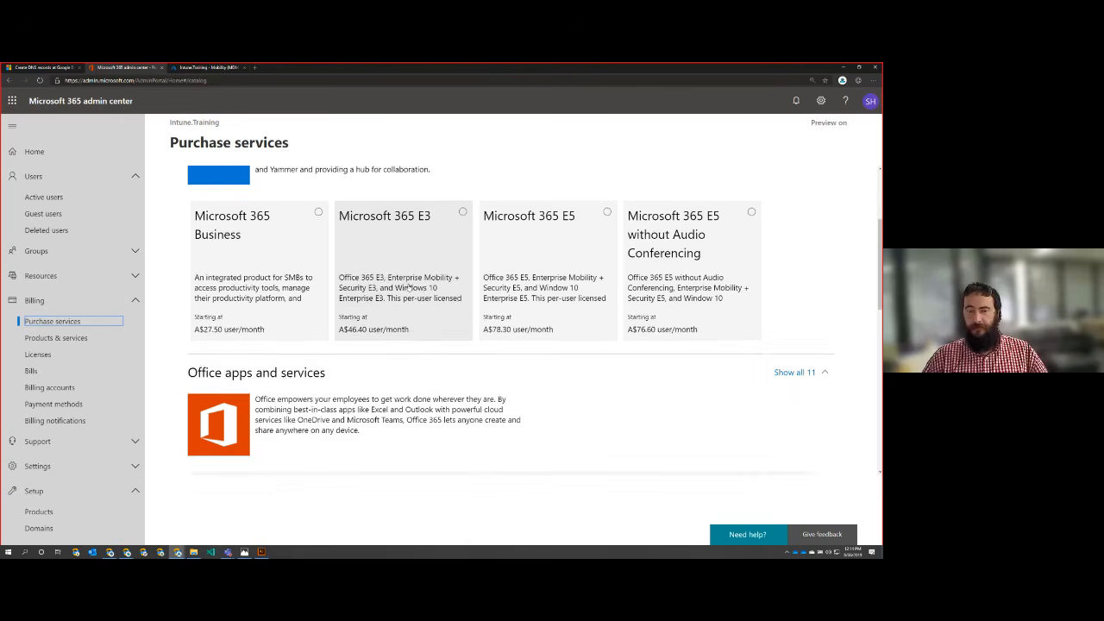
scroll(434, 320, down, 5)
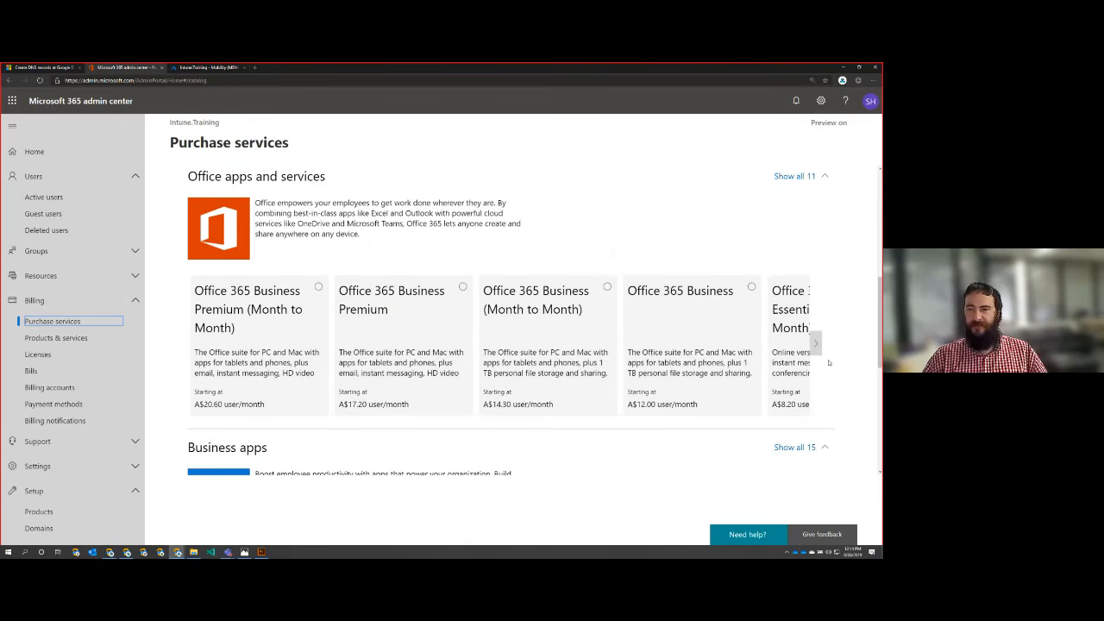
click(814, 343)
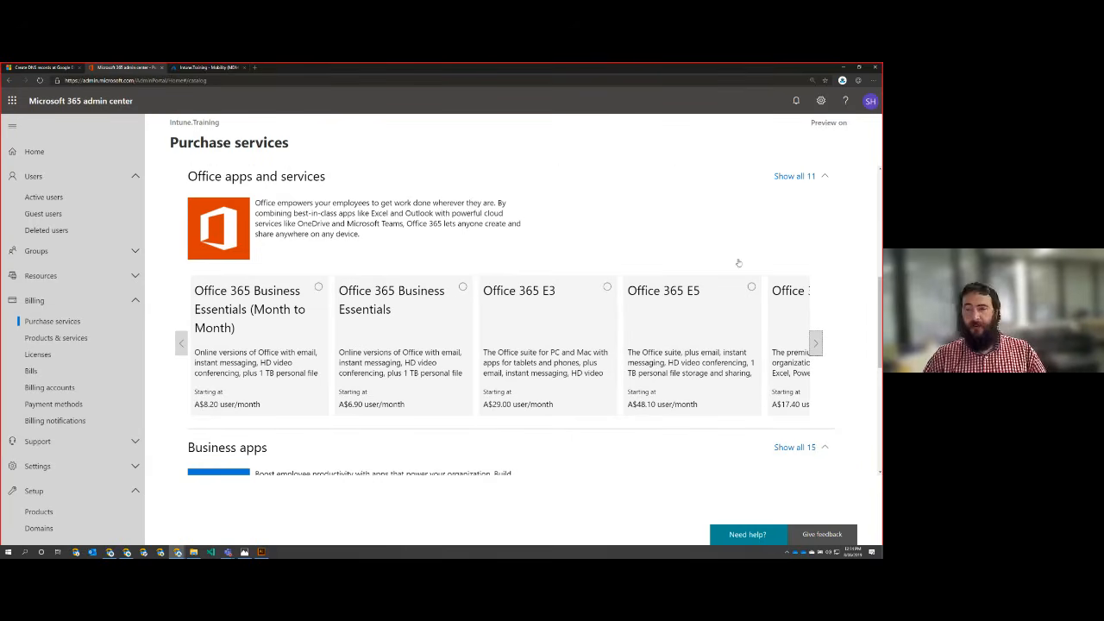
scroll(585, 349, up, 5)
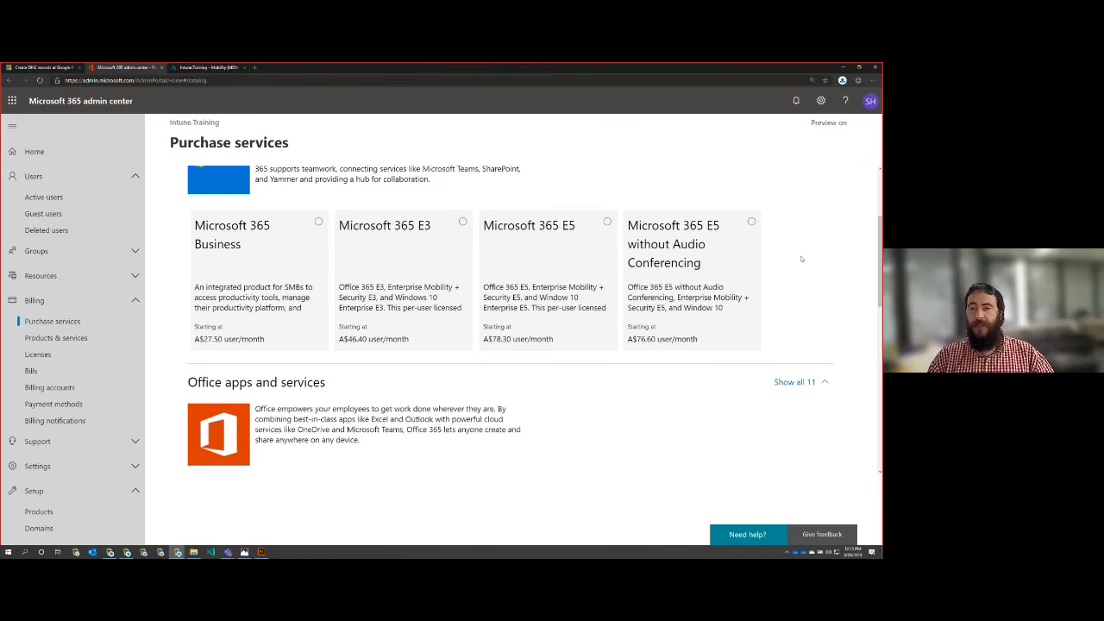
scroll(801, 259, down, 1)
scroll(660, 276, down, 3)
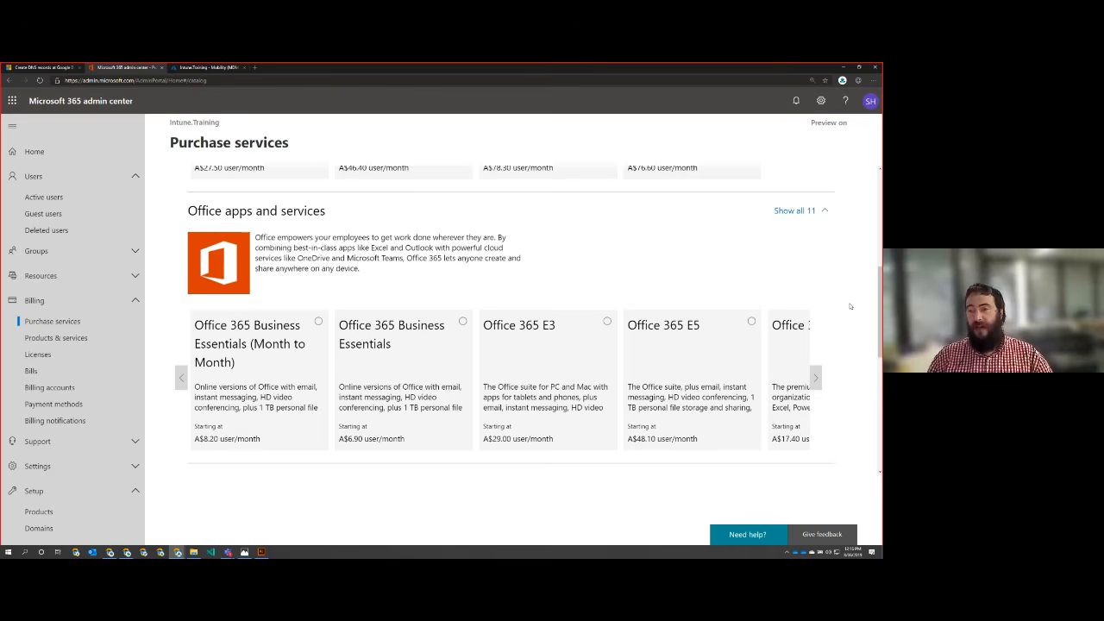
scroll(850, 306, down, 3)
scroll(849, 305, down, 5)
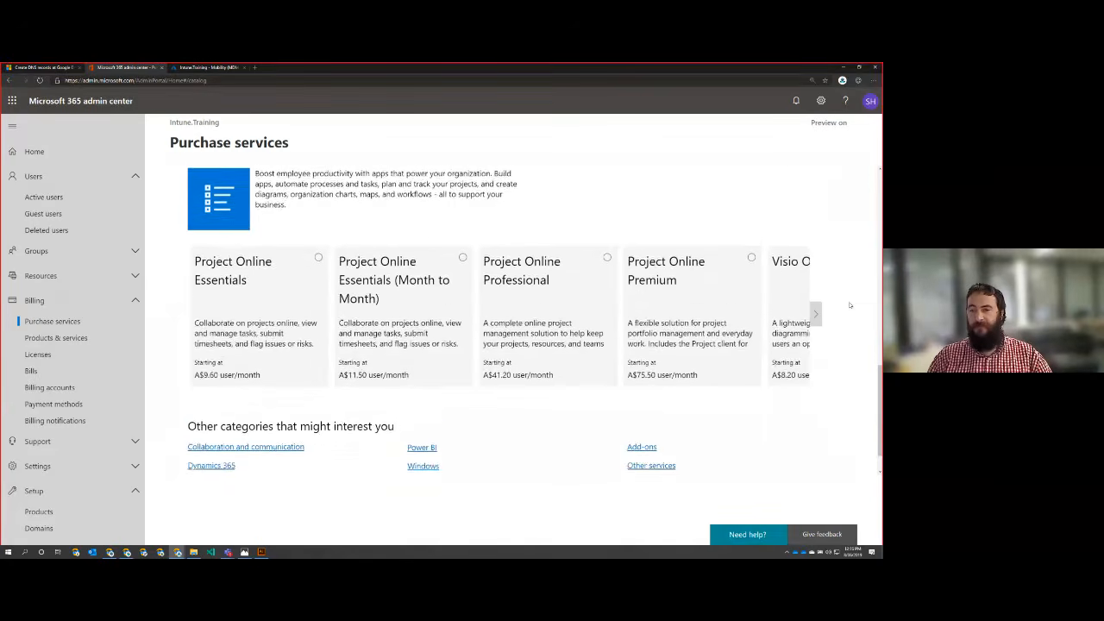
Step: Open the Microsoft 365 E3 product details and examine its comparison with Office 365 E3 and Microsoft 365 E5
scroll(845, 305, up, 7)
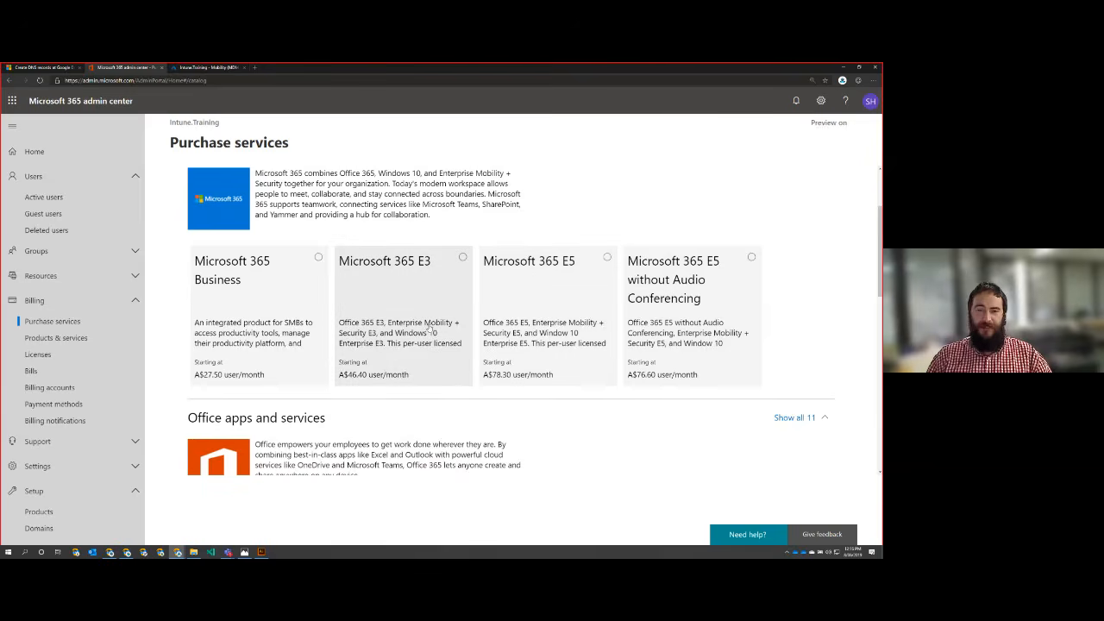
click(398, 328)
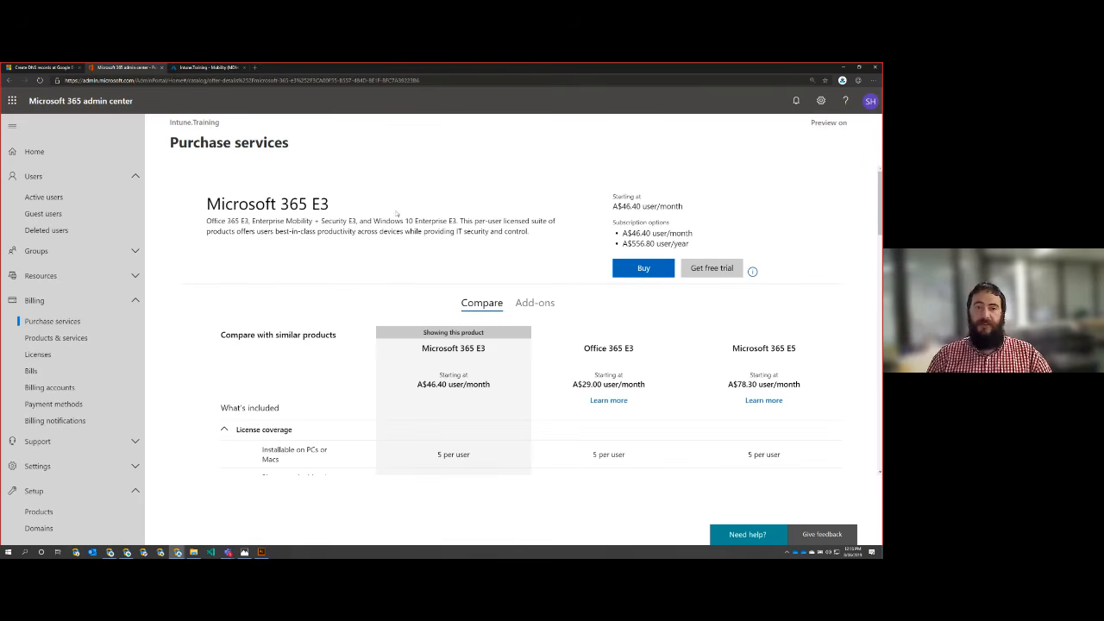
scroll(196, 340, down, 3)
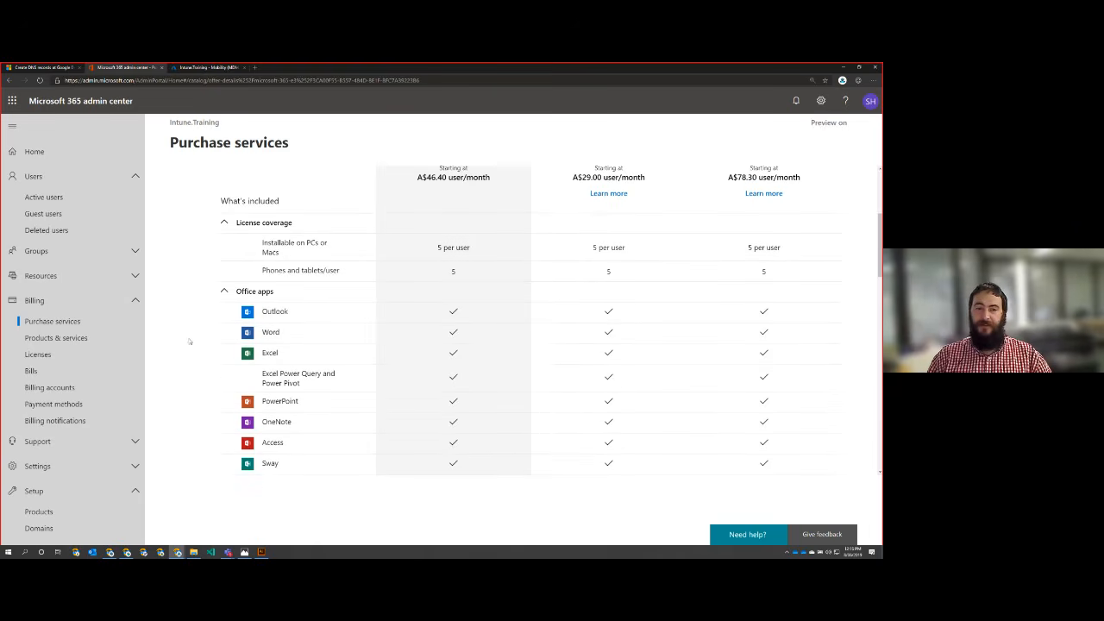
Step: Compare license coverage, Office apps and collaboration features of Microsoft 365 E3, Office 365 E3 and Microsoft 365 E5, including audio conferencing and phone system
scroll(252, 346, down, 1)
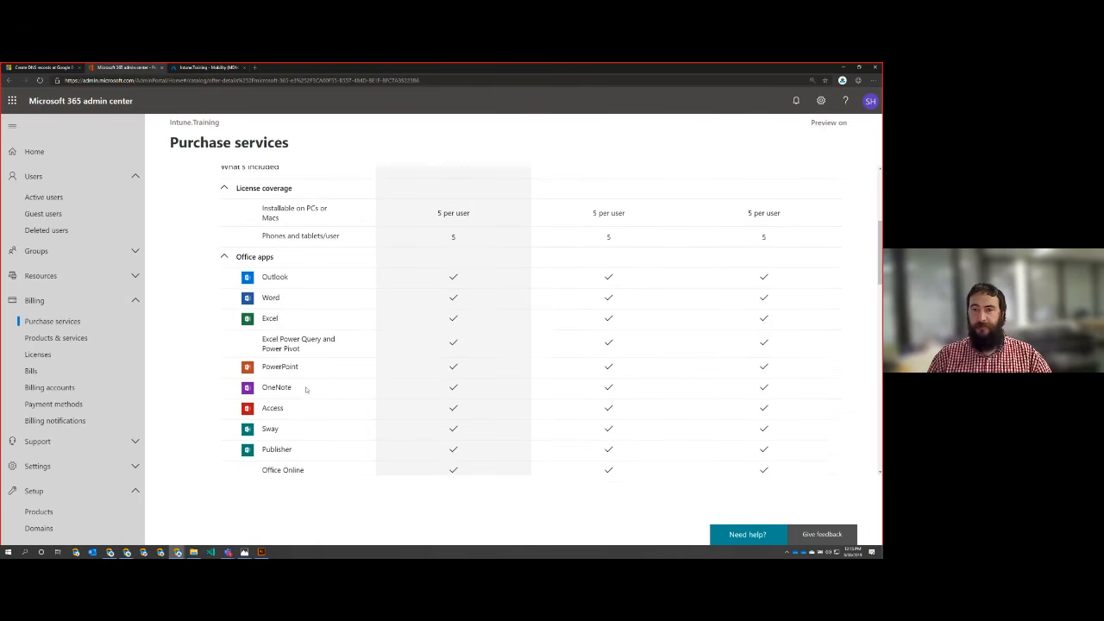
scroll(306, 389, up, 4)
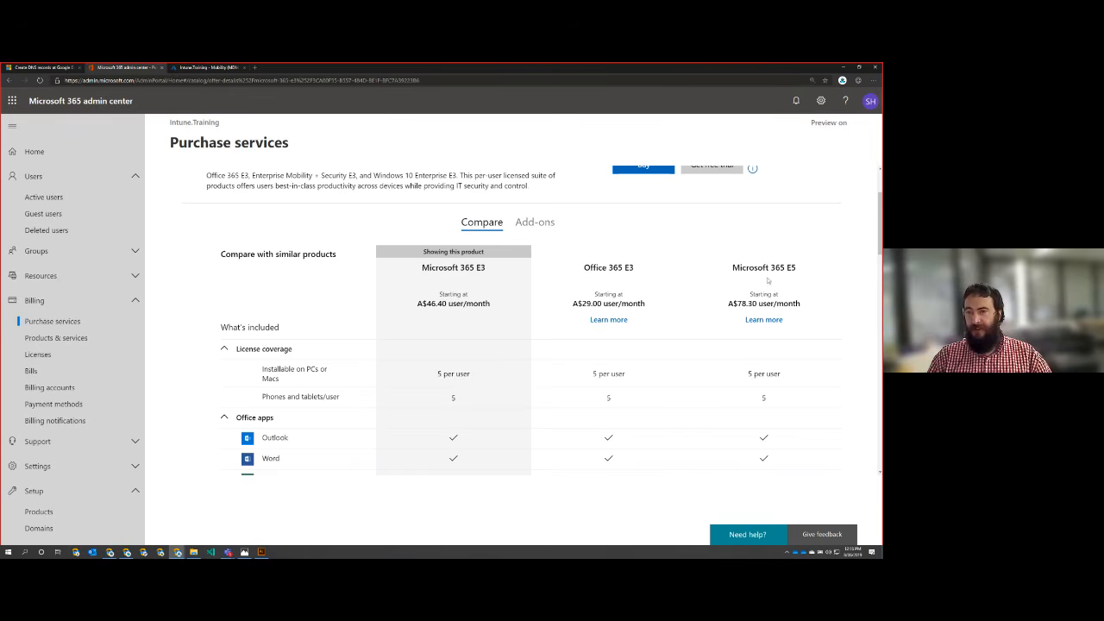
scroll(680, 380, down, 3)
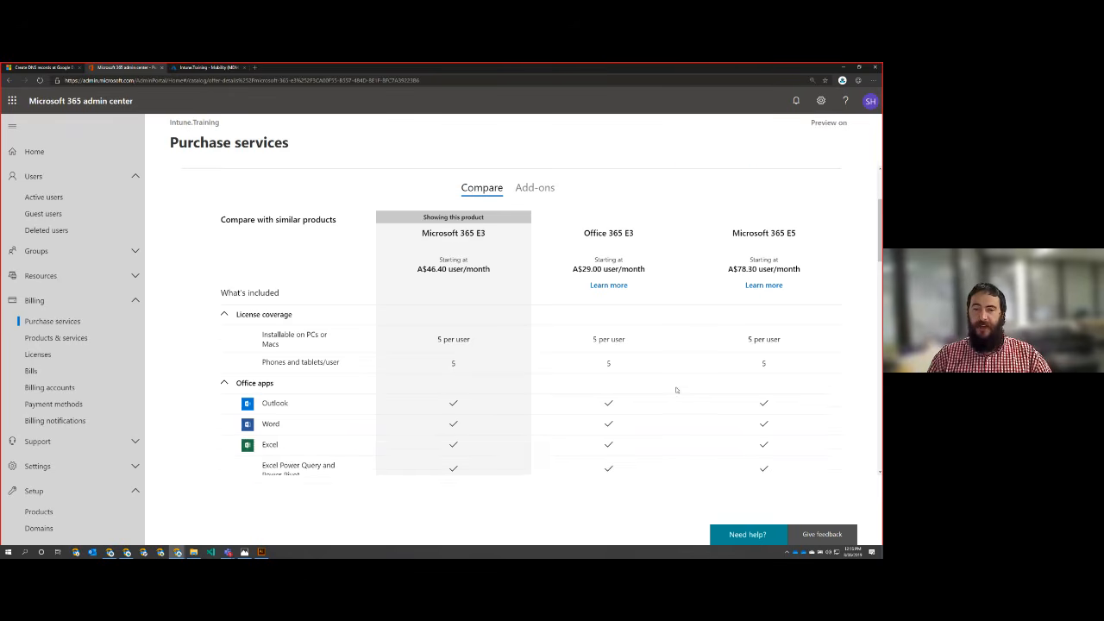
scroll(443, 386, down, 2)
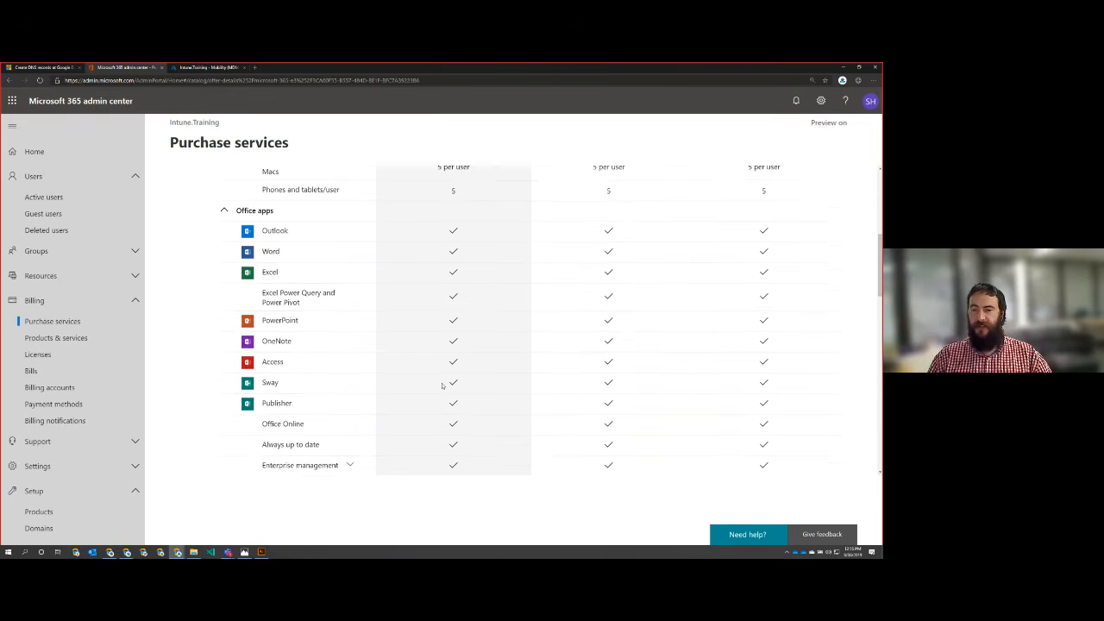
scroll(447, 394, down, 3)
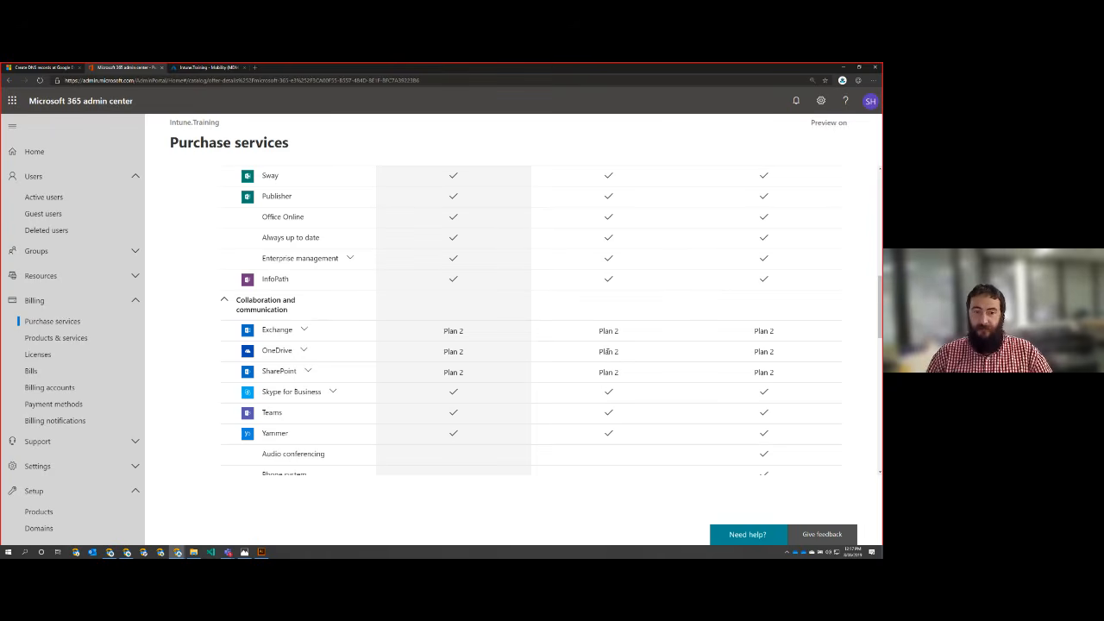
scroll(608, 351, down, 3)
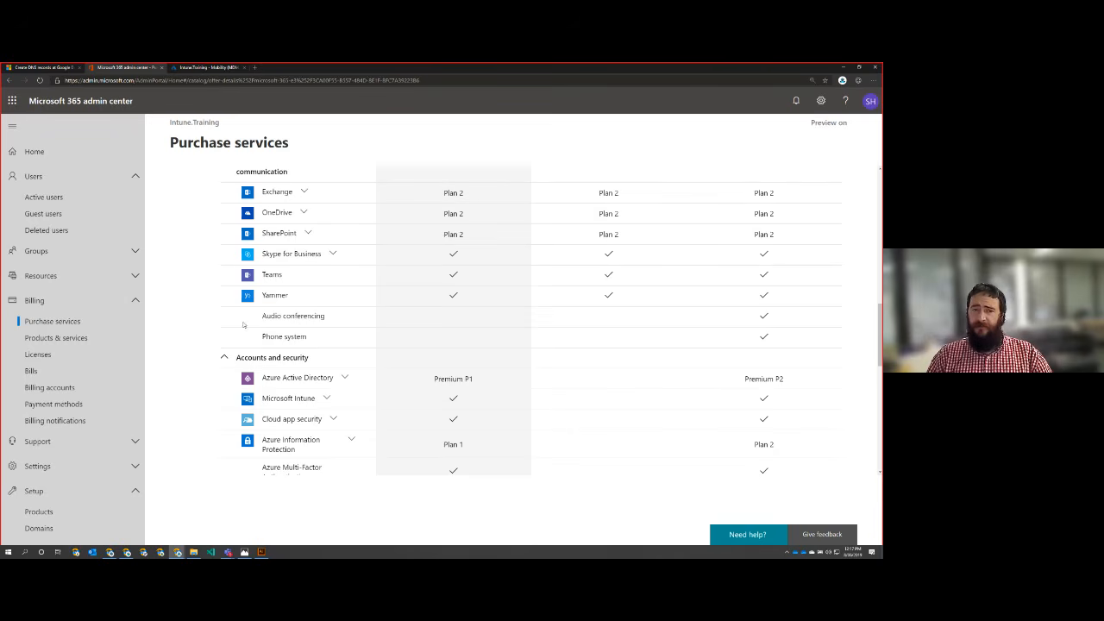
drag(243, 324, 369, 345)
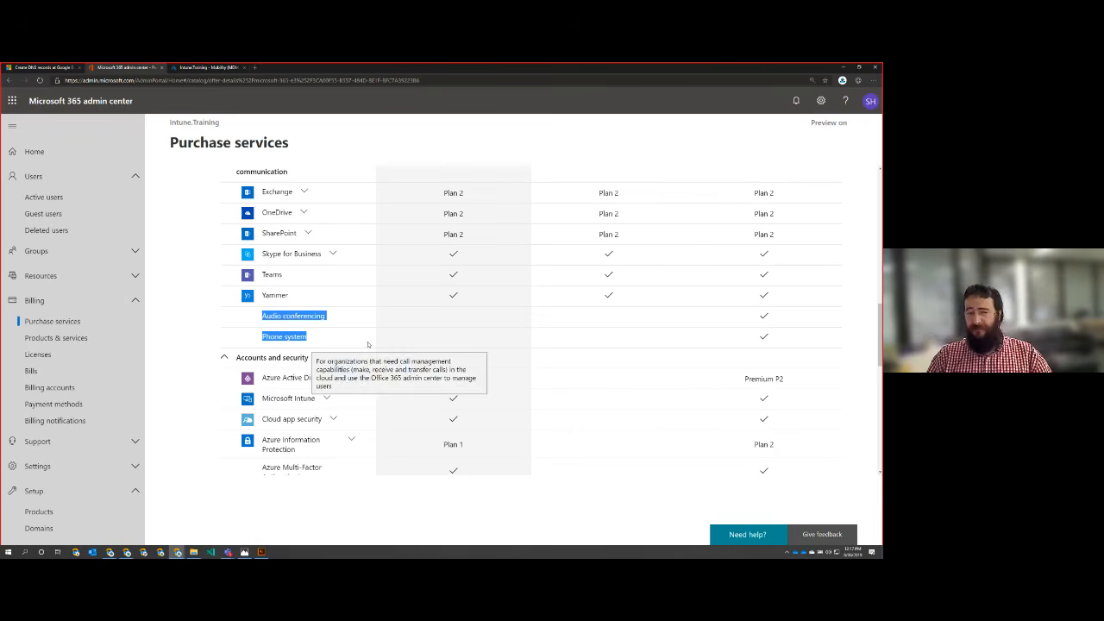
scroll(584, 316, down, 1)
click(582, 314)
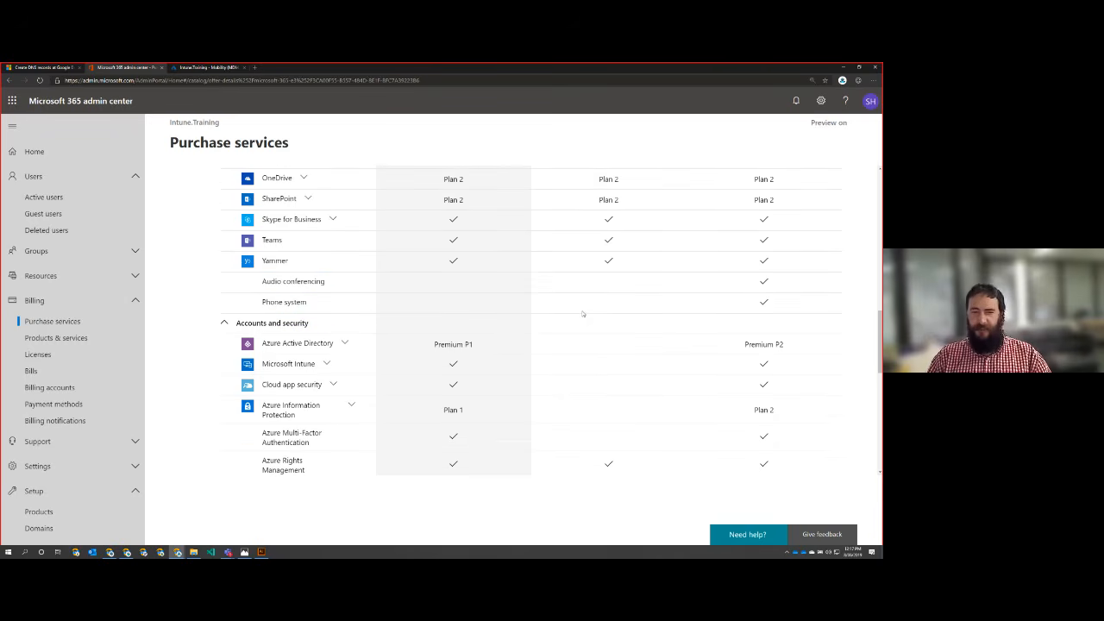
Step: Examine the Accounts and security section for each plan's Azure Active Directory, Microsoft Intune and information protection entitlements
scroll(581, 315, down, 2)
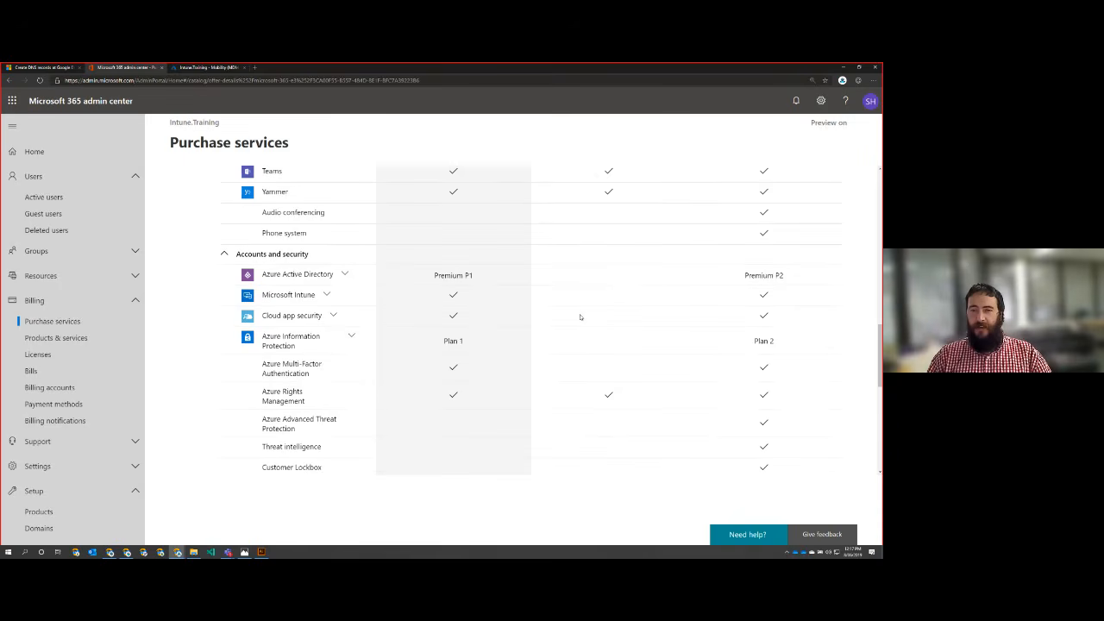
drag(798, 279, 415, 280)
click(462, 228)
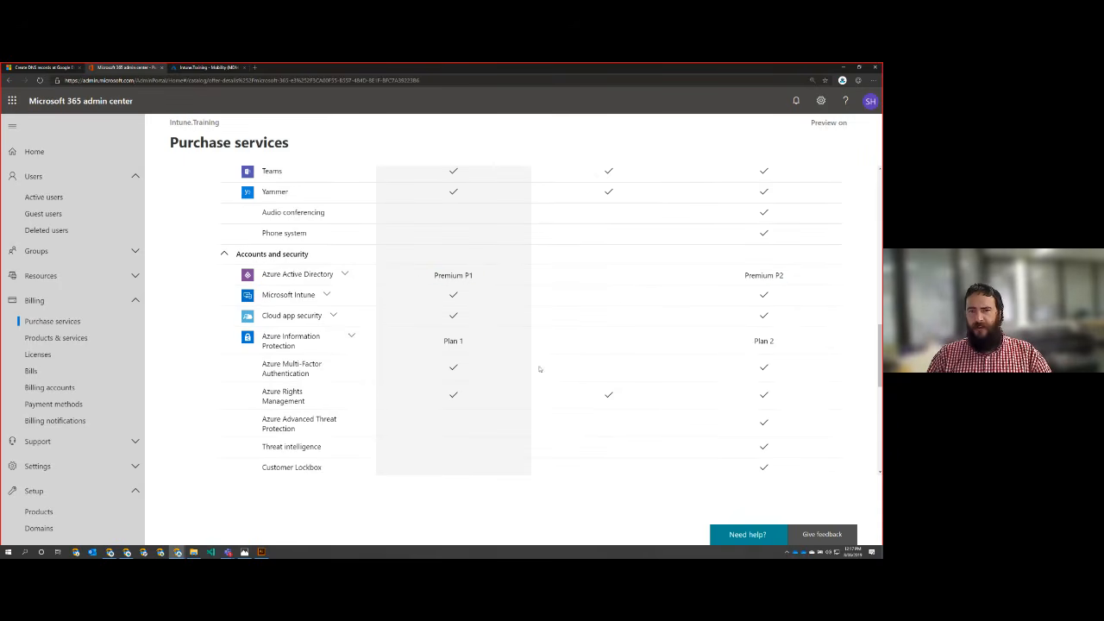
scroll(635, 345, up, 10)
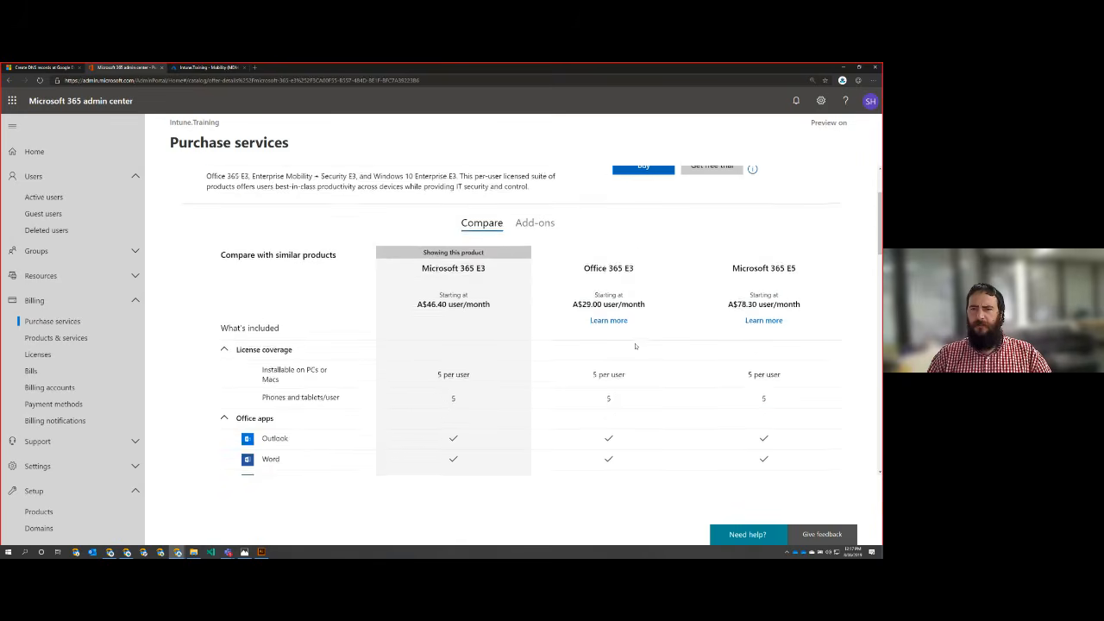
scroll(636, 345, up, 2)
scroll(635, 346, down, 10)
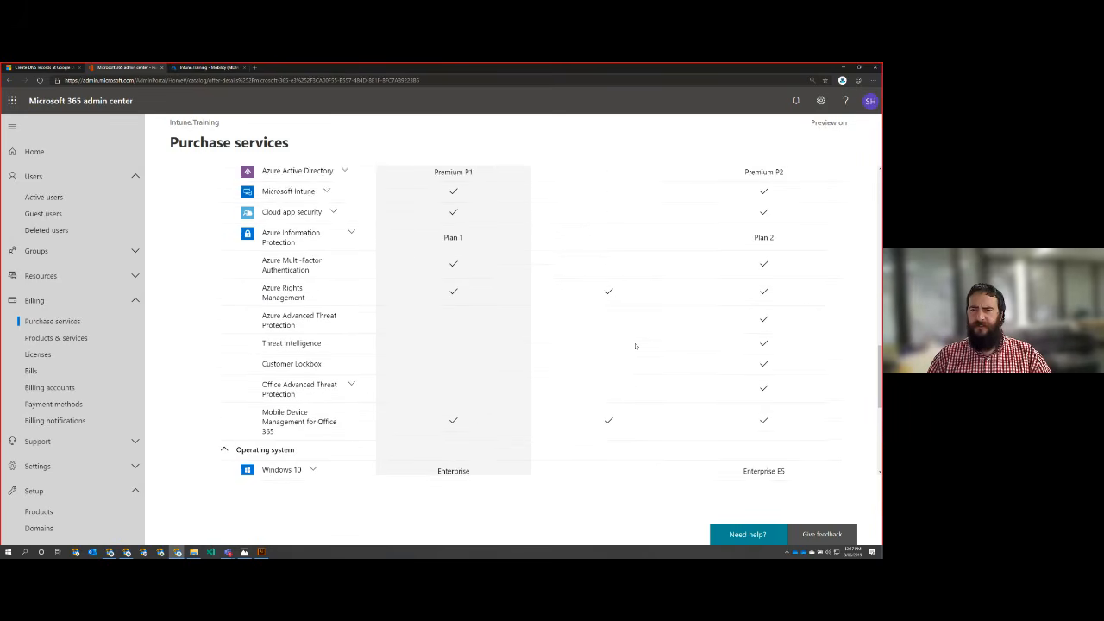
scroll(636, 346, up, 1)
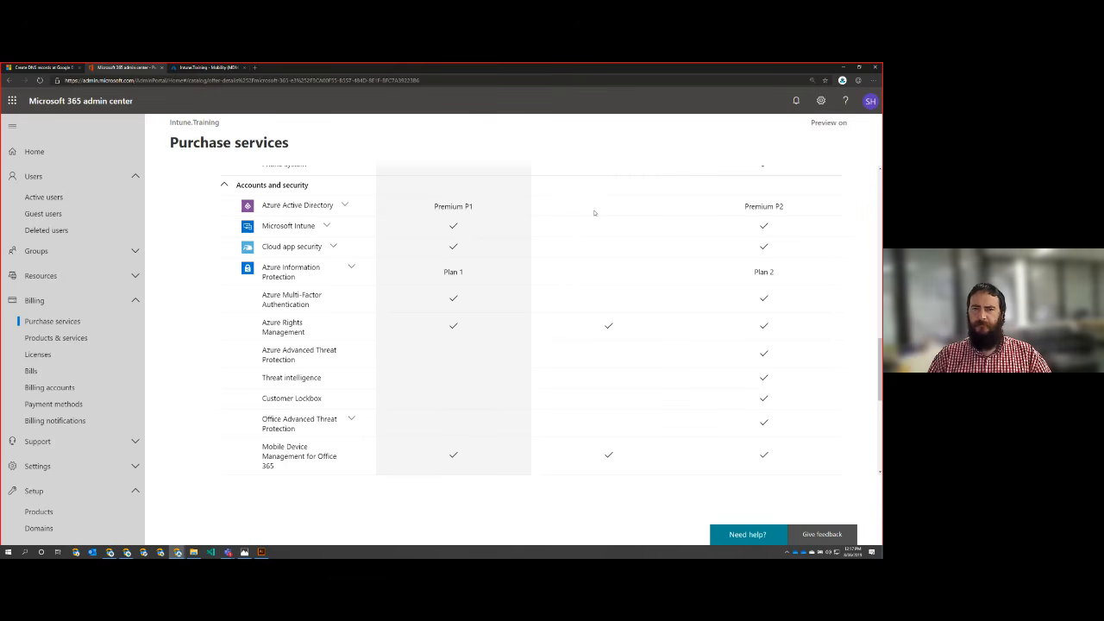
drag(619, 212, 628, 231)
click(629, 231)
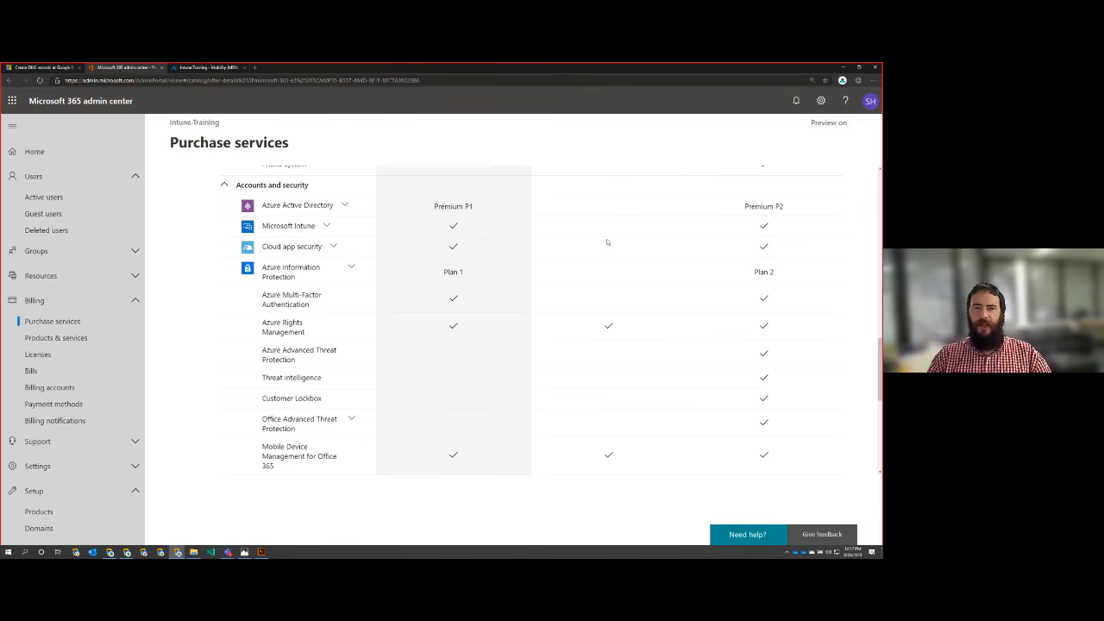
Step: Look through the remaining security features, operating system, business apps and additional services in the plan comparison
scroll(607, 242, down, 1)
scroll(607, 242, up, 2)
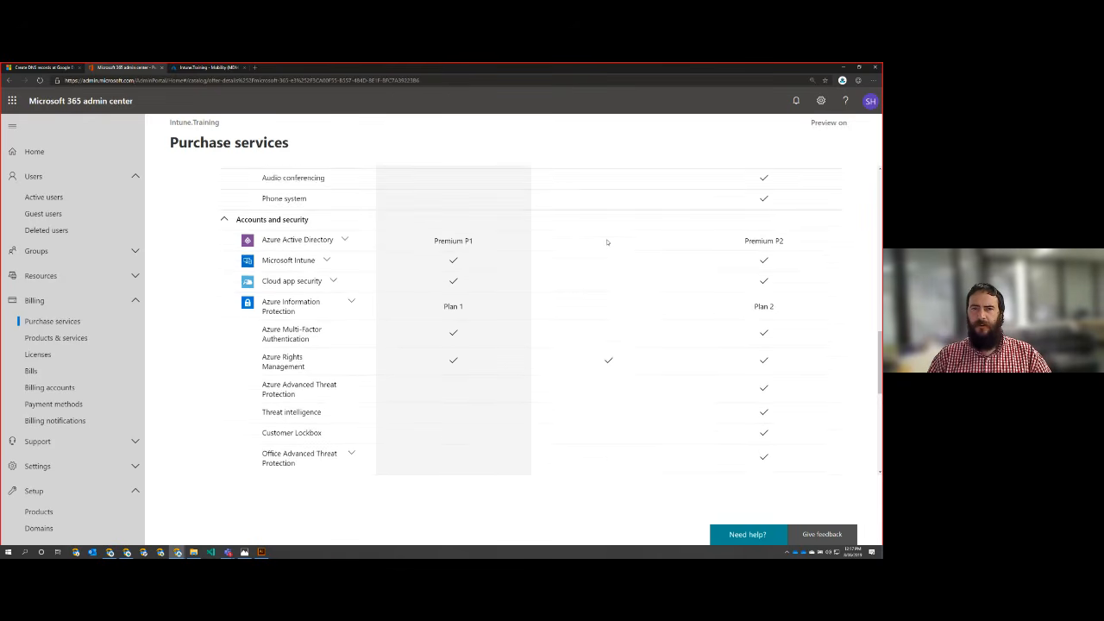
scroll(607, 242, down, 1)
scroll(607, 243, down, 5)
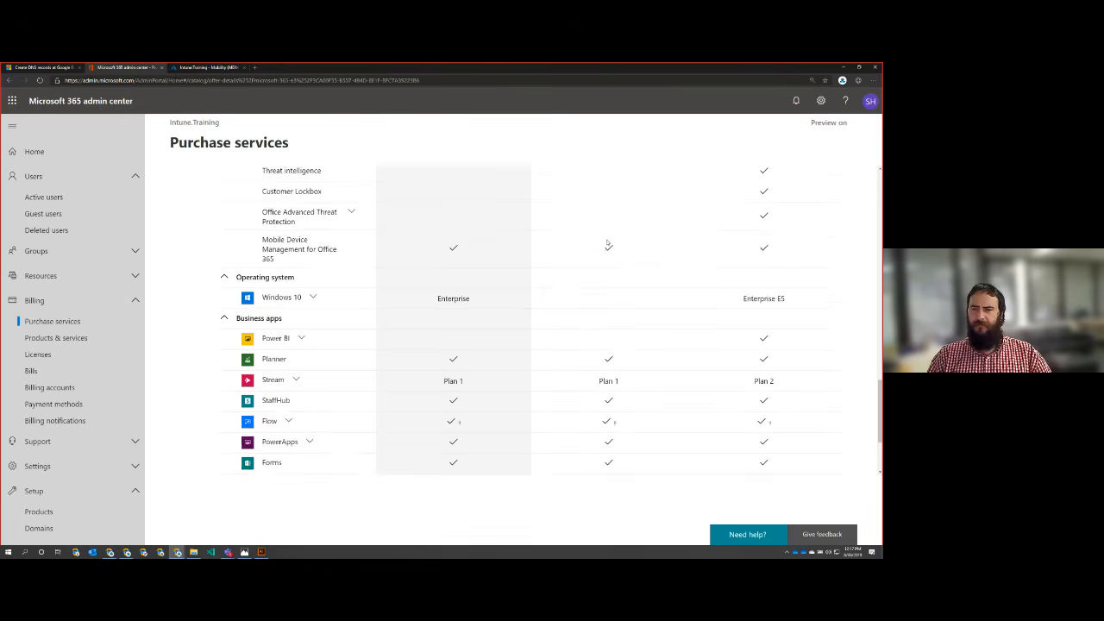
scroll(607, 242, down, 1)
scroll(608, 241, up, 10)
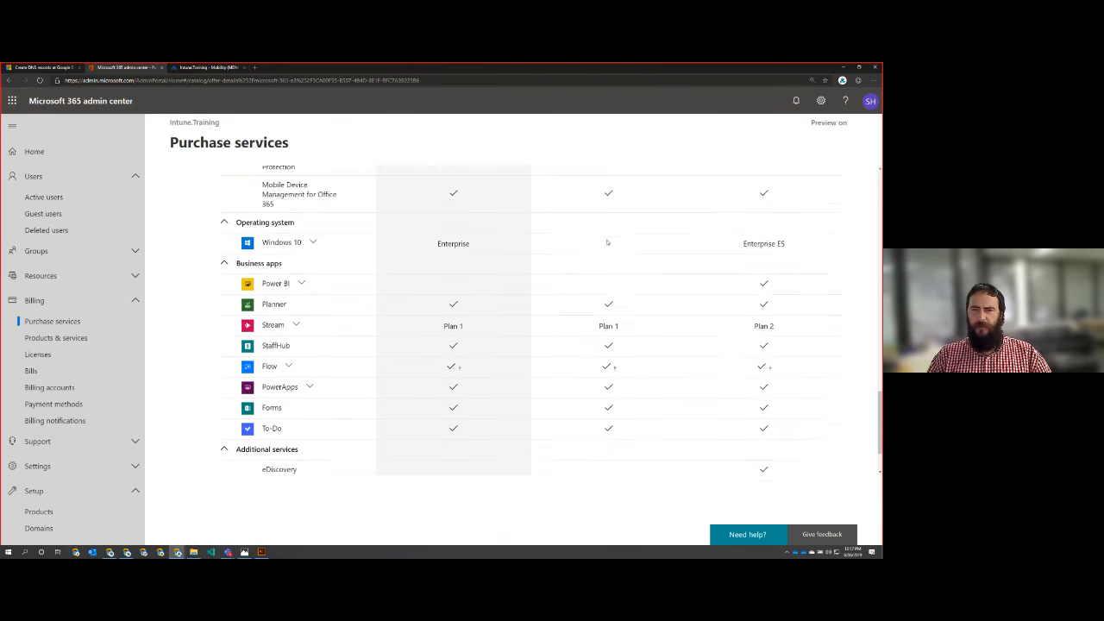
scroll(608, 245, up, 1)
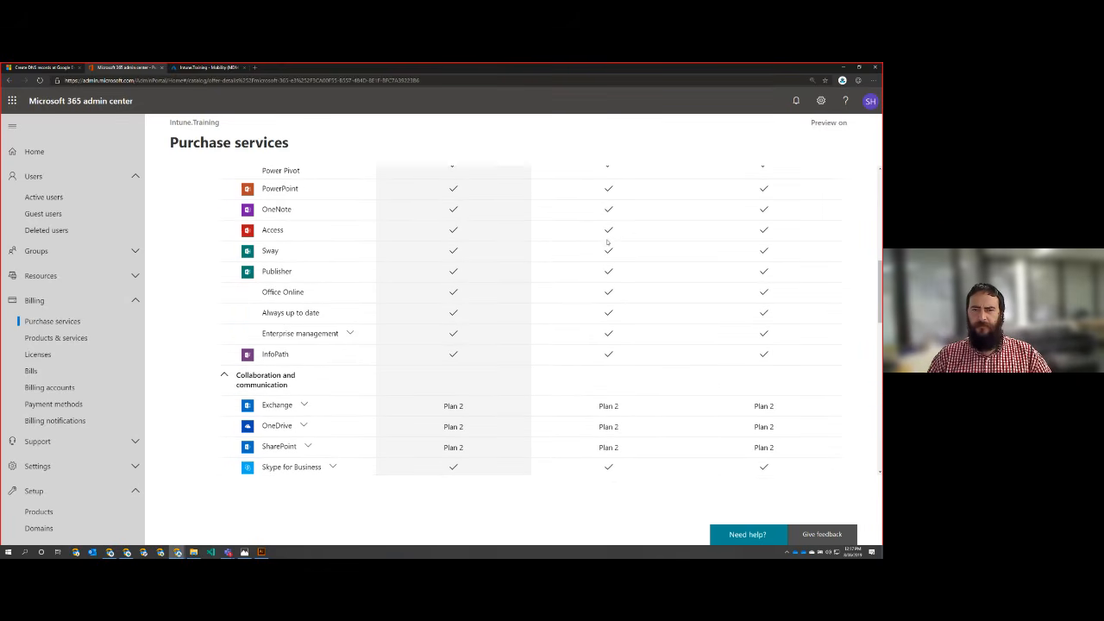
Step: Switch to the Azure Active Directory pricing page, enlarge it and skim the feature table for the different editions
key(alt+Tab)
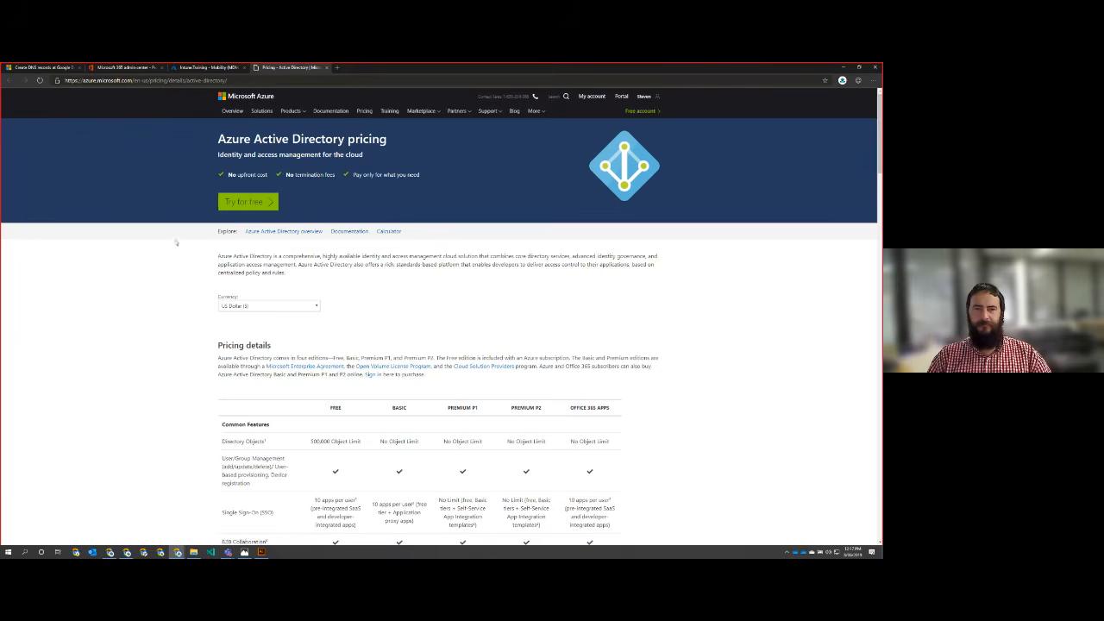
scroll(104, 314, down, 3)
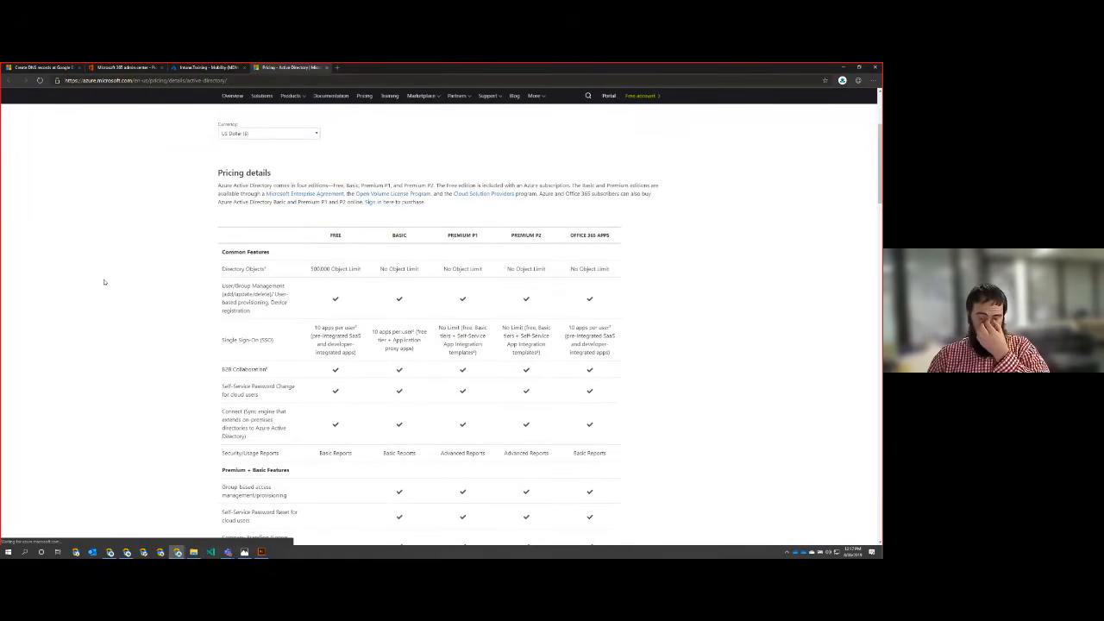
scroll(104, 282, down, 3)
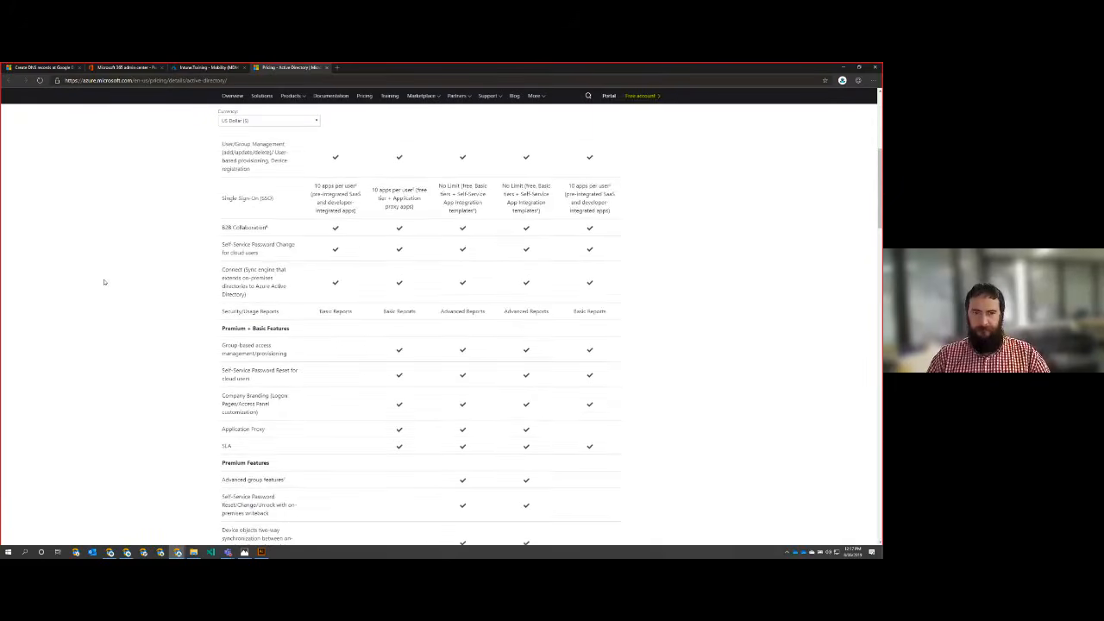
scroll(104, 282, down, 5)
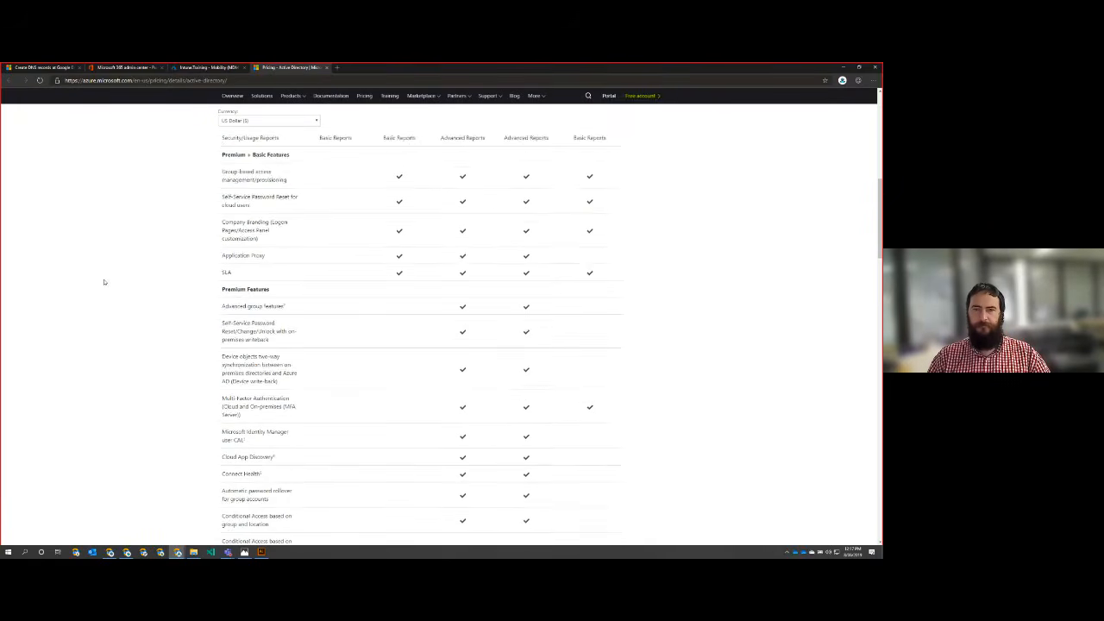
scroll(104, 282, down, 4)
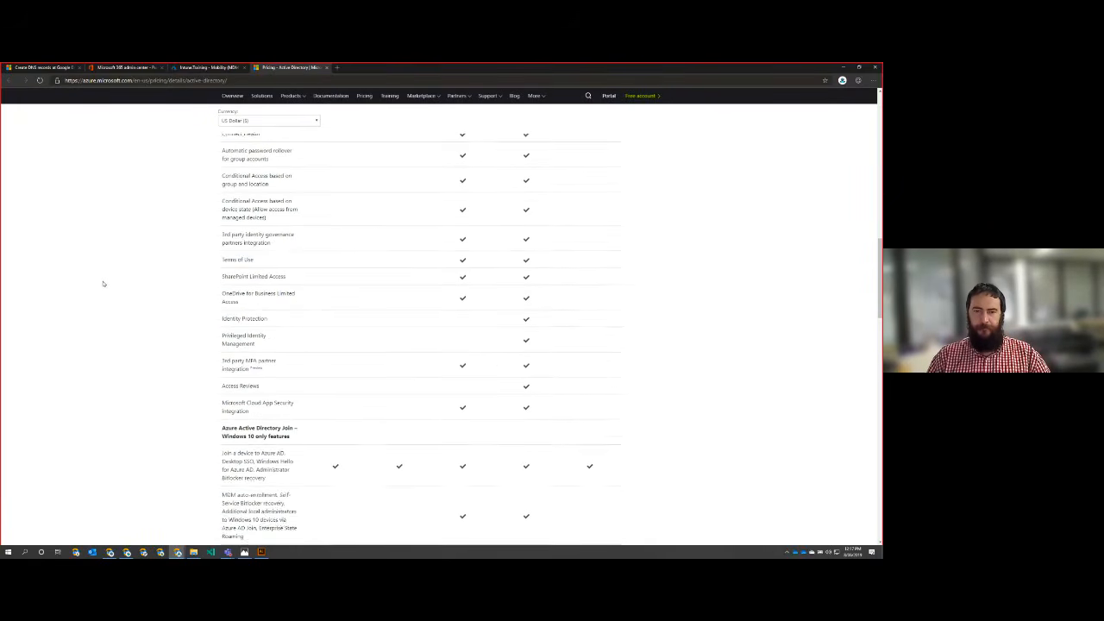
key(ctrl+plus)
key(ctrl+plus)
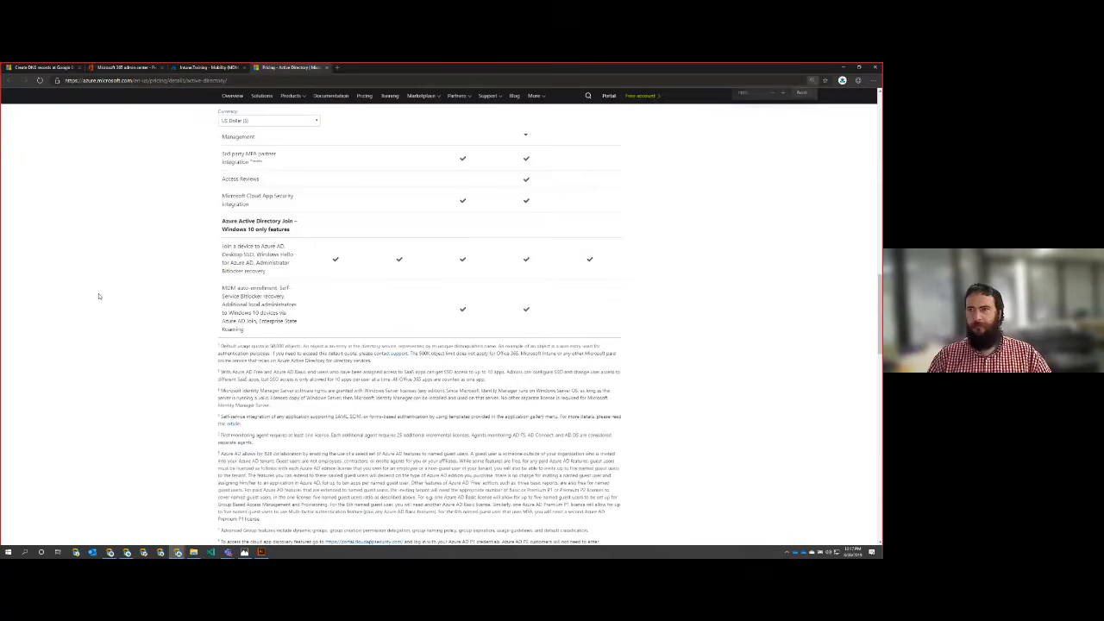
scroll(98, 313, up, 8)
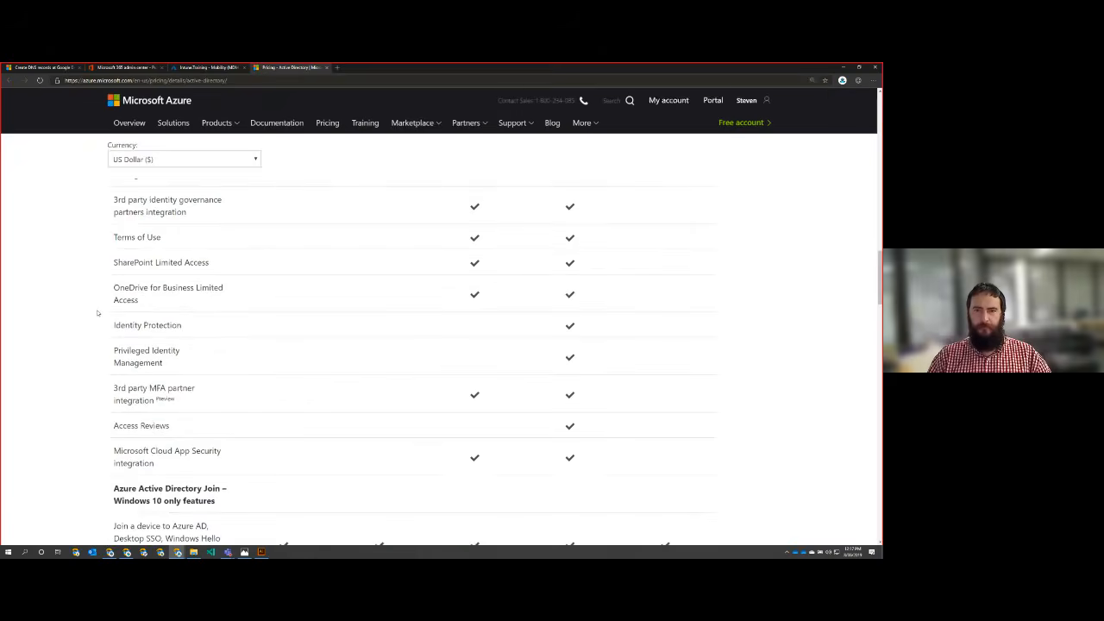
scroll(97, 313, up, 10)
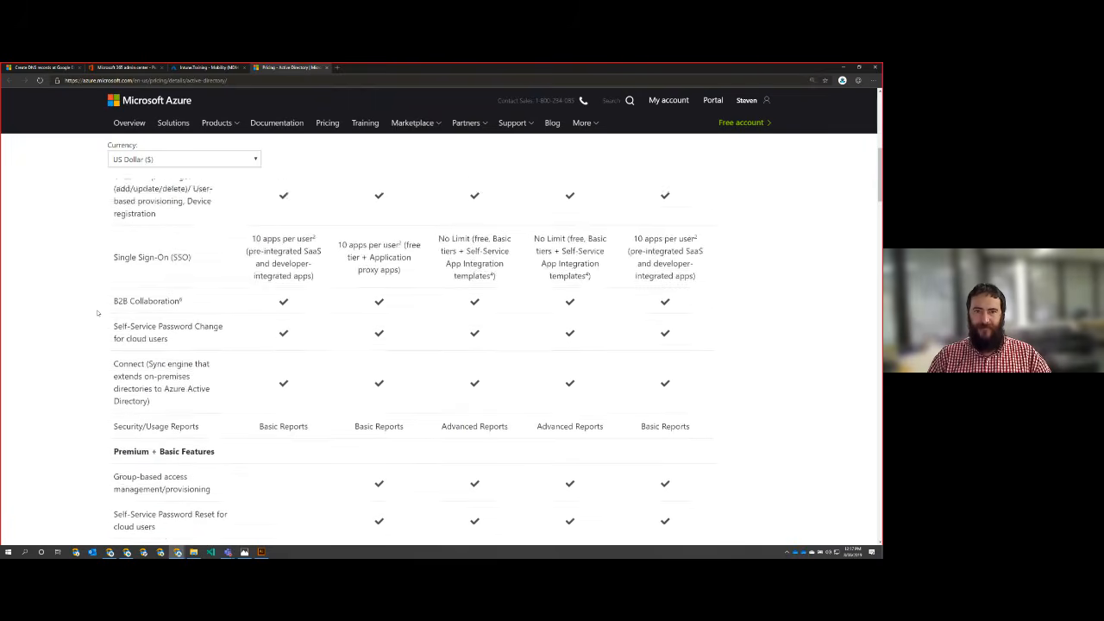
scroll(98, 313, up, 2)
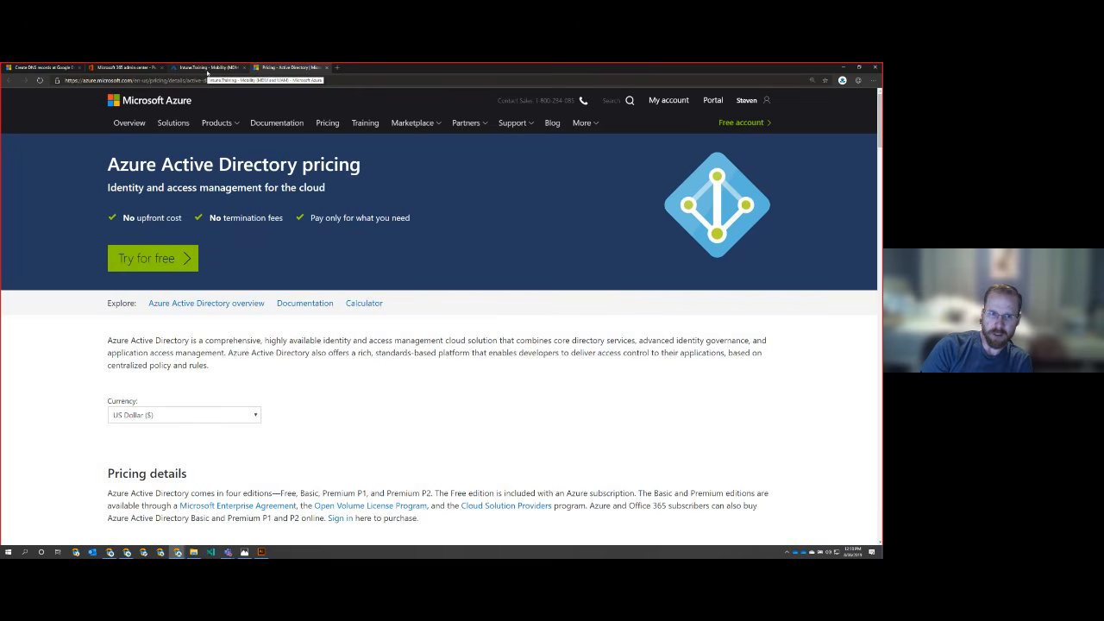
Step: Review the Azure AD edition features from Common Features down to the Windows 10 MDM auto-enrollment row
scroll(338, 380, down, 6)
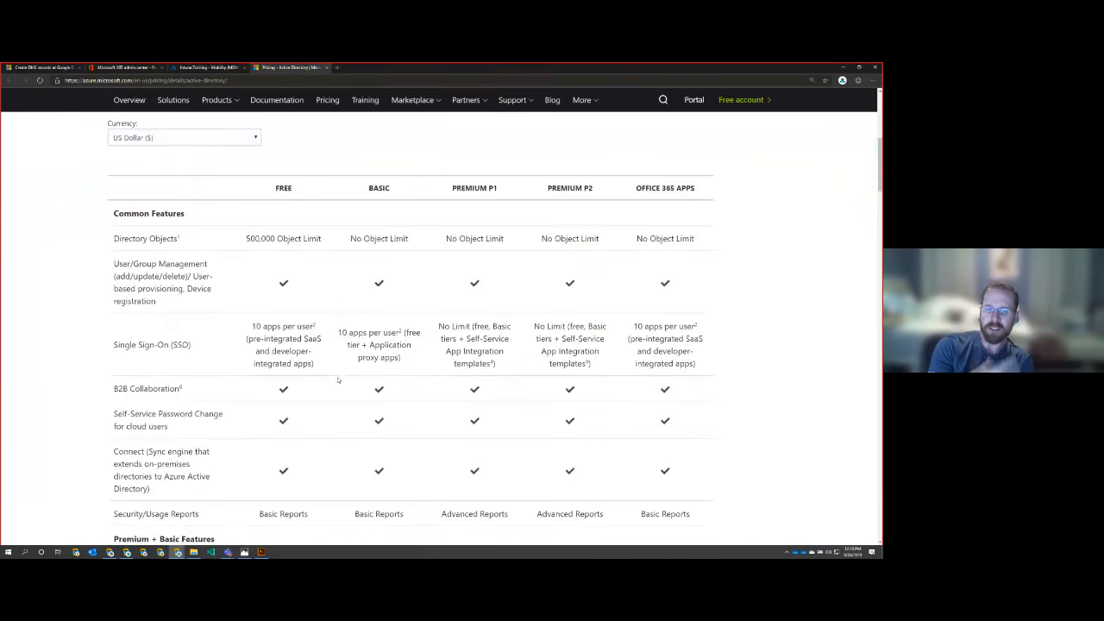
scroll(338, 380, down, 2)
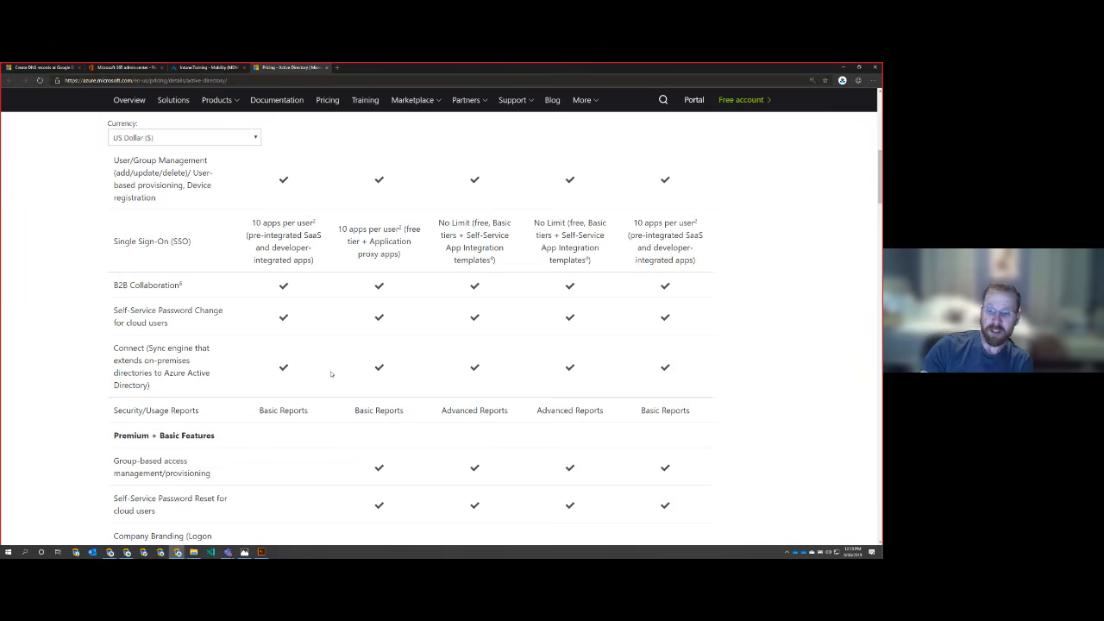
scroll(330, 373, down, 5)
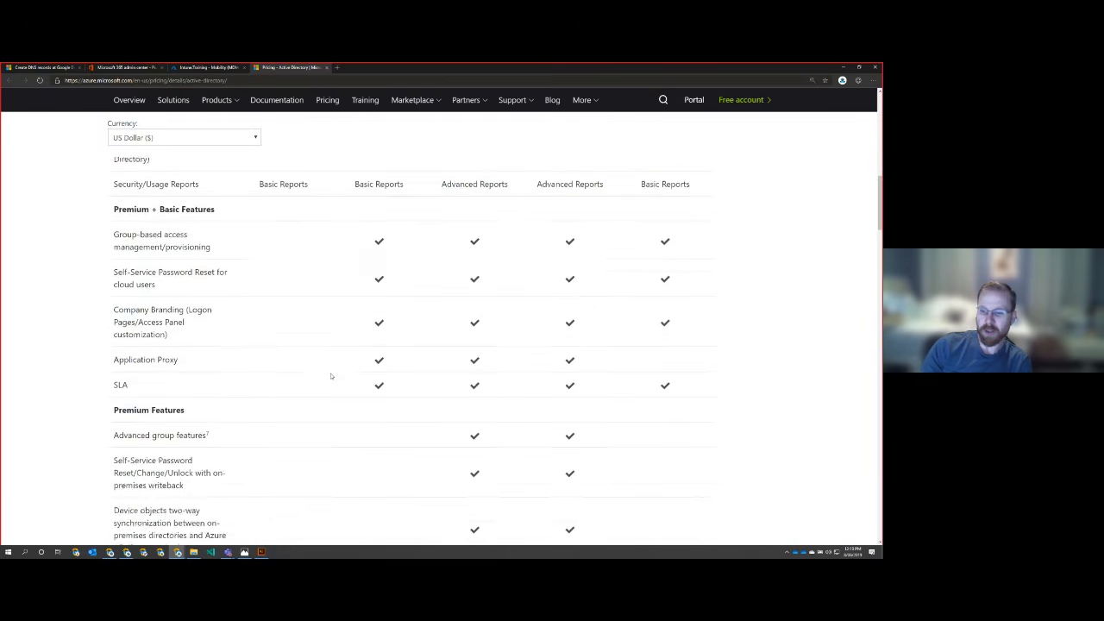
scroll(330, 376, down, 8)
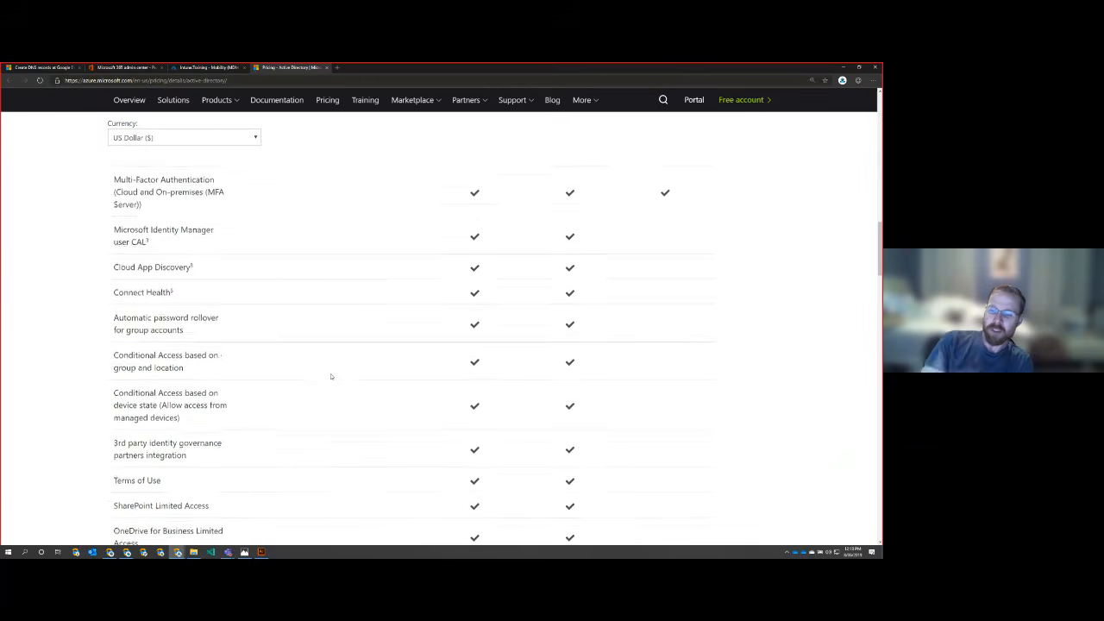
scroll(331, 376, down, 8)
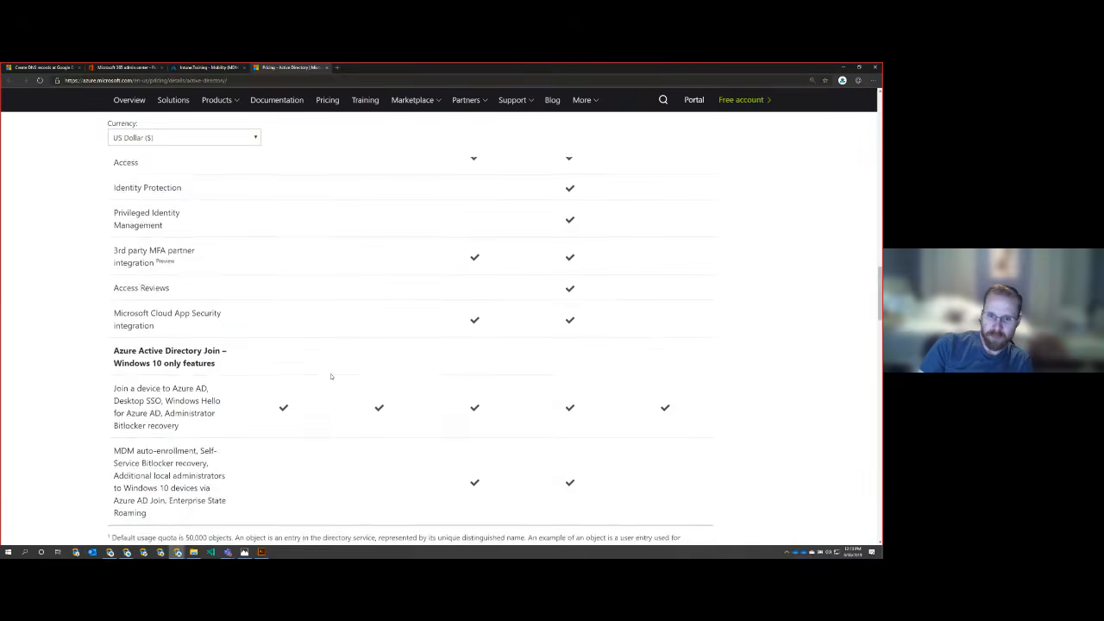
scroll(330, 376, down, 4)
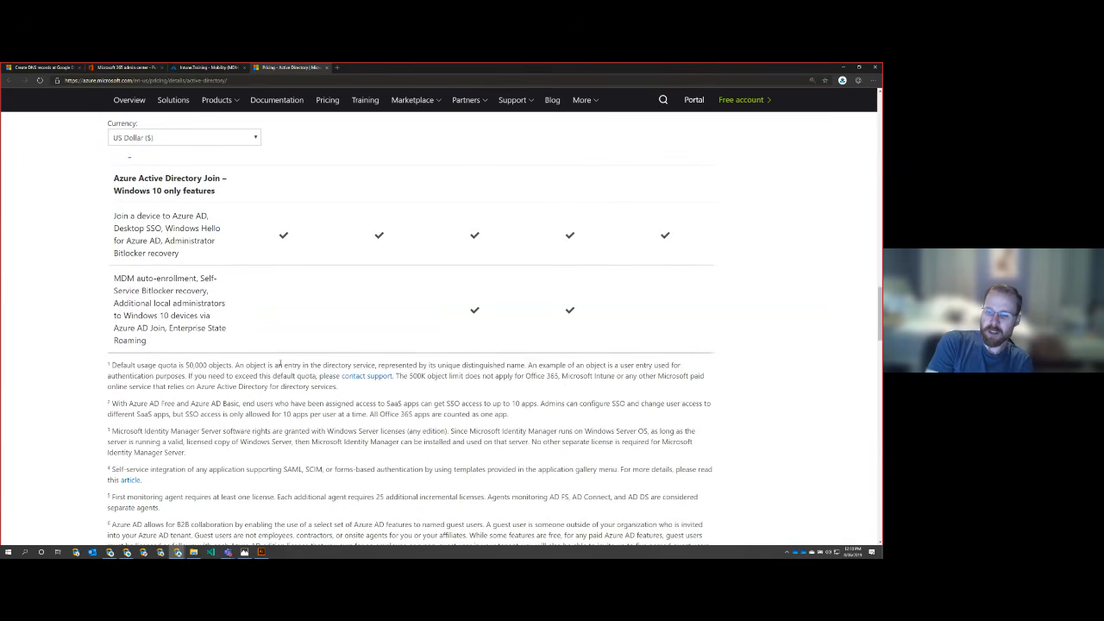
Step: Switch to the Microsoft 365 admin center plan comparison and examine the Microsoft Intune features under Accounts and security
click(214, 67)
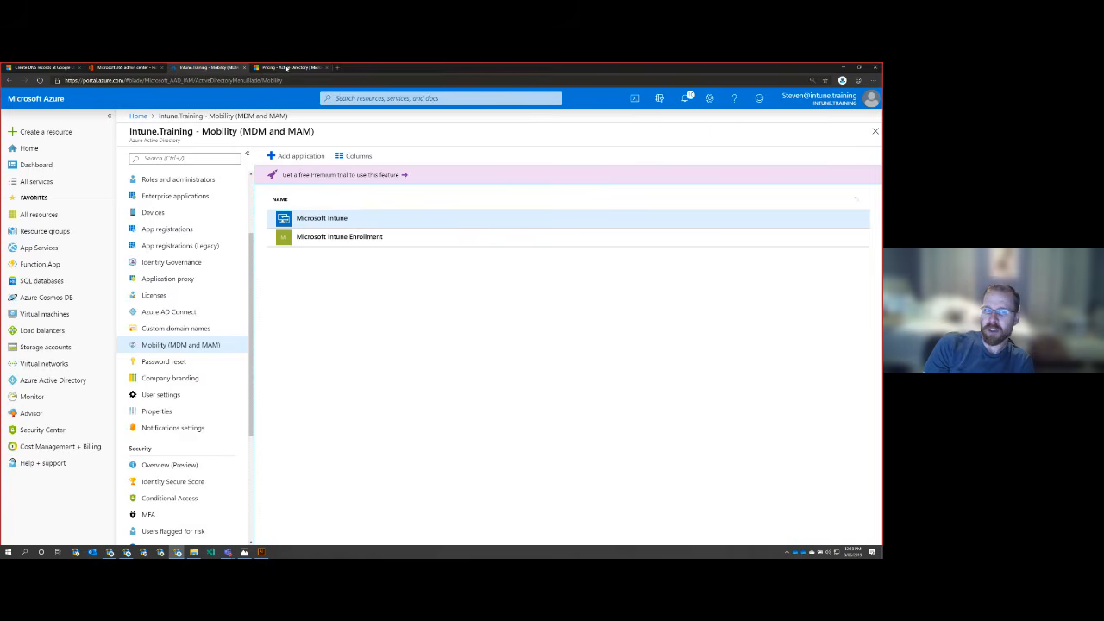
click(119, 68)
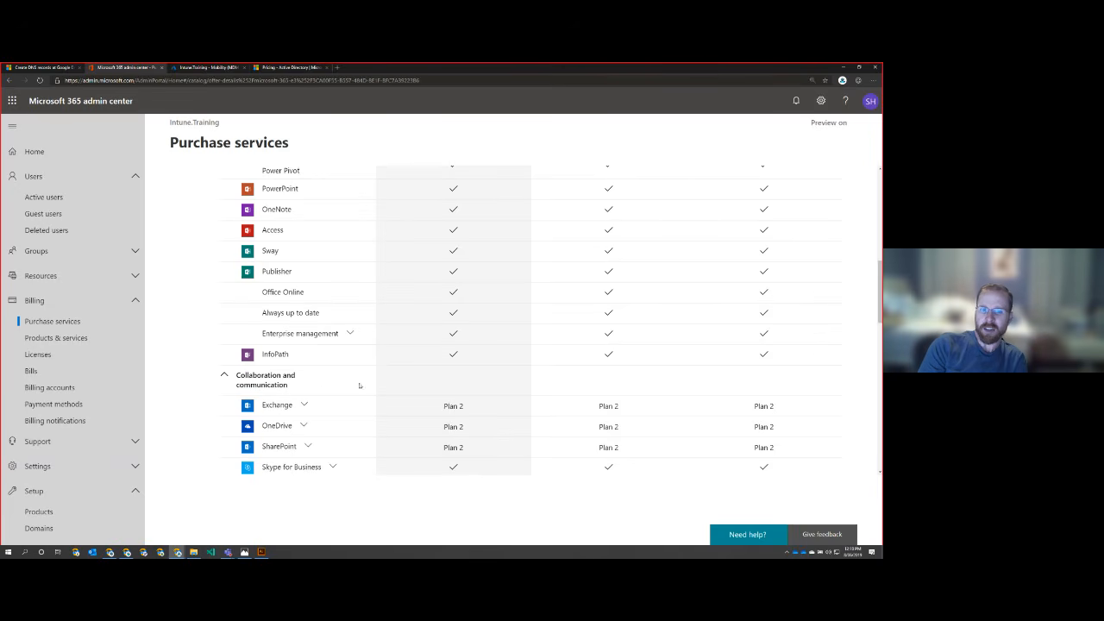
scroll(209, 338, down, 3)
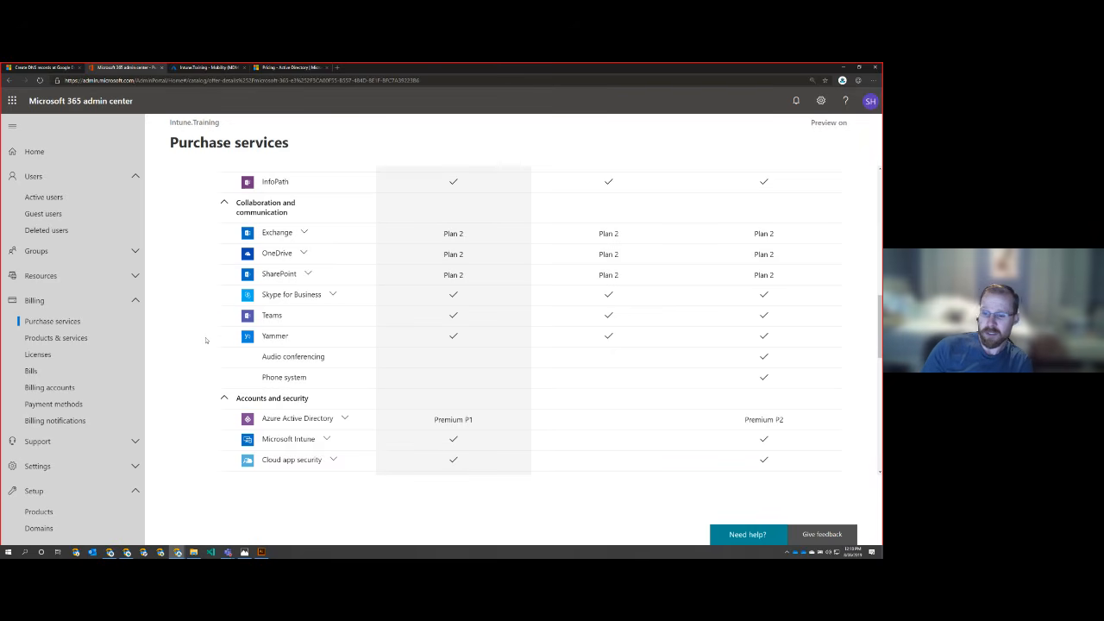
scroll(206, 340, down, 1)
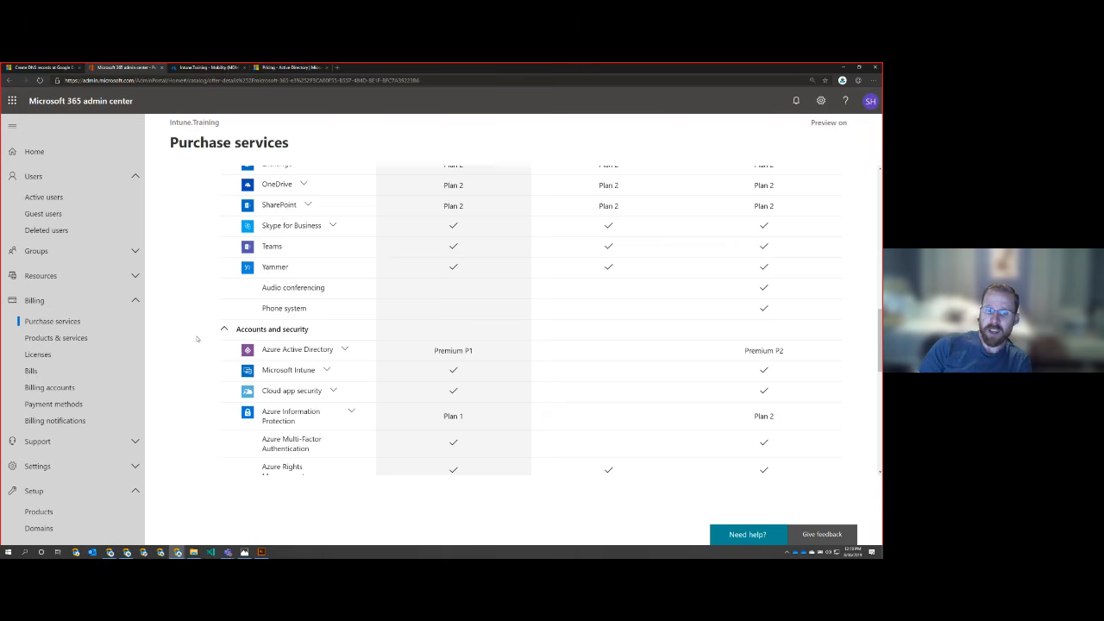
scroll(197, 339, down, 2)
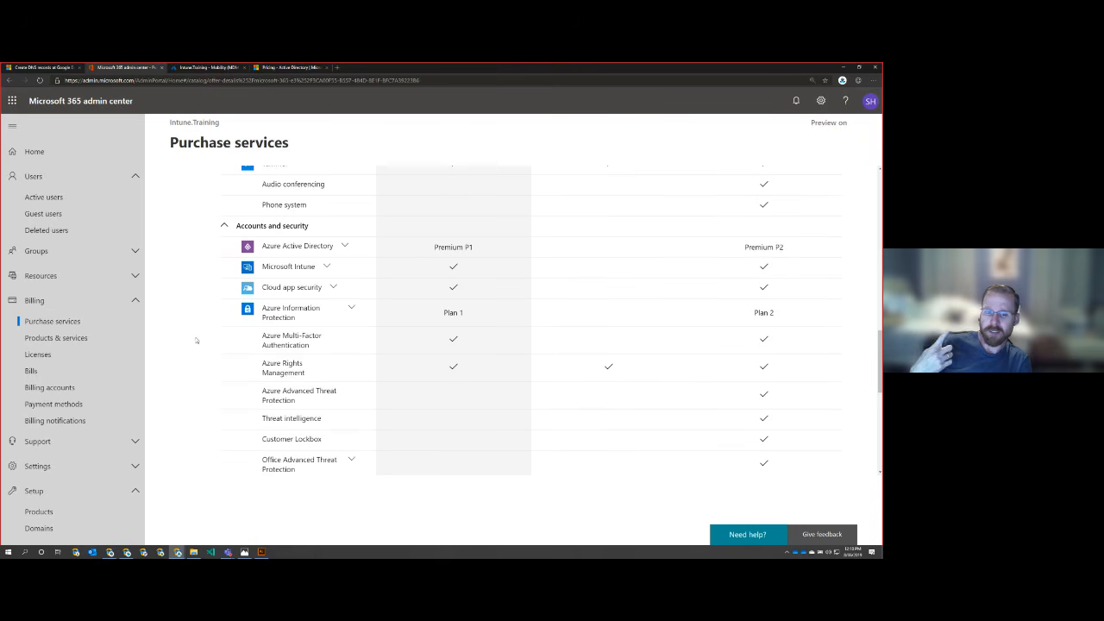
click(326, 267)
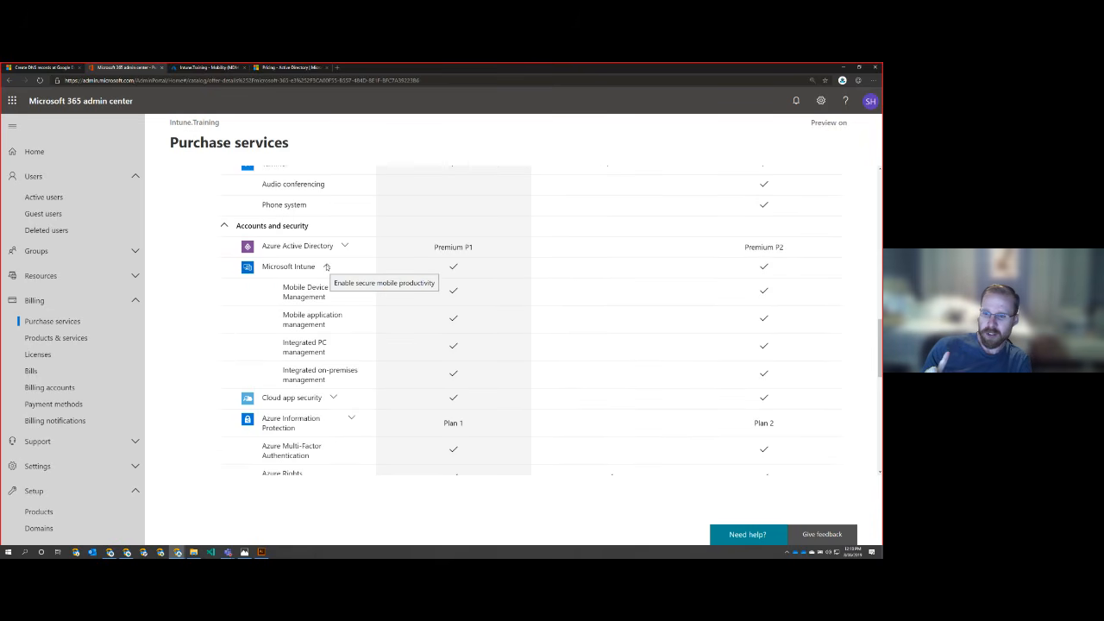
click(326, 267)
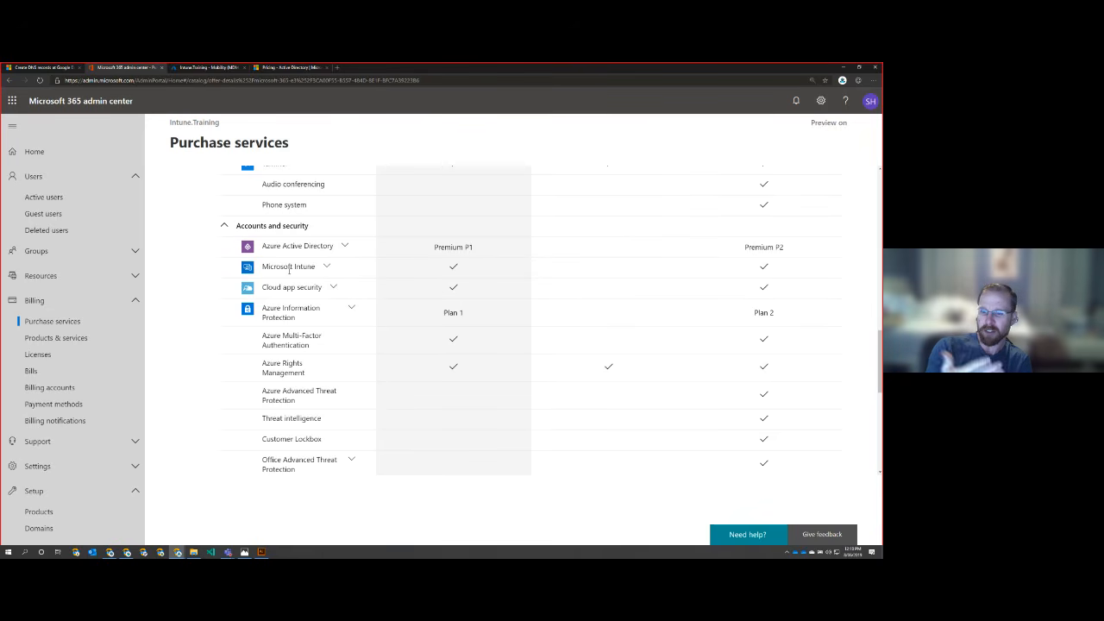
Step: Review the operating system, business apps and additional services for Microsoft 365 E3, Office 365 E3 and Microsoft 365 E5, returning to the plan prices
scroll(198, 279, down, 4)
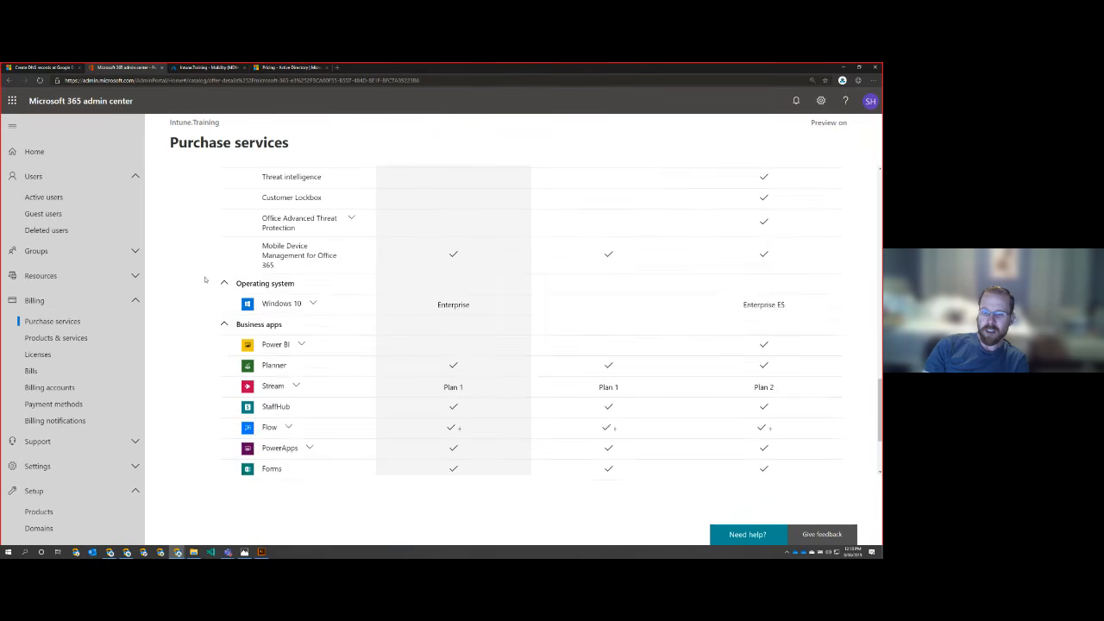
scroll(206, 280, down, 1)
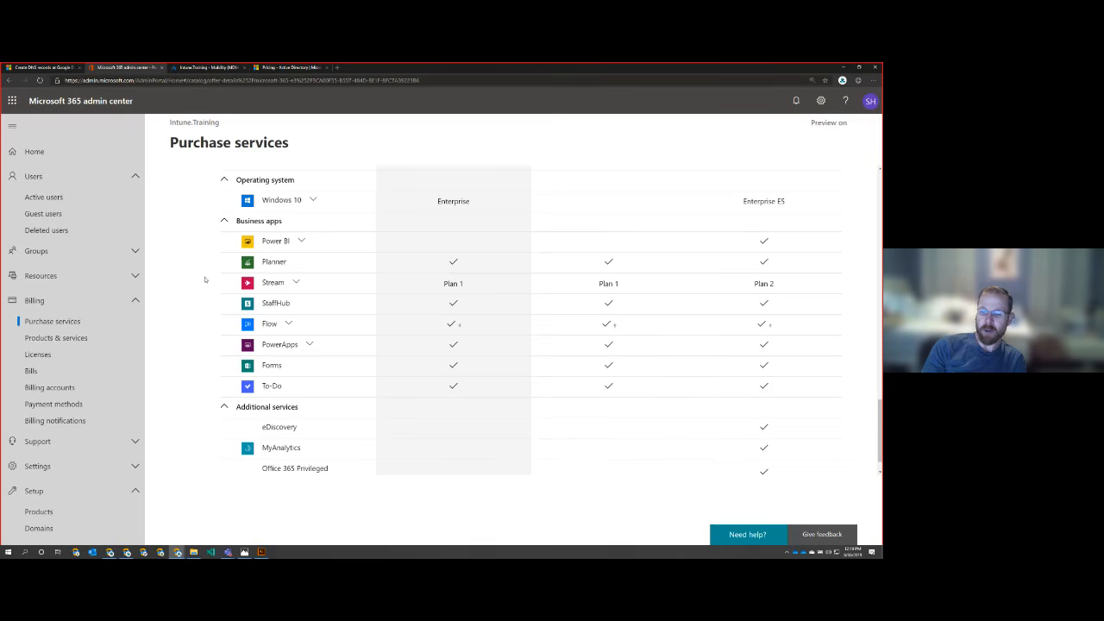
scroll(205, 279, down, 1)
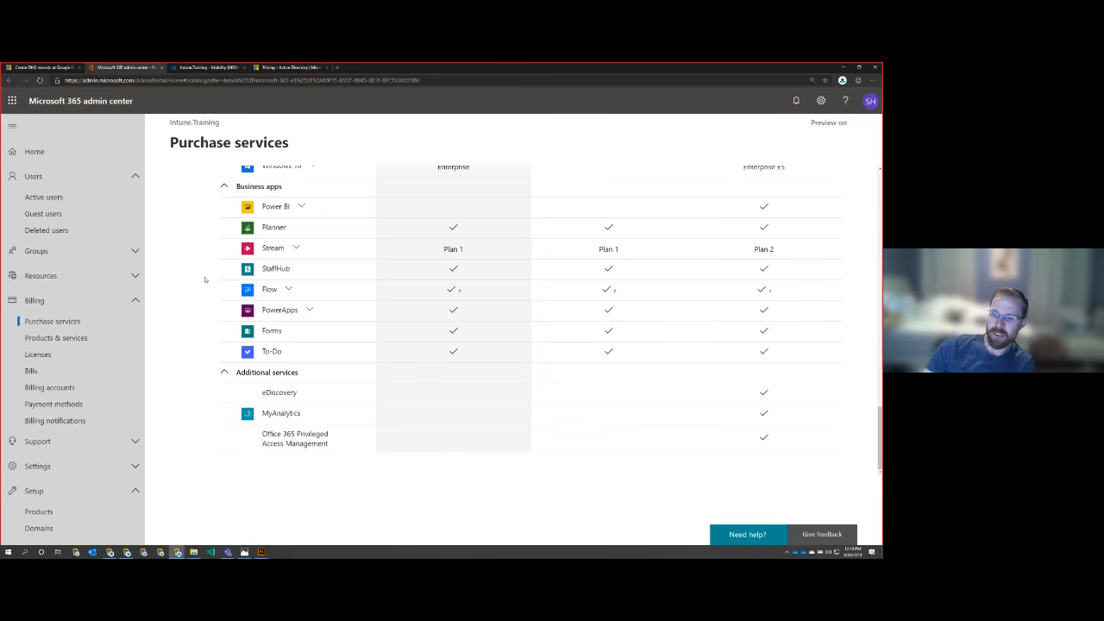
scroll(192, 278, up, 4)
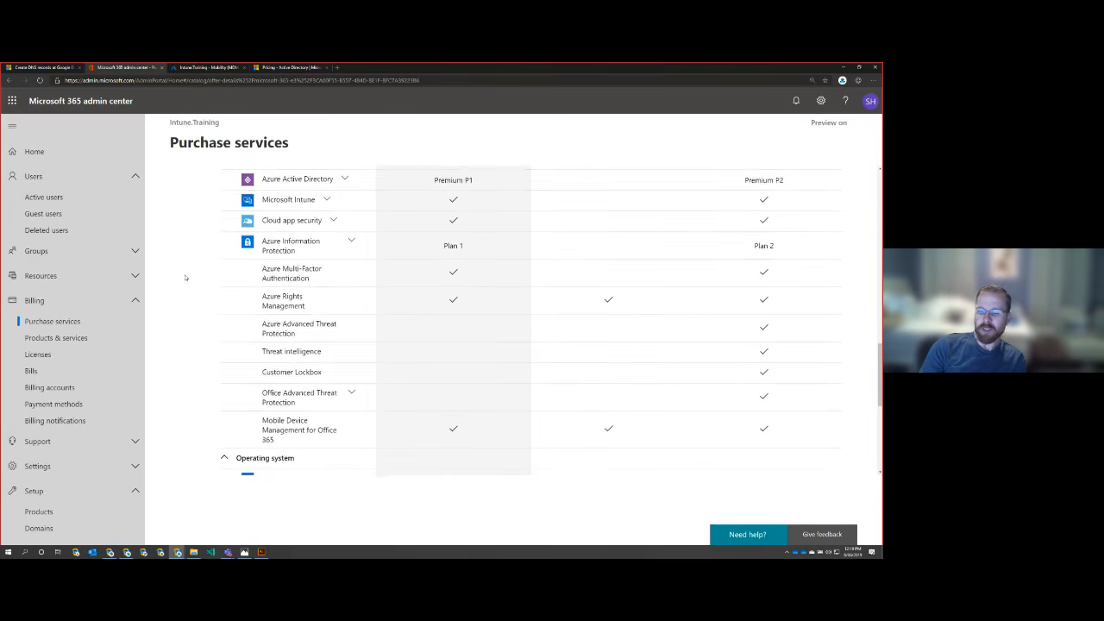
scroll(185, 277, up, 3)
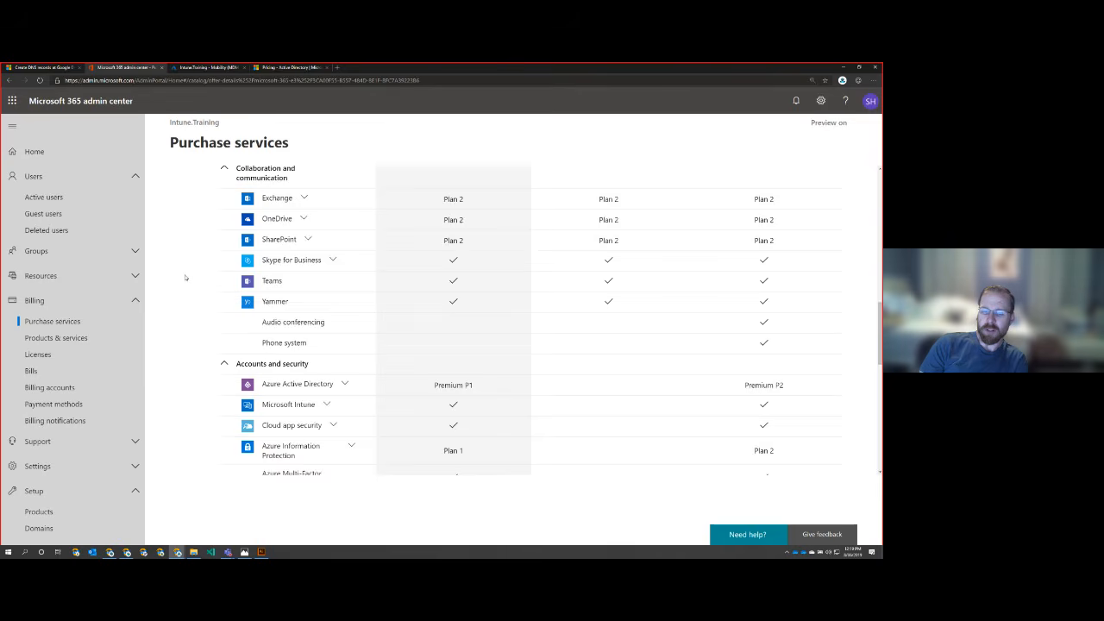
scroll(184, 277, up, 8)
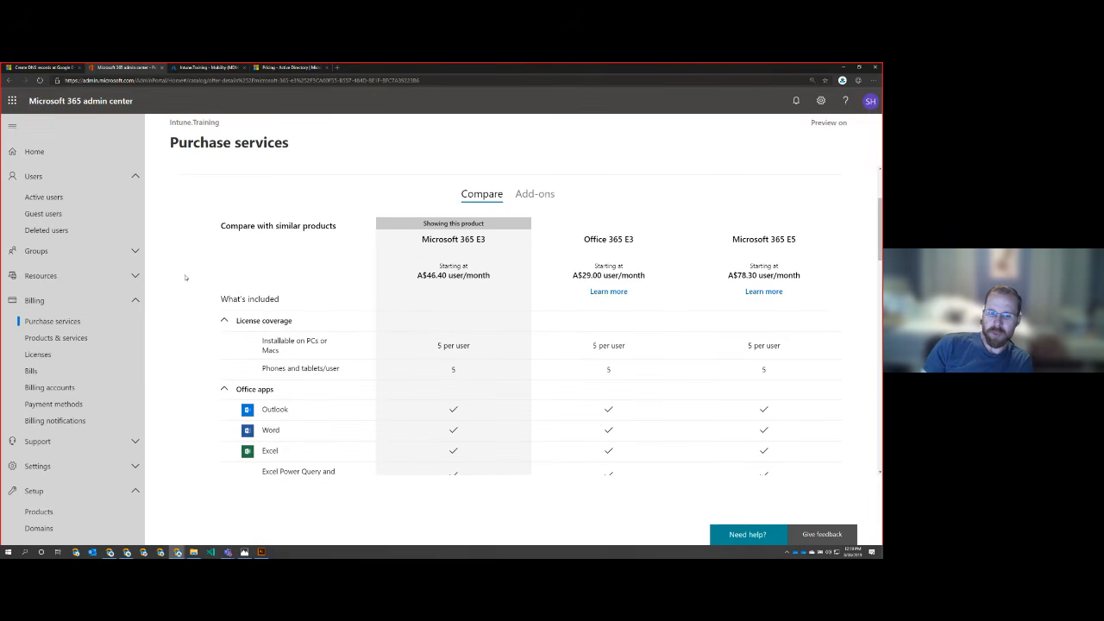
Step: Return to the Purchase services catalog and open the Office 365 E3 product from Office apps and services
click(77, 324)
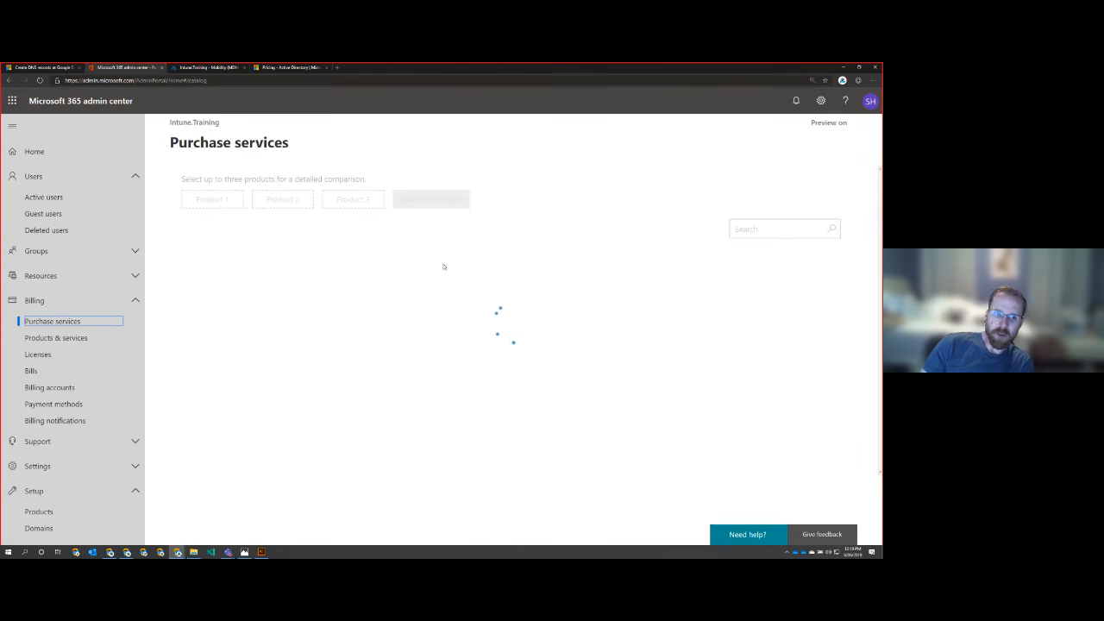
scroll(547, 320, down, 3)
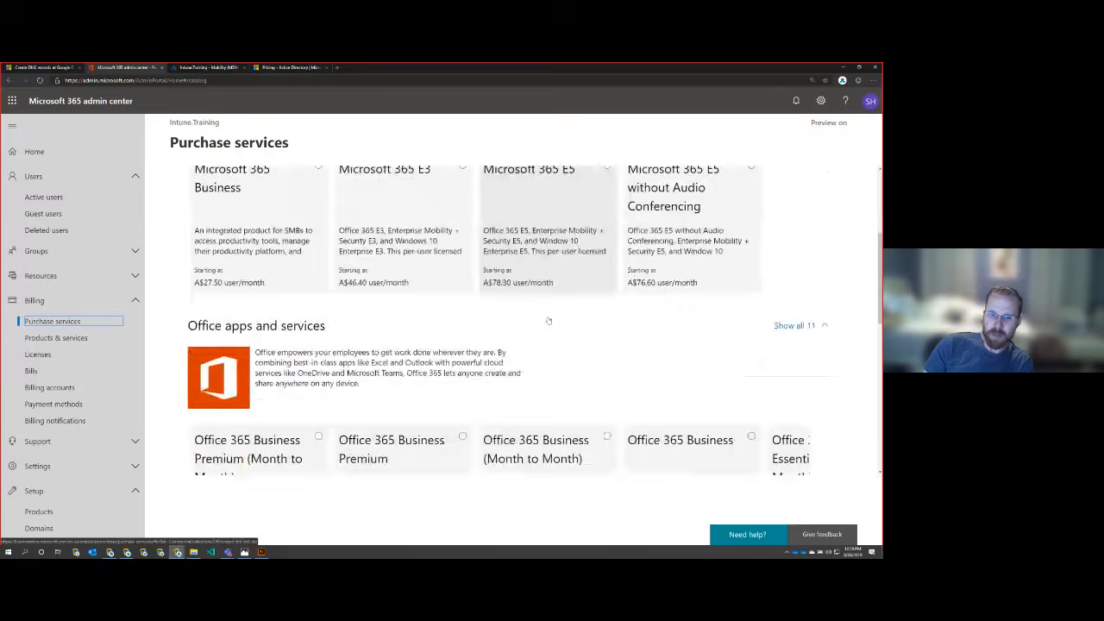
scroll(547, 321, down, 2)
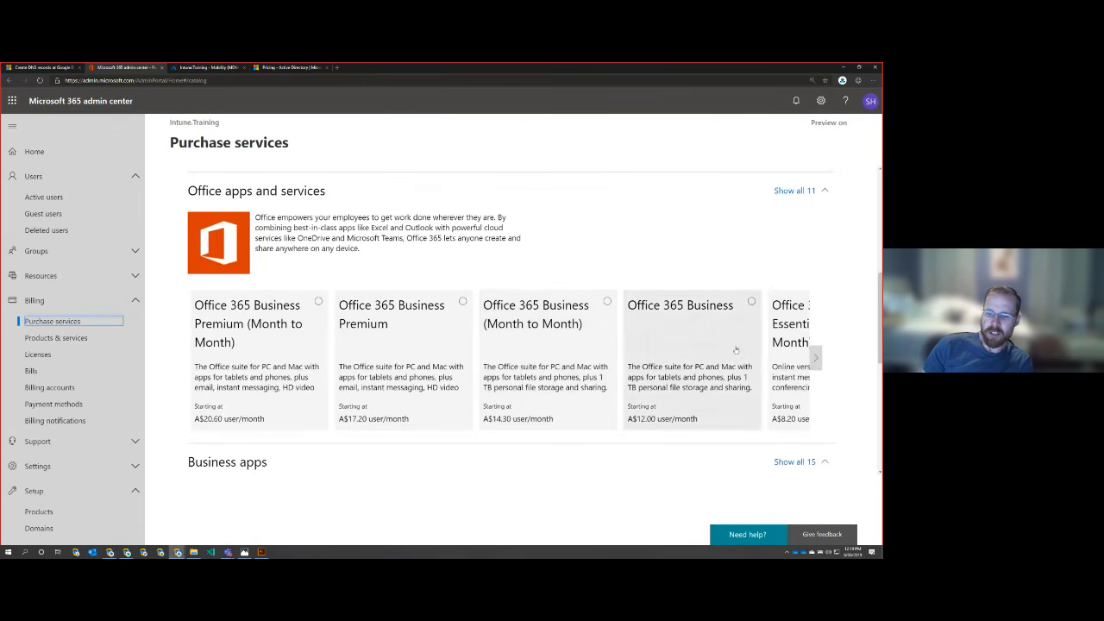
click(815, 357)
click(815, 358)
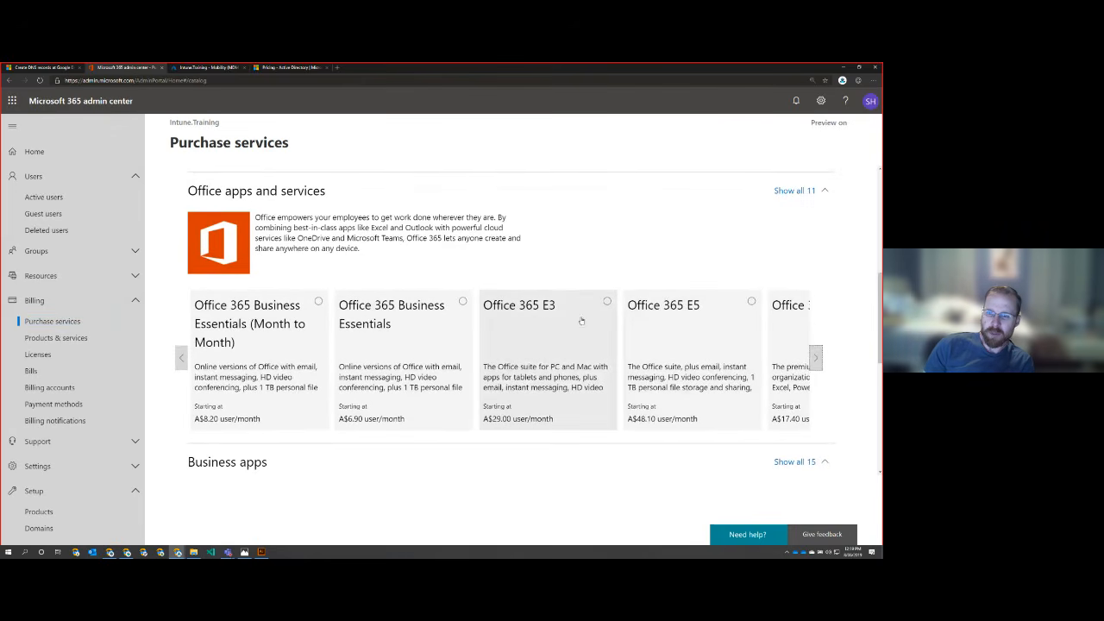
click(548, 314)
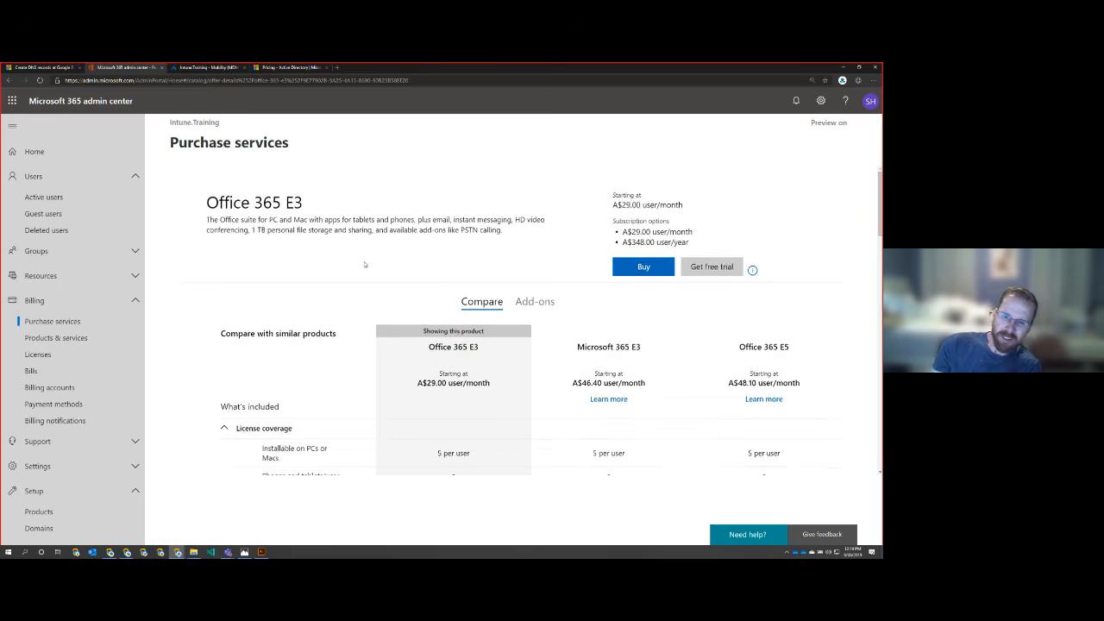
Step: Examine the security entitlements in the Office 365 E3 comparison, including the details of Office Advanced Threat Protection
scroll(364, 265, down, 7)
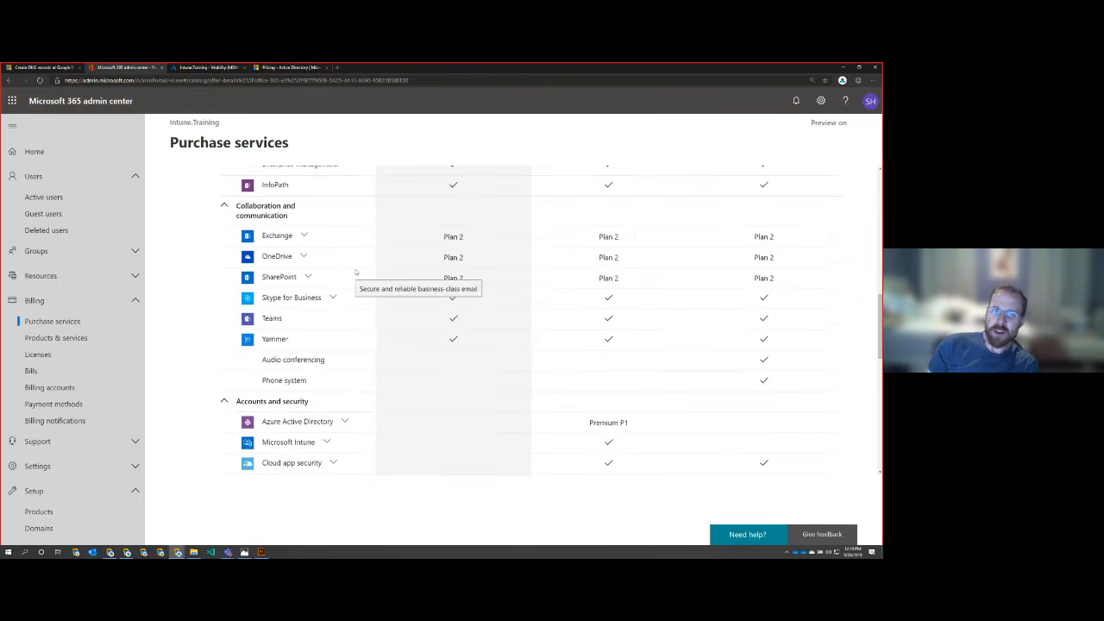
scroll(355, 271, down, 5)
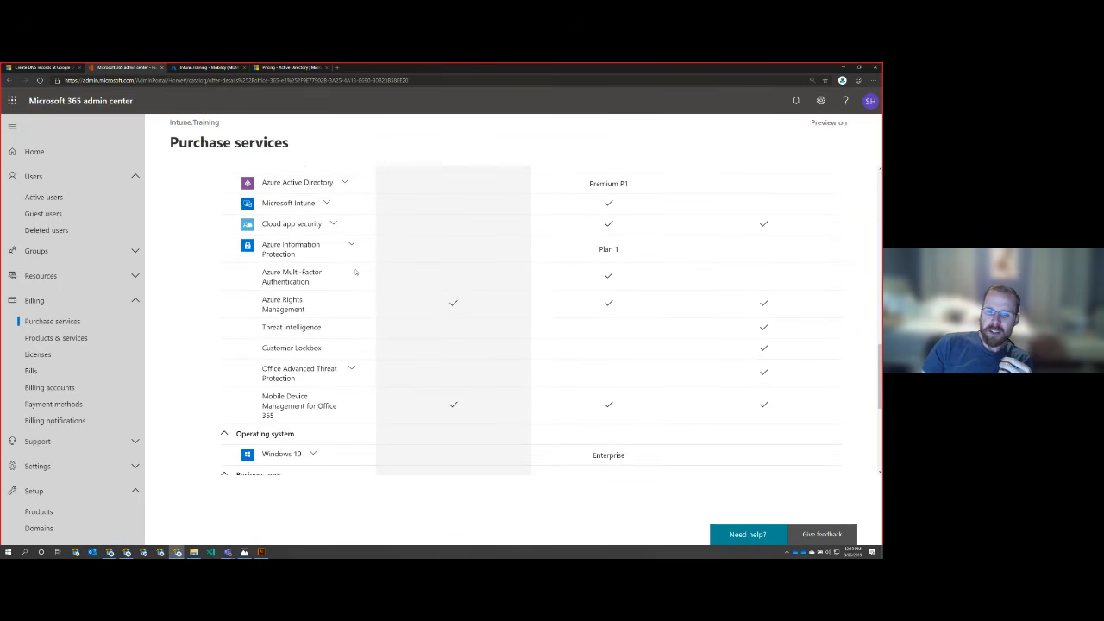
mouse_move(354, 271)
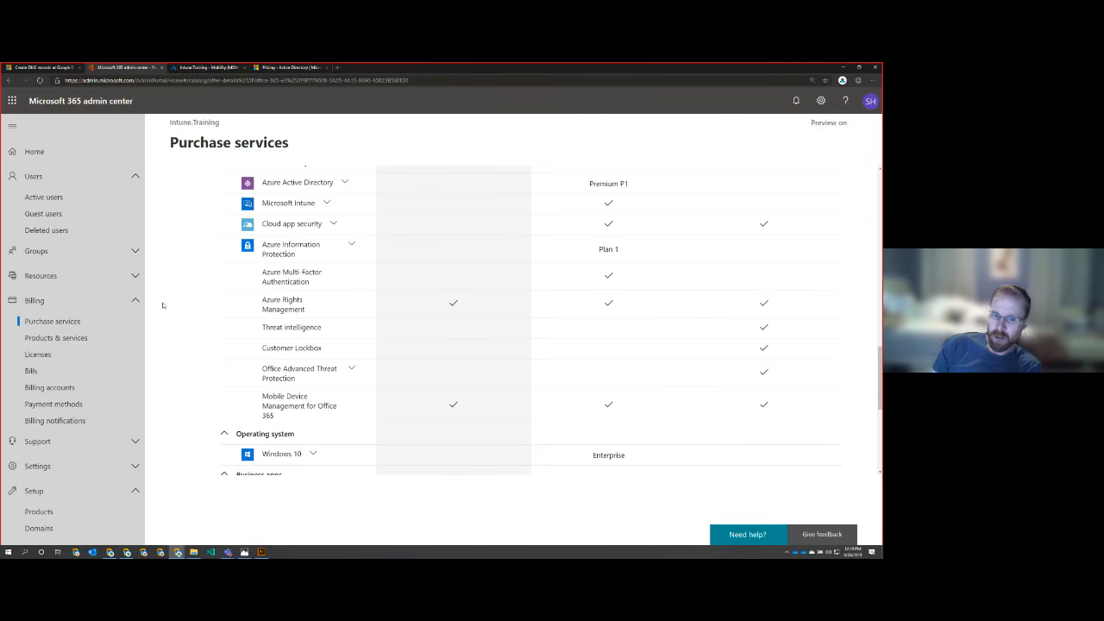
scroll(197, 320, down, 1)
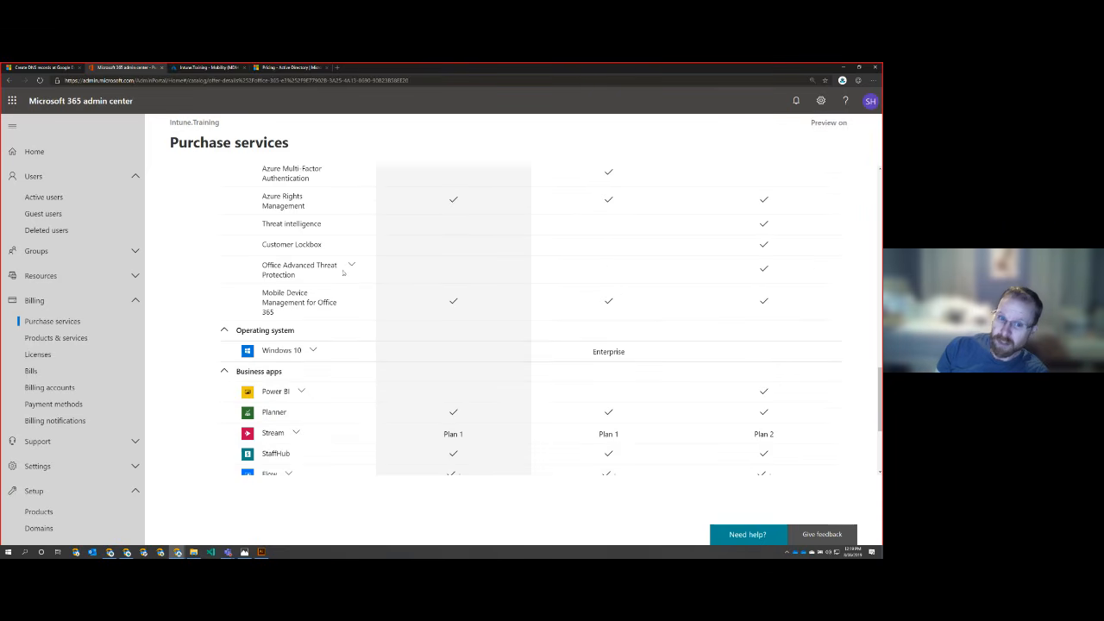
click(352, 266)
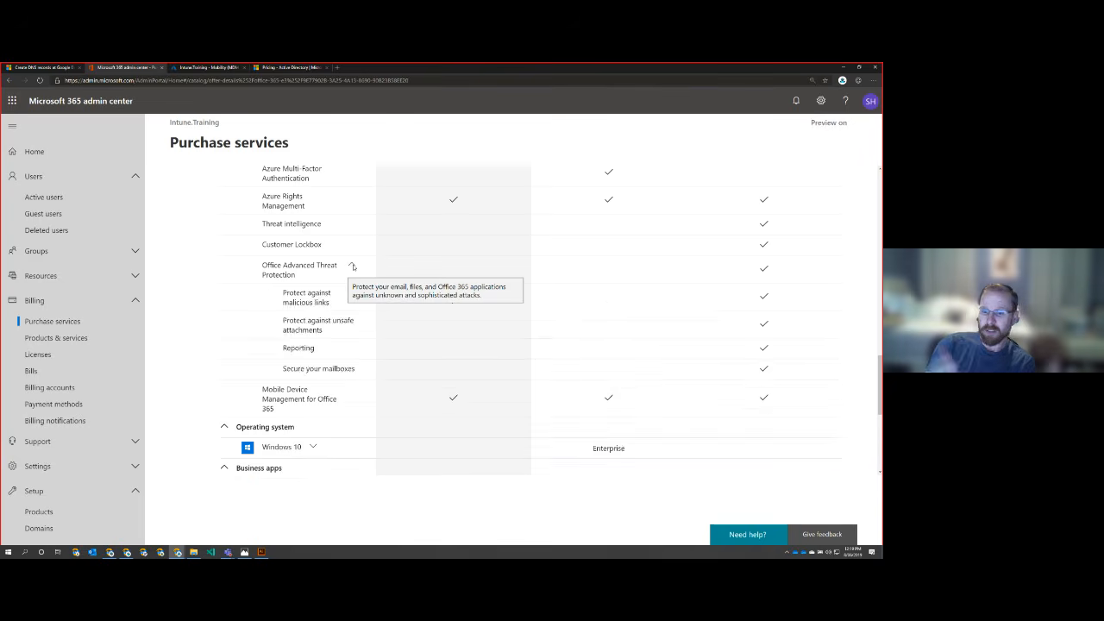
click(352, 265)
Step: Expand the Azure Active Directory entry under Accounts and security, compare its features across the plans, and collapse it
scroll(429, 289, up, 3)
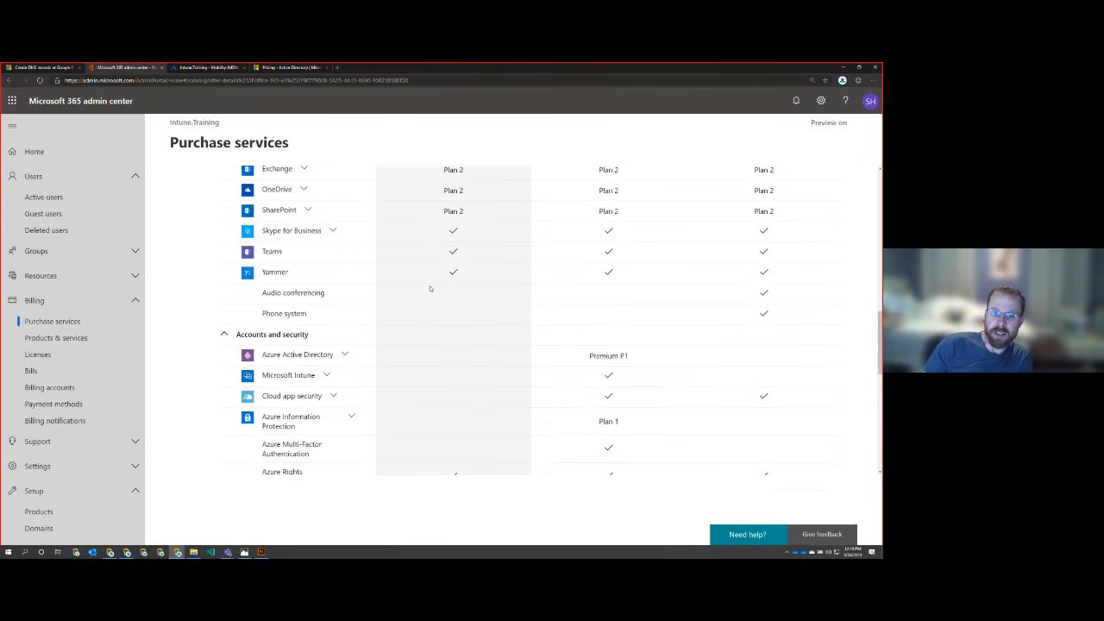
scroll(429, 288, down, 1)
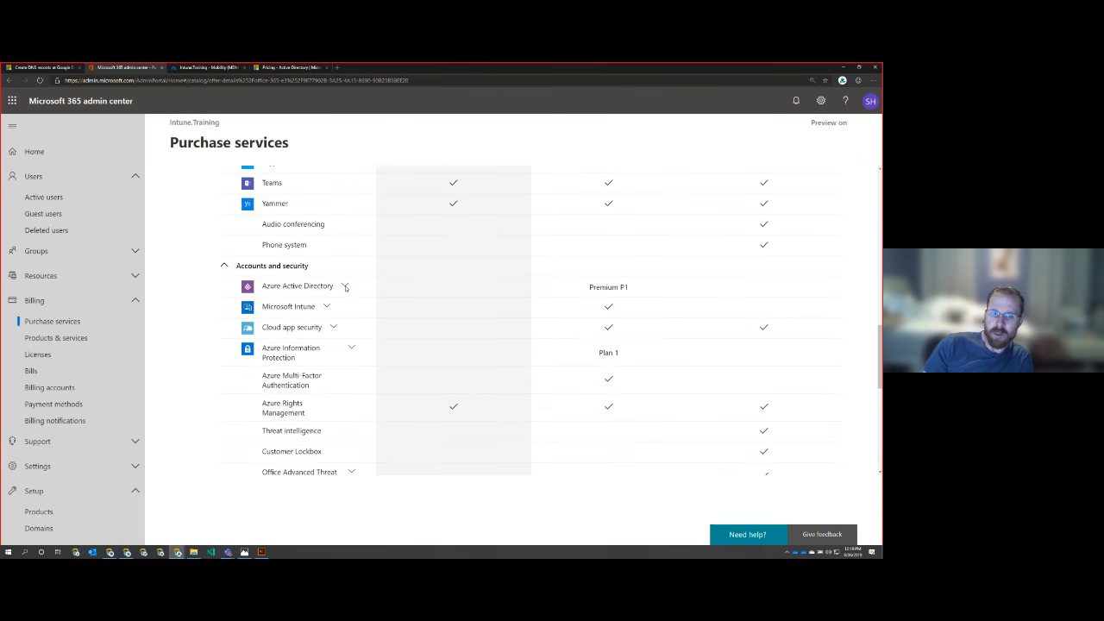
click(345, 287)
scroll(483, 365, down, 1)
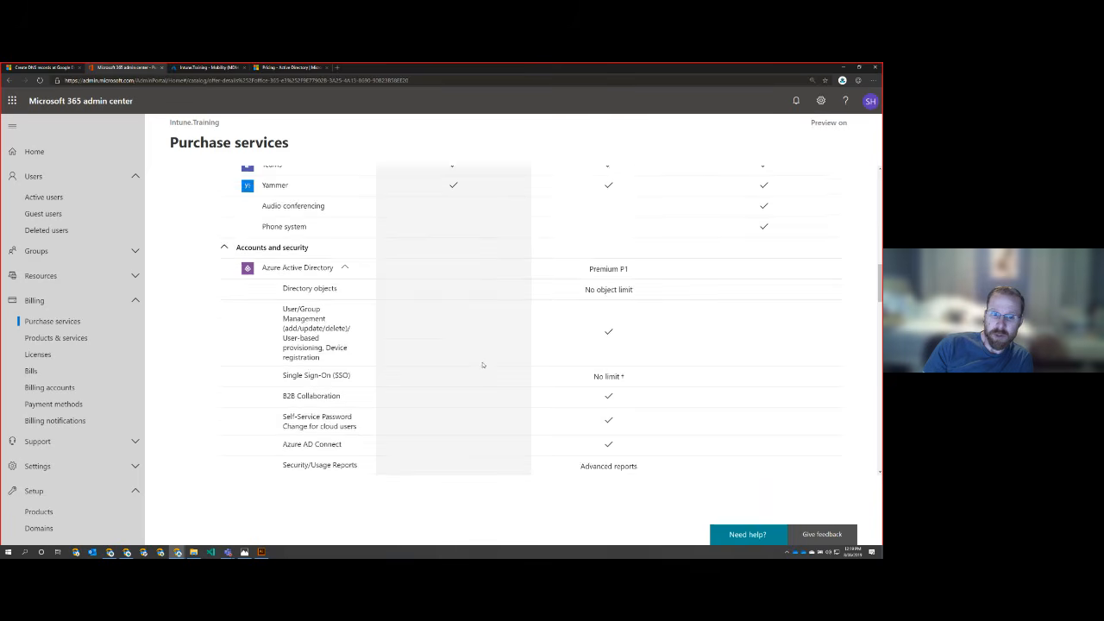
scroll(482, 364, down, 6)
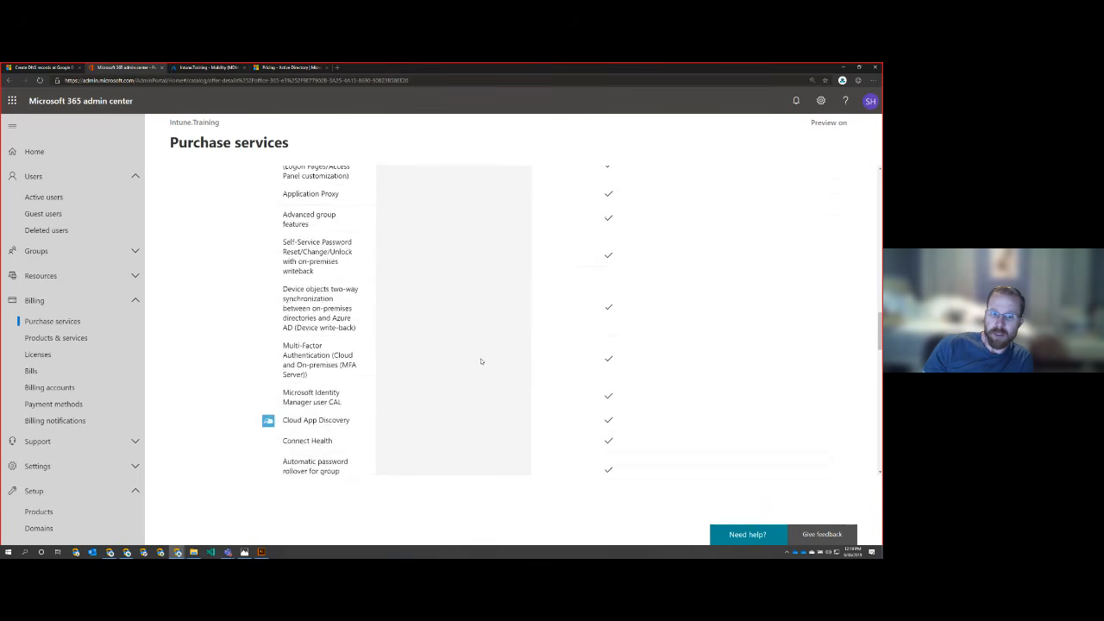
scroll(481, 361, up, 8)
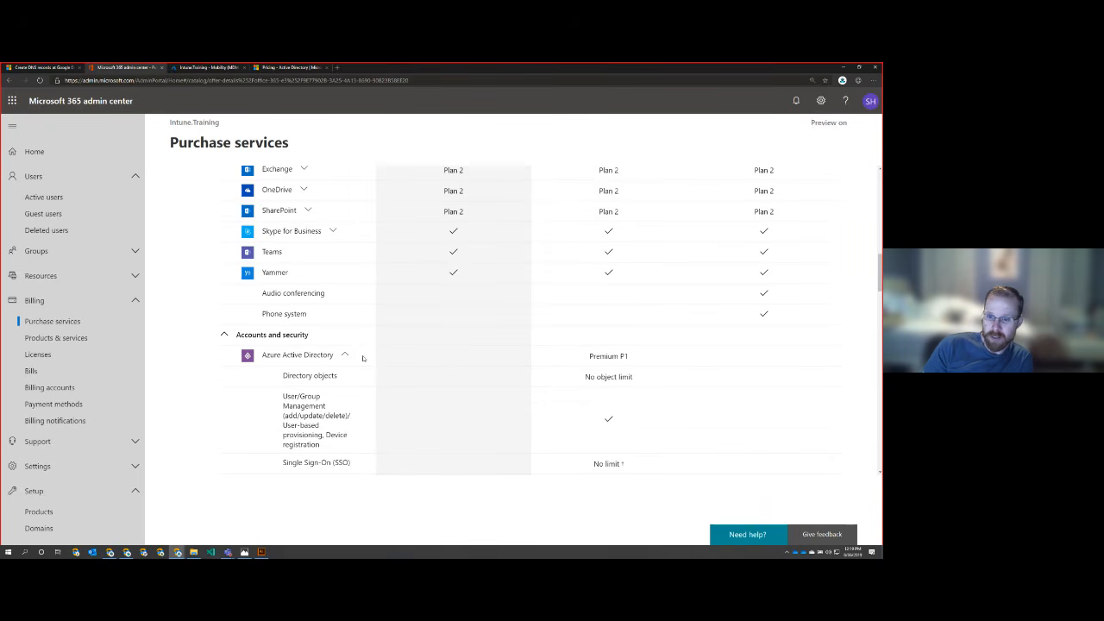
click(345, 356)
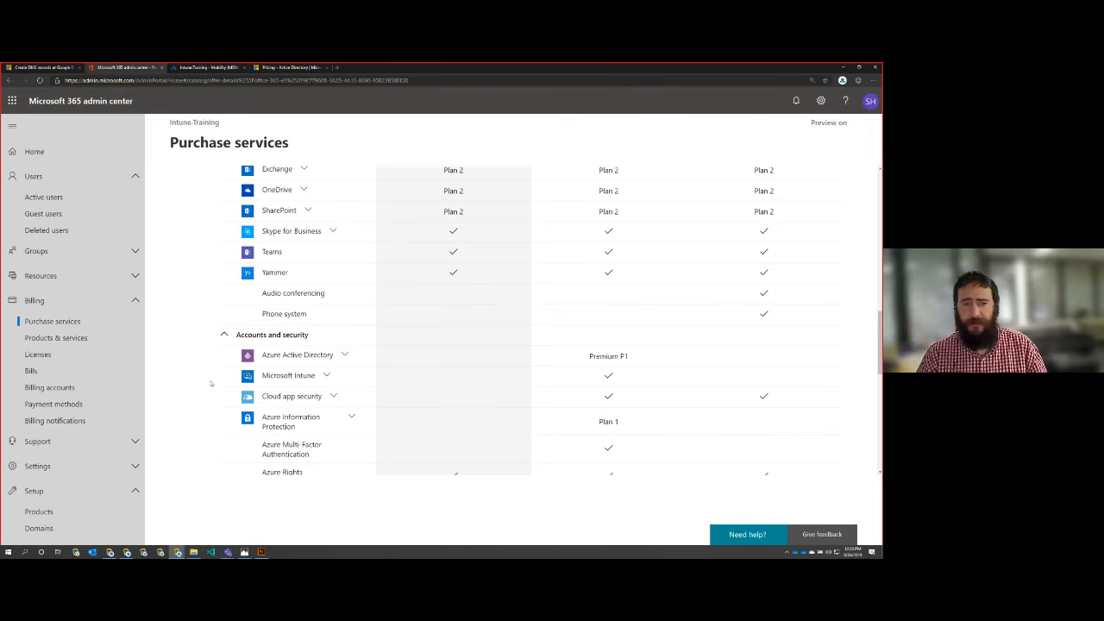
Step: Look through the Office 365 E3 comparison again, from the prices and security entitlements down to Additional services
scroll(210, 382, up, 10)
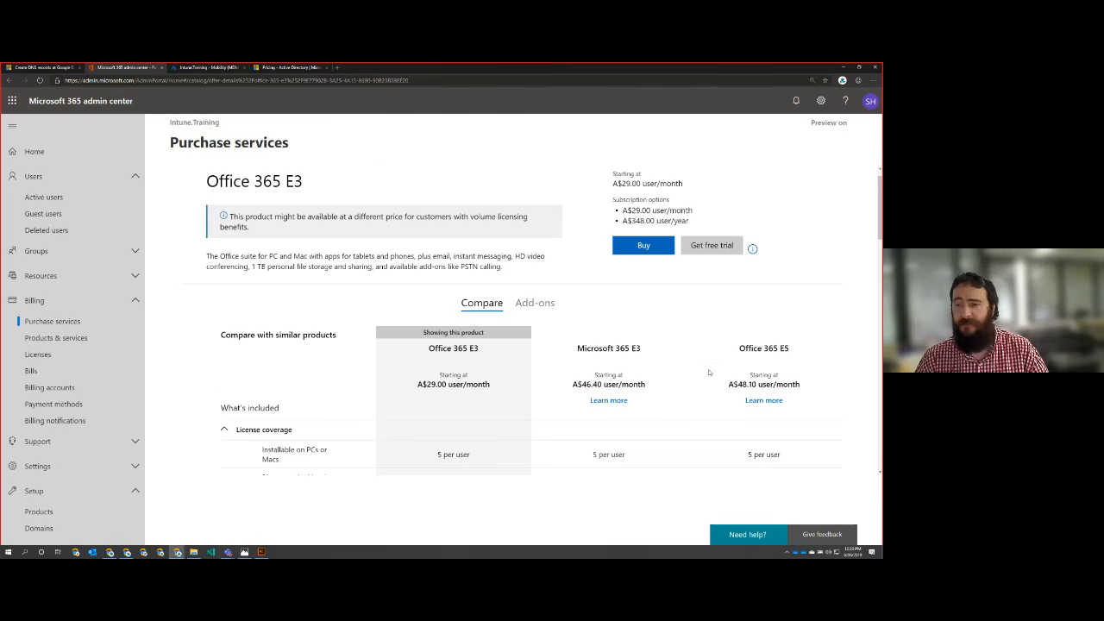
scroll(705, 373, down, 8)
scroll(696, 372, down, 5)
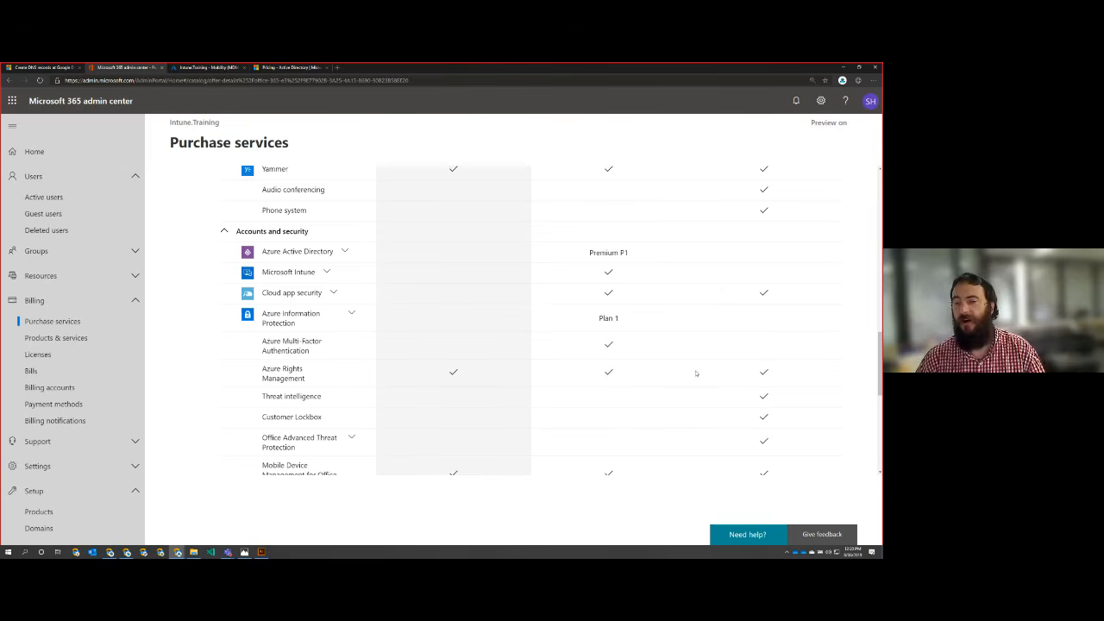
scroll(695, 372, down, 1)
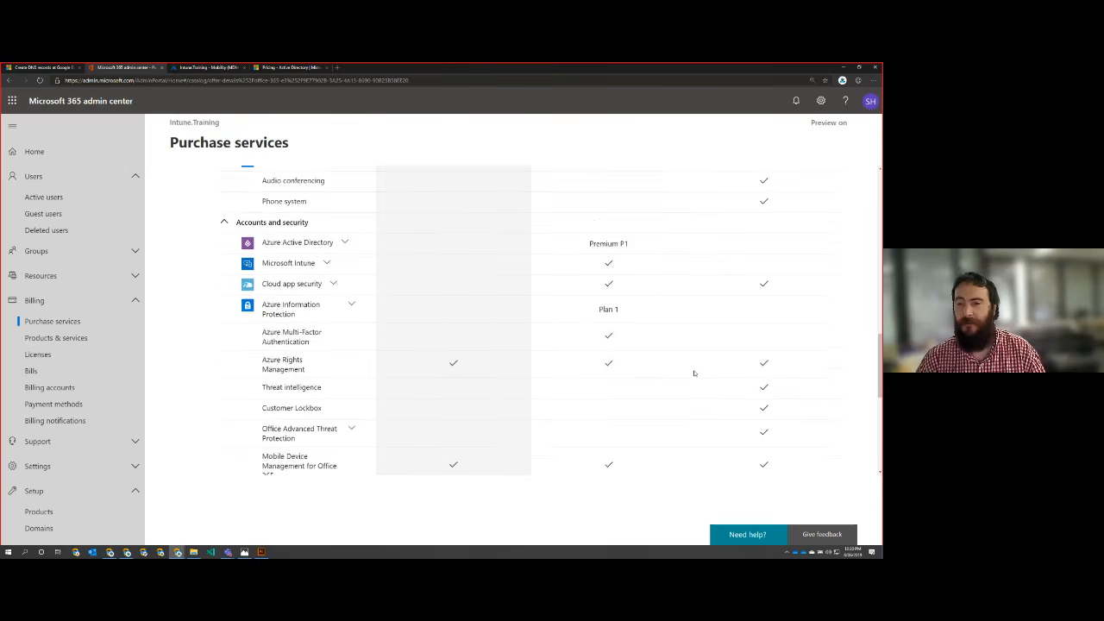
scroll(694, 372, down, 5)
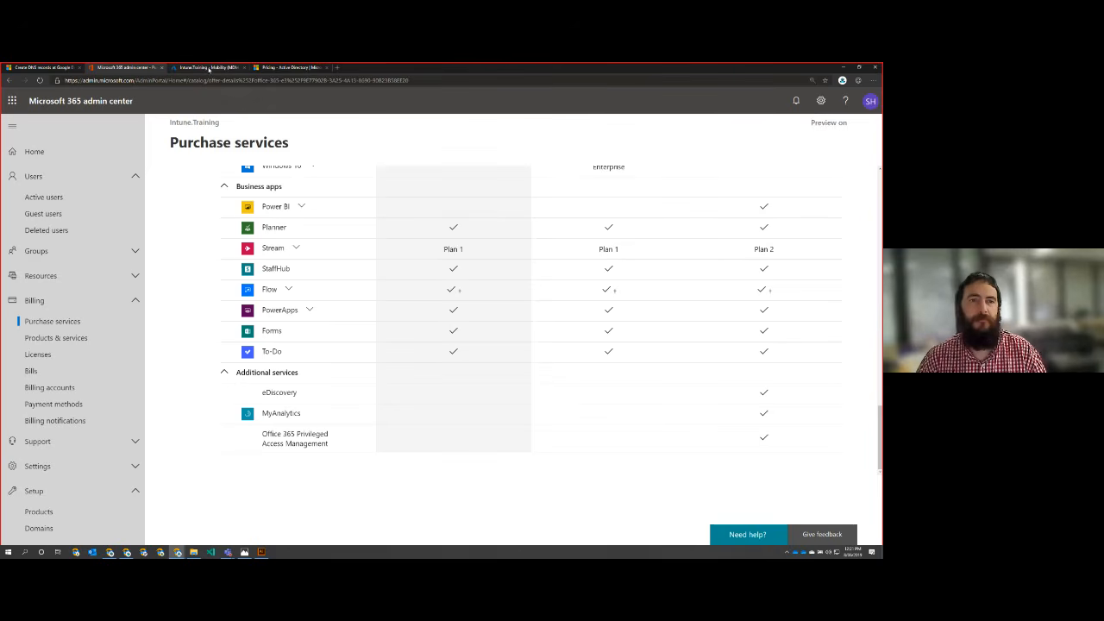
Step: Switch to the Azure portal and open the Azure Active Directory overview for the Intune.Training tenant
click(209, 68)
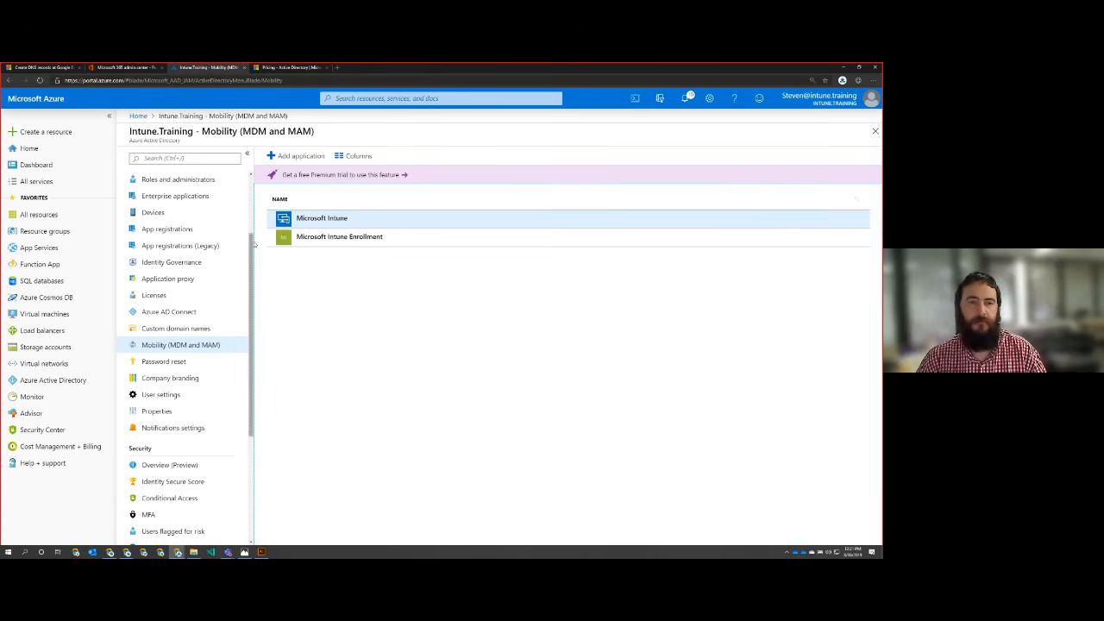
scroll(206, 217, up, 3)
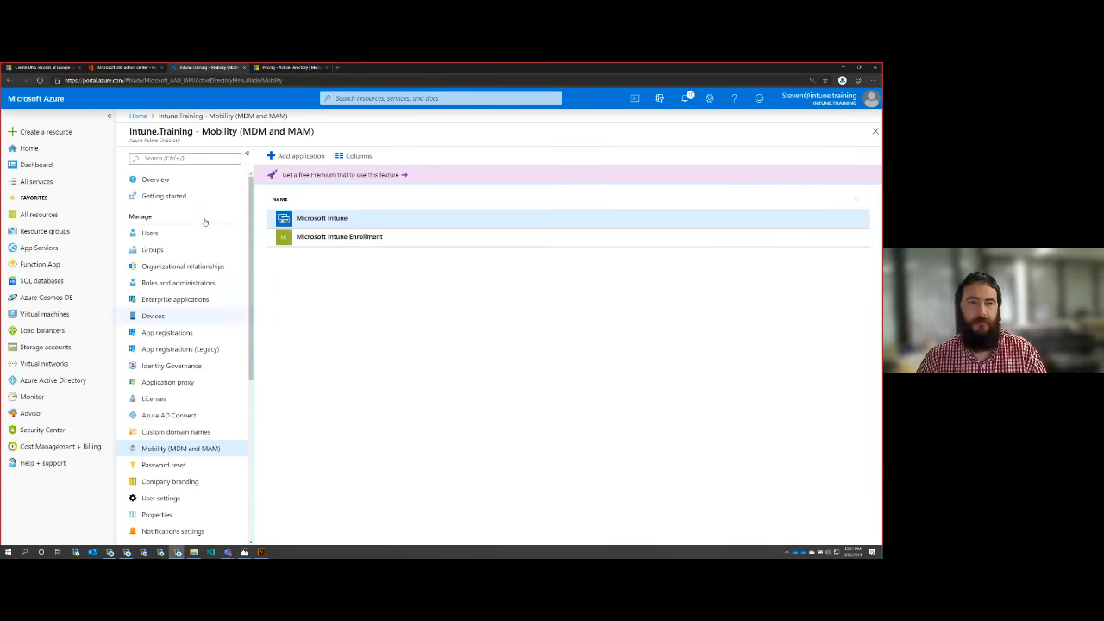
click(167, 183)
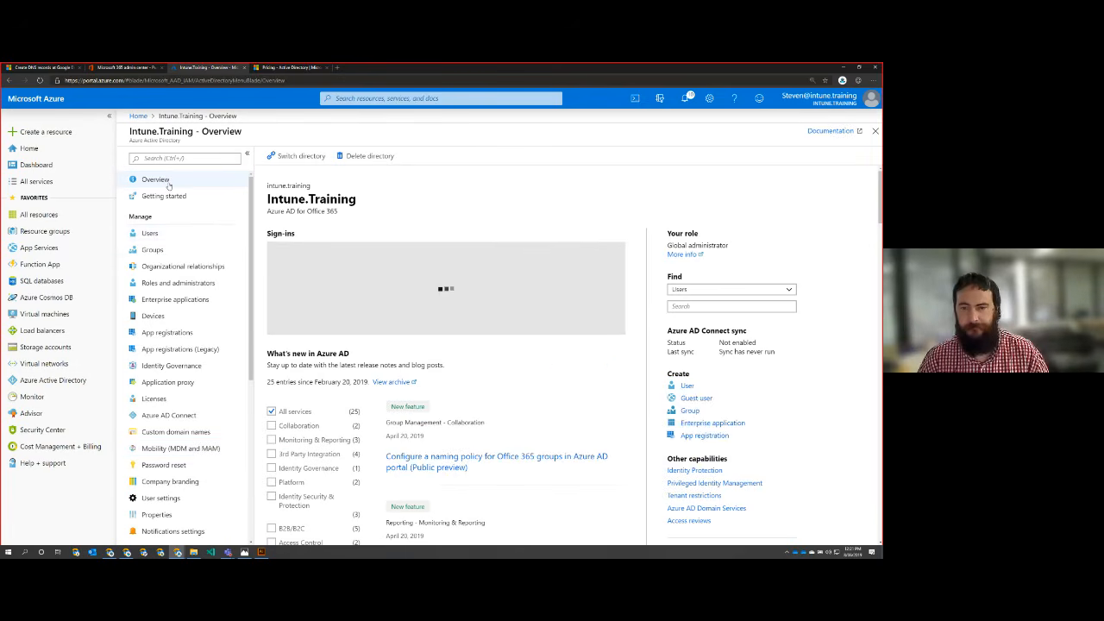